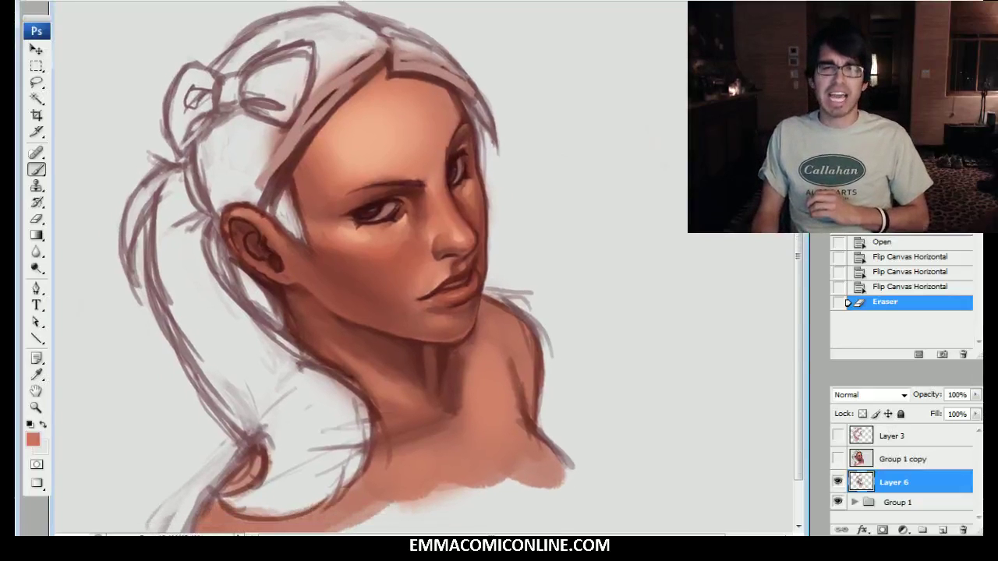
left_click(898, 460)
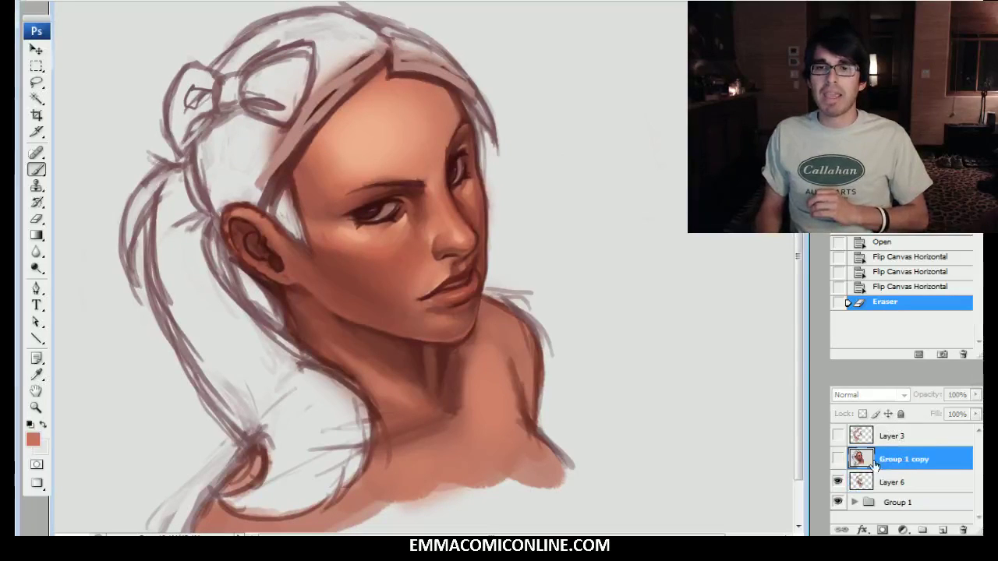
left_click(894, 483)
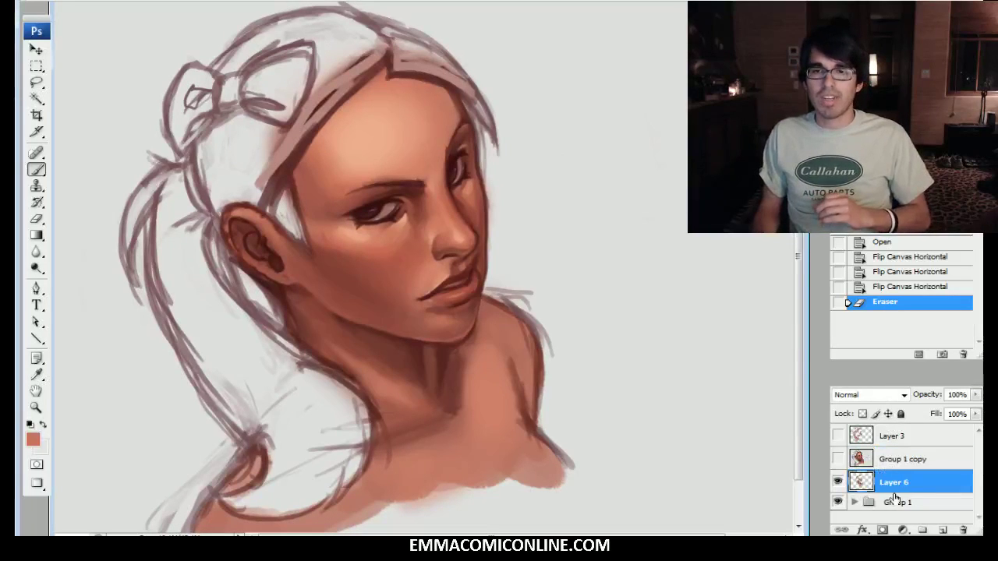
left_click(894, 500)
left_click(891, 484)
left_click(893, 500)
left_click(892, 483)
double_click(888, 502)
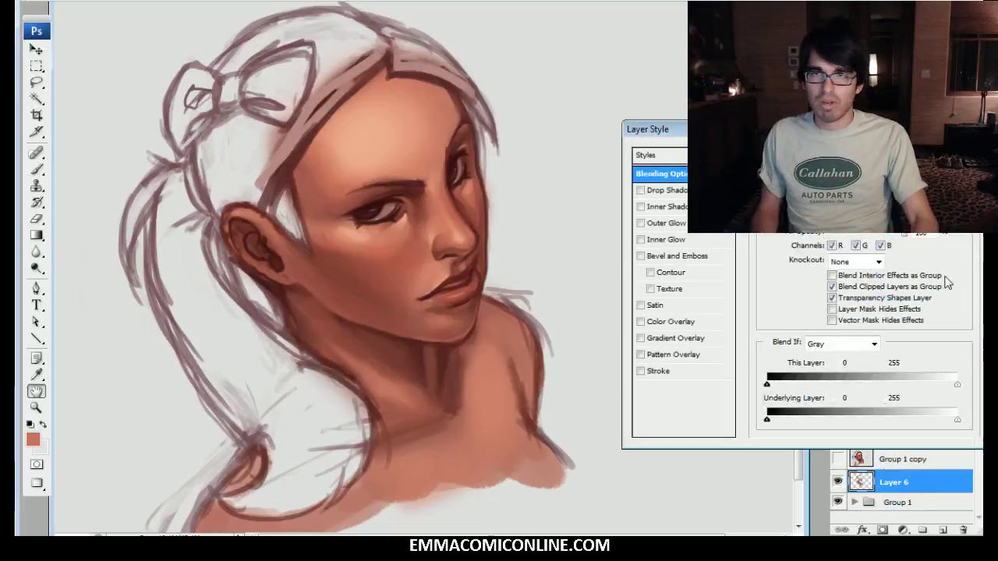
key("Escape")
Step: Duplicate Group 1 and merge the copy together with Layer 6 into a single layer
left_click(898, 503)
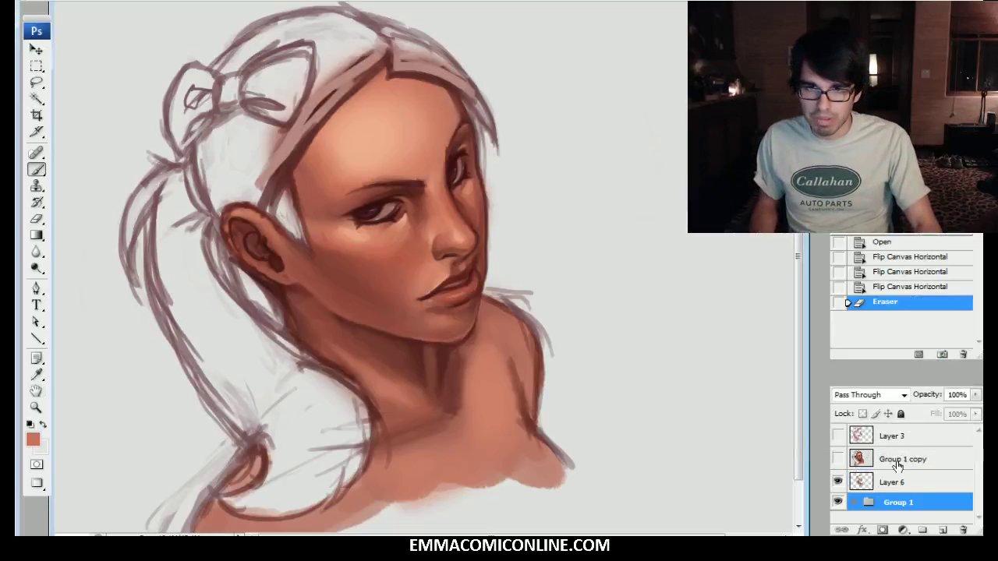
right_click(892, 503)
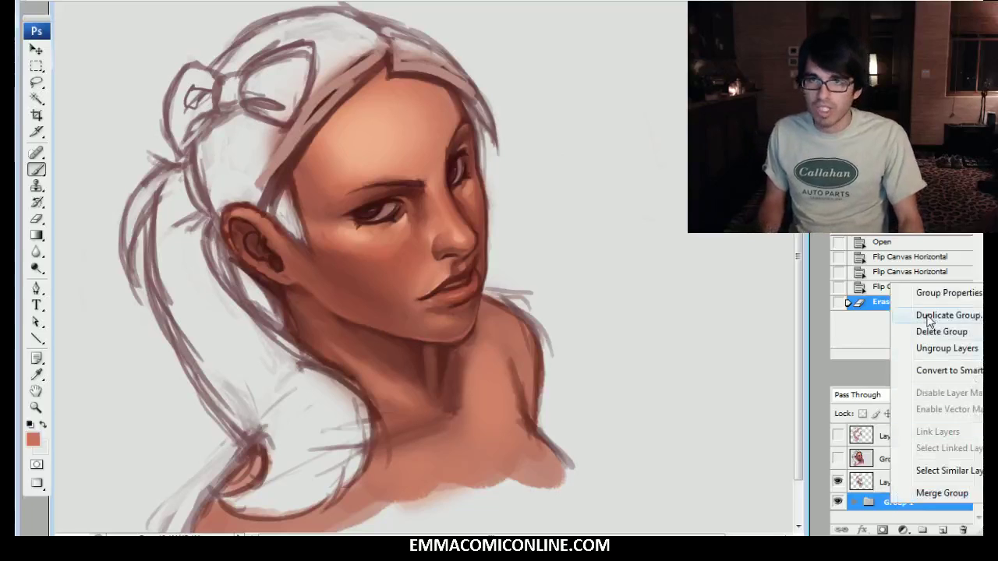
left_click(929, 322)
key("Return")
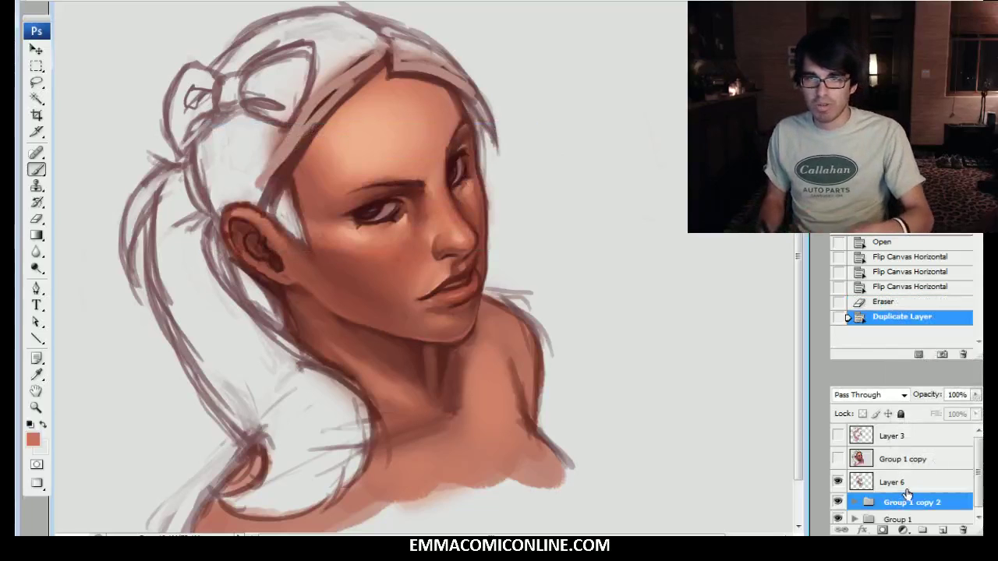
right_click(920, 503)
left_click(955, 485)
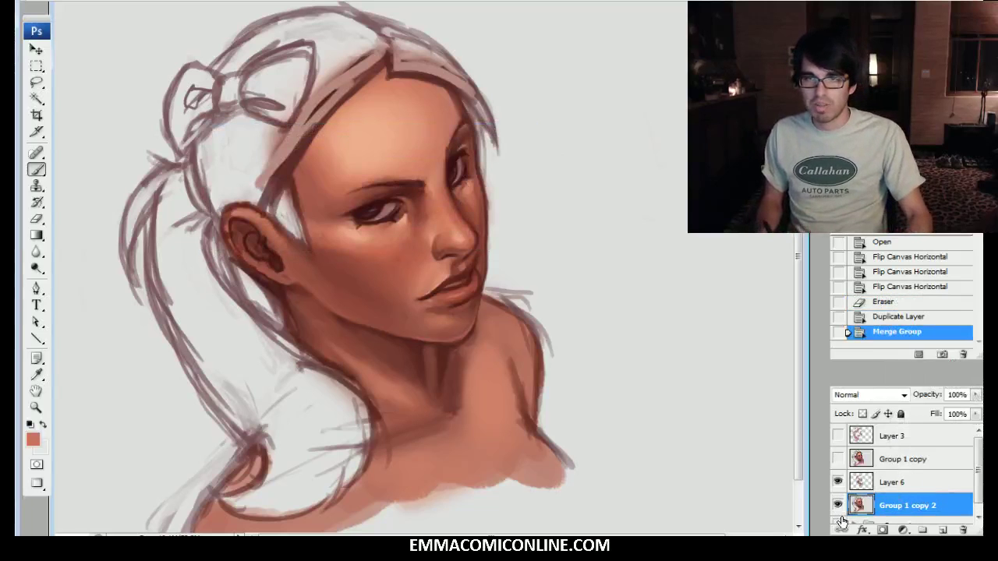
left_click(897, 484)
key("ctrl+e")
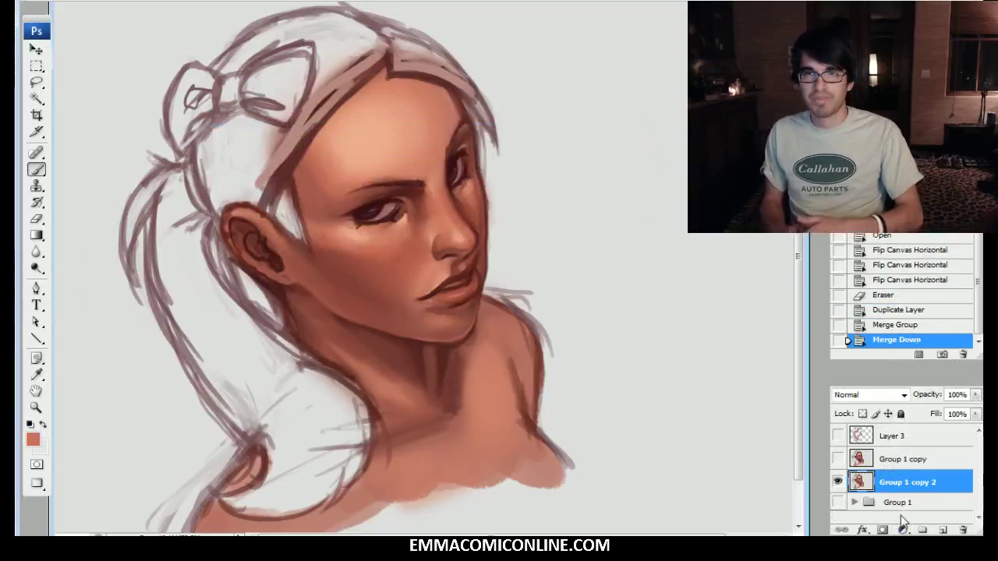
Step: Brighten the merged portrait layer with a Brightness/Contrast adjustment
left_click(98, 2)
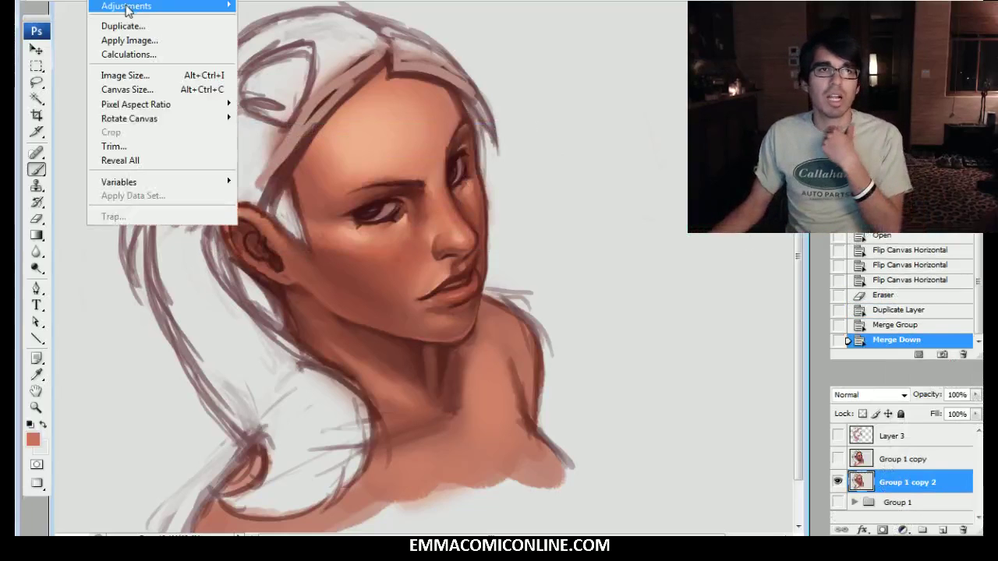
mouse_move(127, 9)
left_click(280, 89)
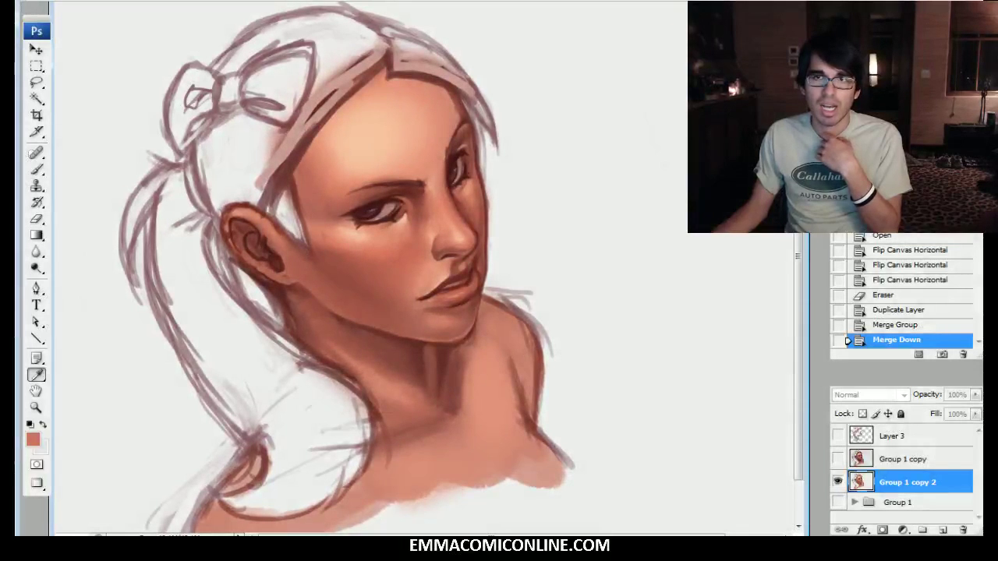
key("Return")
Step: Try a slight Hue/Saturation adjustment on the merged portrait, compare it with the previous state, and revert to the Brightness/Contrast state
key("ctrl+u")
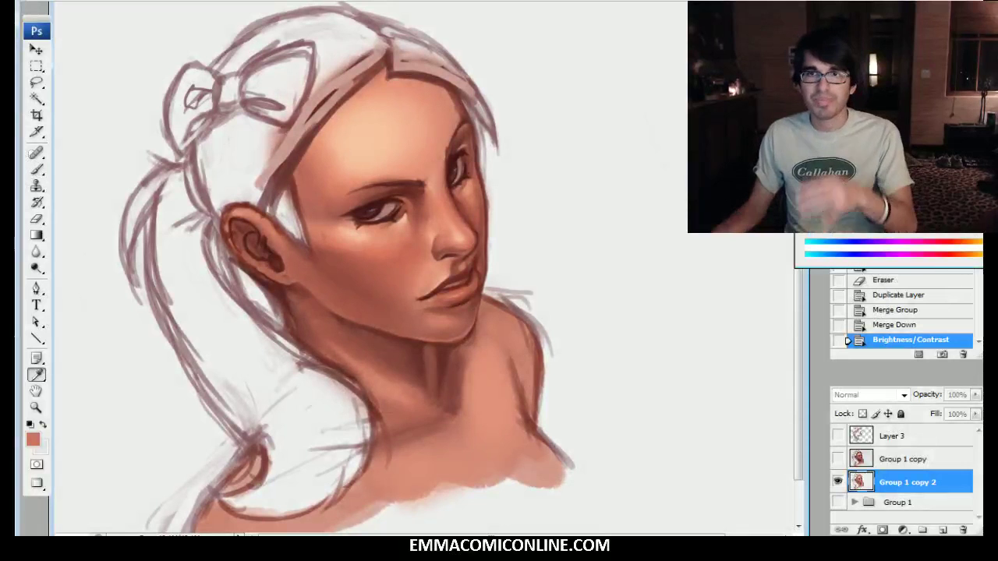
left_click_drag(894, 134, 898, 134)
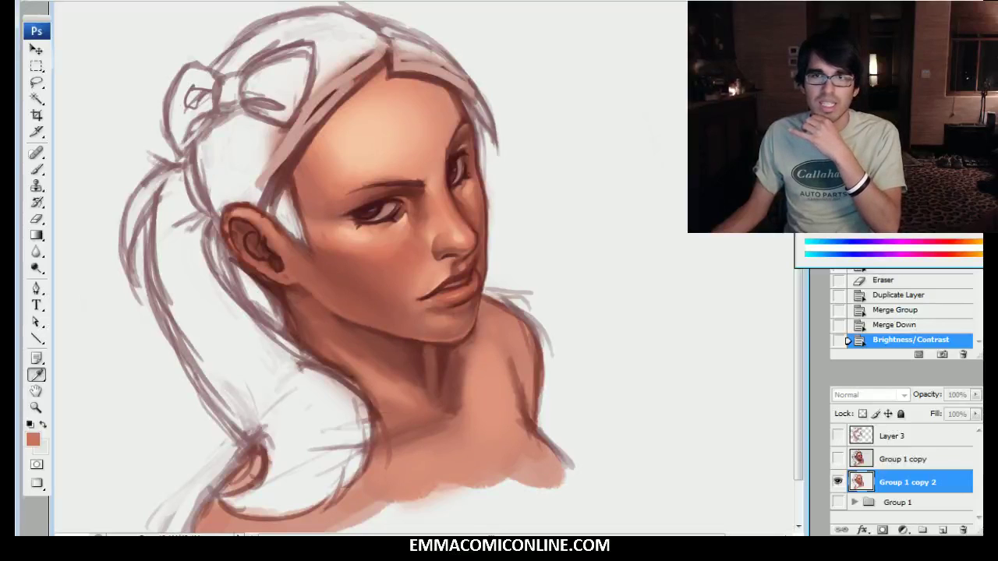
key("Return")
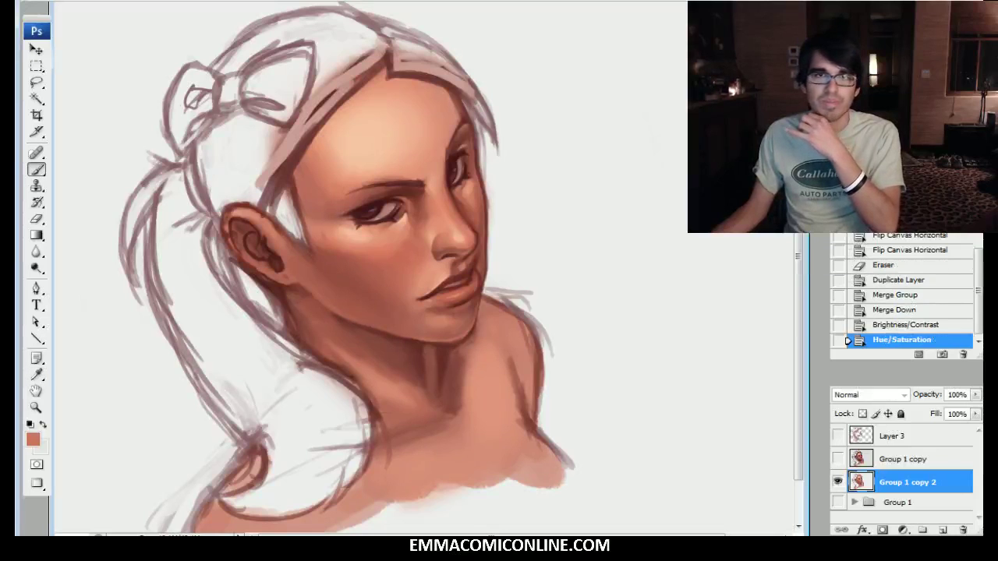
left_click(895, 326)
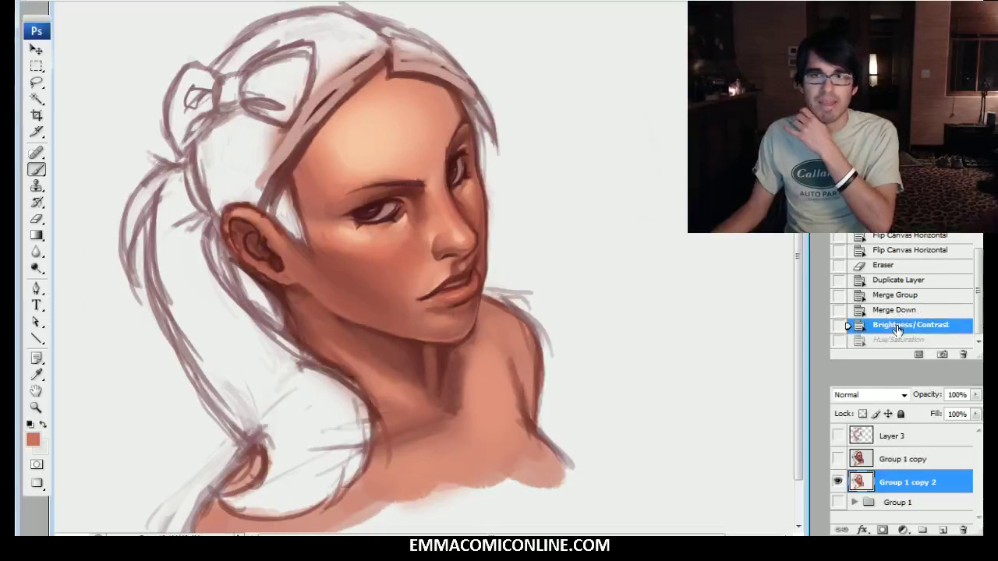
left_click(896, 340)
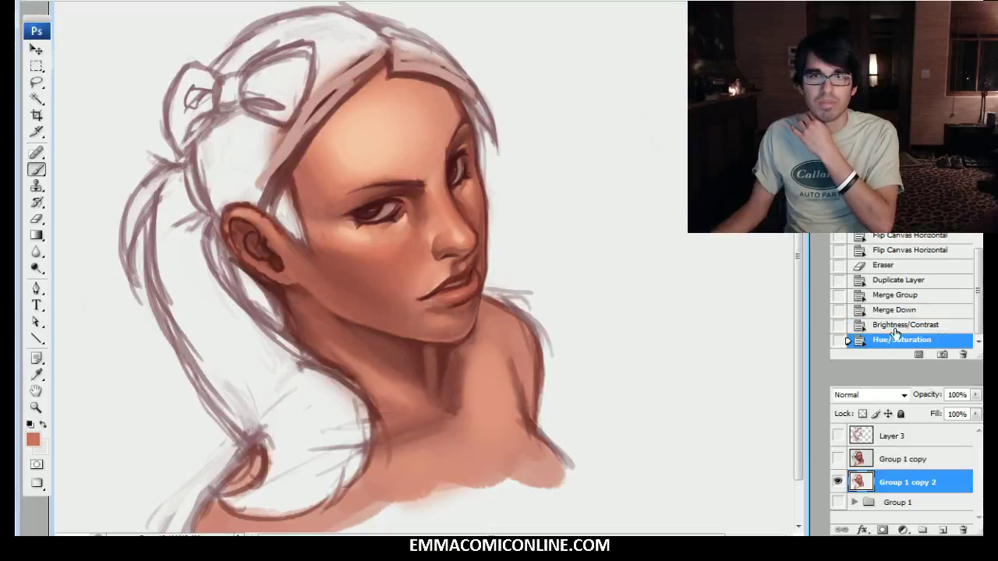
left_click(894, 325)
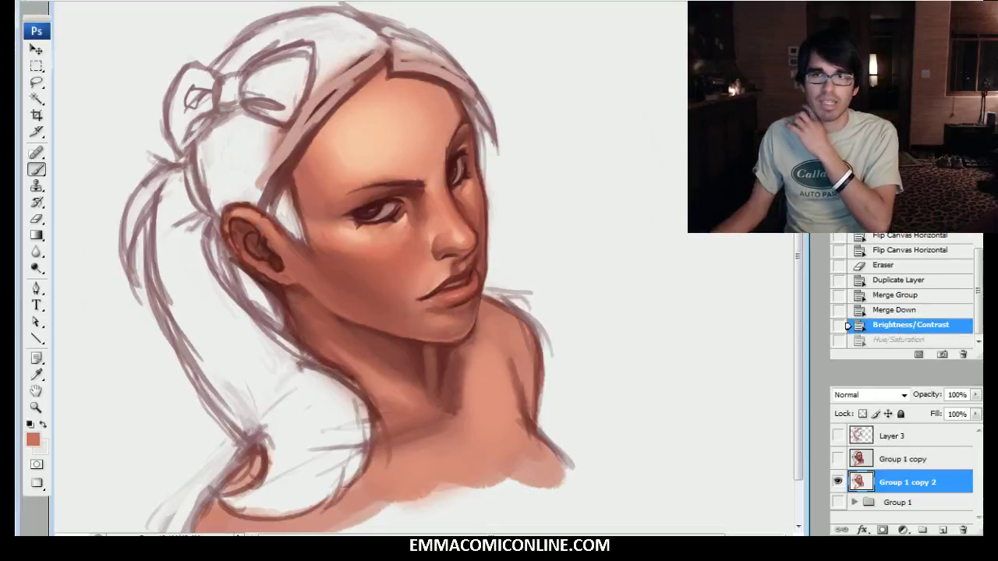
Step: Create a new layer named "OP layer" directly above the merged portrait layer
key("ctrl+plus")
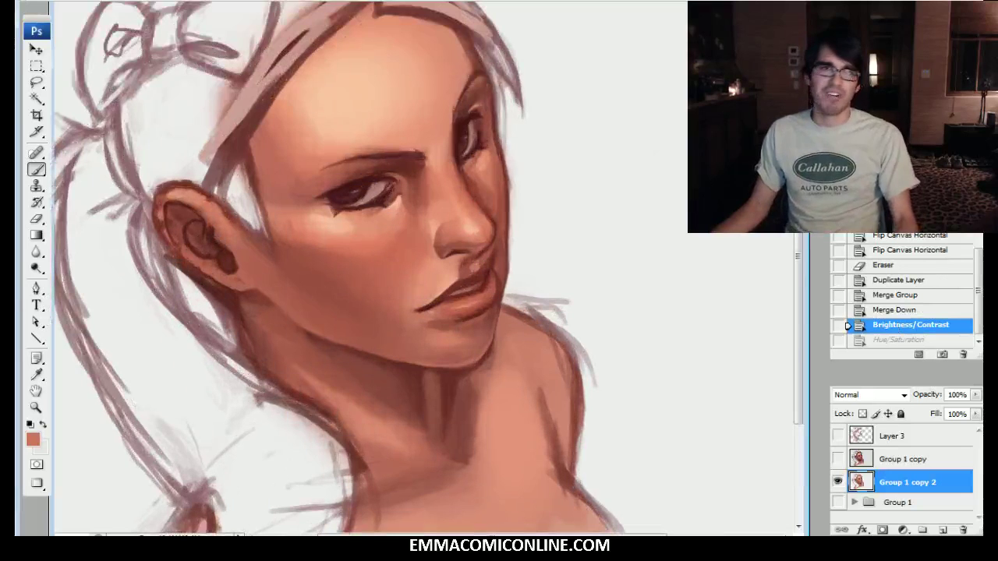
left_click_drag(390, 218, 478, 335)
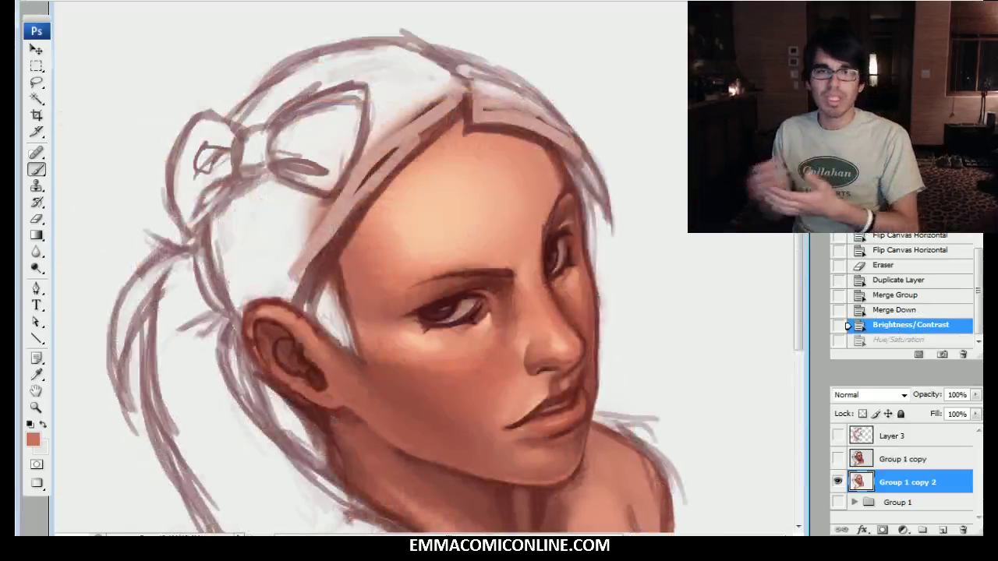
left_click_drag(468, 312, 430, 289)
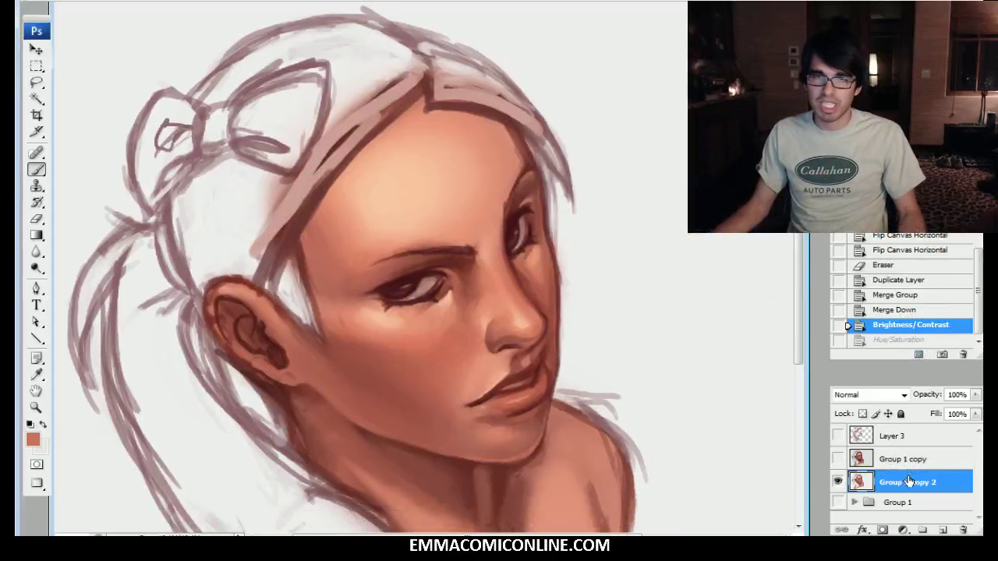
key("ctrl+shift+n")
type("OP")
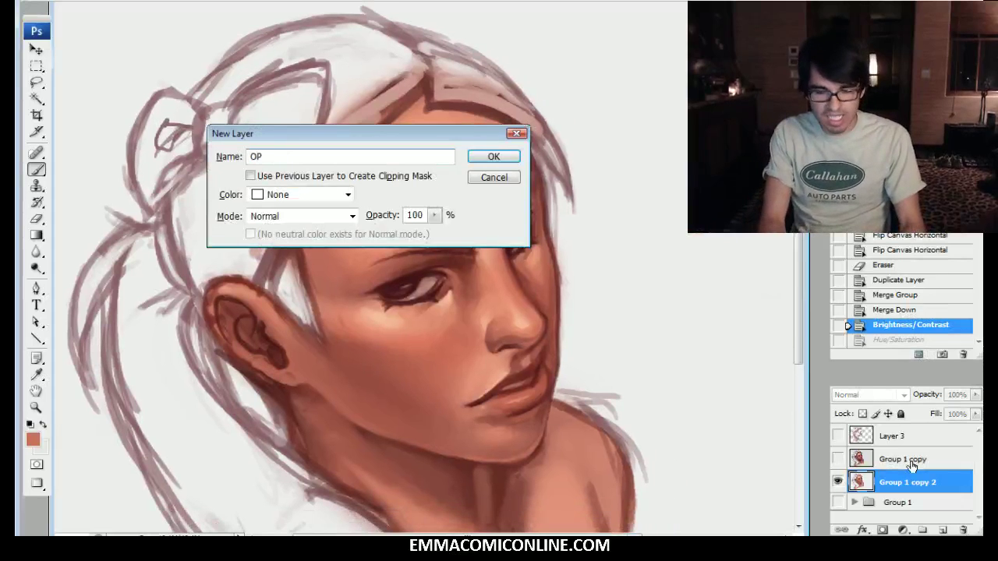
type(" layer")
key("Return")
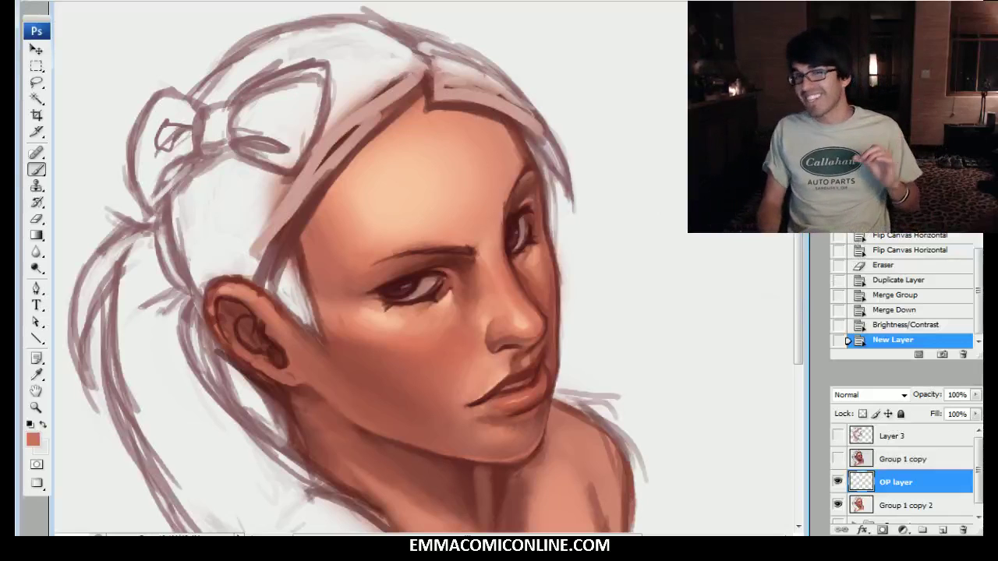
Step: Sample a dark reddish brown from the hair parting and brush strokes along the hairline on both sides of the forehead
left_click_drag(406, 281, 439, 302)
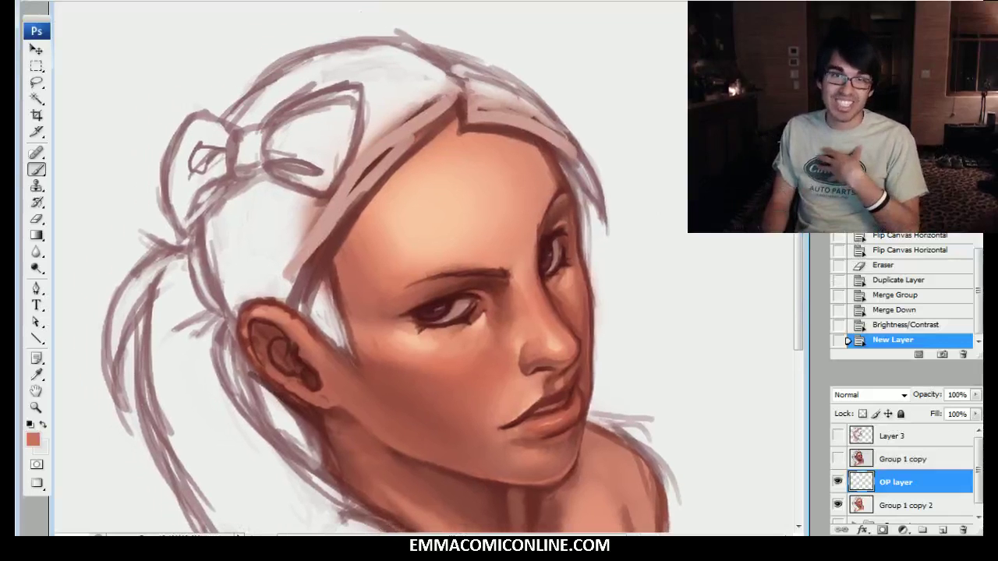
left_click(460, 113, "alt")
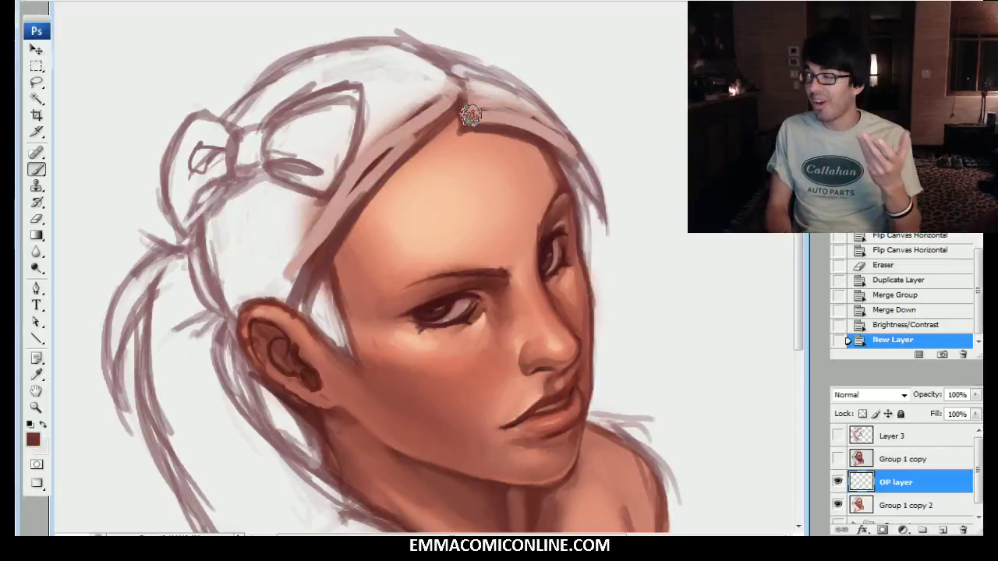
left_click_drag(452, 114, 400, 189)
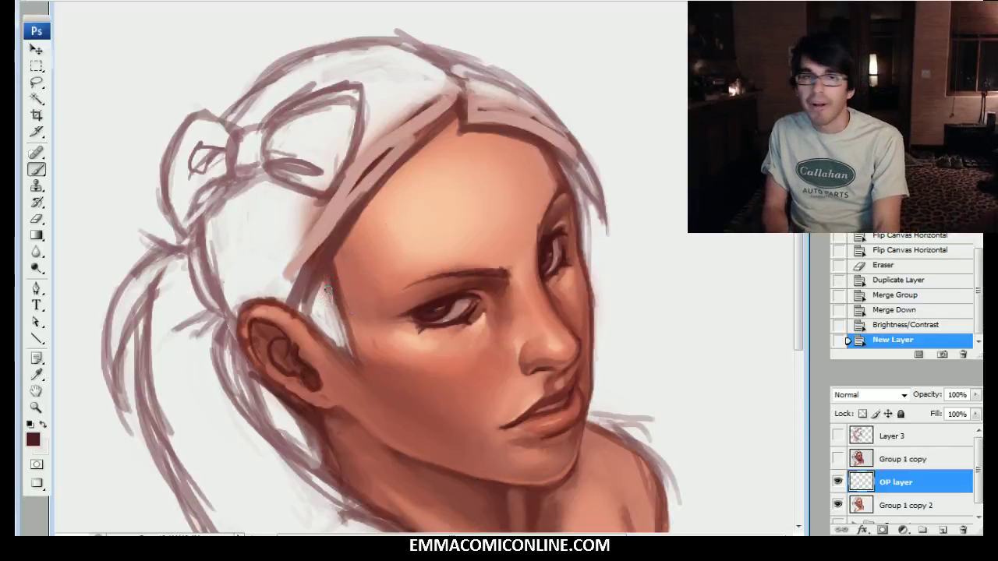
mouse_move(324, 274)
left_mouse_down()
mouse_move(347, 238)
mouse_move(325, 295)
mouse_move(417, 156)
left_mouse_up()
left_click_drag(354, 229, 447, 124)
left_click_drag(343, 234, 456, 112)
left_click_drag(437, 132, 349, 235)
left_click_drag(374, 208, 346, 246)
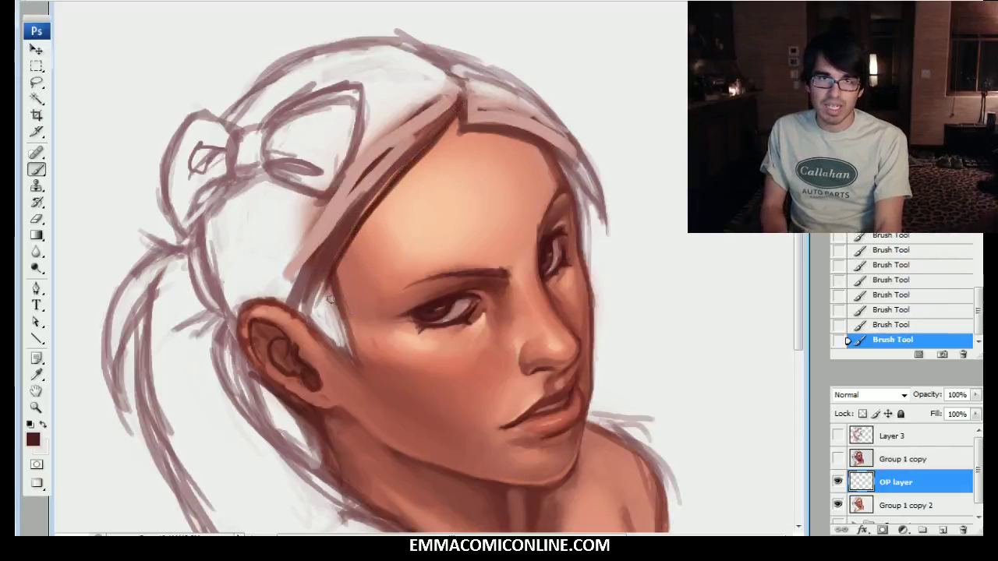
left_click_drag(464, 118, 458, 125)
mouse_move(541, 136)
left_mouse_down()
mouse_move(578, 170)
mouse_move(574, 178)
mouse_move(565, 167)
mouse_move(589, 217)
mouse_move(562, 160)
mouse_move(589, 212)
left_mouse_up()
mouse_move(574, 140)
left_mouse_down()
mouse_move(589, 209)
mouse_move(590, 185)
left_mouse_up()
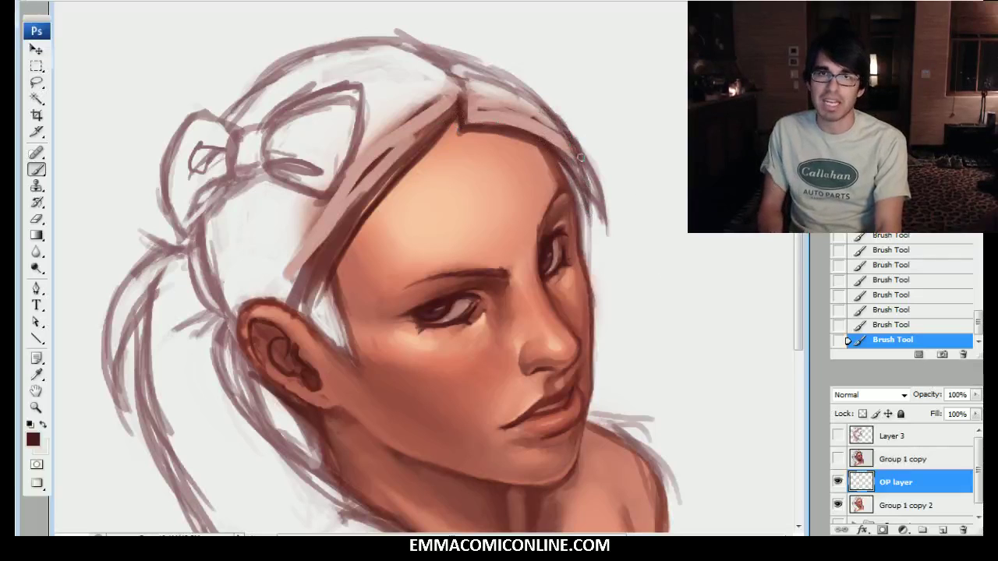
Step: On the Group 1 copy 2 layer, sample the light background color and paint over stray hair lines beside the far temple
left_click(904, 505)
left_click(640, 187, "alt")
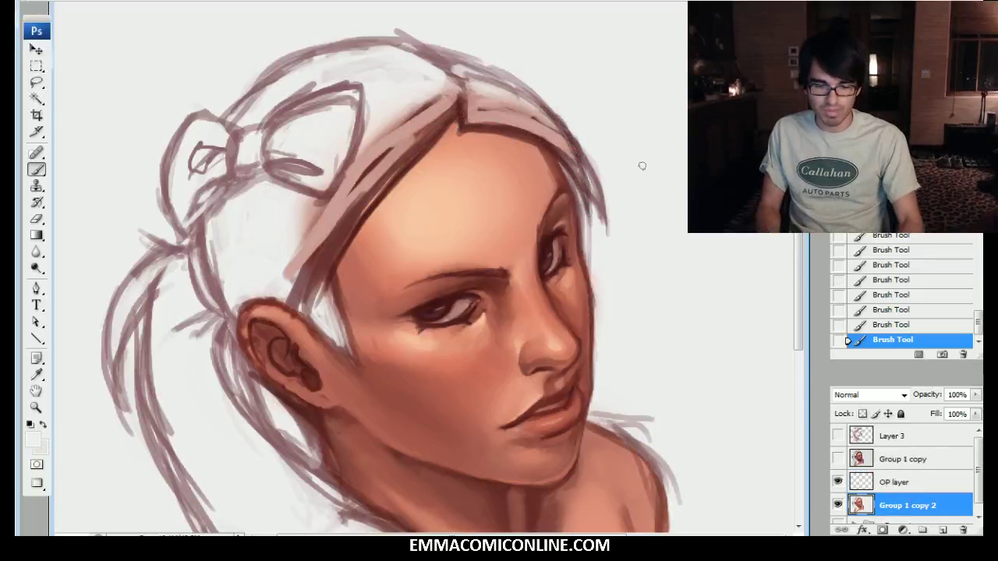
mouse_move(612, 210)
left_mouse_down()
mouse_move(606, 218)
mouse_move(592, 144)
mouse_move(594, 178)
mouse_move(555, 106)
mouse_move(590, 149)
left_mouse_up()
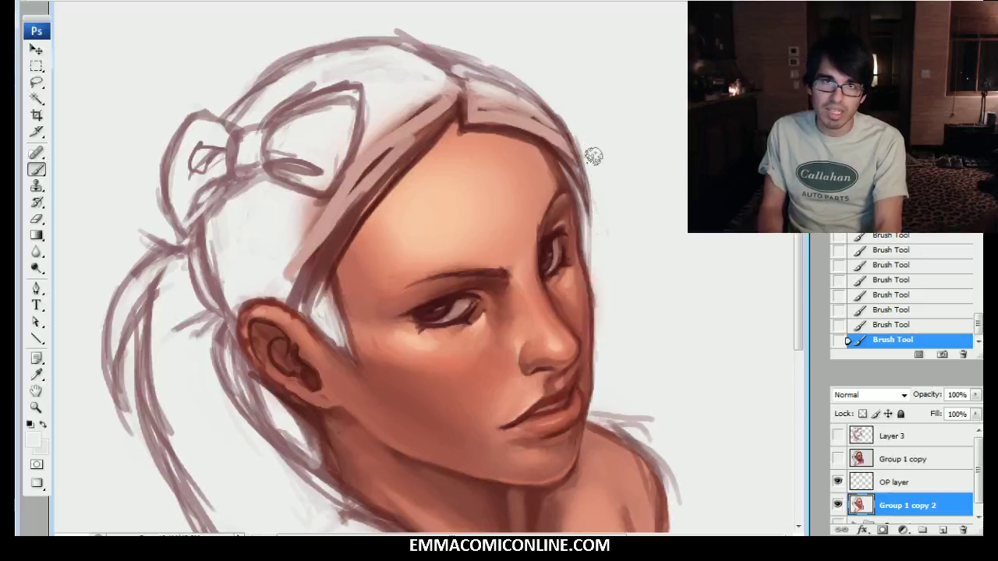
mouse_move(594, 248)
left_mouse_down()
mouse_move(594, 261)
mouse_move(566, 162)
left_mouse_up()
Step: Clean up the outer contour of the far cheek and mouth with background-colored brush strokes
key("ctrl+plus")
key("ctrl+plus")
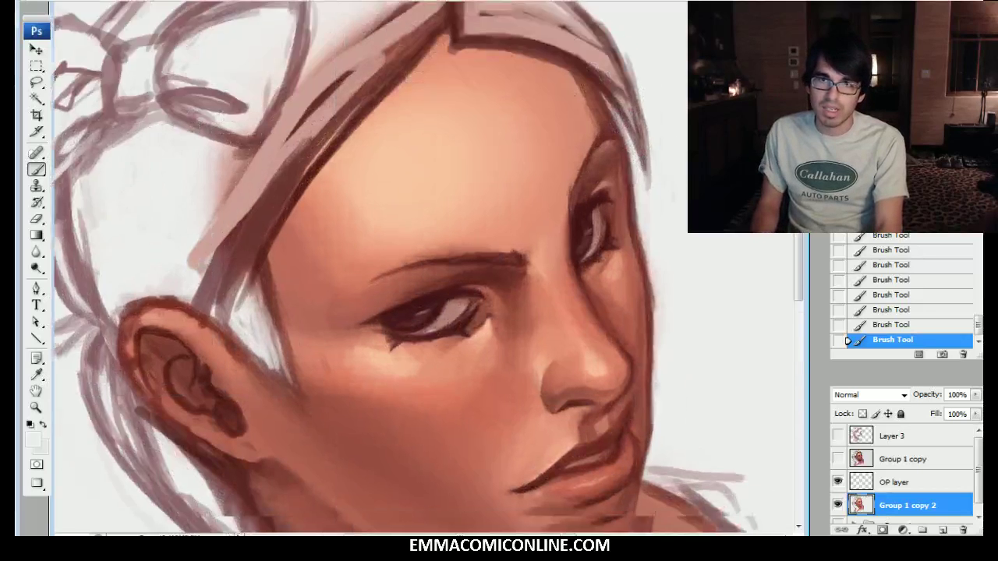
left_click_drag(527, 215, 505, 79)
left_click_drag(512, 141, 493, 39)
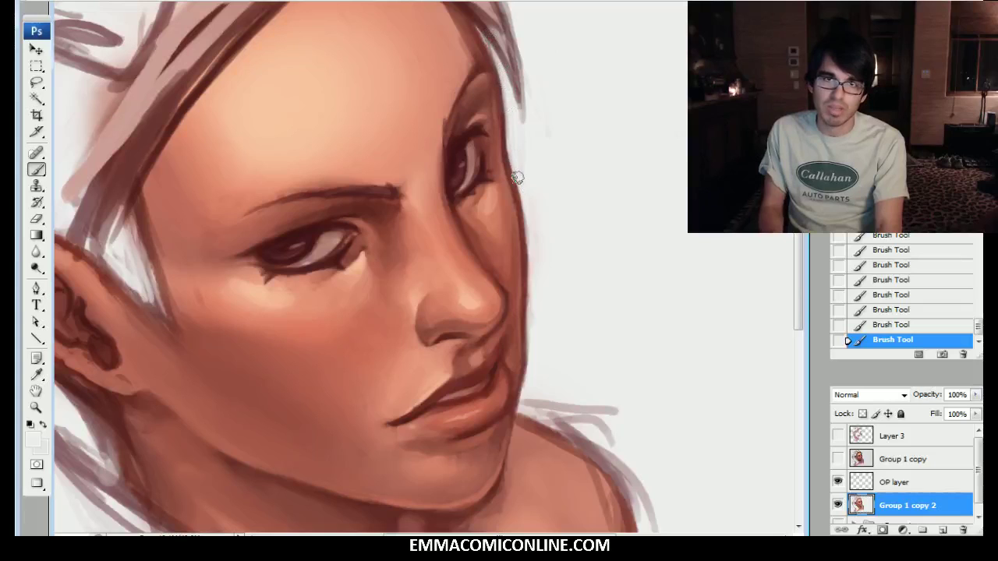
left_click_drag(531, 333, 531, 365)
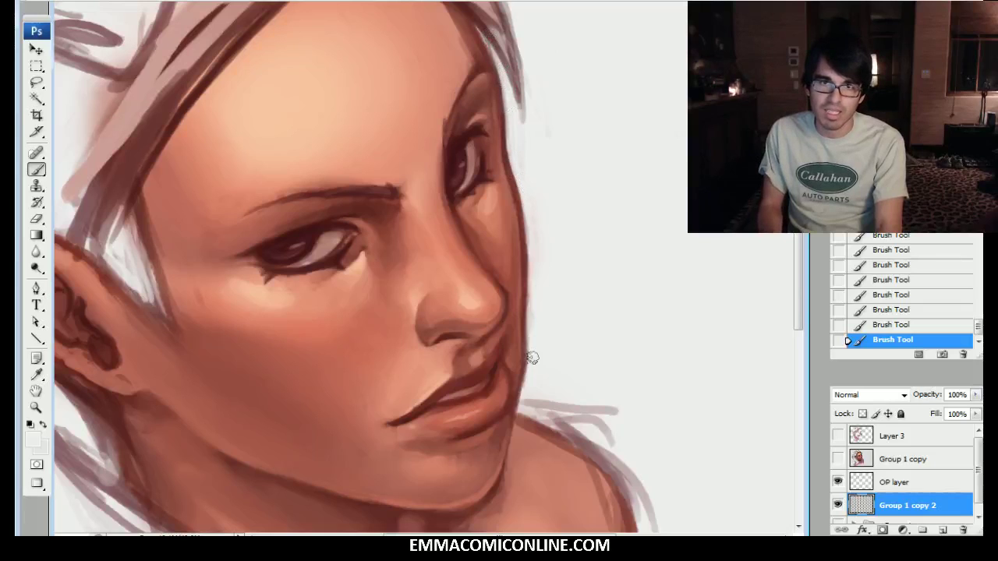
left_click_drag(532, 319, 530, 261)
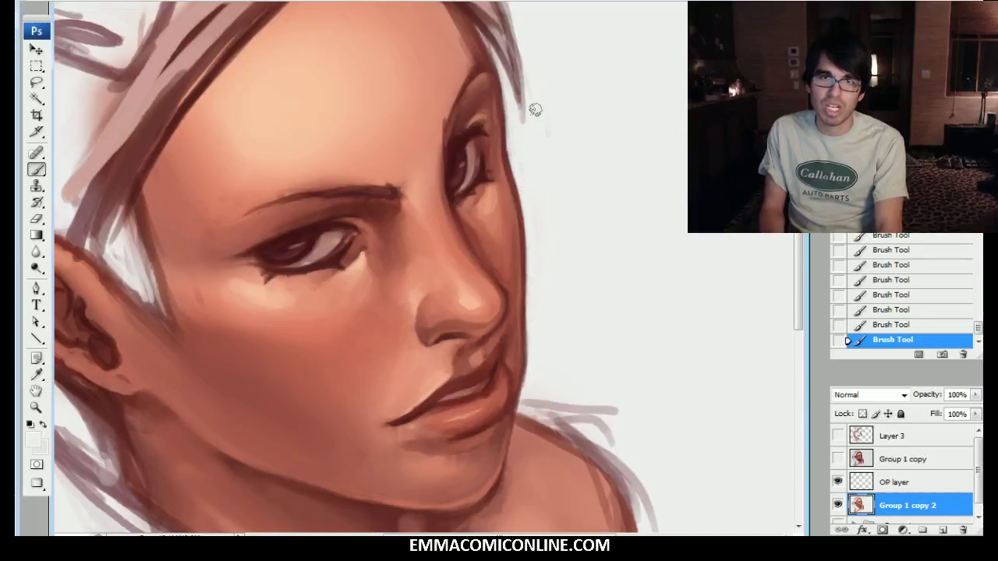
Step: Refine the background edge around the chin and the far shoulder with the light background color
mouse_move(521, 396)
left_mouse_down()
mouse_move(557, 307)
mouse_move(590, 280)
left_mouse_up()
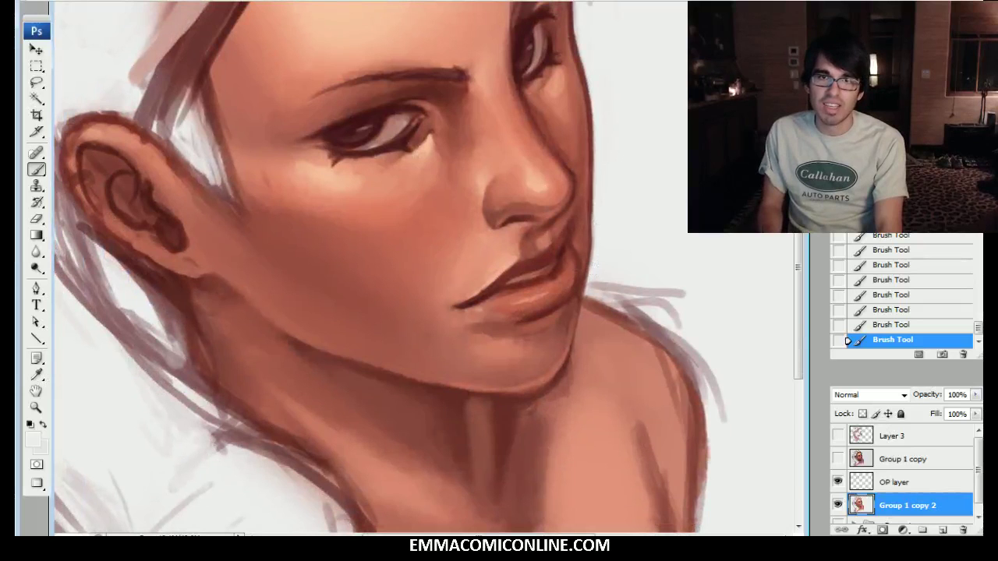
left_click_drag(598, 232, 582, 314)
mouse_move(619, 400)
left_mouse_down()
mouse_move(652, 421)
mouse_move(585, 334)
mouse_move(551, 310)
mouse_move(598, 296)
mouse_move(568, 305)
mouse_move(583, 308)
mouse_move(633, 380)
left_mouse_up()
mouse_move(554, 302)
left_mouse_down()
mouse_move(513, 278)
mouse_move(596, 294)
mouse_move(541, 290)
mouse_move(624, 345)
mouse_move(640, 402)
mouse_move(570, 307)
mouse_move(600, 338)
left_mouse_up()
Step: Paint over the stray sketch lines below the ponytail and beside the near shoulder with the light background color
left_click_drag(242, 499, 584, 295)
left_click_drag(564, 340, 588, 300)
left_click_drag(287, 405, 330, 338)
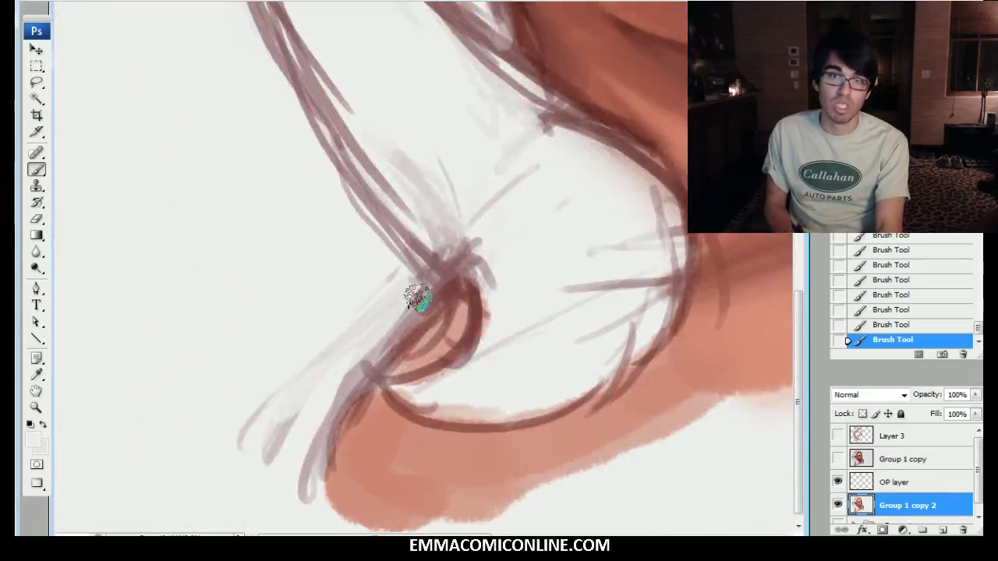
mouse_move(413, 290)
left_mouse_down()
mouse_move(417, 280)
mouse_move(376, 334)
left_mouse_up()
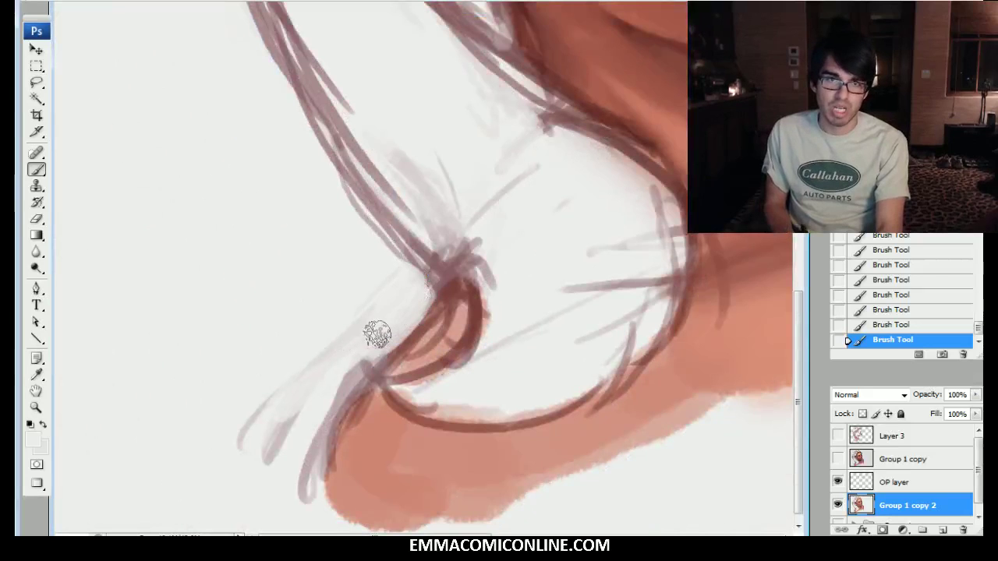
mouse_move(336, 379)
left_mouse_down()
mouse_move(323, 421)
mouse_move(339, 400)
mouse_move(316, 430)
left_mouse_up()
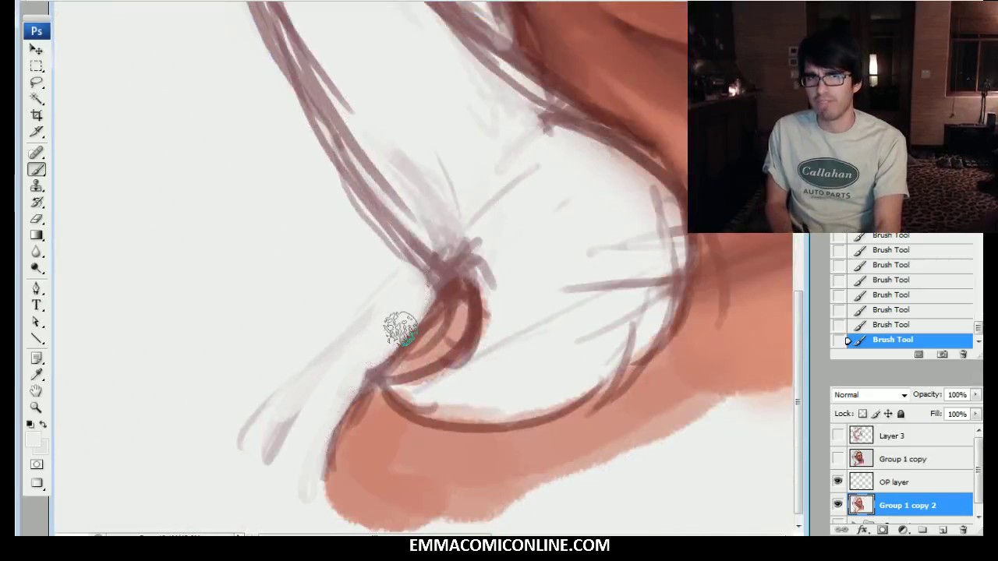
left_click_drag(407, 276, 277, 449)
left_click_drag(311, 359, 252, 435)
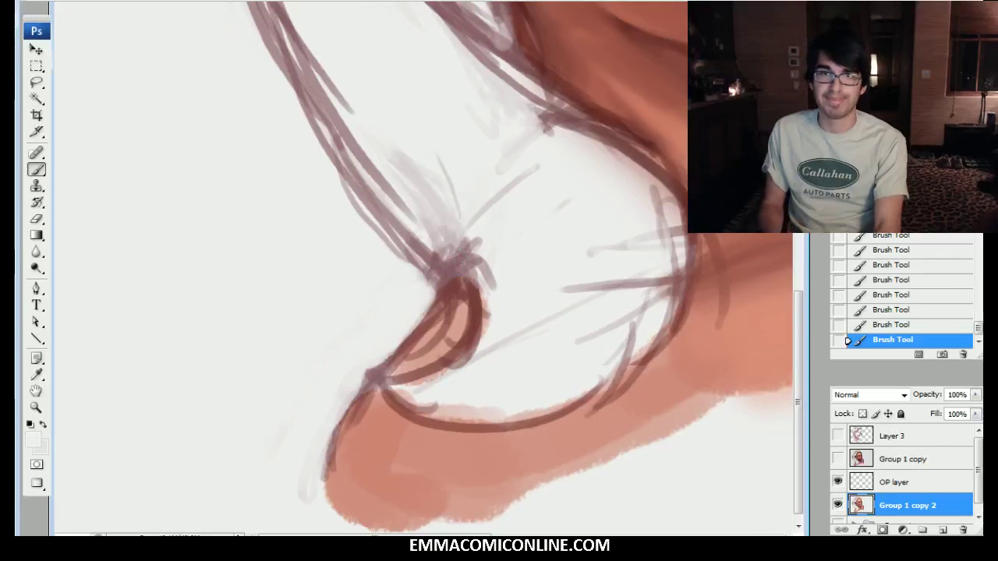
Step: Clean up the outer edge of the ponytail with background-colored brush strokes
scroll(357, 358, "up", 5)
left_click_drag(357, 358, 334, 249)
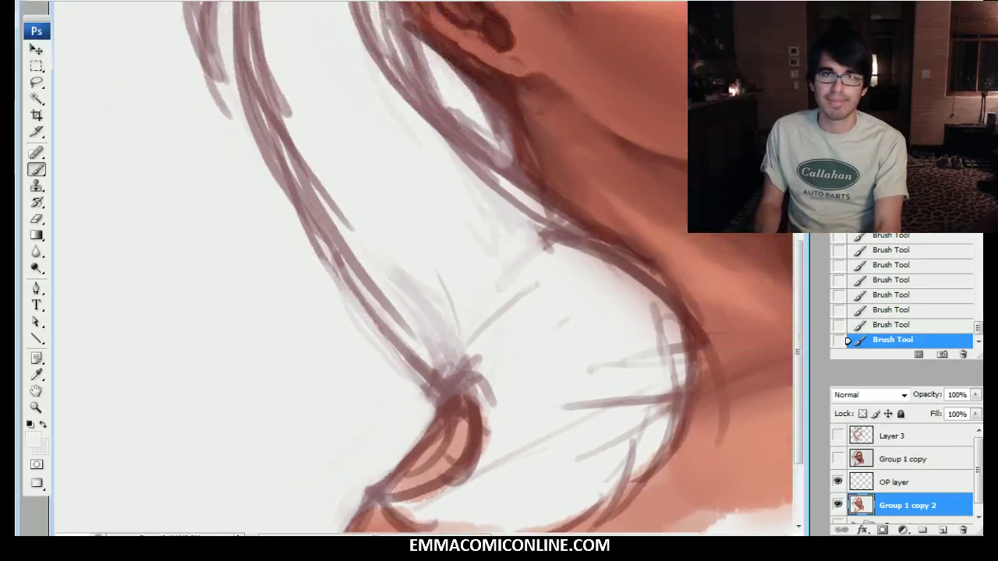
scroll(445, 256, "up", 5)
left_click_drag(230, 446, 230, 340)
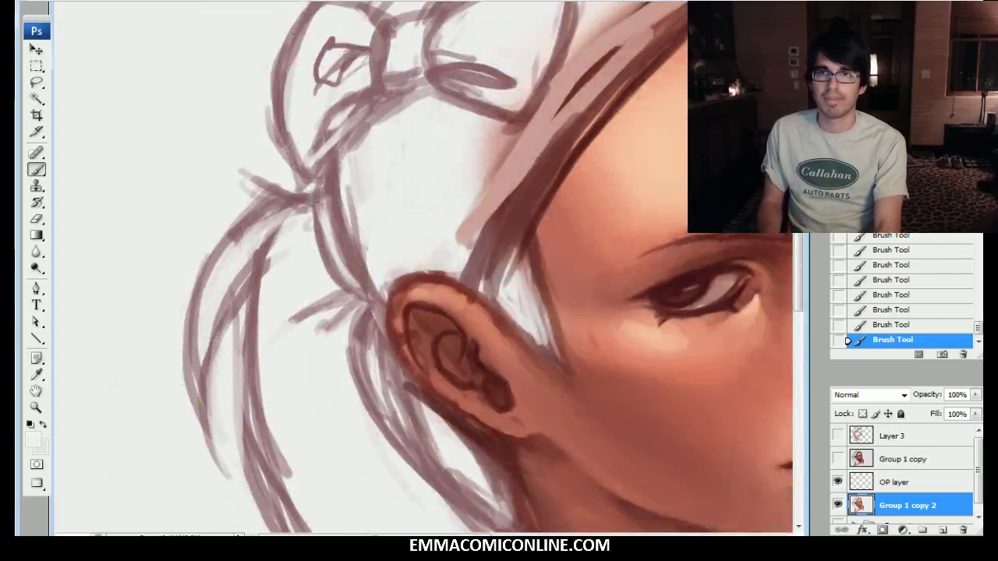
key("ctrl+minus")
mouse_move(436, 336)
left_mouse_down()
mouse_move(403, 264)
mouse_move(430, 316)
left_mouse_up()
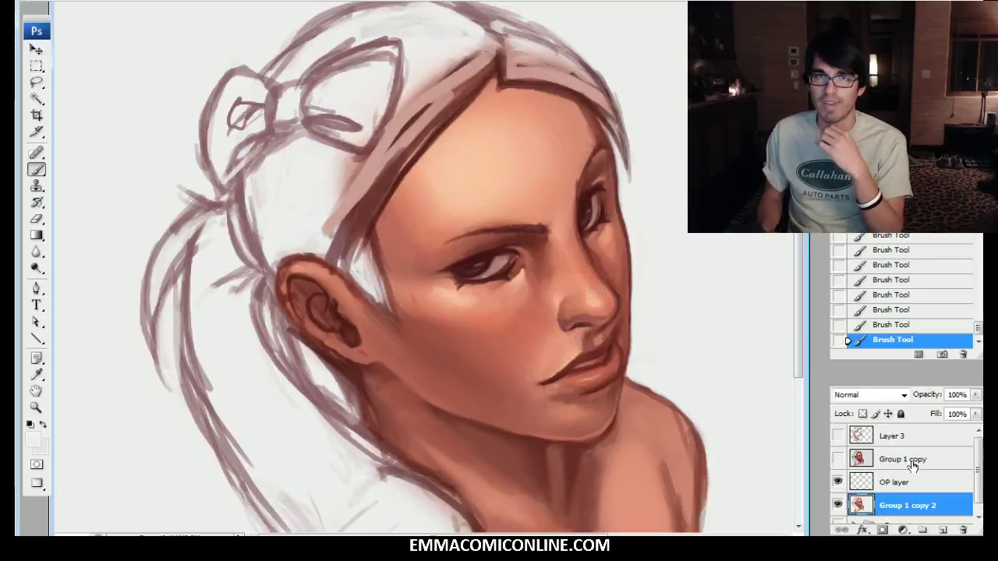
left_click_drag(589, 309, 579, 332)
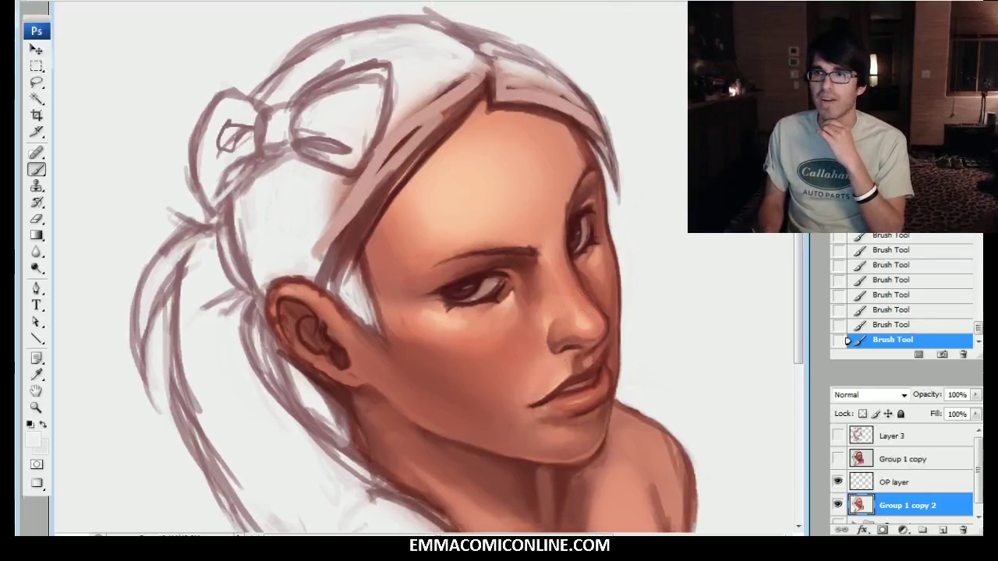
Step: Select the OP layer and sample a reddish brown from the front section of hair
left_click(893, 483)
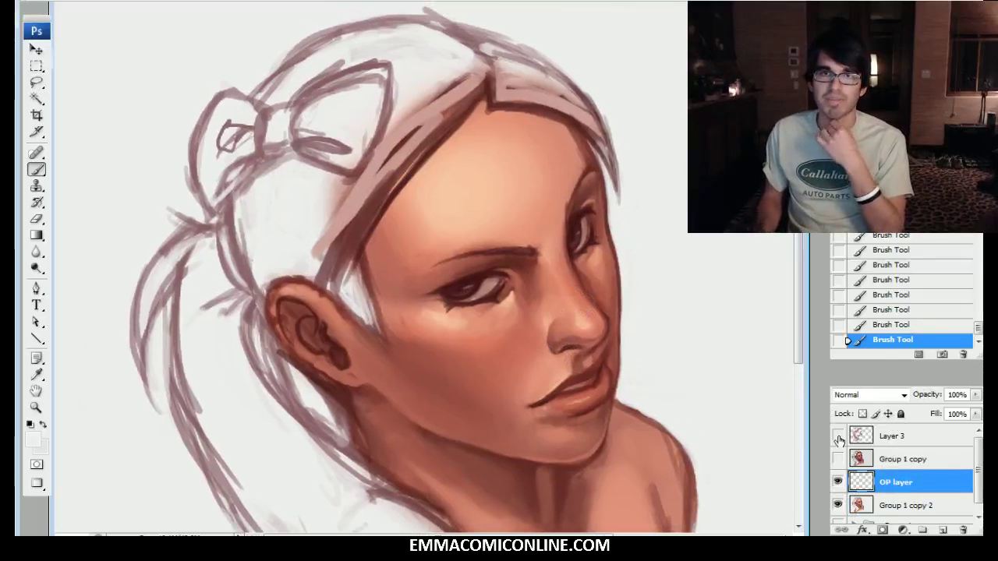
left_click(452, 115, "alt")
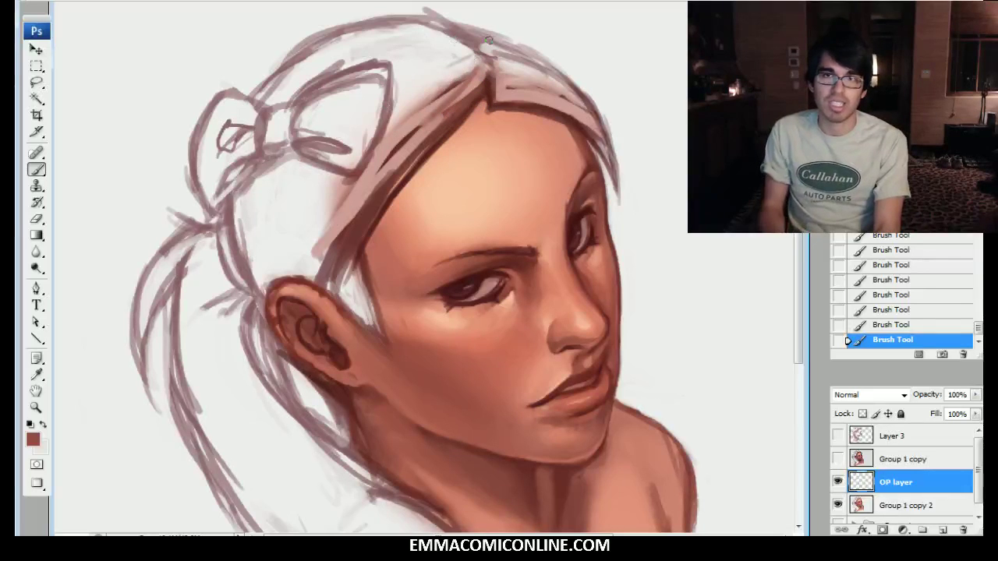
left_click_drag(489, 40, 468, 62)
mouse_move(548, 36)
left_mouse_down()
mouse_move(595, 41)
mouse_move(565, 70)
mouse_move(633, 122)
mouse_move(596, 137)
mouse_move(616, 156)
left_mouse_up()
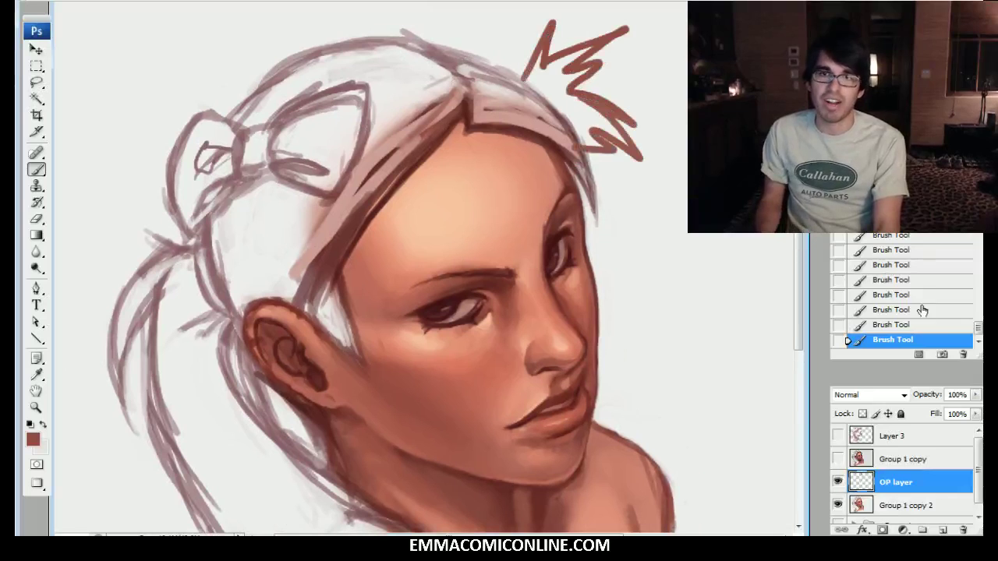
left_click(893, 296)
Step: Sketch thin reddish-brown hair strands curving from the parting toward the bow
left_click_drag(436, 75, 446, 61)
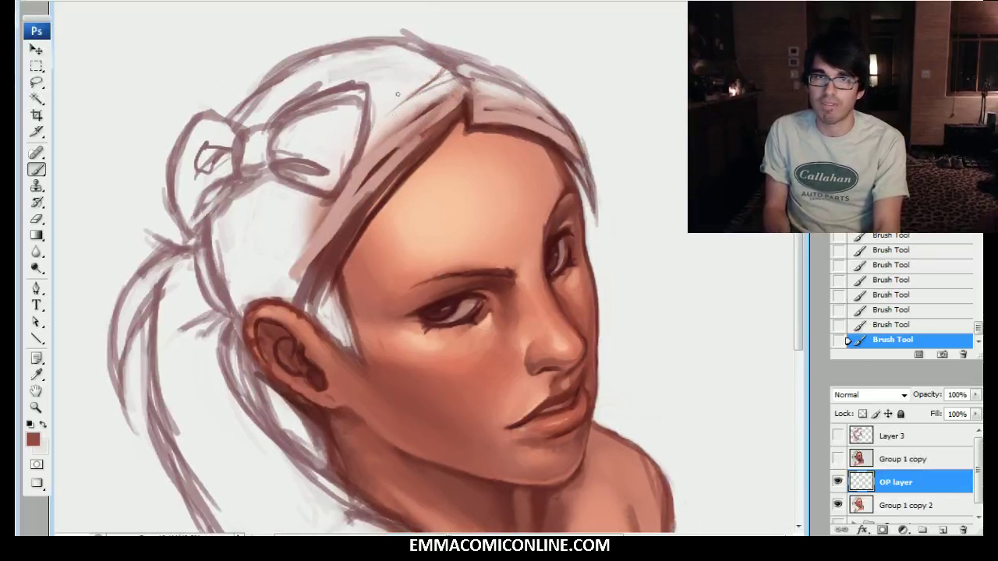
left_click_drag(435, 63, 408, 90)
left_click_drag(413, 49, 375, 103)
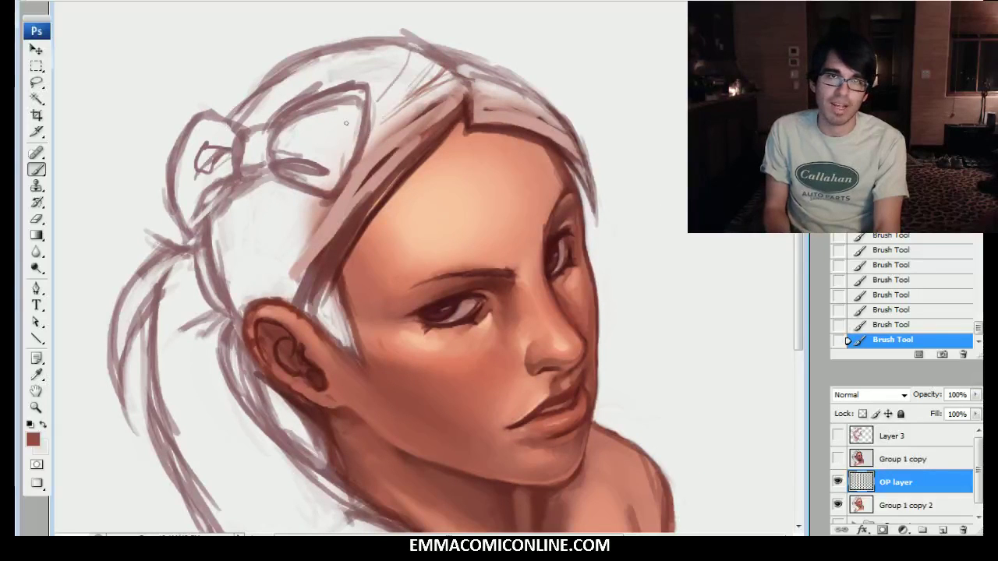
left_click_drag(411, 53, 372, 113)
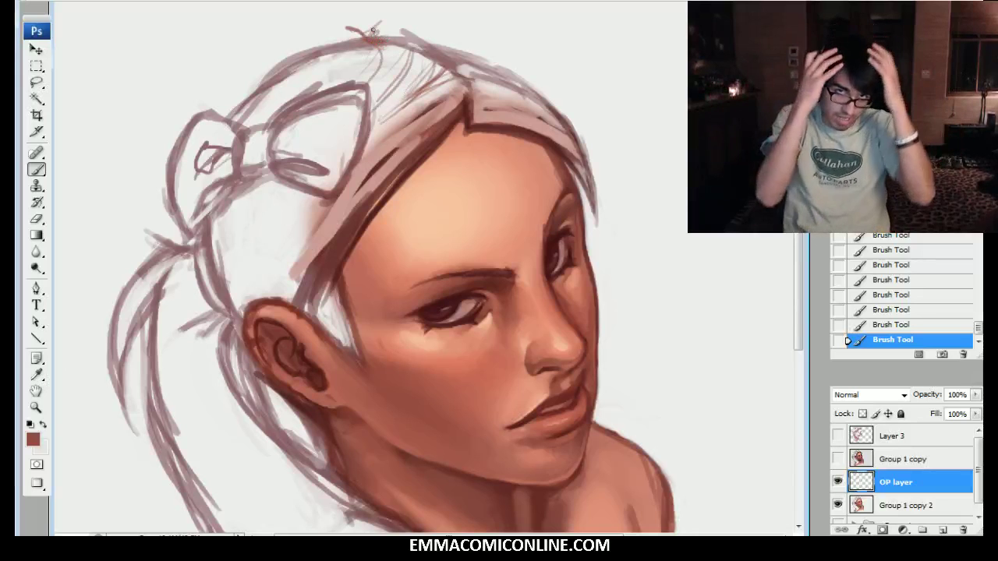
Step: Undo the stray brush marks above the crown of the head
key("ctrl+alt+z")
key("ctrl+alt+z")
key("ctrl+alt+z")
key("ctrl+alt+z")
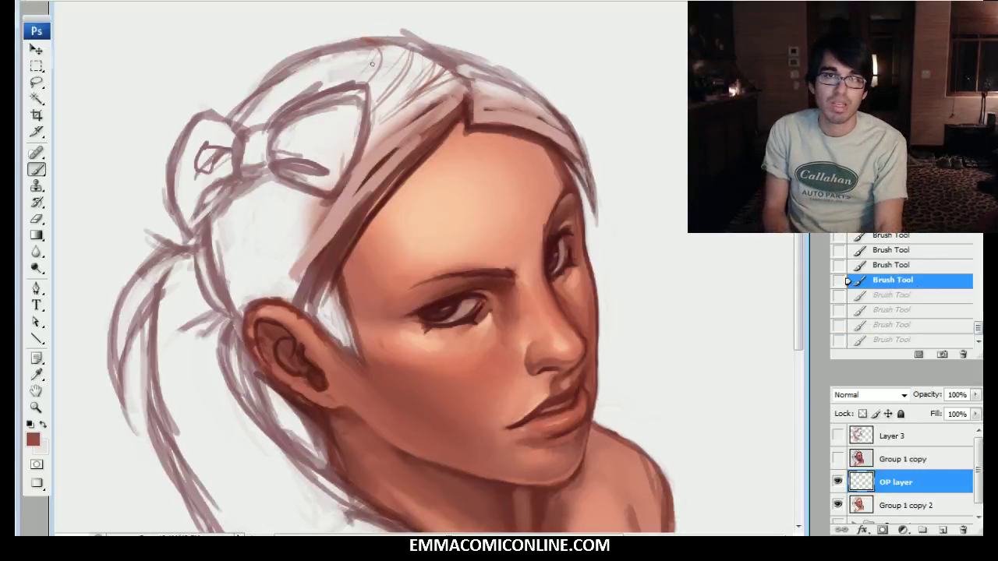
key("ctrl+shift+z")
key("ctrl+shift+z")
key("ctrl+shift+z")
key("ctrl+shift+z")
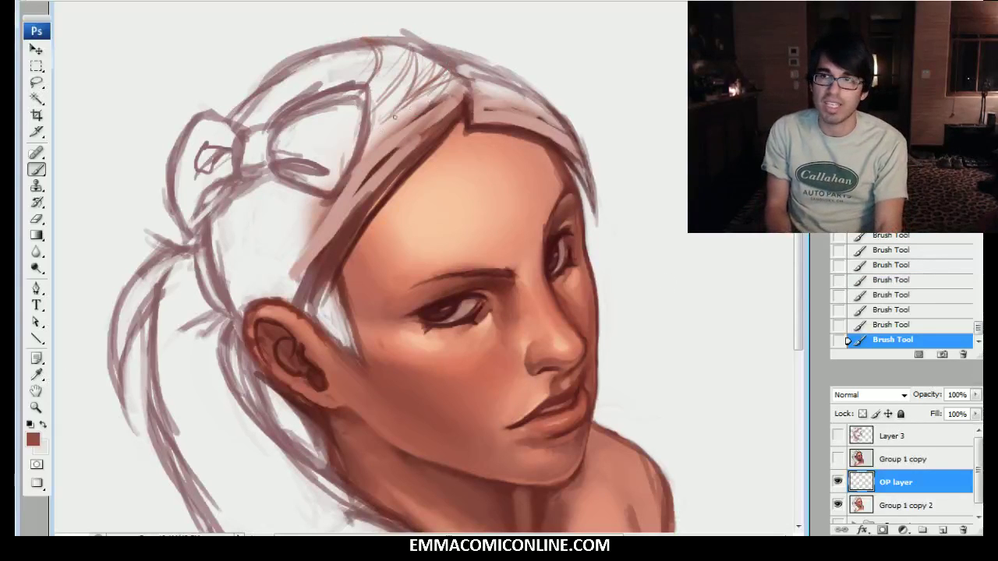
Step: Add reddish-brown strokes beside the parting and along the front hairline toward the ear
left_click_drag(455, 78, 429, 125)
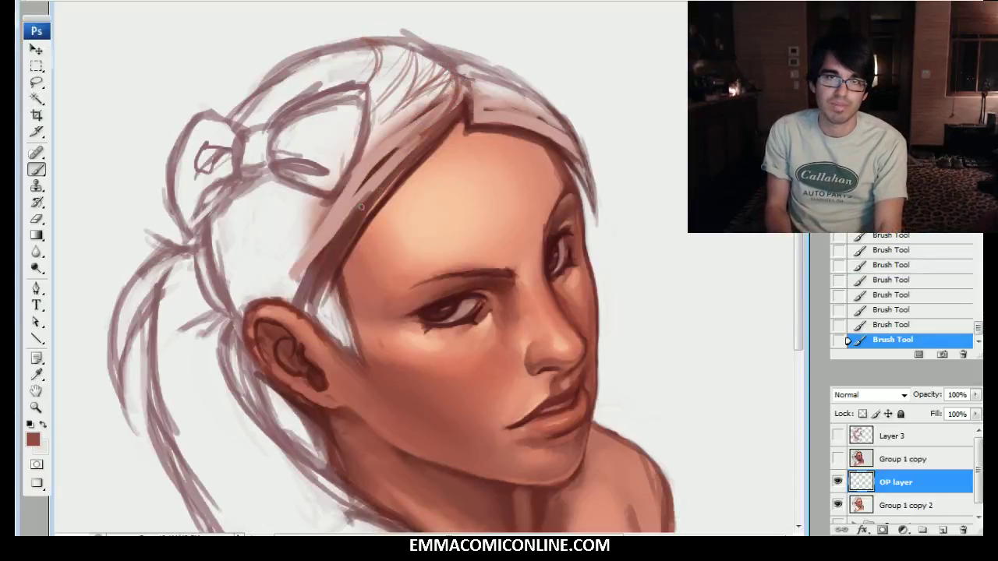
left_click_drag(325, 242, 300, 281)
left_click_drag(349, 224, 316, 264)
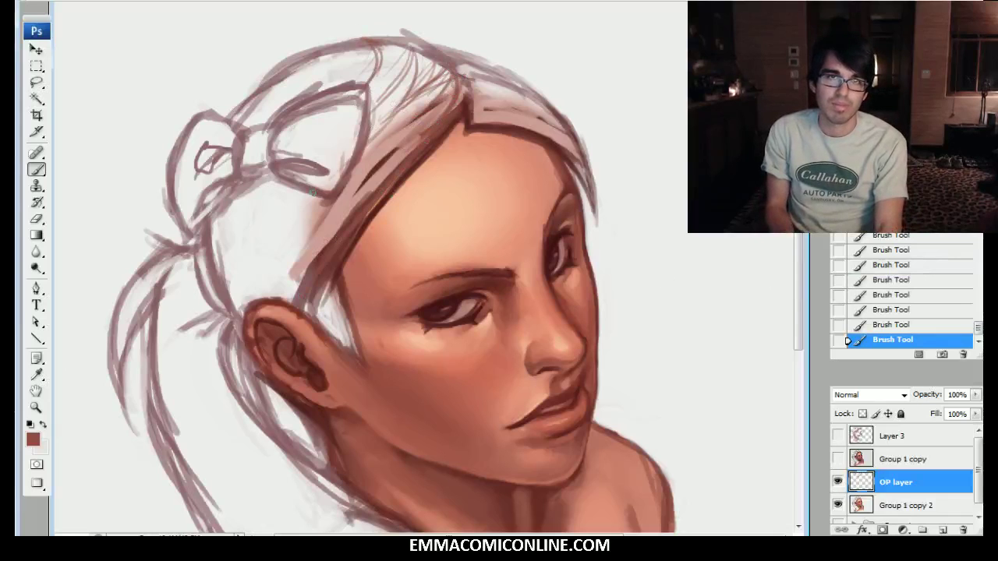
Step: Sketch more hair strands from the crown toward the bow and across the far side of the head
left_click_drag(348, 48, 274, 109)
left_click_drag(348, 49, 216, 153)
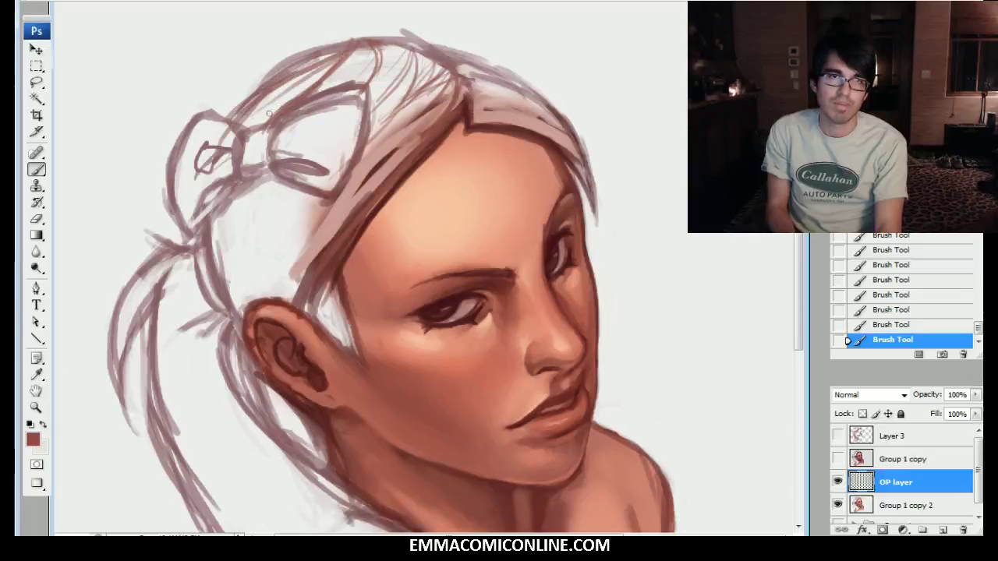
mouse_move(372, 31)
left_mouse_down()
mouse_move(389, 87)
mouse_move(404, 40)
mouse_move(382, 100)
left_mouse_up()
mouse_move(413, 47)
left_mouse_down()
mouse_move(418, 87)
mouse_move(395, 111)
left_mouse_up()
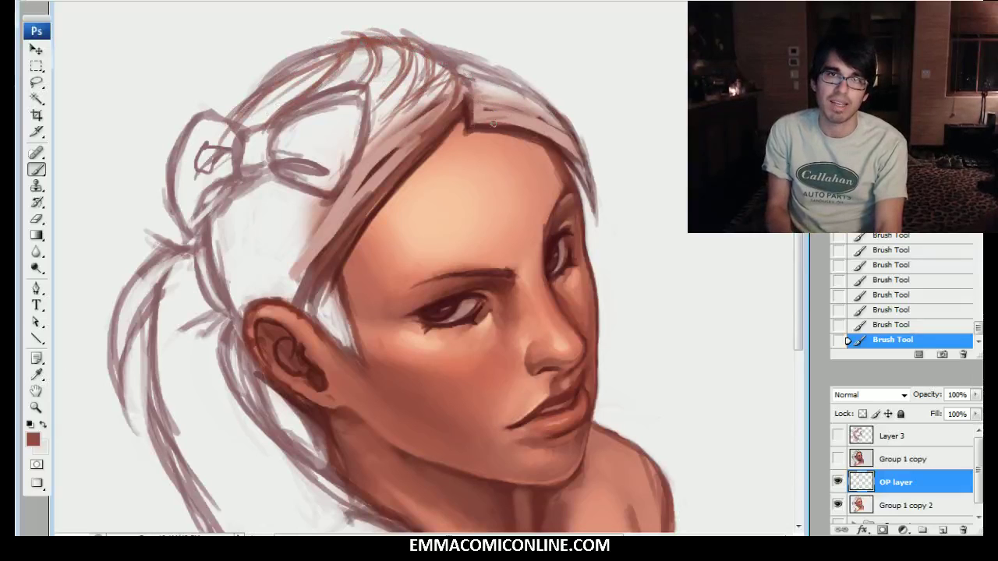
mouse_move(546, 113)
left_mouse_down()
mouse_move(458, 70)
mouse_move(470, 60)
mouse_move(555, 101)
left_mouse_up()
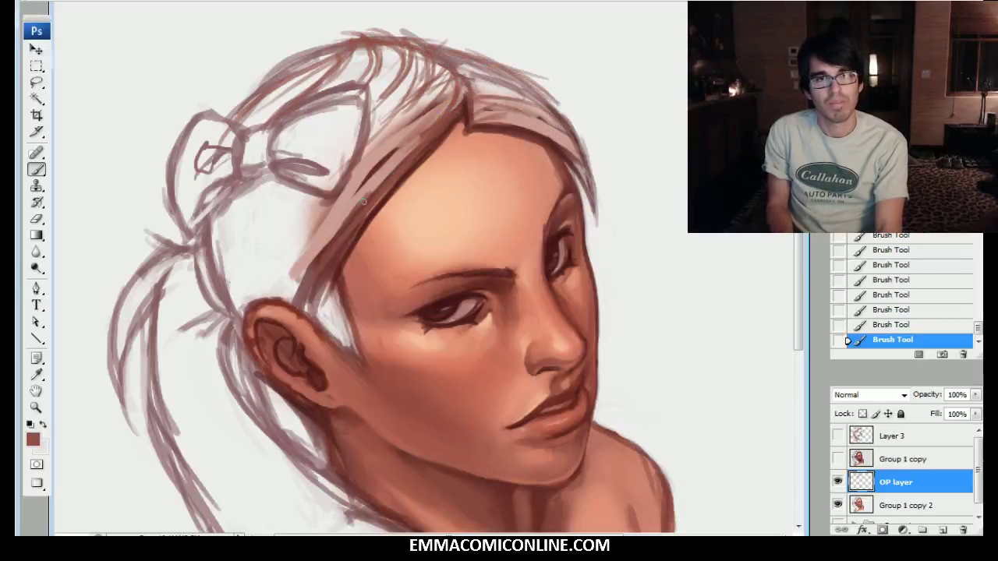
Step: Stroke strands along the front section of hair and cover its interior with the light background color
left_click_drag(429, 98, 355, 169)
mouse_move(454, 83)
left_mouse_down()
mouse_move(394, 127)
mouse_move(403, 122)
mouse_move(324, 221)
left_mouse_up()
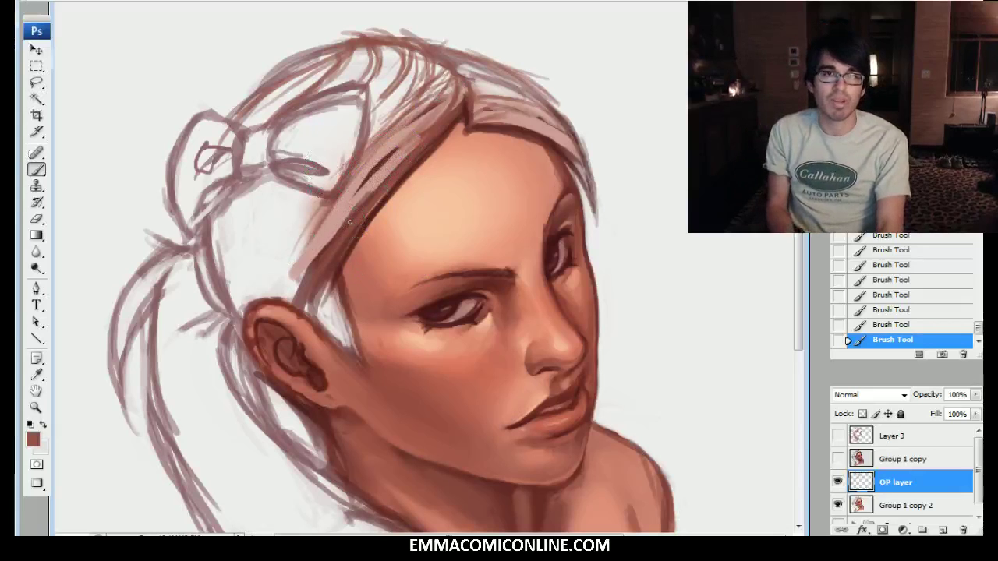
mouse_move(359, 192)
left_mouse_down()
mouse_move(404, 122)
mouse_move(458, 78)
mouse_move(372, 180)
mouse_move(453, 101)
mouse_move(382, 163)
mouse_move(298, 286)
mouse_move(423, 111)
mouse_move(336, 215)
mouse_move(305, 290)
mouse_move(414, 104)
mouse_move(319, 205)
mouse_move(421, 85)
mouse_move(356, 139)
mouse_move(410, 91)
mouse_move(428, 44)
left_mouse_up()
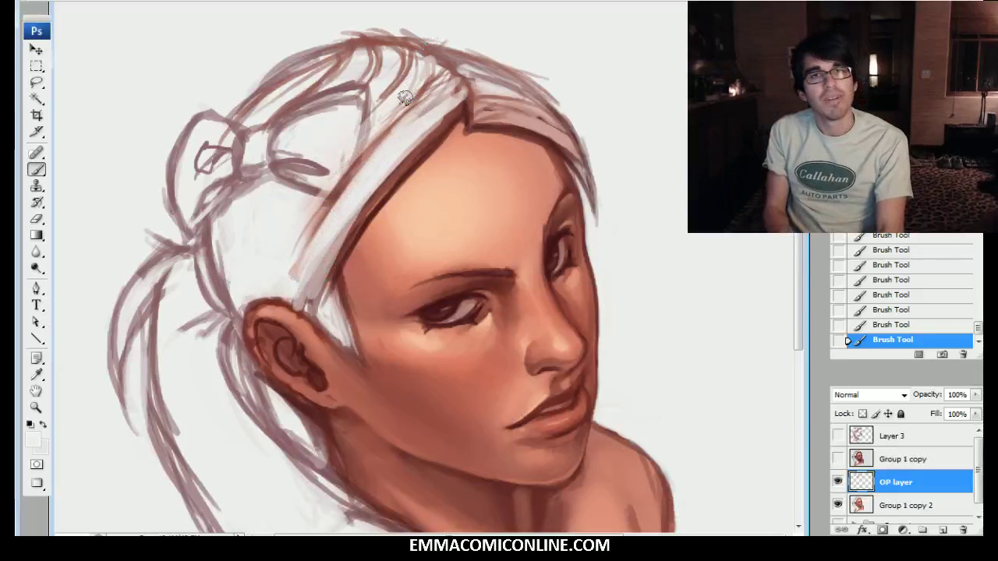
mouse_move(419, 59)
left_mouse_down()
mouse_move(381, 97)
mouse_move(423, 78)
mouse_move(447, 109)
left_mouse_up()
Step: Draw reddish-brown strands above the bow and down the side of the head between the bow and the ear
left_click_drag(267, 257, 290, 164)
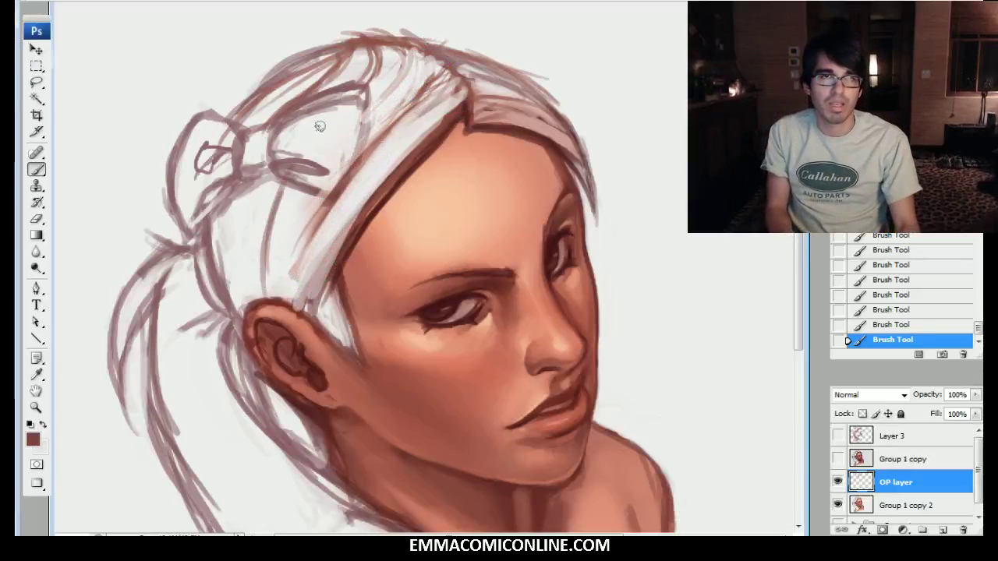
mouse_move(410, 53)
left_mouse_down()
mouse_move(352, 99)
mouse_move(438, 50)
mouse_move(424, 78)
mouse_move(461, 91)
mouse_move(412, 104)
left_mouse_up()
mouse_move(436, 68)
left_mouse_down()
mouse_move(421, 51)
mouse_move(246, 117)
left_mouse_up()
mouse_move(353, 42)
left_mouse_down()
mouse_move(284, 98)
mouse_move(265, 99)
mouse_move(320, 92)
left_mouse_up()
left_click_drag(264, 164, 218, 257)
left_click_drag(243, 190, 217, 257)
left_click_drag(224, 199, 213, 280)
left_click_drag(315, 51, 237, 123)
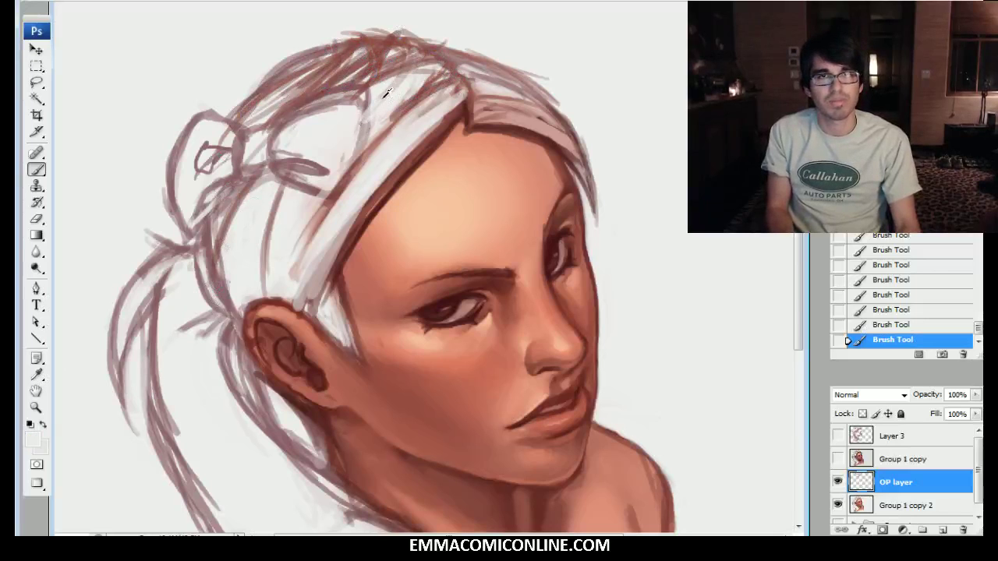
Step: Brush light streaks between the dark strands on the crown above the bow
left_click_drag(415, 54, 363, 102)
mouse_move(365, 35)
left_mouse_down()
mouse_move(312, 98)
mouse_move(277, 104)
left_mouse_up()
left_click_drag(331, 47, 259, 104)
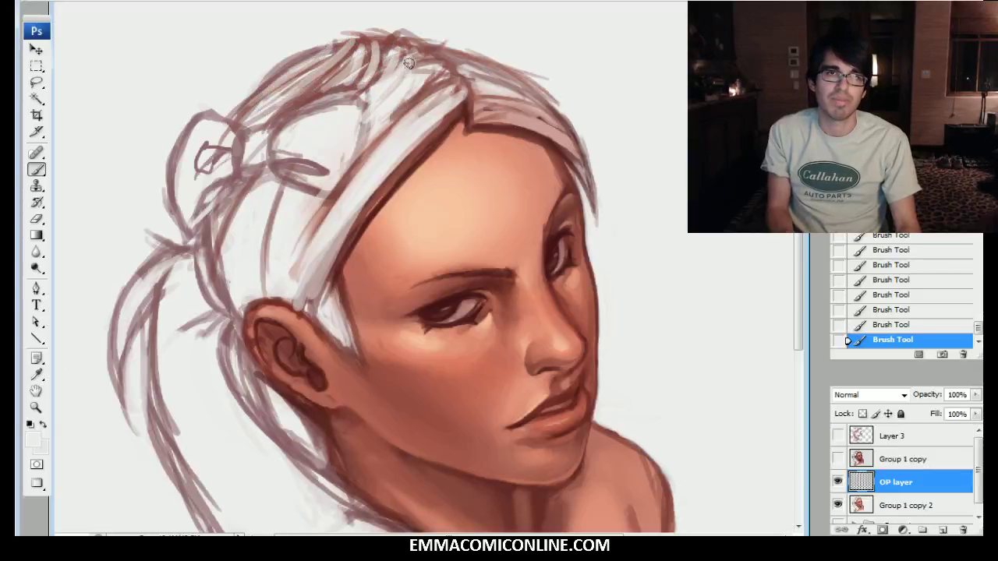
Step: Redraw the parting line and the crown's outline with dark reddish-brown strokes
mouse_move(458, 121)
left_mouse_down()
mouse_move(448, 73)
mouse_move(405, 51)
left_mouse_up()
mouse_move(467, 90)
left_mouse_down()
mouse_move(382, 42)
mouse_move(290, 72)
left_mouse_up()
mouse_move(382, 35)
left_mouse_down()
mouse_move(249, 106)
mouse_move(331, 49)
mouse_move(402, 39)
mouse_move(506, 68)
left_mouse_up()
left_click_drag(437, 45, 518, 75)
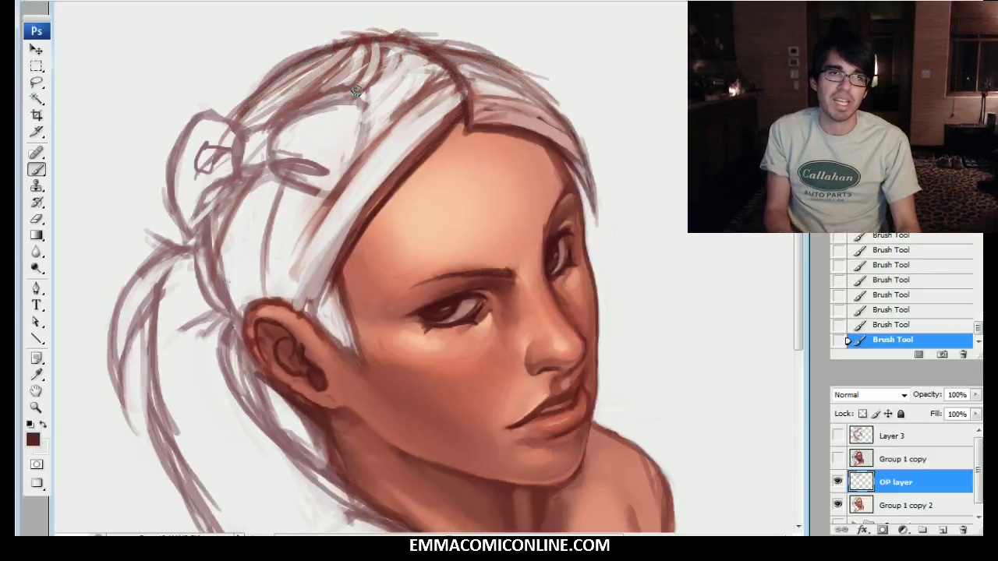
Step: Erase the overshooting strokes above the crown on the OP layer
key("e")
left_click_drag(414, 18, 401, 29)
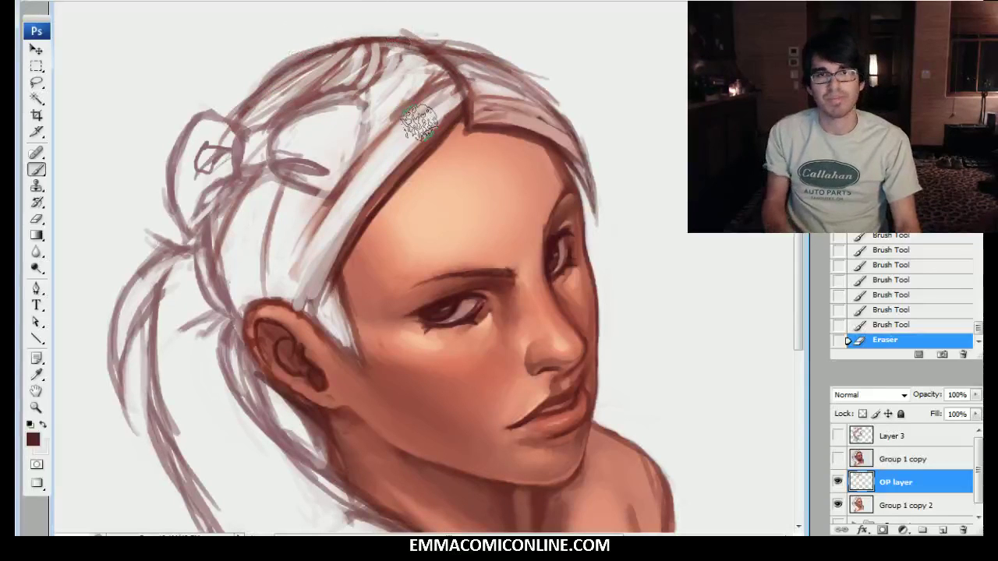
left_click(838, 482)
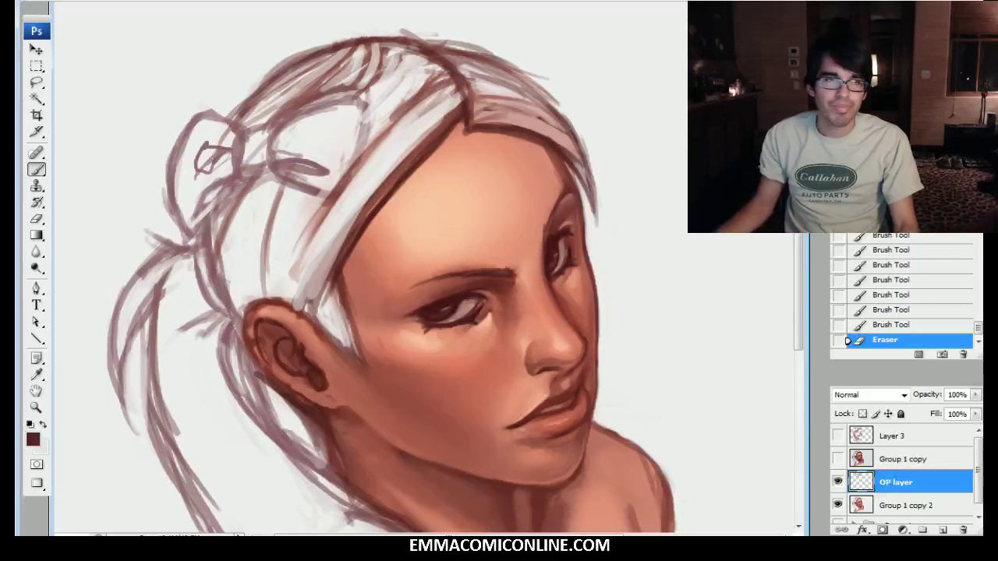
Step: Change the foreground color from dark red to a muted orange tan as the hair base color
left_click(30, 444)
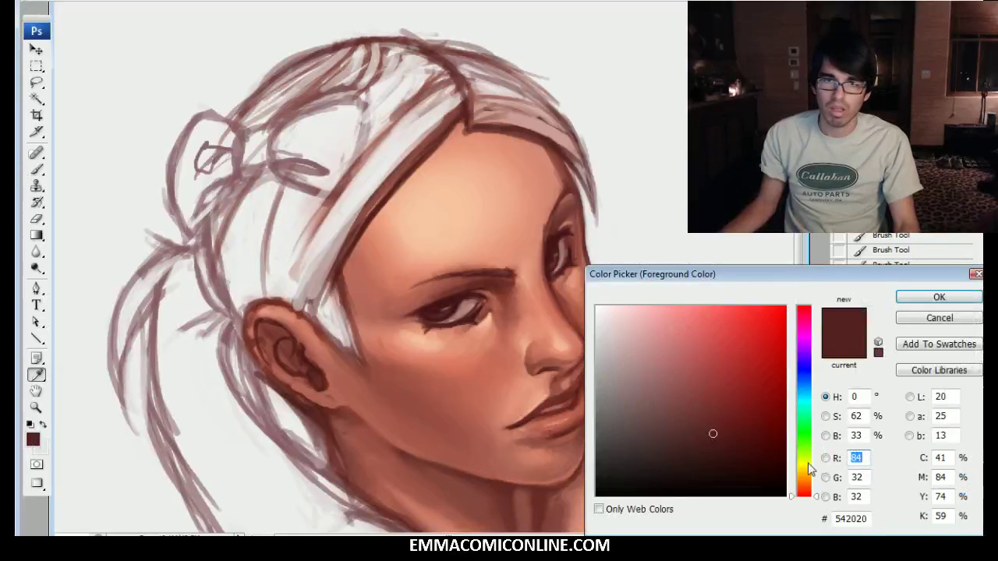
left_click_drag(809, 465, 811, 474)
mouse_move(749, 416)
left_mouse_down()
mouse_move(743, 377)
mouse_move(684, 357)
left_mouse_up()
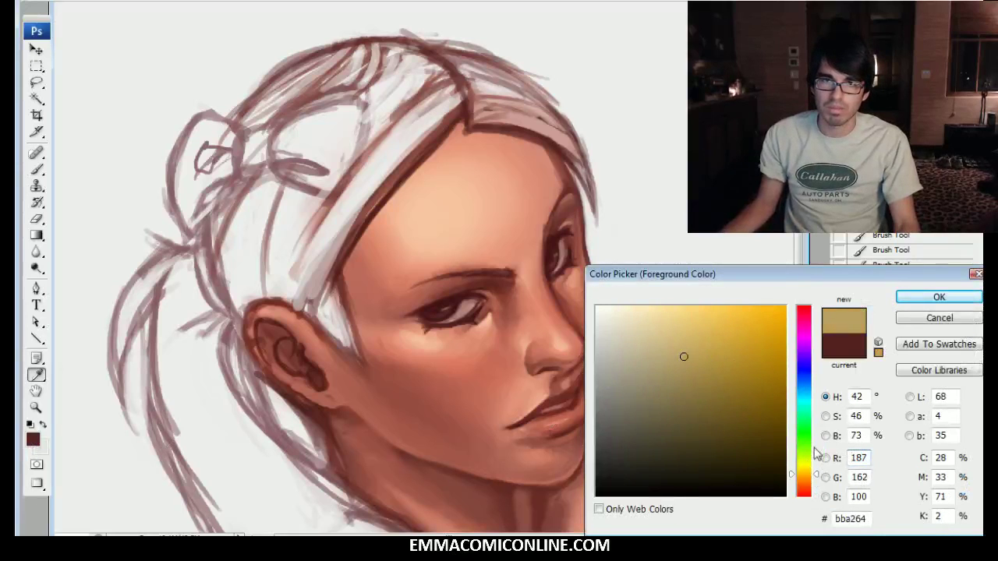
left_click_drag(816, 484, 812, 482)
mouse_move(691, 346)
left_mouse_down()
mouse_move(671, 336)
mouse_move(695, 336)
mouse_move(677, 345)
mouse_move(696, 353)
mouse_move(686, 360)
left_mouse_up()
left_click(929, 299)
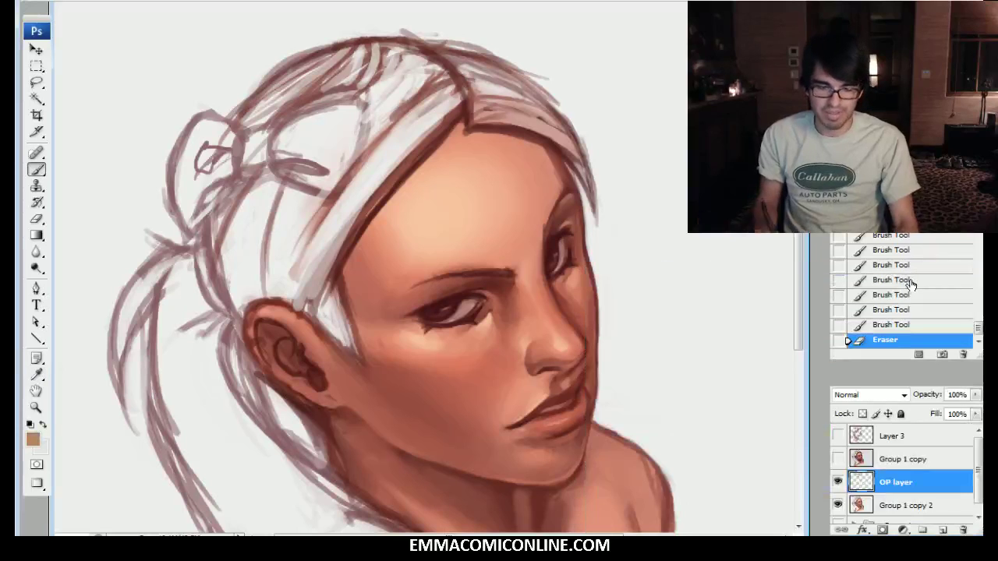
Step: Fill the front section of hair with the tan color from the parting down to the temple beside the ear
mouse_move(441, 83)
left_mouse_down()
mouse_move(376, 175)
mouse_move(433, 111)
mouse_move(447, 78)
mouse_move(448, 96)
mouse_move(380, 163)
left_mouse_up()
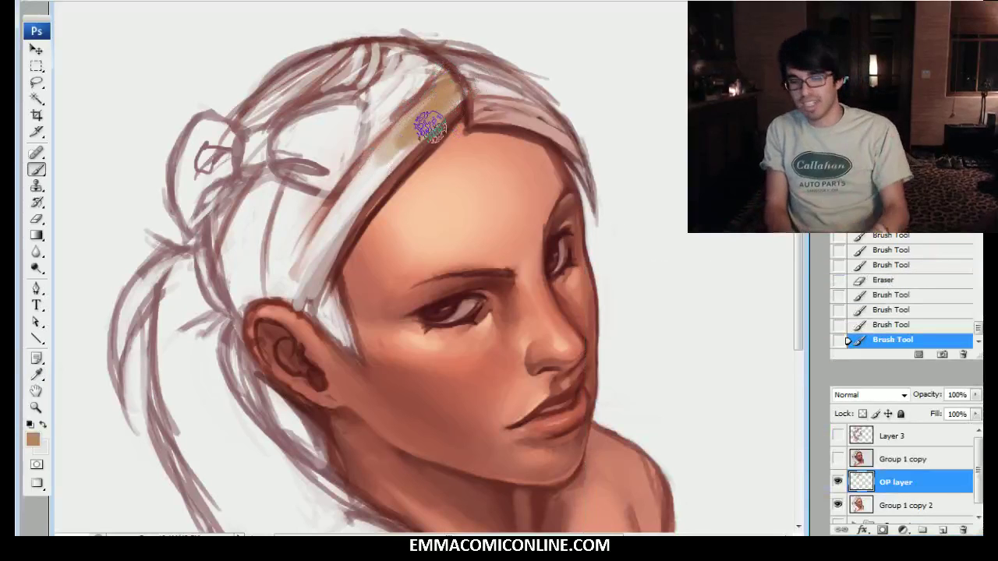
left_click_drag(450, 99, 382, 176)
left_click_drag(420, 122, 341, 211)
left_click_drag(390, 155, 337, 223)
left_click_drag(401, 127, 318, 253)
left_click_drag(423, 107, 309, 275)
left_click_drag(360, 198, 308, 296)
left_click_drag(375, 170, 321, 274)
left_click_drag(415, 124, 369, 206)
left_click_drag(438, 116, 361, 219)
left_click_drag(459, 92, 311, 269)
left_click_drag(332, 219, 309, 292)
mouse_move(320, 257)
left_mouse_down()
mouse_move(318, 307)
mouse_move(339, 331)
left_mouse_up()
mouse_move(317, 297)
left_mouse_down()
mouse_move(343, 343)
mouse_move(325, 316)
mouse_move(333, 323)
left_mouse_up()
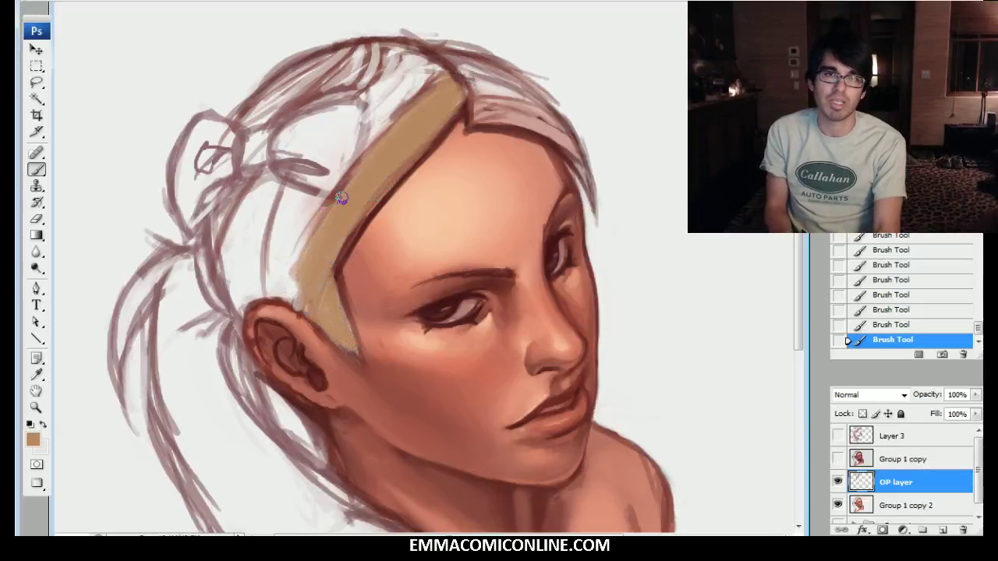
Step: Sample a warm skin tone from the forehead and brush it over the front section of hair
left_click(422, 159, "alt")
mouse_move(441, 119)
left_mouse_down()
mouse_move(360, 219)
mouse_move(410, 146)
mouse_move(368, 188)
left_mouse_up()
left_click_drag(444, 84, 331, 207)
Step: Enlarge the brush and fill the remaining hair on the crown, side and far side of the head with brownish tan around the bow
key("bracketright")
key("bracketright")
mouse_move(323, 247)
left_mouse_down()
mouse_move(335, 234)
mouse_move(305, 229)
mouse_move(312, 200)
mouse_move(289, 276)
mouse_move(289, 268)
mouse_move(296, 287)
mouse_move(274, 291)
mouse_move(276, 179)
mouse_move(245, 287)
mouse_move(265, 197)
mouse_move(251, 279)
mouse_move(296, 225)
mouse_move(293, 201)
mouse_move(293, 282)
mouse_move(244, 278)
mouse_move(263, 155)
mouse_move(308, 71)
mouse_move(347, 55)
mouse_move(437, 83)
mouse_move(401, 116)
mouse_move(374, 102)
mouse_move(356, 53)
mouse_move(437, 83)
mouse_move(387, 88)
mouse_move(376, 119)
mouse_move(392, 124)
mouse_move(345, 79)
mouse_move(416, 60)
left_mouse_up()
mouse_move(492, 100)
left_mouse_down()
mouse_move(463, 67)
mouse_move(549, 121)
mouse_move(593, 179)
left_mouse_up()
mouse_move(505, 86)
left_mouse_down()
mouse_move(484, 85)
mouse_move(460, 58)
left_mouse_up()
left_click_drag(217, 240, 229, 252)
left_click_drag(437, 304, 454, 197)
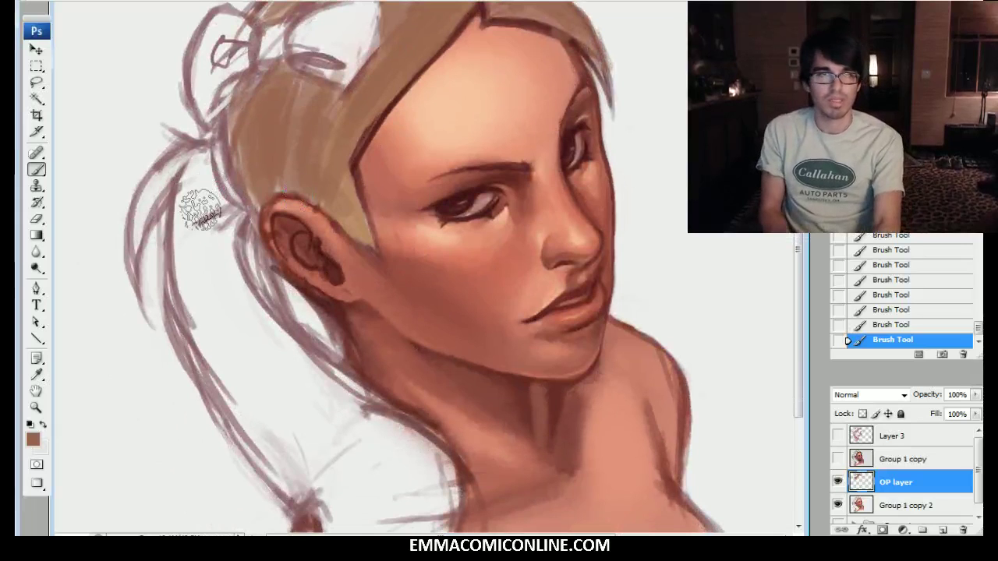
Step: Fill the upper part of the ponytail with brownish tan, shrinking the brush for the narrow outer lock
left_click_drag(196, 184, 198, 292)
mouse_move(195, 162)
left_mouse_down()
mouse_move(148, 219)
mouse_move(212, 174)
mouse_move(223, 210)
mouse_move(196, 196)
mouse_move(205, 309)
left_mouse_up()
key("bracketleft")
key("bracketleft")
key("bracketleft")
mouse_move(140, 216)
left_mouse_down()
mouse_move(136, 265)
mouse_move(169, 180)
mouse_move(216, 190)
mouse_move(172, 306)
left_mouse_up()
left_click_drag(192, 178, 199, 312)
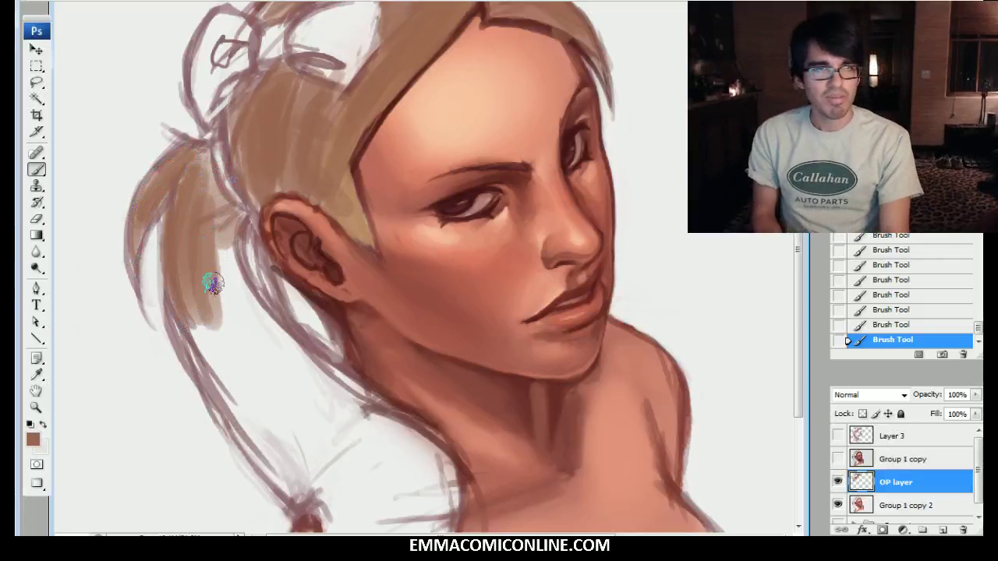
left_click_drag(173, 255, 162, 161)
Step: Paint the ponytail's root and the narrow strands behind the ear with brownish tan using a smaller brush
mouse_move(184, 78)
left_mouse_down()
mouse_move(223, 129)
mouse_move(214, 89)
mouse_move(213, 120)
left_mouse_up()
key("bracketleft")
key("bracketleft")
left_click_drag(196, 65, 245, 207)
mouse_move(256, 156)
left_mouse_down()
mouse_move(269, 226)
mouse_move(281, 222)
left_mouse_up()
left_click_drag(249, 173, 256, 213)
key("bracketright")
mouse_move(221, 127)
left_mouse_down()
mouse_move(236, 209)
mouse_move(258, 231)
mouse_move(273, 282)
left_mouse_up()
Step: Enlarge the brush and fill the middle of the ponytail with brownish tan down along the neck
key("bracketright")
key("bracketright")
left_click_drag(206, 157, 281, 314)
left_click_drag(192, 219, 274, 341)
left_click_drag(243, 248, 334, 326)
left_click_drag(262, 232, 352, 319)
left_click_drag(276, 252, 396, 345)
left_click_drag(300, 283, 407, 424)
left_click_drag(316, 311, 343, 392)
mouse_move(204, 268)
left_mouse_down()
mouse_move(274, 351)
mouse_move(340, 455)
left_mouse_up()
Step: Fill the lower part of the ponytail over the shoulder with brownish tan
mouse_move(322, 397)
left_mouse_down()
mouse_move(298, 399)
mouse_move(306, 471)
left_mouse_up()
mouse_move(294, 382)
left_mouse_down()
mouse_move(317, 465)
mouse_move(271, 500)
left_mouse_up()
left_click_drag(317, 477, 267, 486)
mouse_move(278, 498)
left_mouse_down()
mouse_move(364, 477)
mouse_move(381, 463)
mouse_move(339, 362)
left_mouse_up()
left_click_drag(366, 469, 379, 368)
left_click_drag(379, 494, 423, 382)
left_click_drag(432, 429, 375, 479)
Step: Brush lighter tan edge highlights along the hairline on both sides of the parting and along the front section's upper edge
left_click_drag(544, 229, 570, 429)
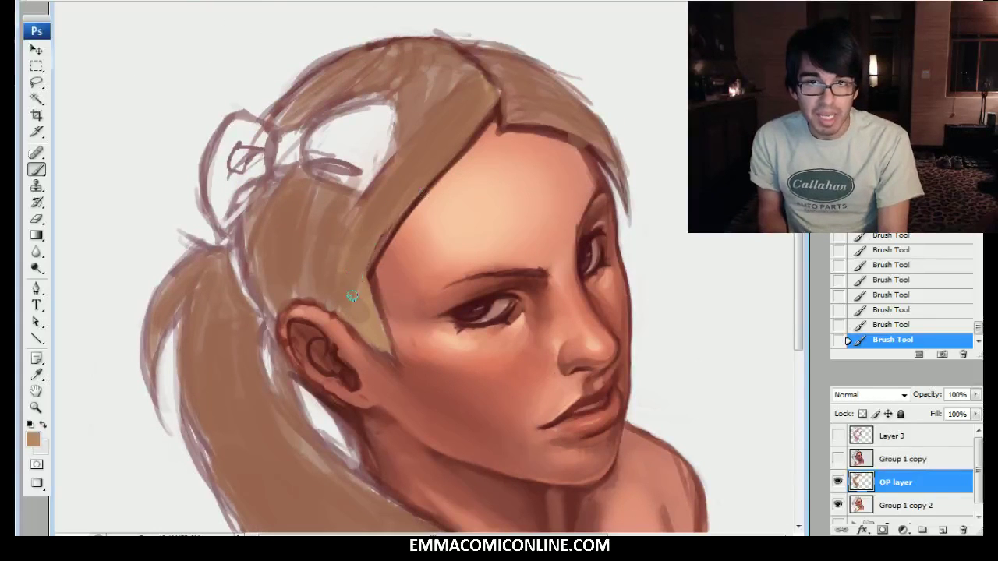
left_click_drag(350, 296, 482, 105)
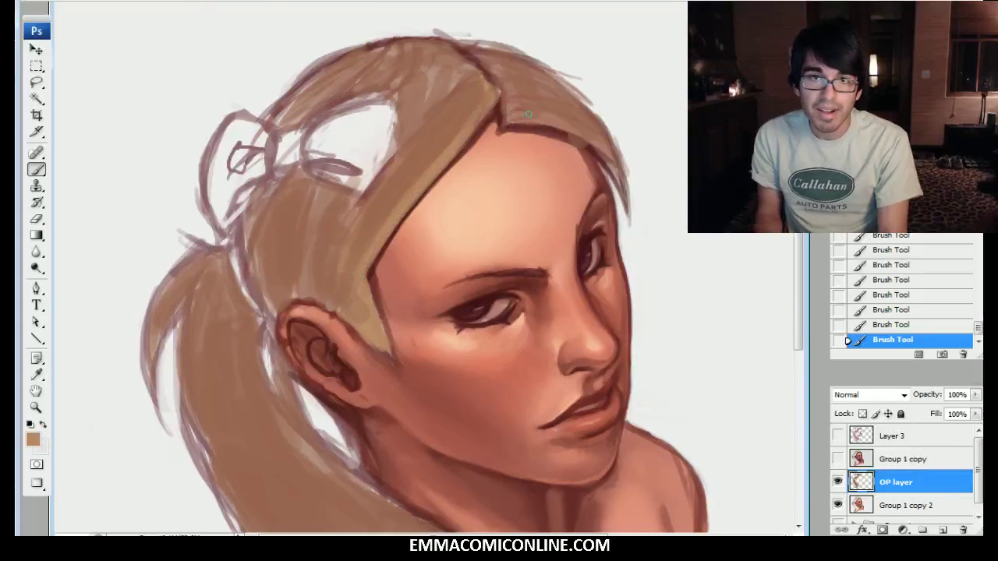
left_click_drag(546, 123, 623, 159)
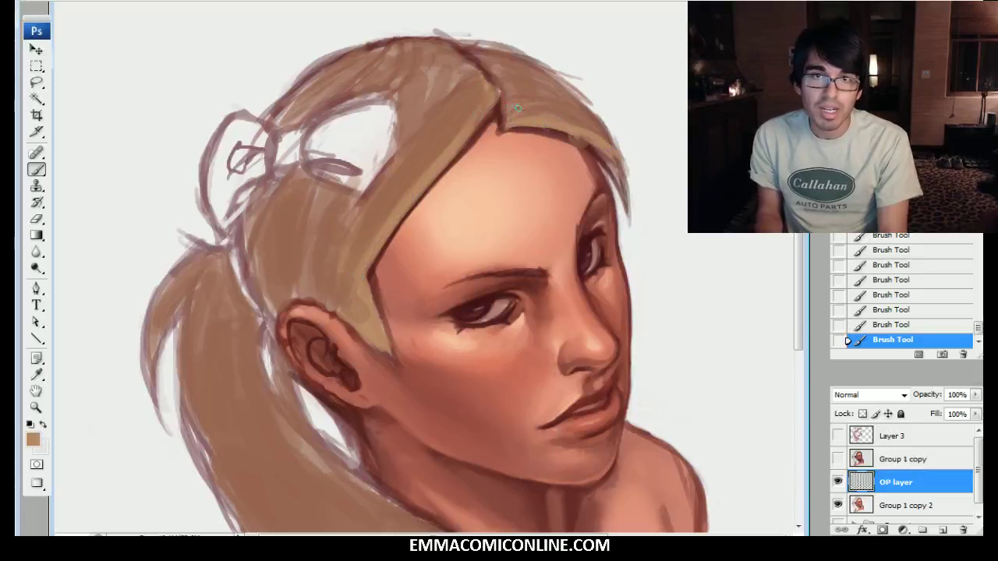
mouse_move(450, 104)
left_mouse_down()
mouse_move(388, 150)
mouse_move(373, 213)
left_mouse_up()
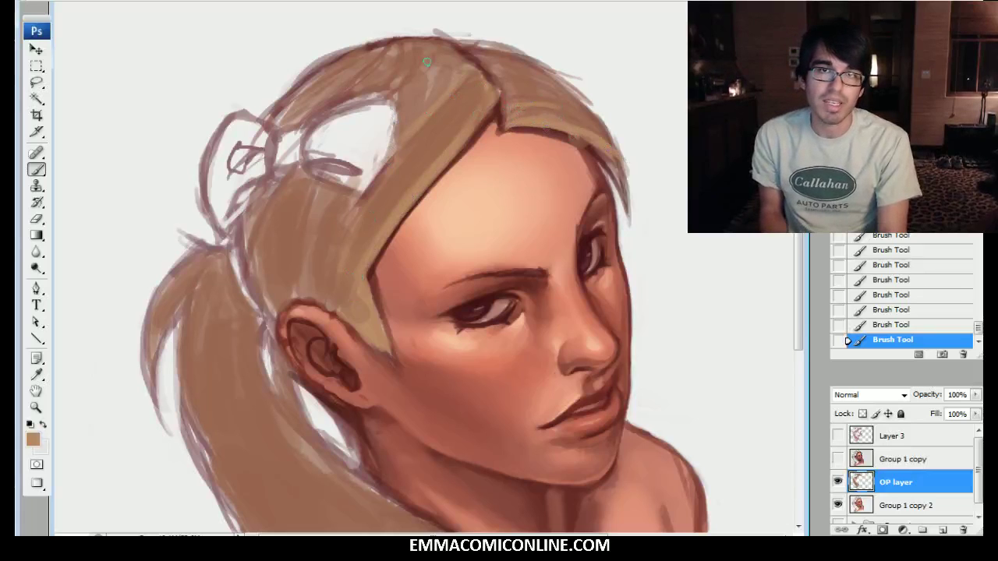
Step: Sample the dark red line color and redraw the forehead hairline and the upper edge of the front hair section
left_click(473, 138, "alt")
left_click_drag(474, 142, 433, 184)
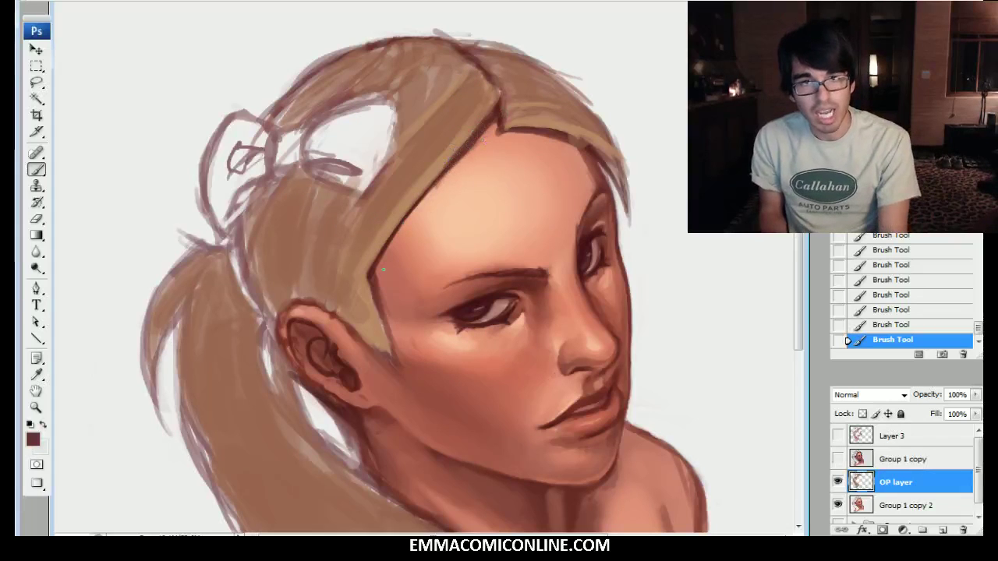
left_click_drag(497, 118, 457, 148)
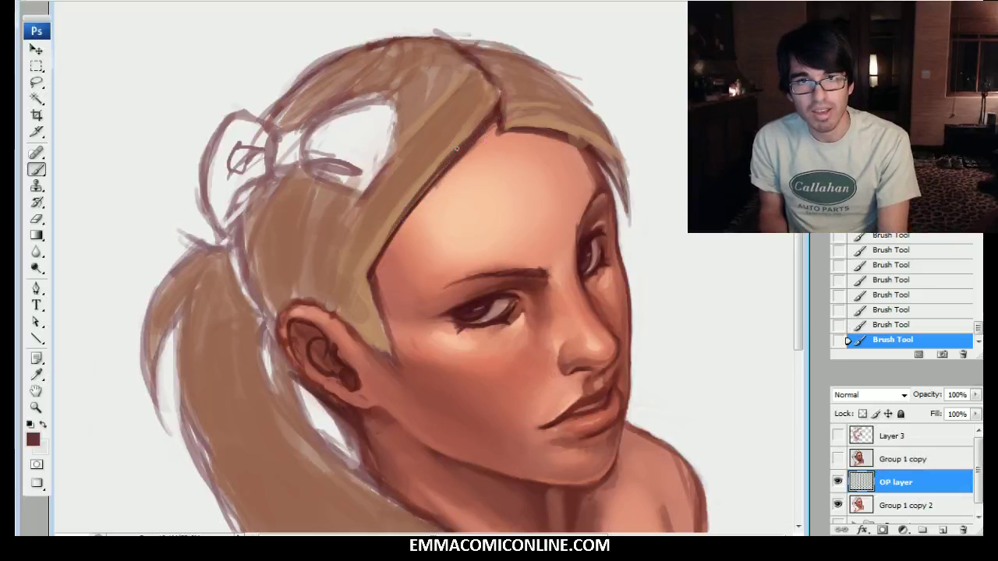
left_click_drag(492, 80, 386, 173)
mouse_move(453, 100)
left_mouse_down()
mouse_move(349, 207)
mouse_move(383, 153)
left_mouse_up()
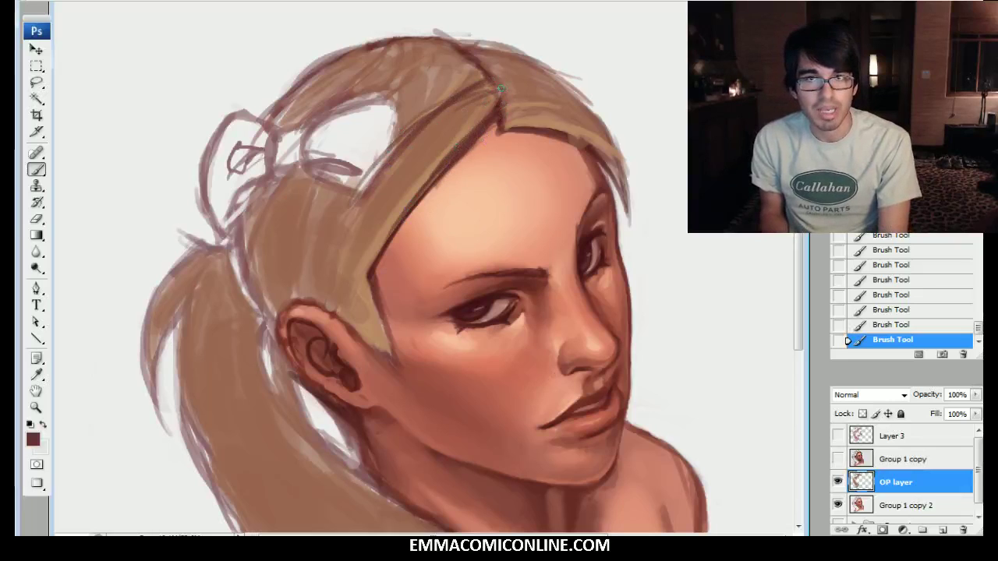
Step: Draw dark red strand lines from the parting across the crown and down the side toward the ear
left_click_drag(492, 89, 308, 298)
left_click_drag(377, 166, 345, 273)
mouse_move(391, 147)
left_mouse_down()
mouse_move(340, 243)
mouse_move(346, 291)
left_mouse_up()
mouse_move(472, 65)
left_mouse_down()
mouse_move(402, 99)
mouse_move(331, 176)
left_mouse_up()
left_click_drag(389, 96, 319, 174)
left_click_drag(462, 58, 379, 117)
mouse_move(434, 49)
left_mouse_down()
mouse_move(357, 119)
mouse_move(328, 164)
left_mouse_up()
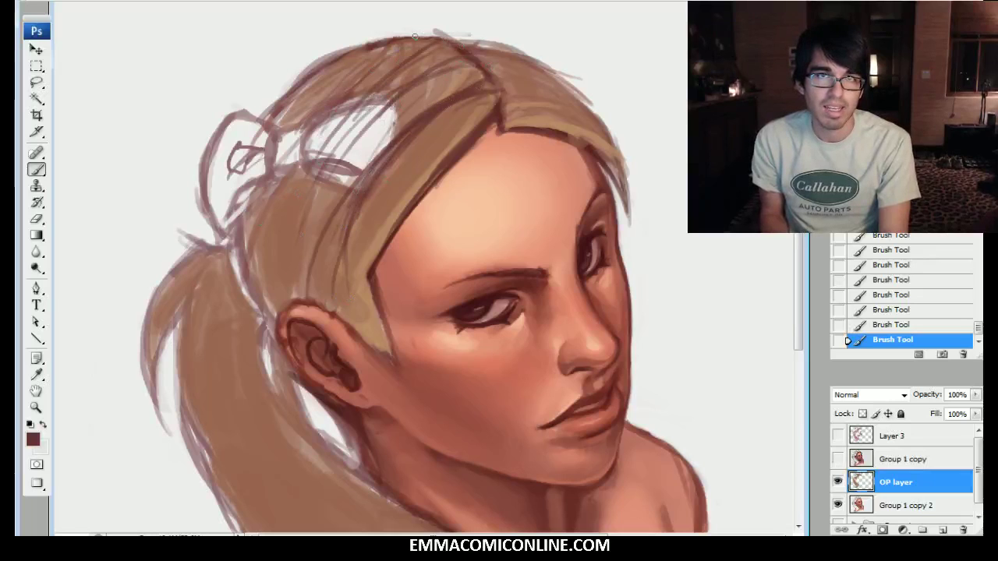
Step: Add darker strand lines near the parting and define the front section's lower edge down to the ear
left_click_drag(477, 72, 401, 104)
mouse_move(472, 69)
left_mouse_down()
mouse_move(401, 76)
mouse_move(371, 117)
left_mouse_up()
left_click_drag(453, 37, 372, 72)
left_click_drag(420, 50, 352, 95)
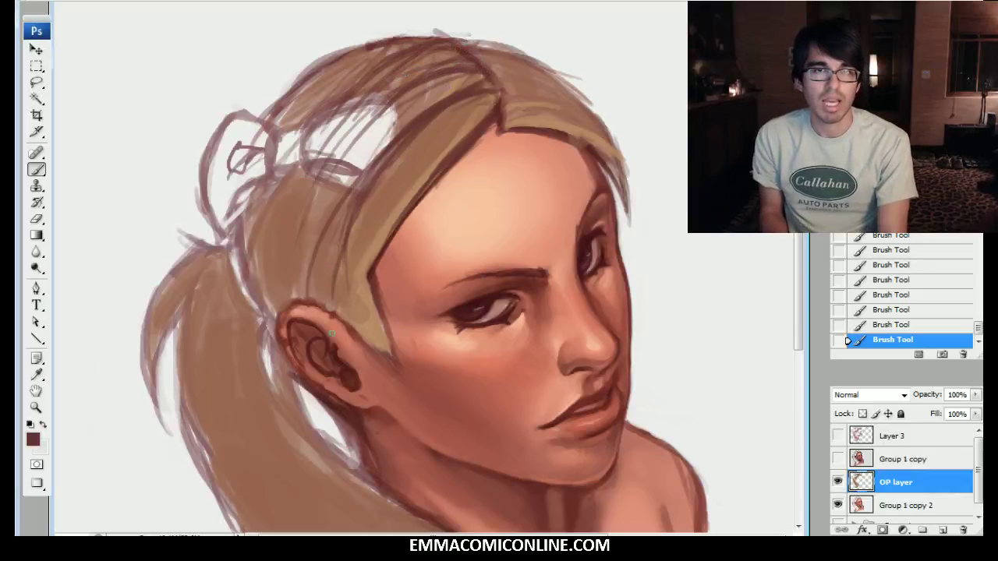
left_click_drag(389, 162, 355, 226)
left_click_drag(366, 275, 337, 309)
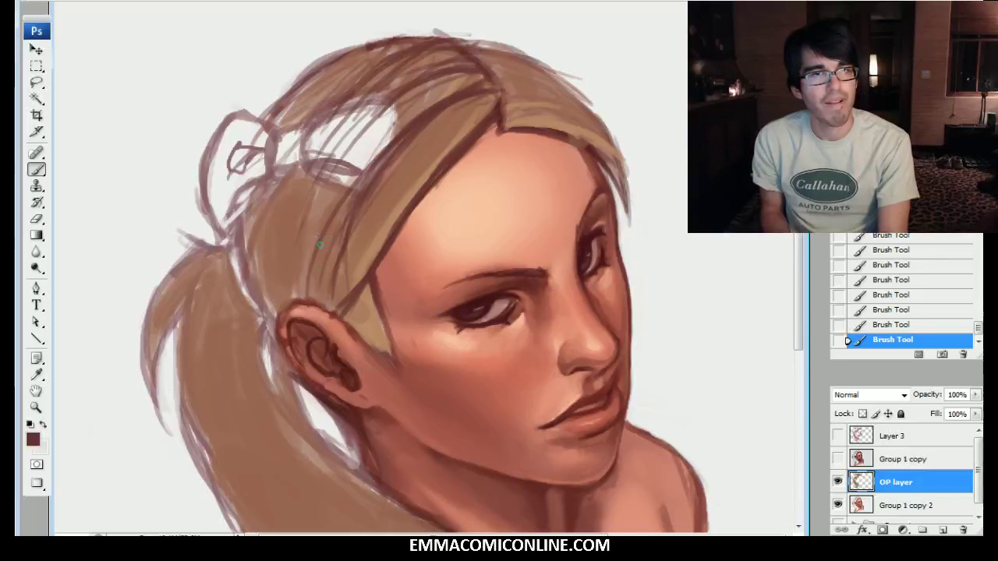
left_click_drag(367, 178, 314, 297)
mouse_move(382, 159)
left_mouse_down()
mouse_move(320, 259)
mouse_move(380, 176)
left_mouse_up()
Step: Sample the brown hair color and paint over the stray strand lines inside the front section
left_click(381, 222, "alt")
left_click_drag(345, 248, 433, 117)
left_click_drag(344, 227, 363, 202)
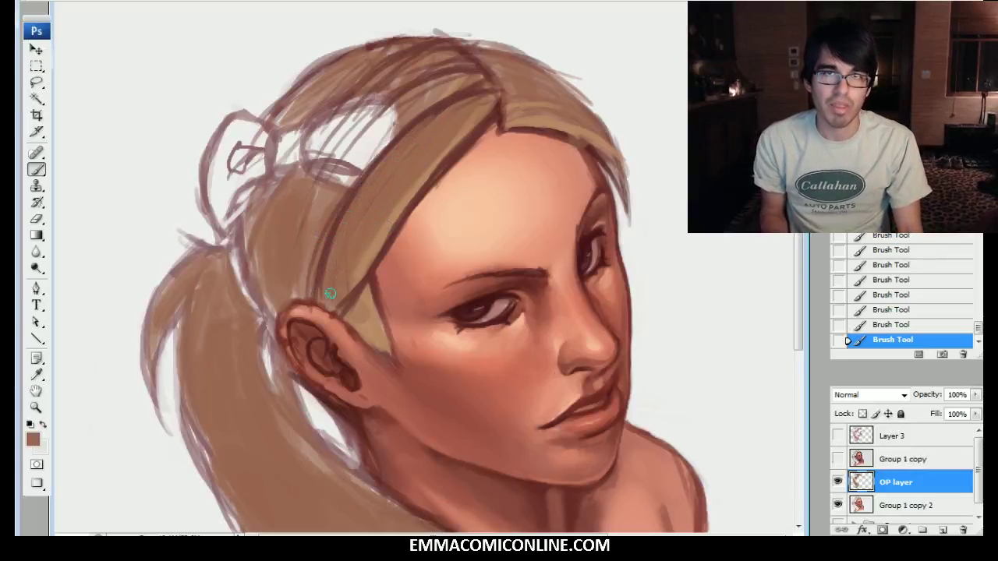
Step: Add dark strand lines to the side hair below the bow and shade the hair around the ear using sampled dark tones
left_click(435, 117, "alt")
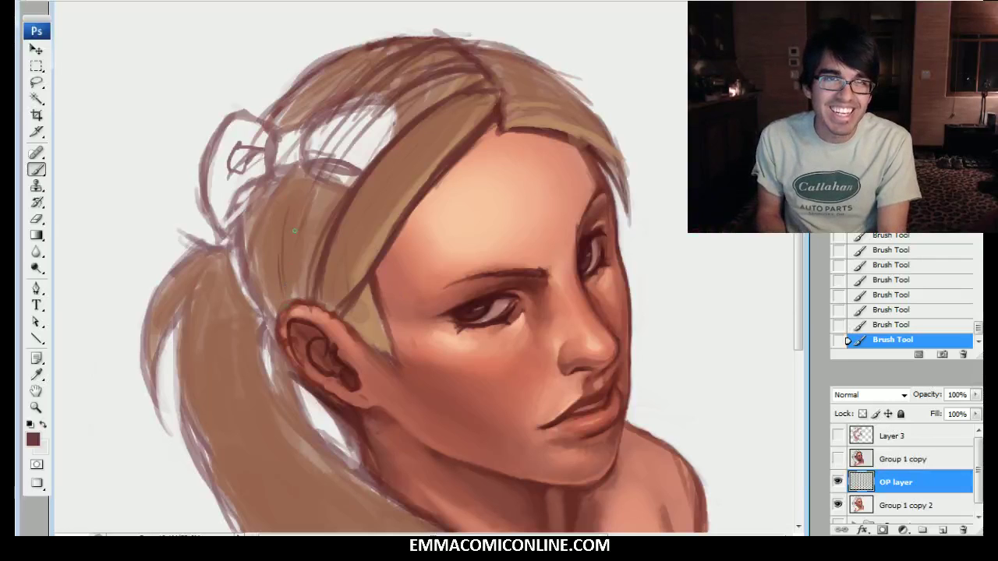
left_click_drag(305, 177, 289, 212)
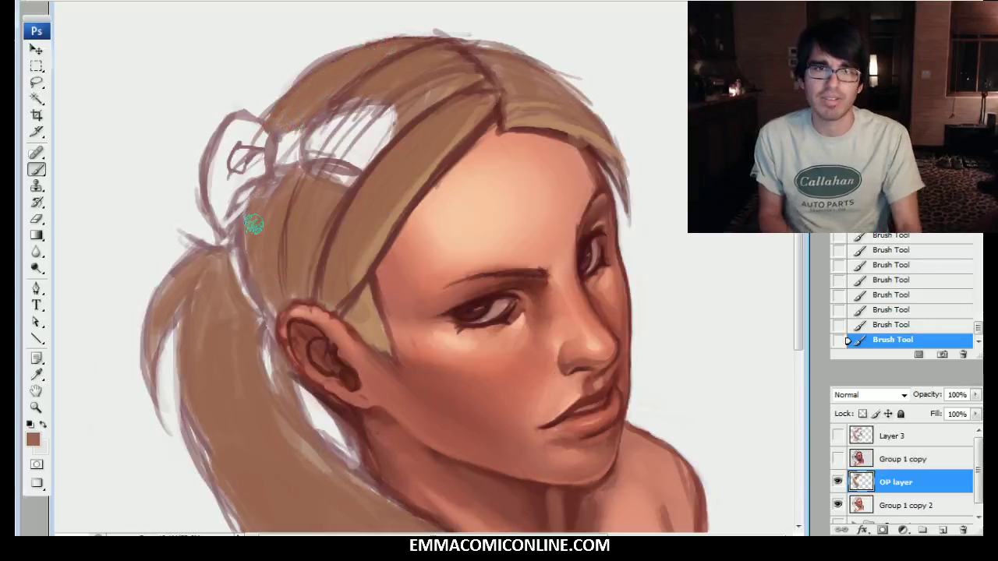
left_click(495, 119, "alt")
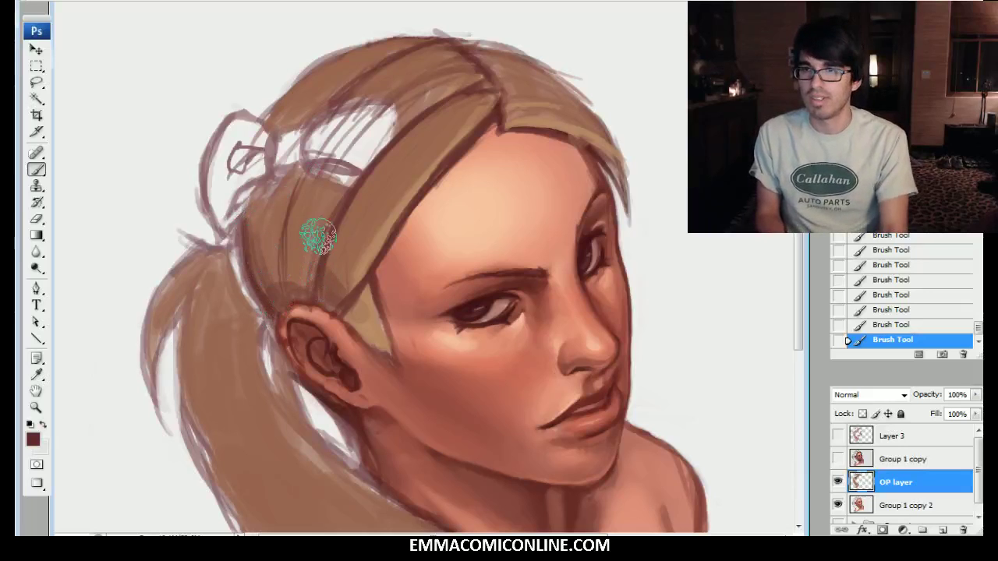
left_click(290, 303, "alt")
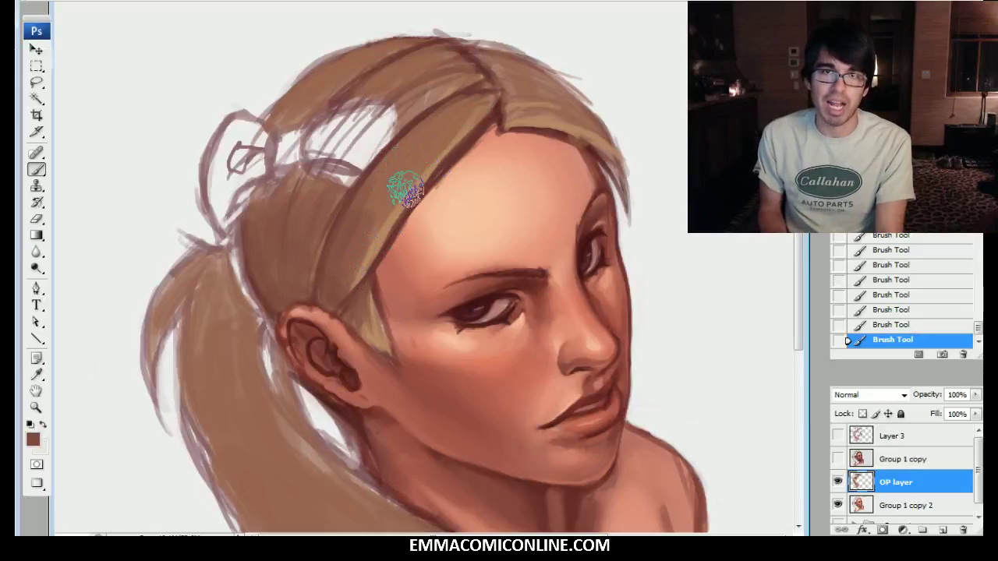
Step: Try bright yellow strokes over the front section and side hair, and undo both strokes
left_click(422, 144, "alt")
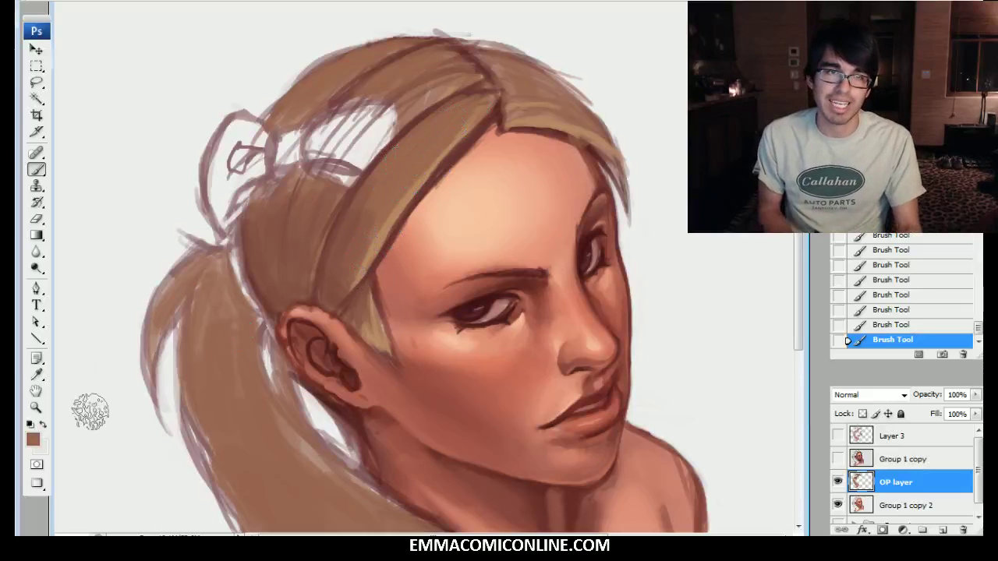
left_click(33, 439)
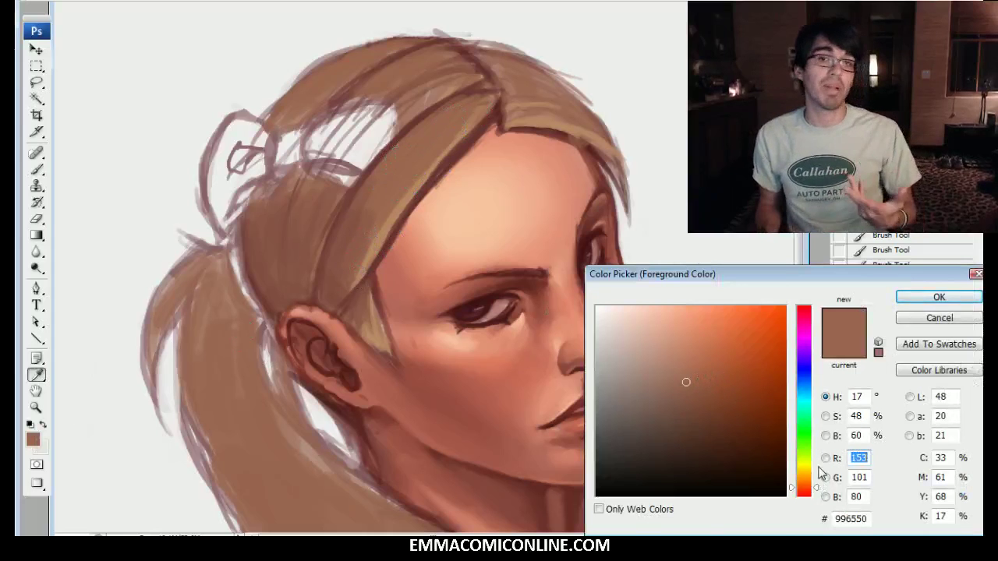
left_click_drag(814, 483, 816, 471)
mouse_move(713, 324)
left_mouse_down()
mouse_move(703, 299)
mouse_move(694, 311)
left_mouse_up()
left_click(923, 296)
left_click_drag(462, 109, 331, 253)
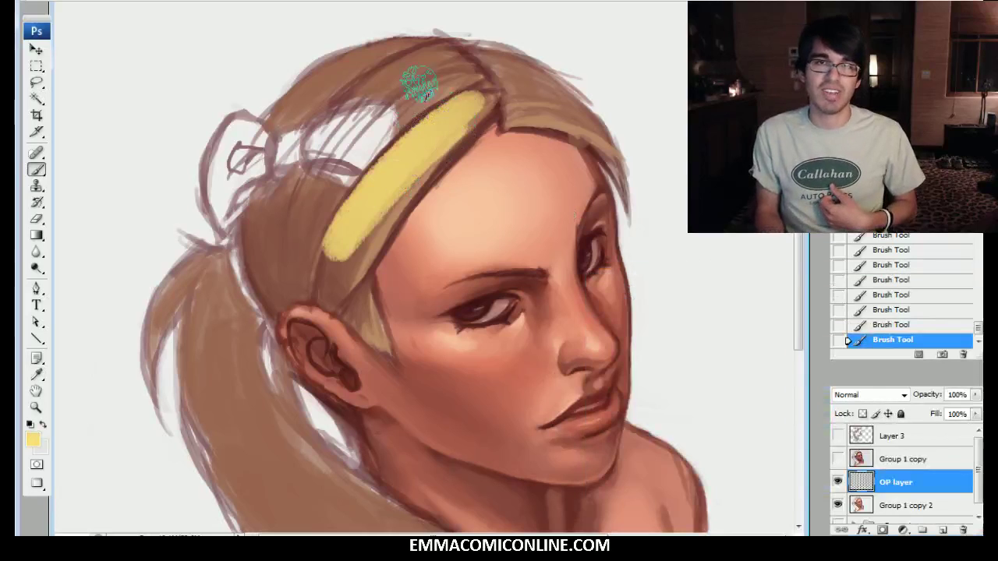
left_click_drag(425, 78, 276, 292)
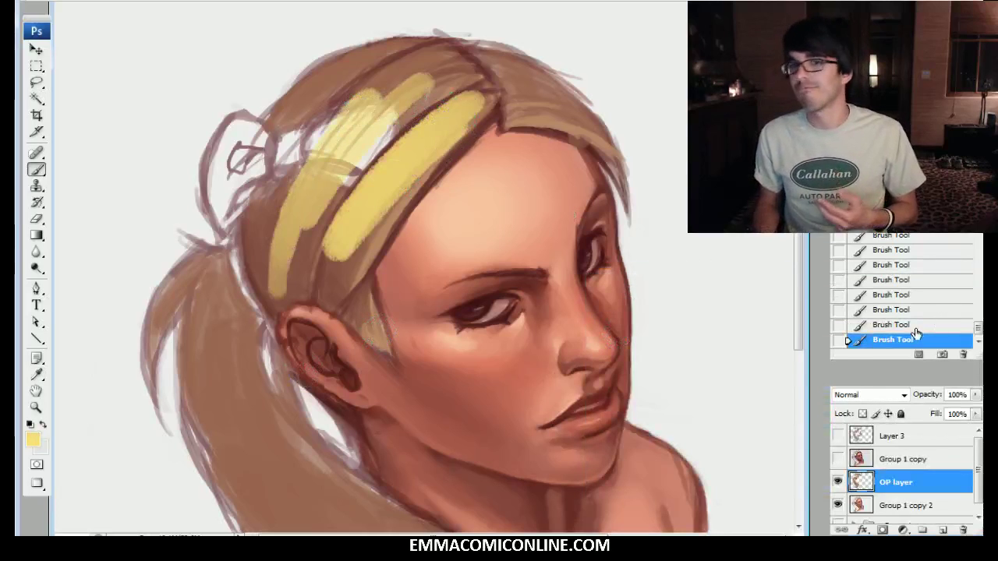
left_click(928, 325)
left_click(914, 311)
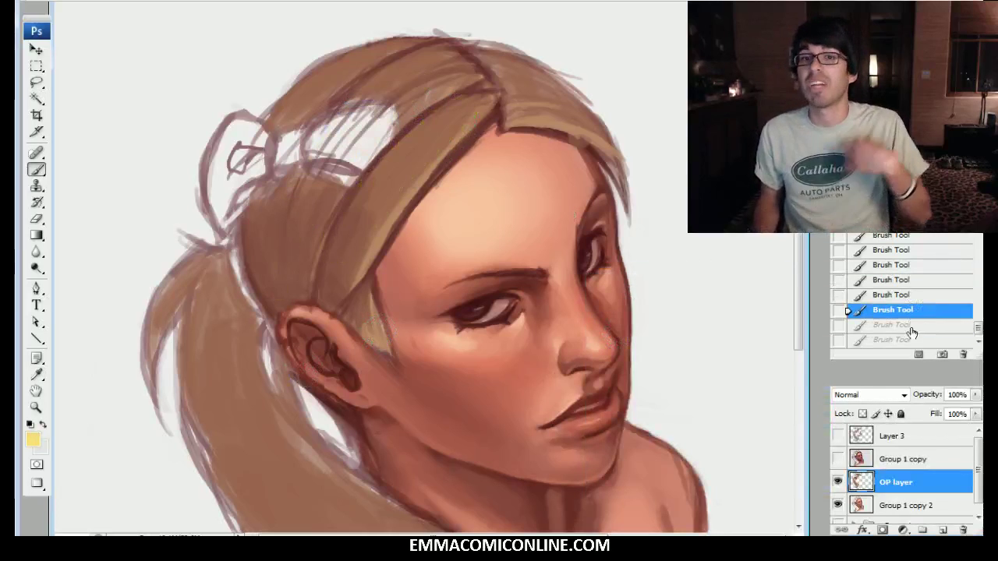
Step: Sample the shadow brown above the ear and examine its hue and saturation in the color picker
left_click(331, 292, "alt")
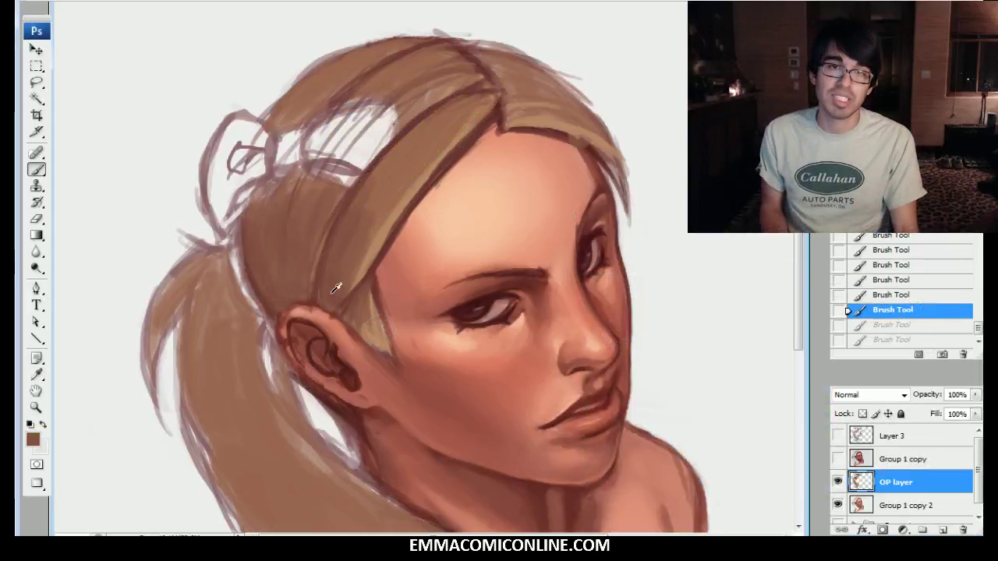
left_click(33, 439)
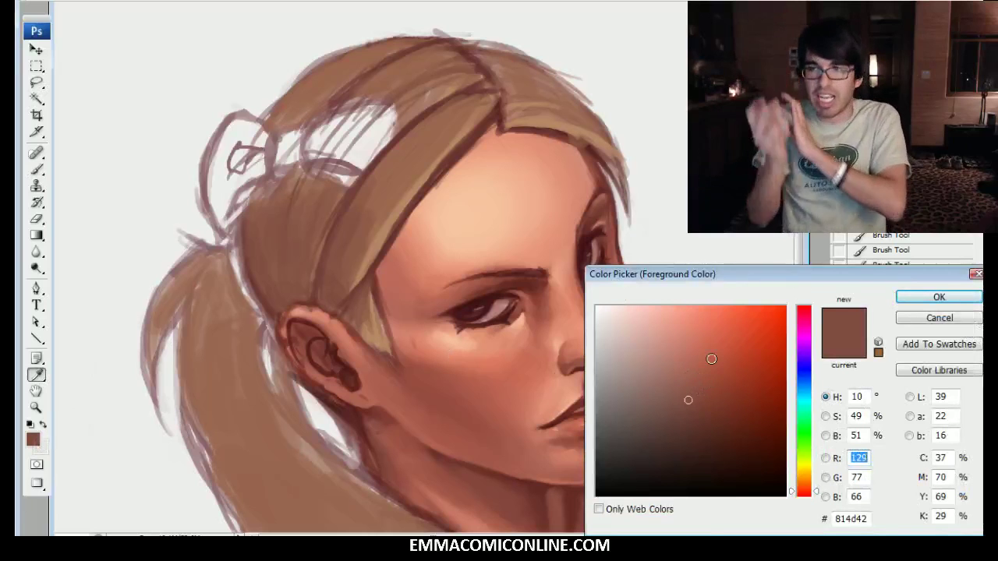
left_click(941, 302)
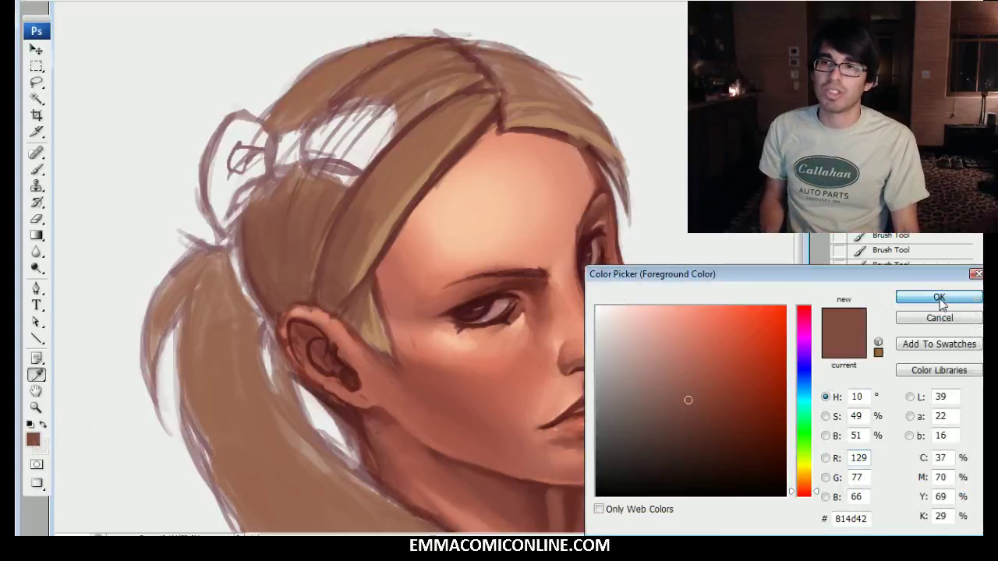
Step: Blend sampled brown tones over the front section, the hair by the bow and the far side of the parting
left_click(388, 206, "alt")
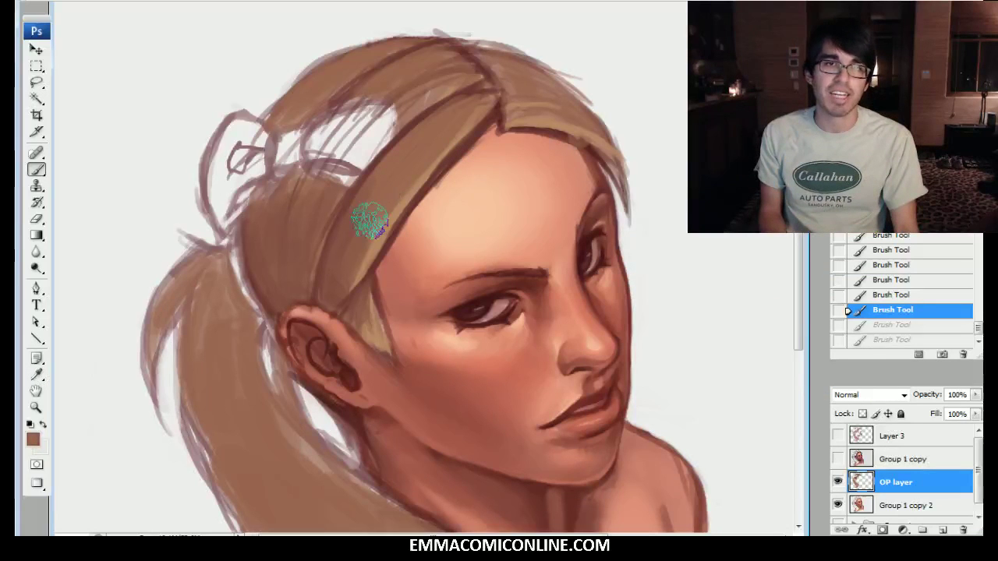
left_click_drag(370, 221, 384, 189)
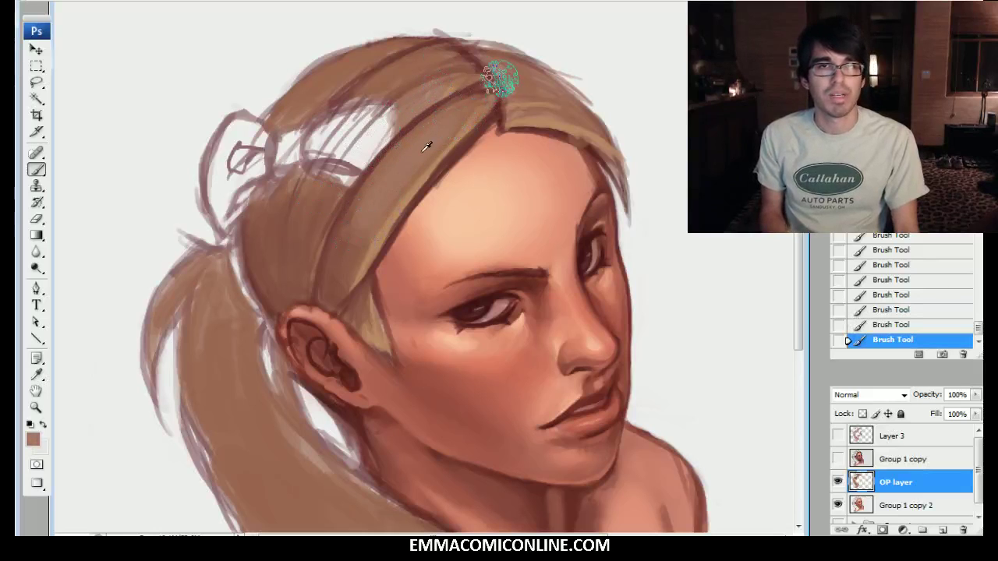
mouse_move(325, 148)
left_mouse_down()
mouse_move(363, 103)
mouse_move(350, 118)
left_mouse_up()
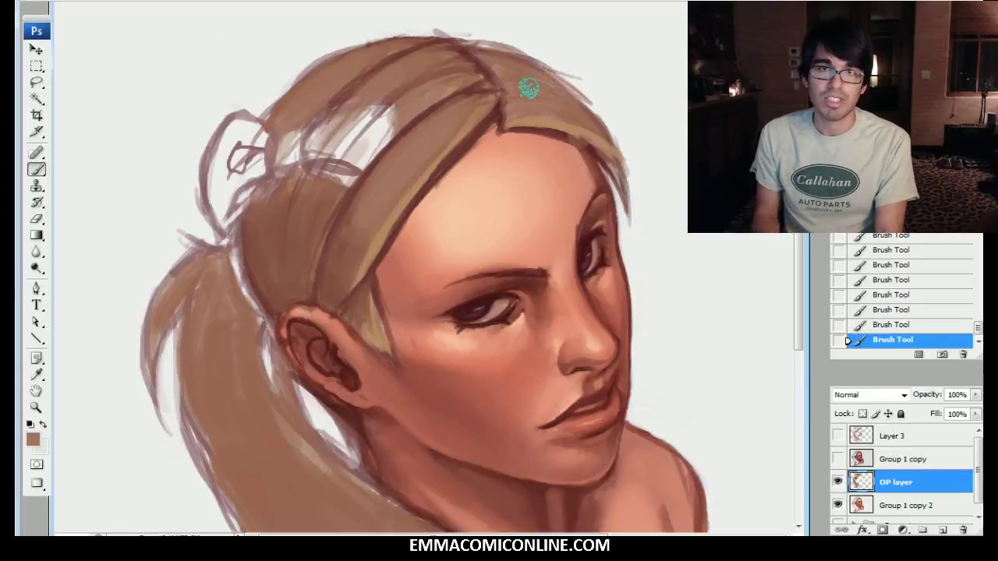
left_click_drag(497, 67, 512, 92)
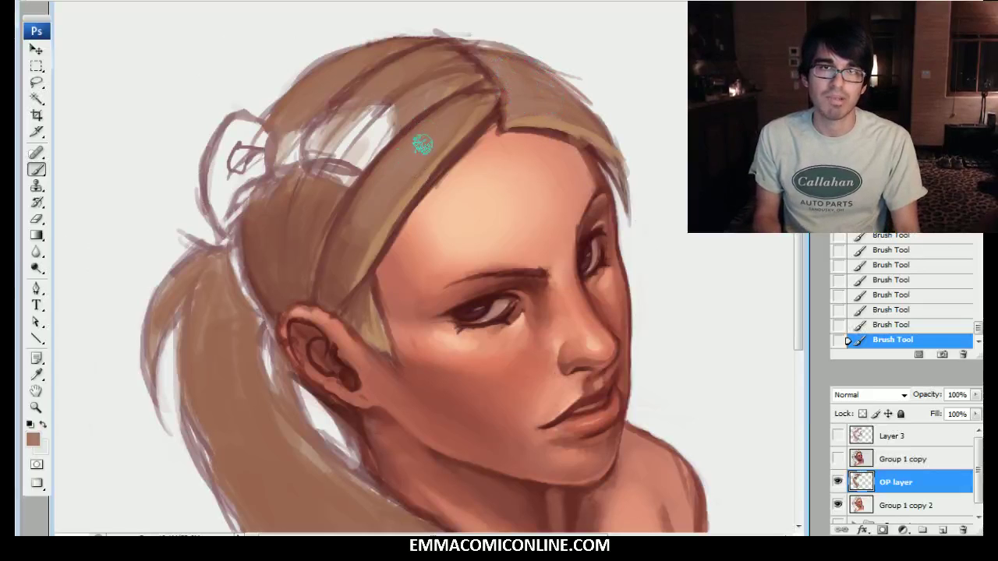
left_click(385, 211, "alt")
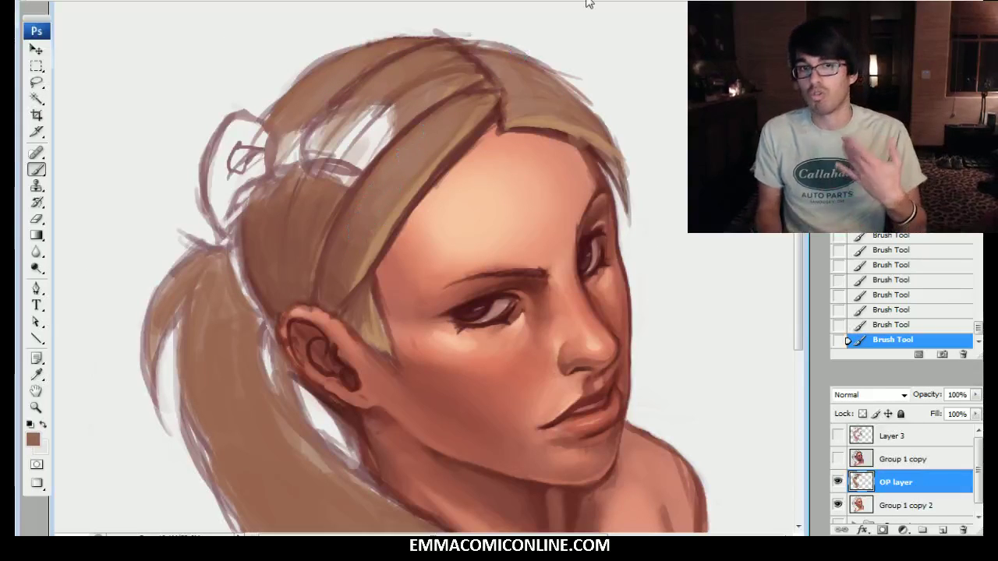
Step: Redraw the back edge of the head hair in dark red from the ponytail base down to the ear
scroll(424, 269, "down", 1)
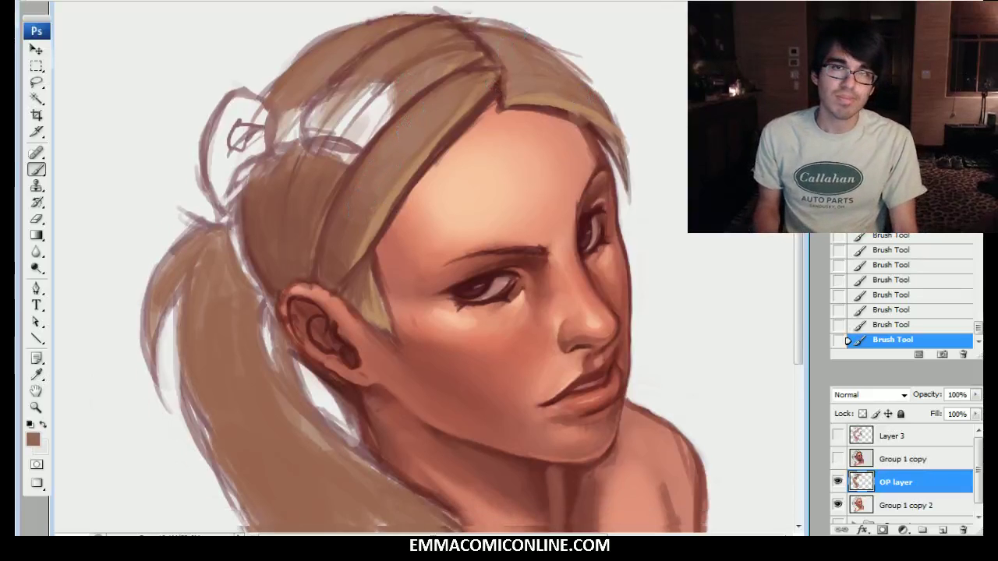
scroll(310, 227, "down", 3)
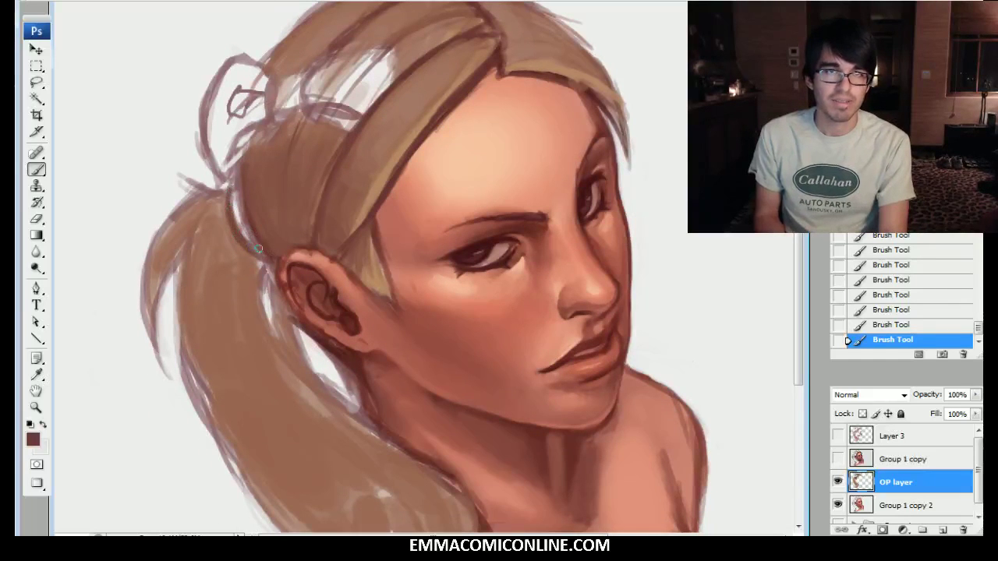
left_click_drag(232, 173, 268, 256)
left_click_drag(234, 190, 237, 207)
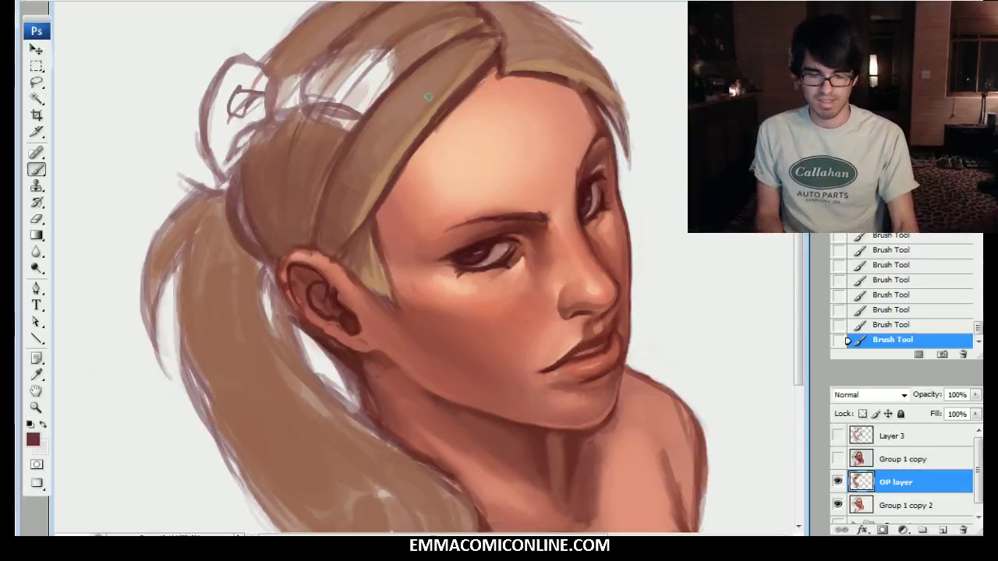
Step: Try sketching a small ribbon with two loops at the ponytail base, and undo its strokes
mouse_move(234, 209)
left_mouse_down()
mouse_move(232, 185)
mouse_move(169, 177)
mouse_move(219, 188)
mouse_move(192, 222)
mouse_move(237, 226)
left_mouse_up()
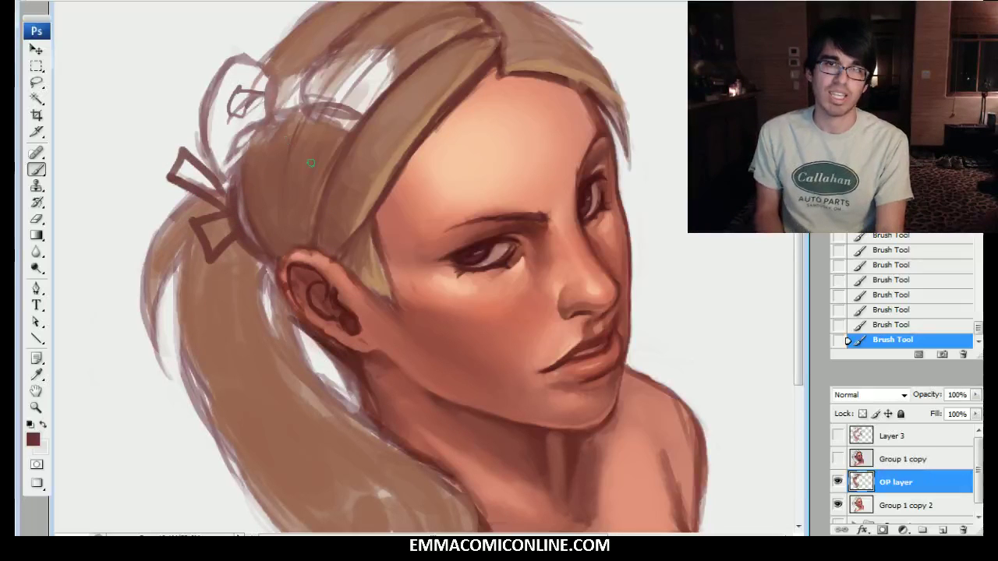
scroll(524, 219, "up", 2)
scroll(563, 200, "down", 1)
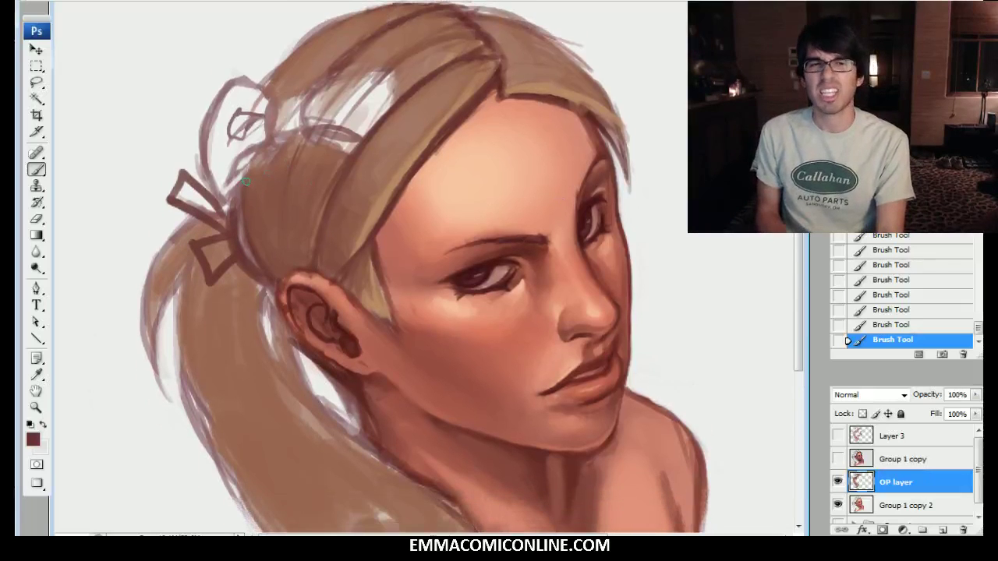
left_click(896, 280)
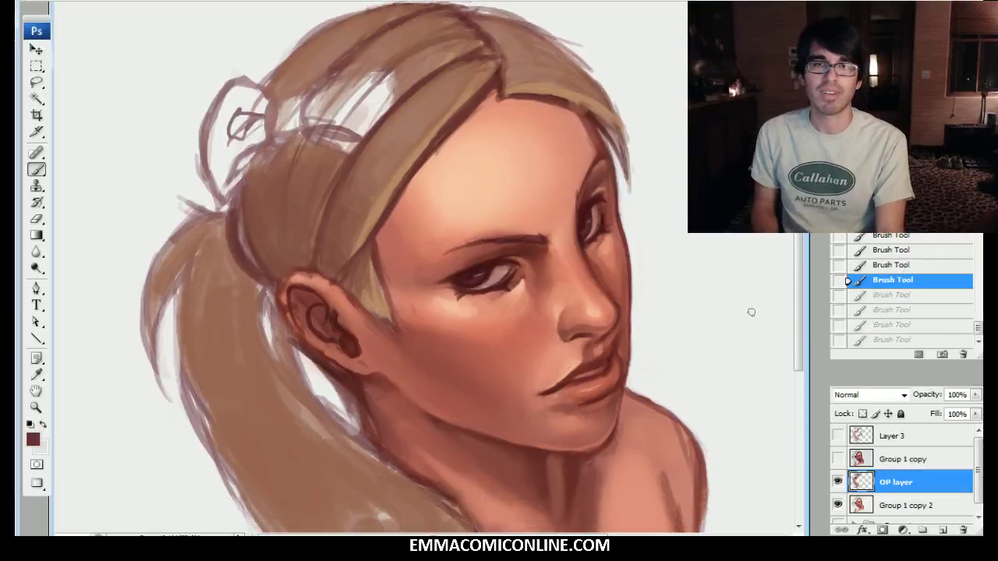
Step: Undo the last stroke, then strengthen the hair's back edge in dark red and work sampled brown around the ear
key("ctrl+z")
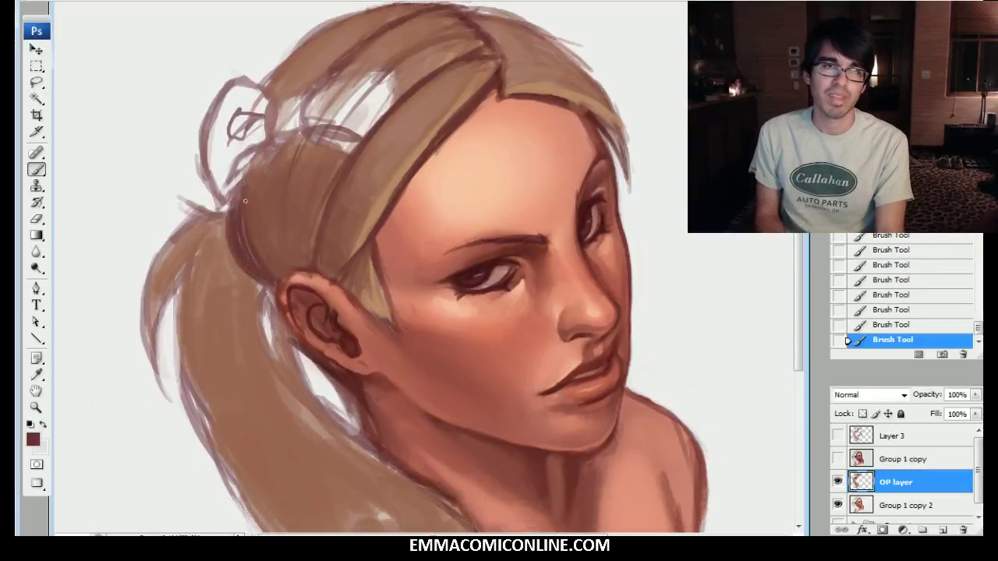
left_click_drag(240, 198, 244, 242)
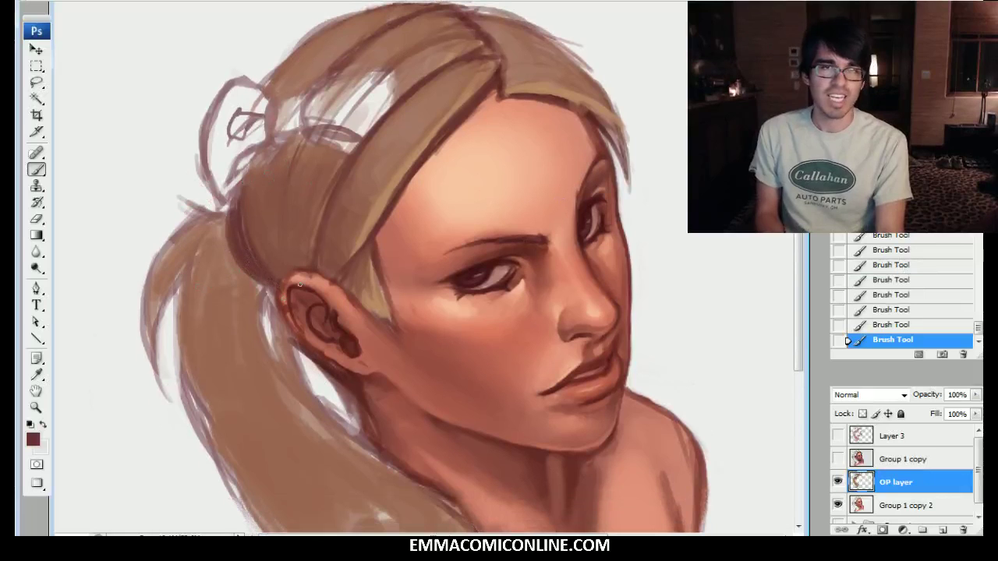
left_click(331, 255, "alt")
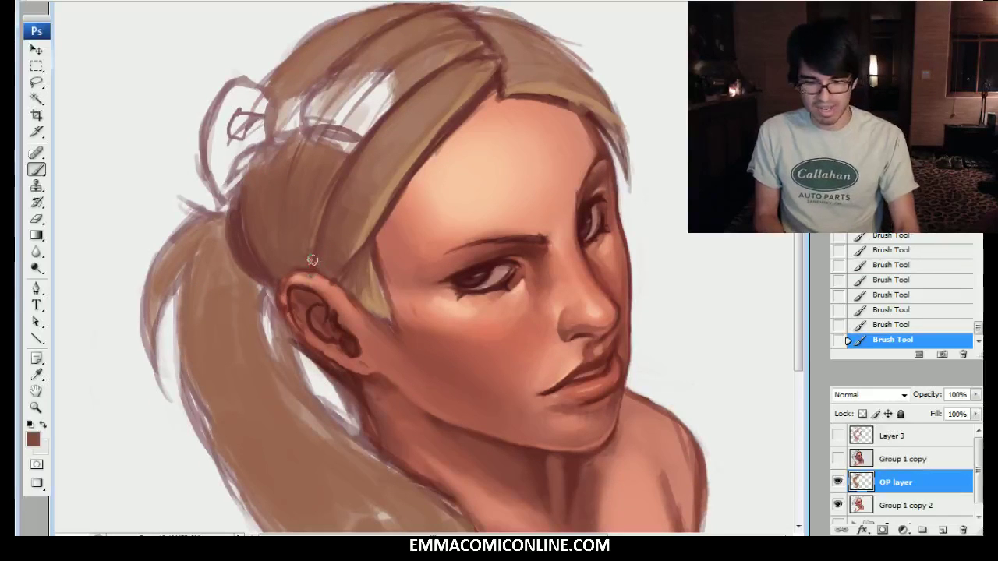
mouse_move(338, 371)
left_mouse_down()
mouse_move(319, 357)
mouse_move(328, 362)
left_mouse_up()
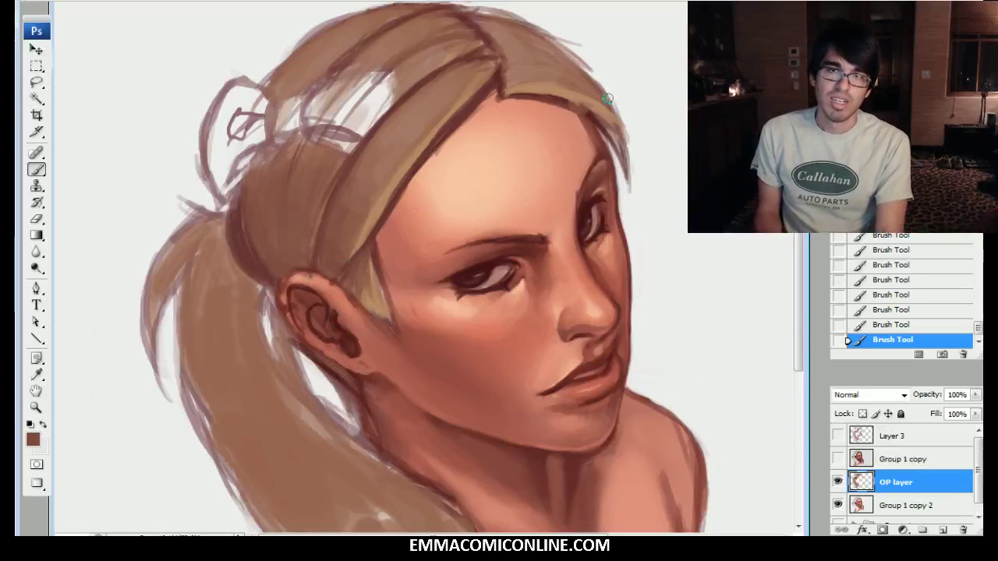
Step: Clean up the gap between the neck and the ponytail with the off-white background color
left_click_drag(498, 145, 492, 123)
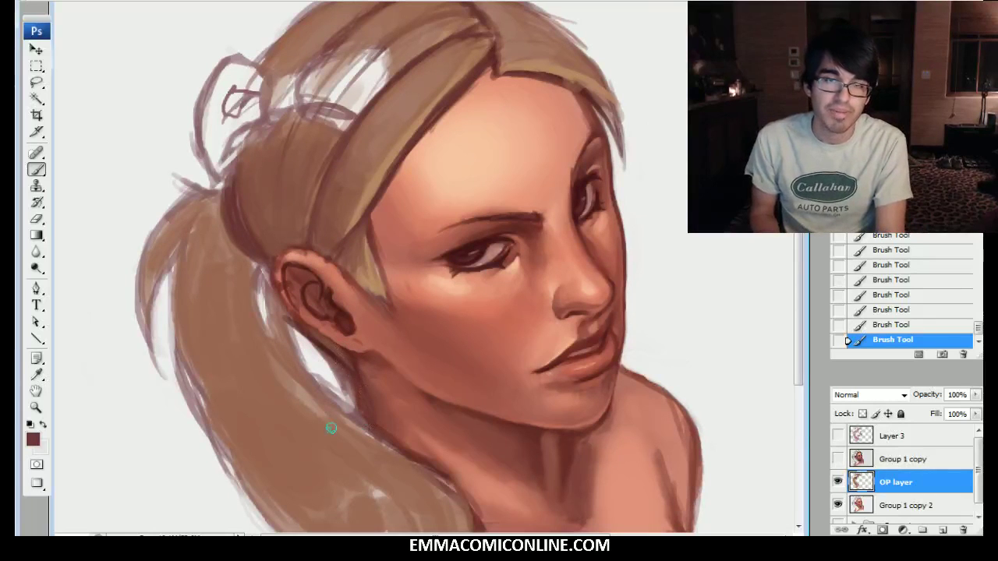
key("x")
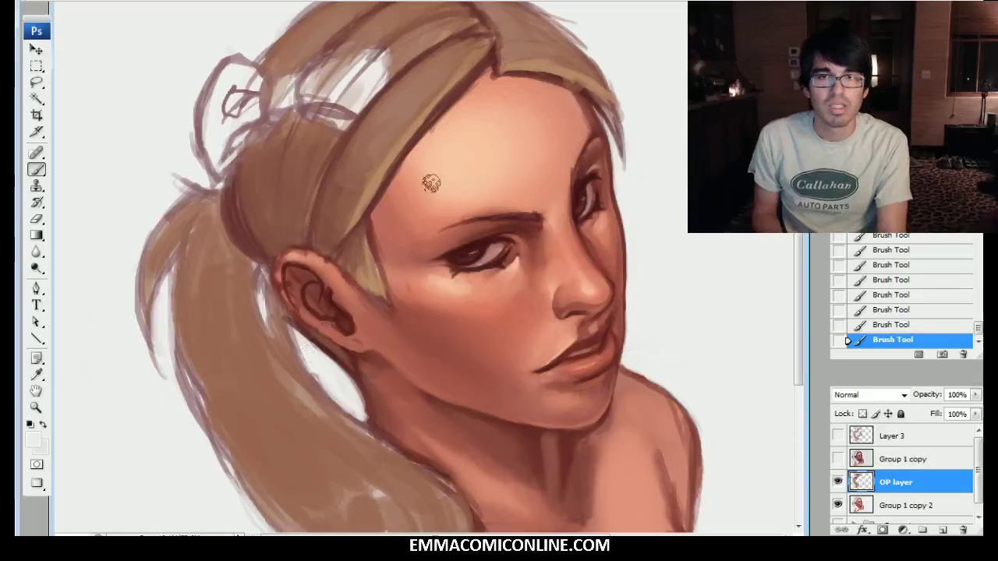
left_click_drag(371, 355, 376, 251)
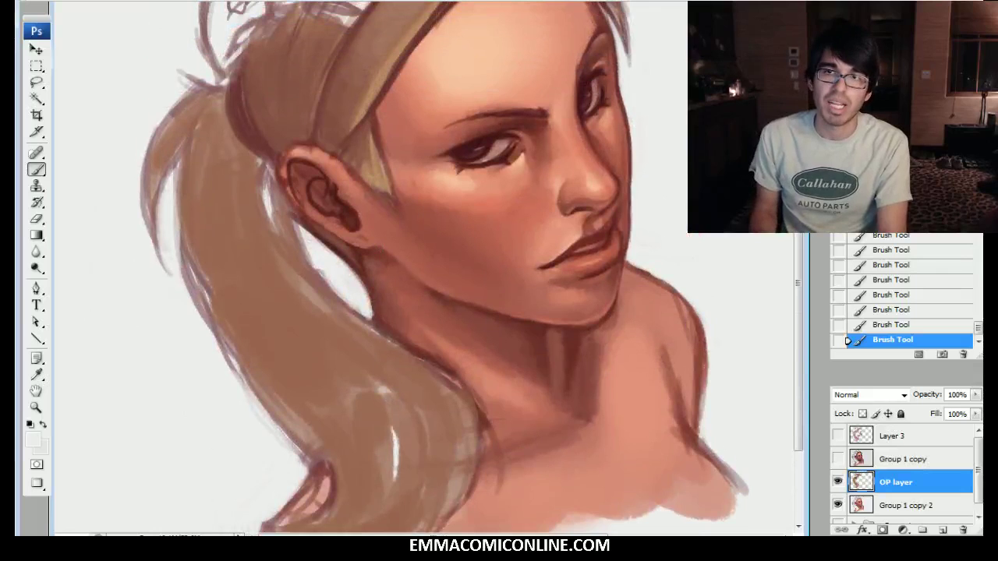
left_click_drag(378, 306, 377, 395)
Step: Outline the back of the neck in sampled dark red up behind the ear and refine the adjoining back edge of the hair
left_click(375, 415, "alt")
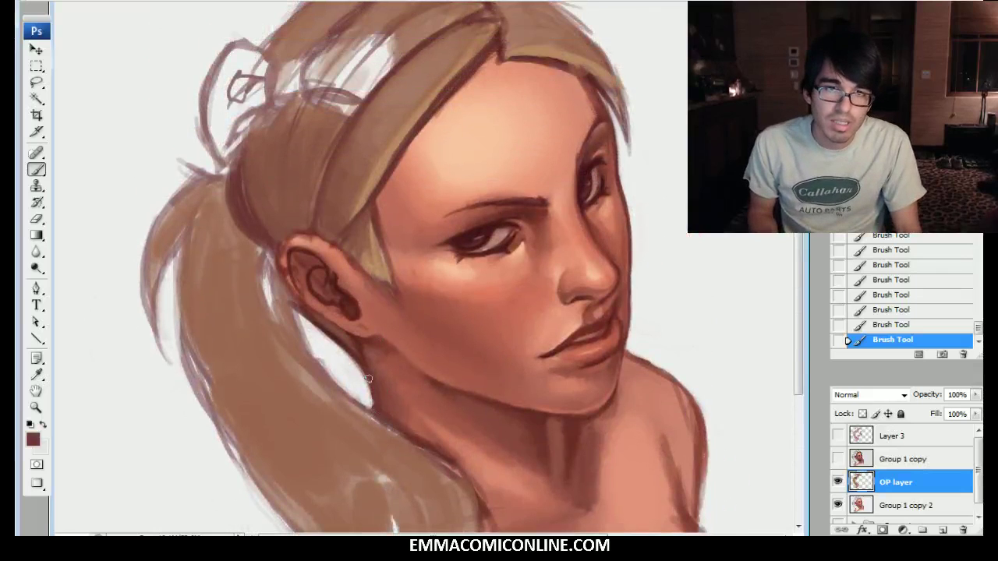
left_click(364, 381, "alt")
left_click(381, 416, "alt")
mouse_move(412, 435)
left_mouse_down()
mouse_move(327, 373)
mouse_move(386, 419)
mouse_move(323, 357)
mouse_move(288, 288)
mouse_move(313, 352)
mouse_move(281, 277)
mouse_move(300, 335)
mouse_move(279, 265)
left_mouse_up()
left_click_drag(314, 323, 269, 263)
left_click_drag(311, 313, 252, 208)
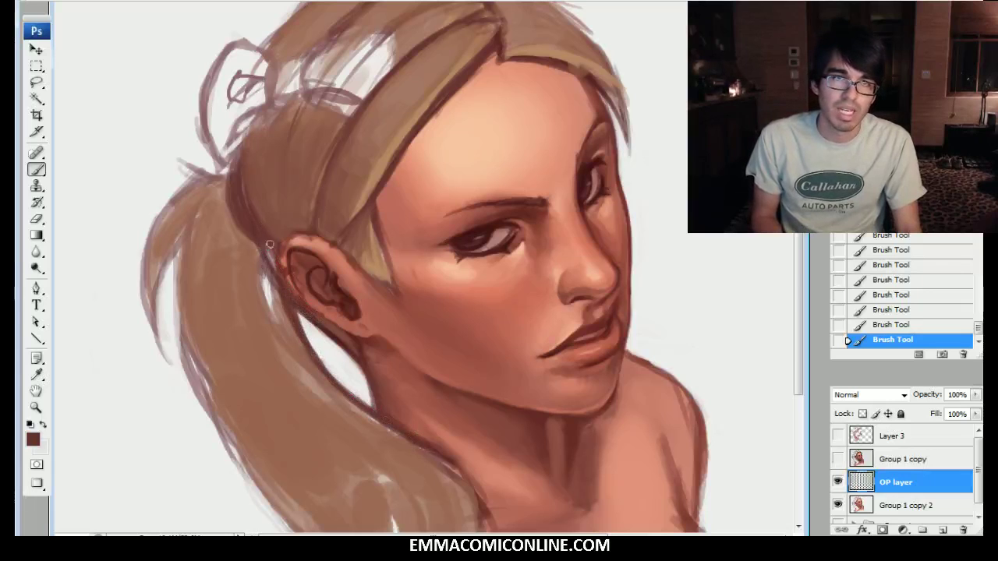
scroll(425, 267, "up", 1)
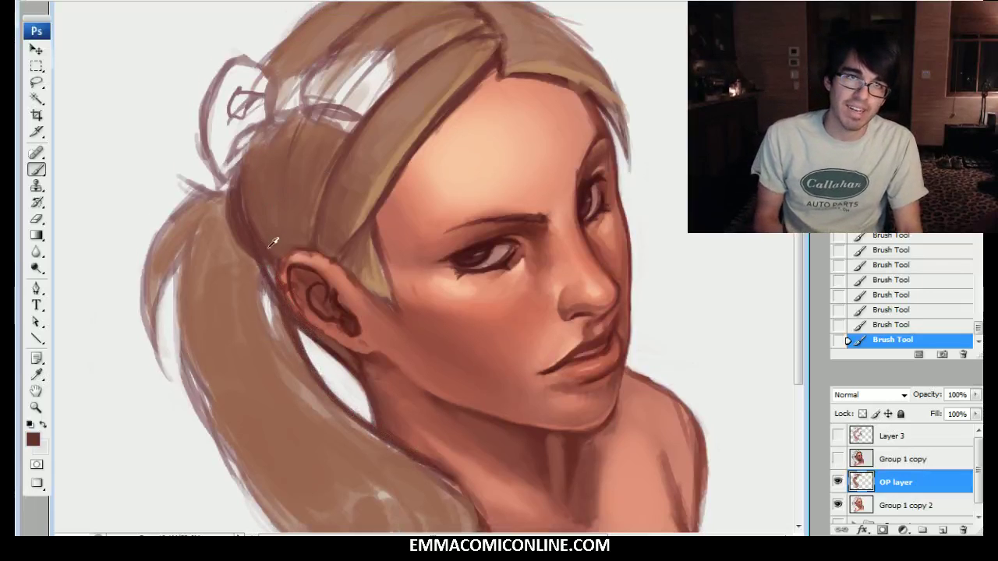
left_click_drag(278, 290, 256, 225)
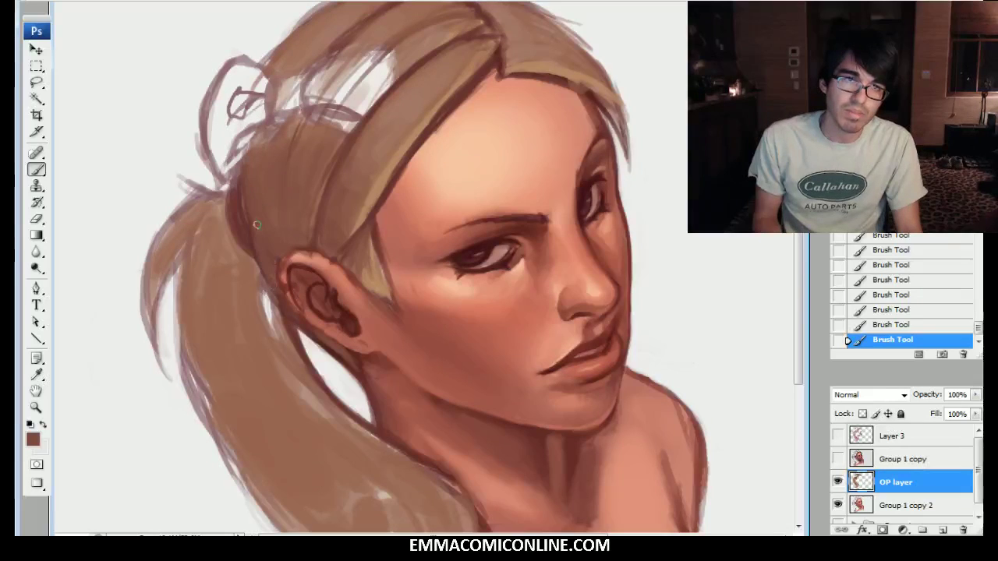
Step: Repaint the ear's outer rim in sampled pink skin tone and its inner edge in darker red
left_click(300, 266, "alt")
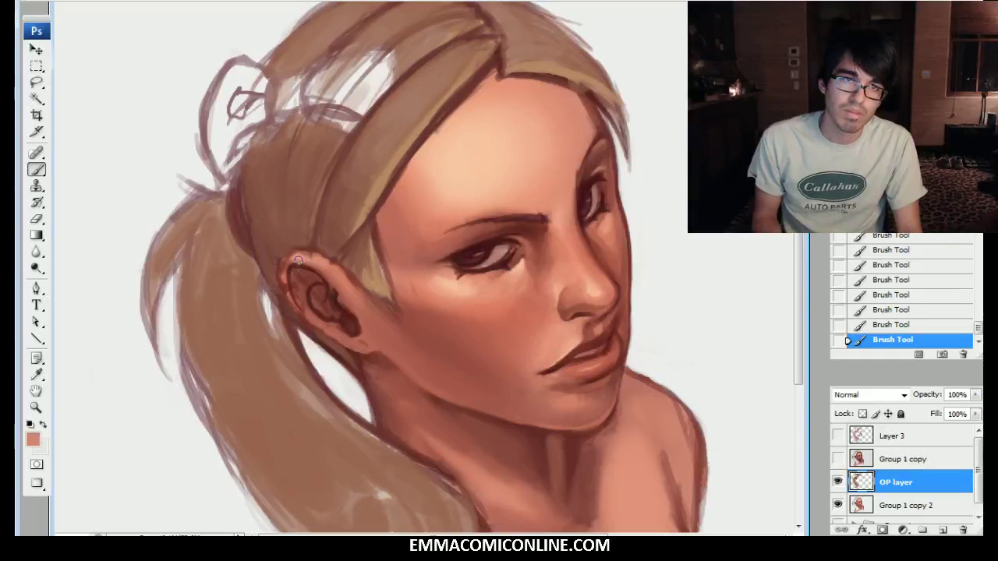
mouse_move(323, 261)
left_mouse_down()
mouse_move(288, 259)
mouse_move(286, 293)
left_mouse_up()
left_click(290, 282, "alt")
left_click(302, 269, "alt")
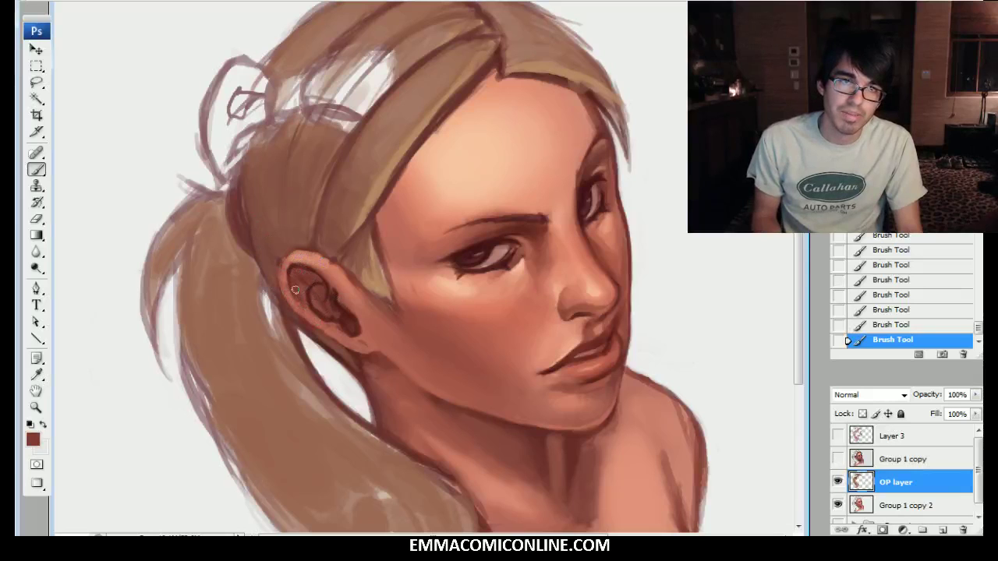
Step: Shade the upper inner folds of the ear with sampled dark red and pink skin tones
left_click(312, 273, "alt")
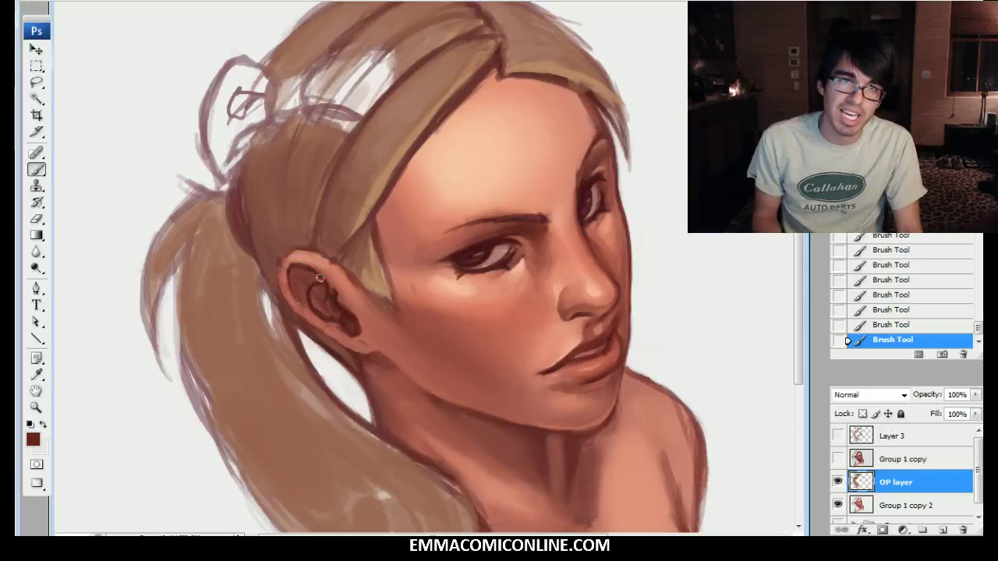
left_click(313, 282, "alt")
mouse_move(307, 295)
left_mouse_down()
mouse_move(330, 322)
mouse_move(321, 298)
left_mouse_up()
left_click(351, 343, "alt")
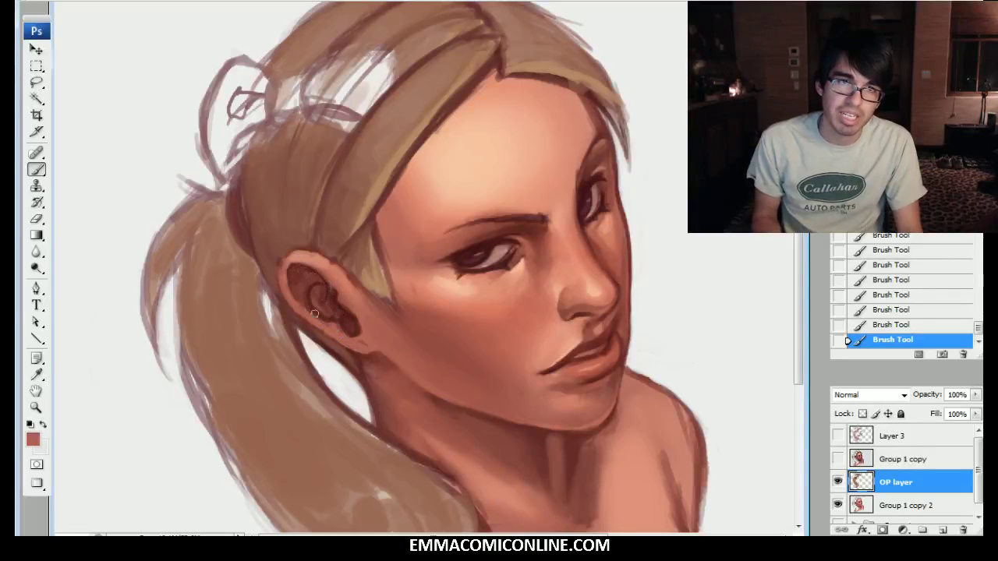
left_click_drag(314, 284, 321, 273)
left_click(321, 272, "alt")
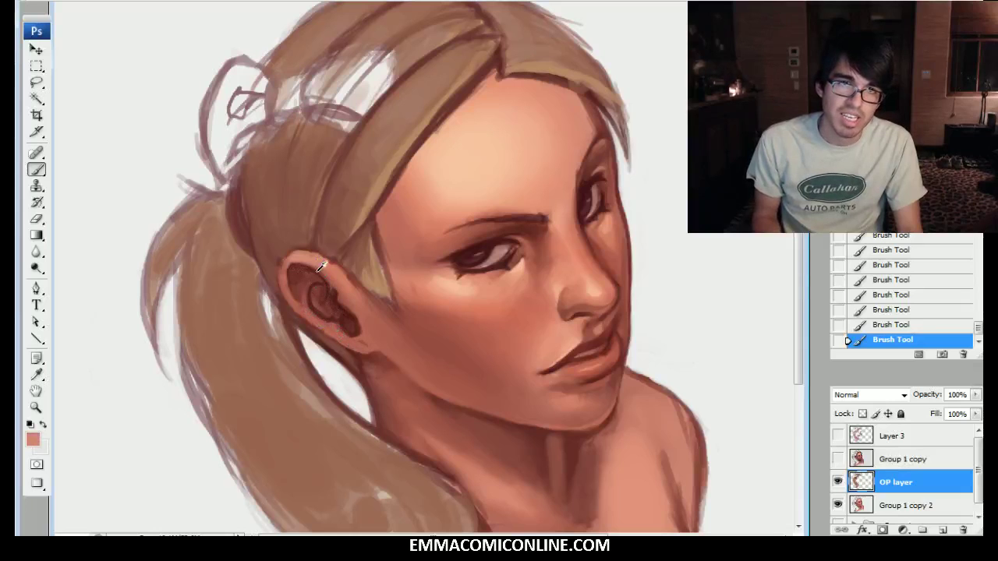
mouse_move(325, 318)
left_mouse_down()
mouse_move(304, 305)
mouse_move(310, 293)
left_mouse_up()
mouse_move(336, 326)
left_mouse_down()
mouse_move(341, 290)
mouse_move(358, 308)
mouse_move(330, 320)
mouse_move(321, 306)
mouse_move(324, 315)
mouse_move(323, 282)
mouse_move(335, 291)
mouse_move(326, 274)
mouse_move(320, 301)
mouse_move(343, 319)
left_mouse_up()
Step: Refine the ear canal and inner ridge by blending sampled dark red and mid skin tones
left_click(353, 307, "alt")
left_click(316, 309, "alt")
left_click(316, 308, "alt")
left_click(330, 299, "alt")
left_click(324, 301, "alt")
left_click(339, 313, "alt")
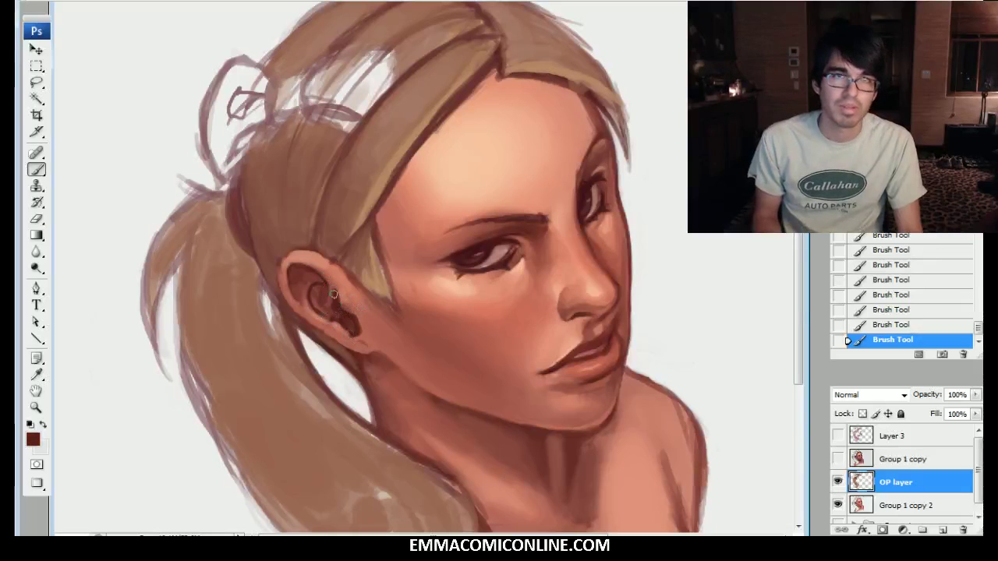
left_click(322, 299, "alt")
left_click(339, 320, "alt")
left_click(348, 320, "alt")
left_click_drag(352, 315, 355, 322)
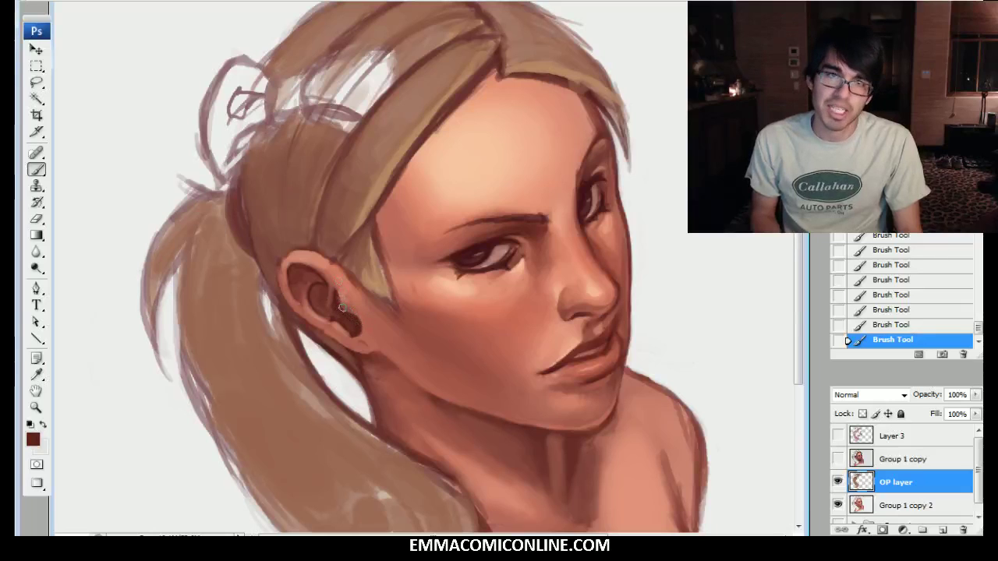
Step: Define the notch above the earlobe with sampled dark red and pink tones, softening its lower edge
left_click(349, 335, "alt")
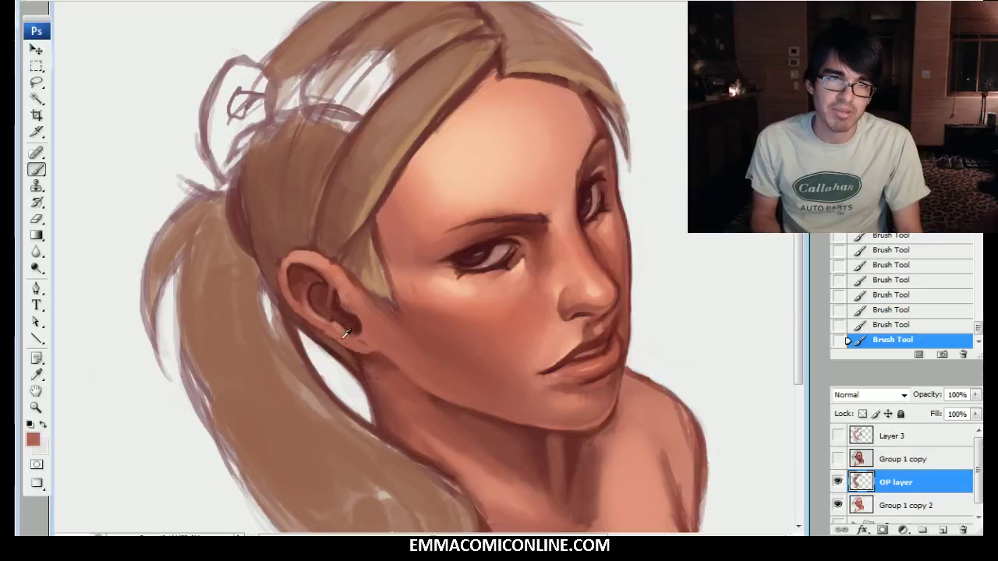
left_click(337, 314, "alt")
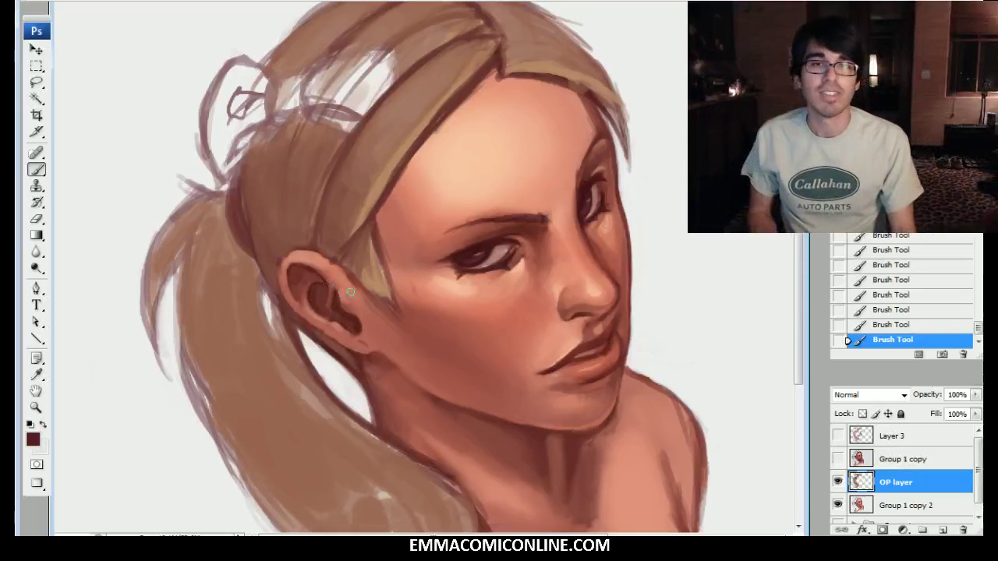
left_click(343, 337, "alt")
left_click(335, 325, "alt")
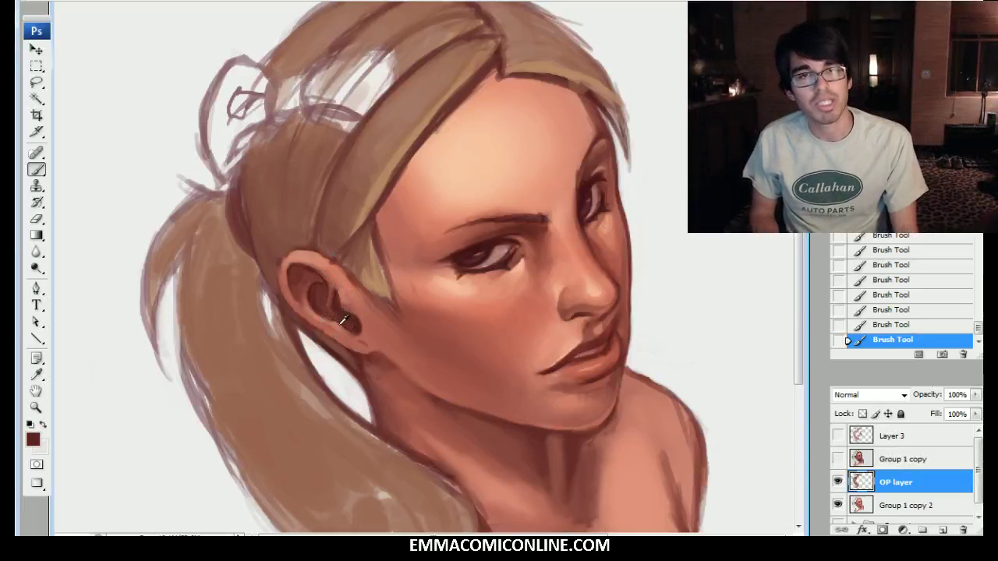
left_click(358, 336, "alt")
left_click_drag(354, 335, 342, 326)
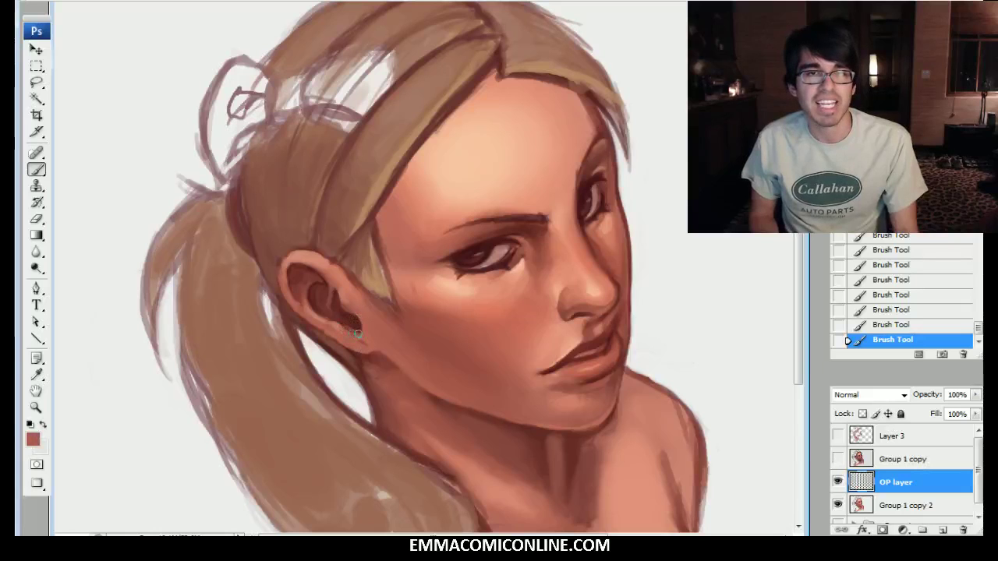
left_click(357, 329, "alt")
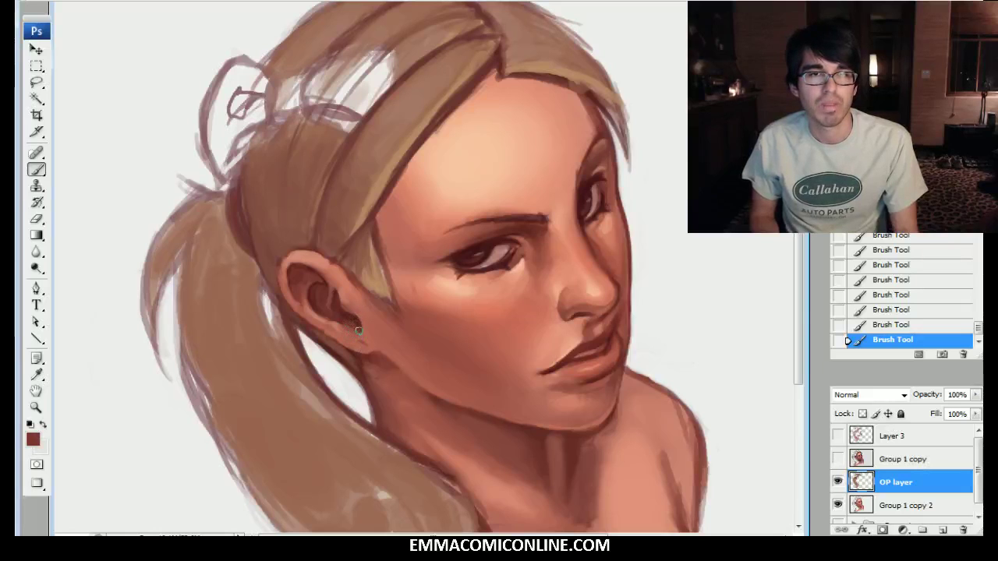
left_click(354, 331, "alt")
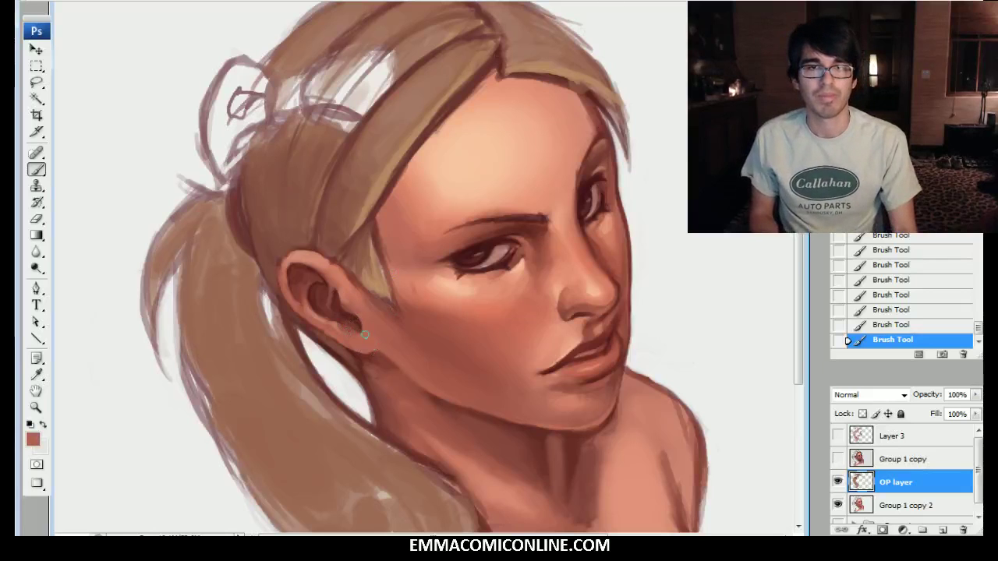
Step: Blend the earlobe and the ear's lower back rim using skin tones sampled from the neck and ear
left_click(361, 367, "alt")
mouse_move(346, 347)
left_mouse_down()
mouse_move(304, 322)
mouse_move(319, 325)
mouse_move(310, 314)
left_mouse_up()
left_click(333, 340, "alt")
left_click(299, 305, "alt")
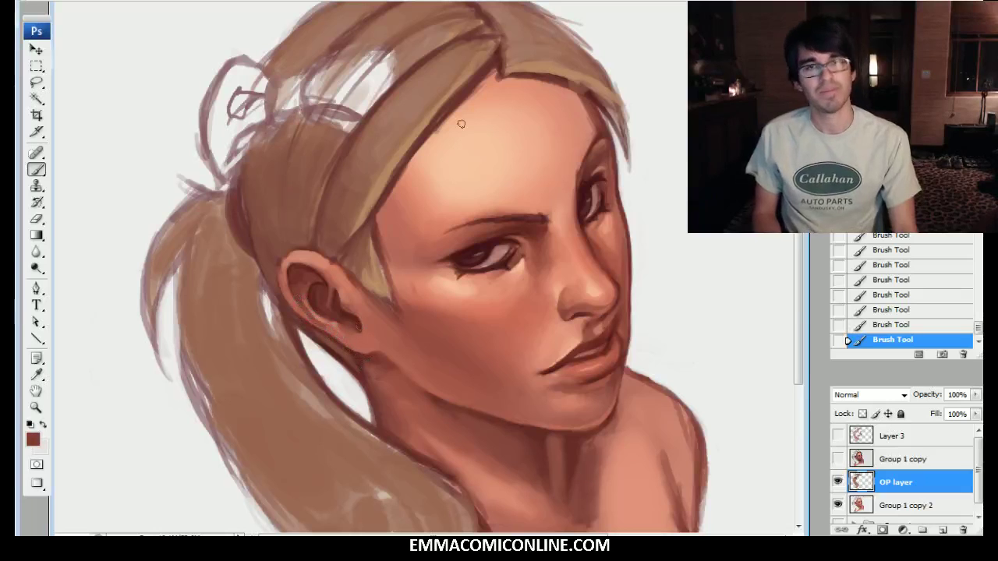
Step: Lighten the ear's upper rim with light skin tones sampled from the ear and forehead
left_click(302, 262, "alt")
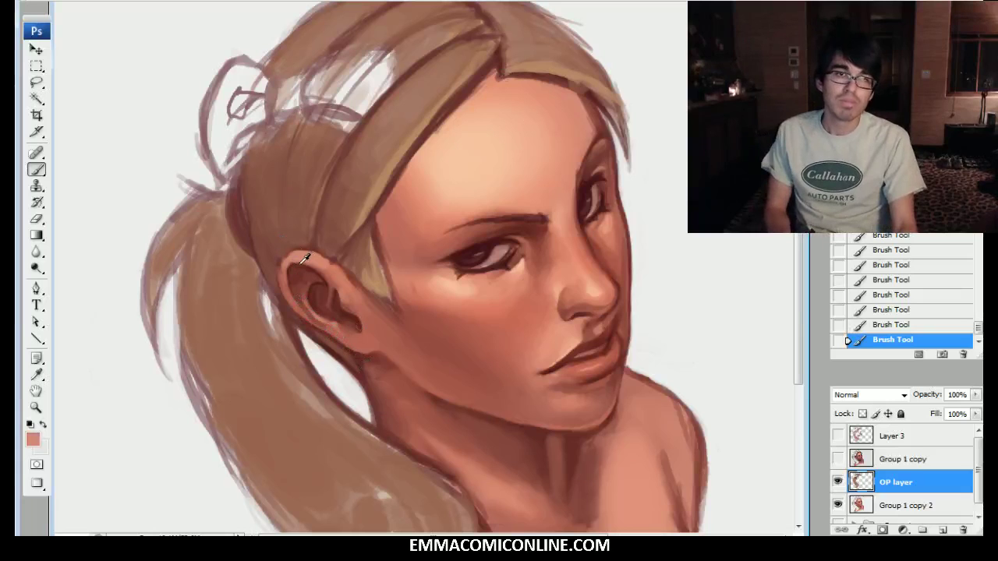
left_click(490, 165, "alt")
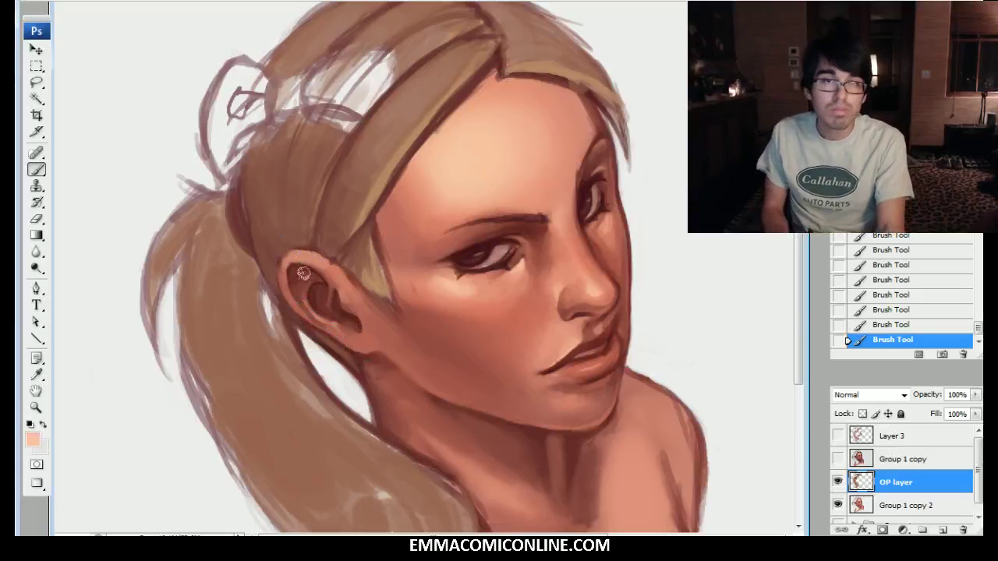
left_click(341, 296, "alt")
Step: Darken the hairline in front of the ear and define the sideburn lock's edges with sampled dark reds
left_click(337, 263, "alt")
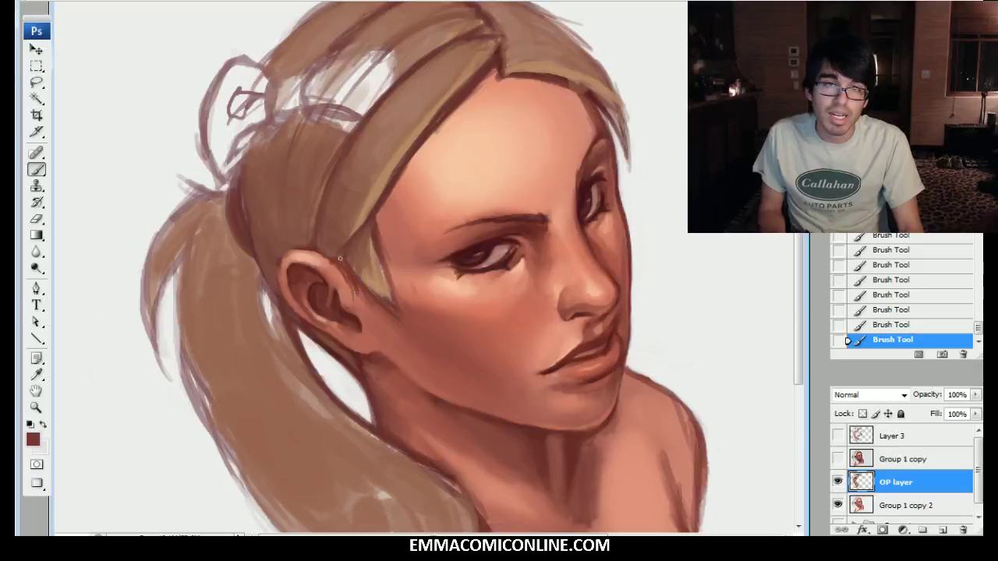
left_click(376, 293, "alt")
left_click(389, 309, "alt")
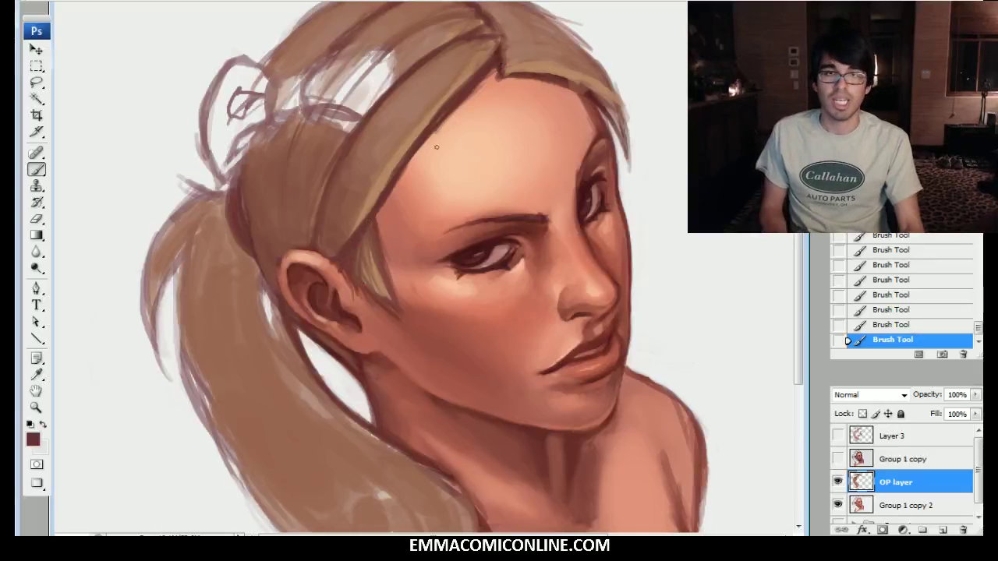
Step: Draw dark red strand lines across the hair on the far side of the parting
left_click_drag(457, 84, 422, 142)
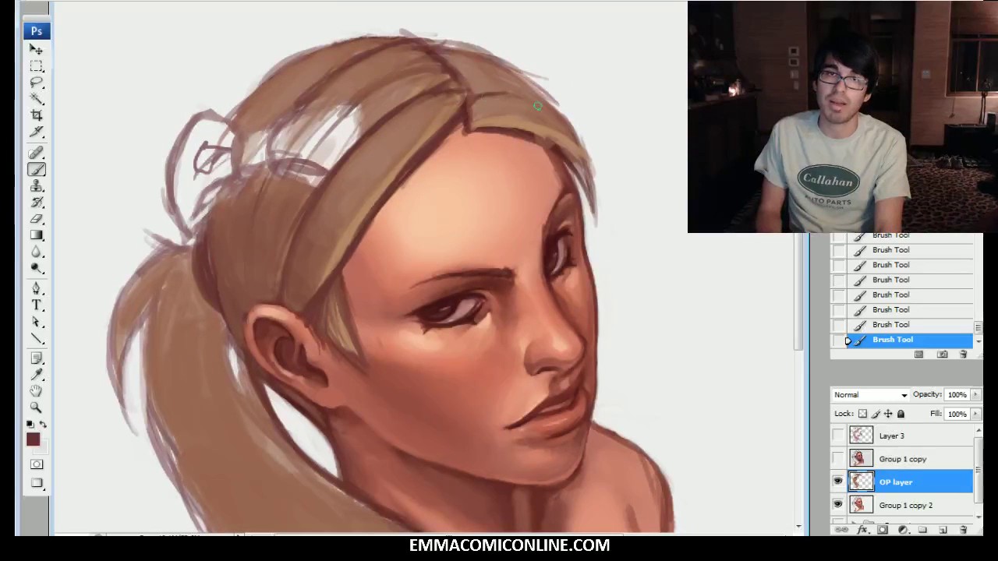
mouse_move(474, 96)
left_mouse_down()
mouse_move(540, 106)
mouse_move(568, 122)
left_mouse_up()
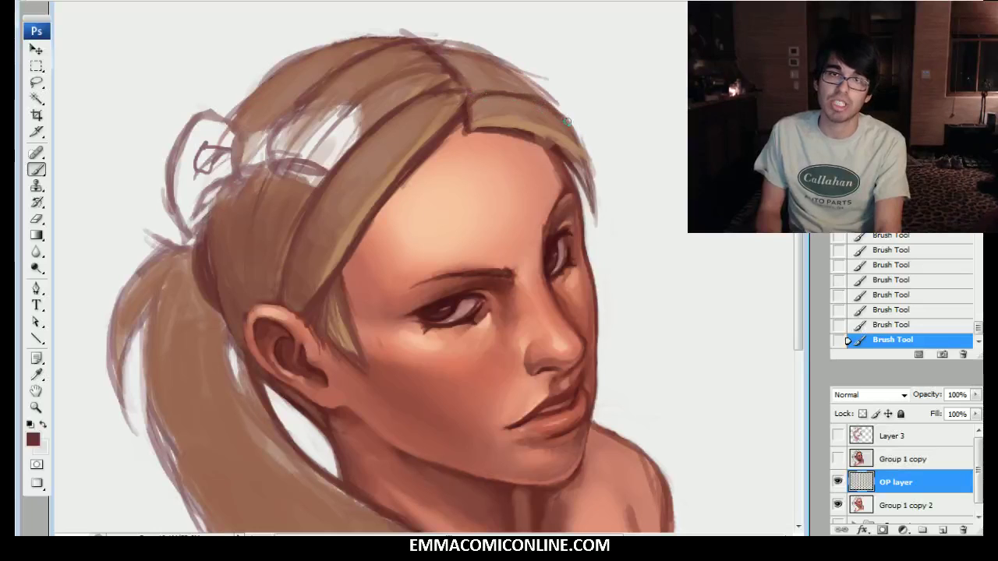
left_click_drag(458, 73, 555, 104)
left_click_drag(480, 59, 563, 113)
Step: Redraw the crown's outer contour in dark red from the far side to the bow, and blend sampled brown along its inner edge
left_click_drag(427, 44, 501, 64)
mouse_move(425, 44)
left_mouse_down()
mouse_move(357, 39)
mouse_move(421, 41)
mouse_move(367, 36)
mouse_move(419, 37)
mouse_move(335, 43)
left_mouse_up()
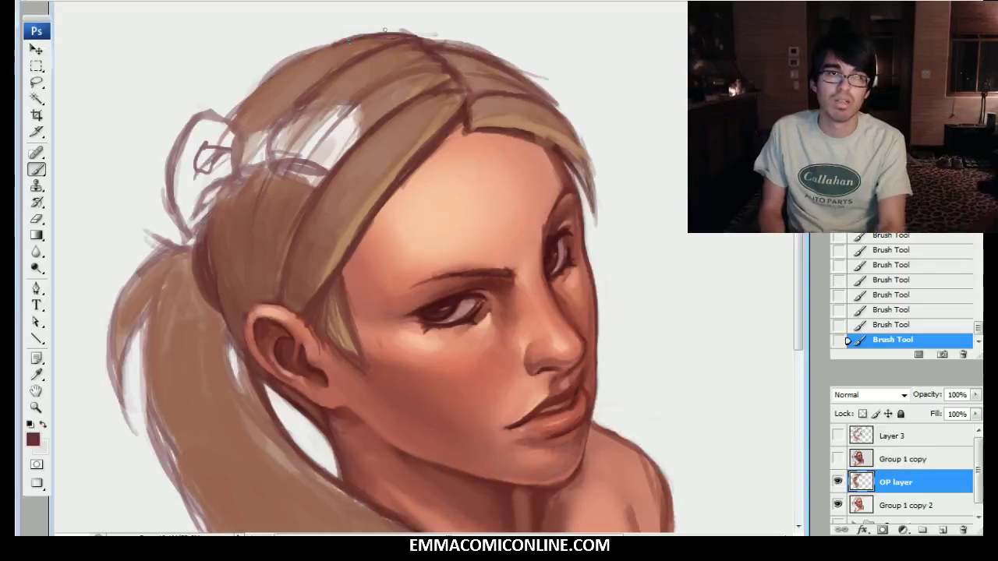
mouse_move(236, 119)
left_mouse_down()
mouse_move(294, 59)
mouse_move(275, 82)
mouse_move(371, 37)
left_mouse_up()
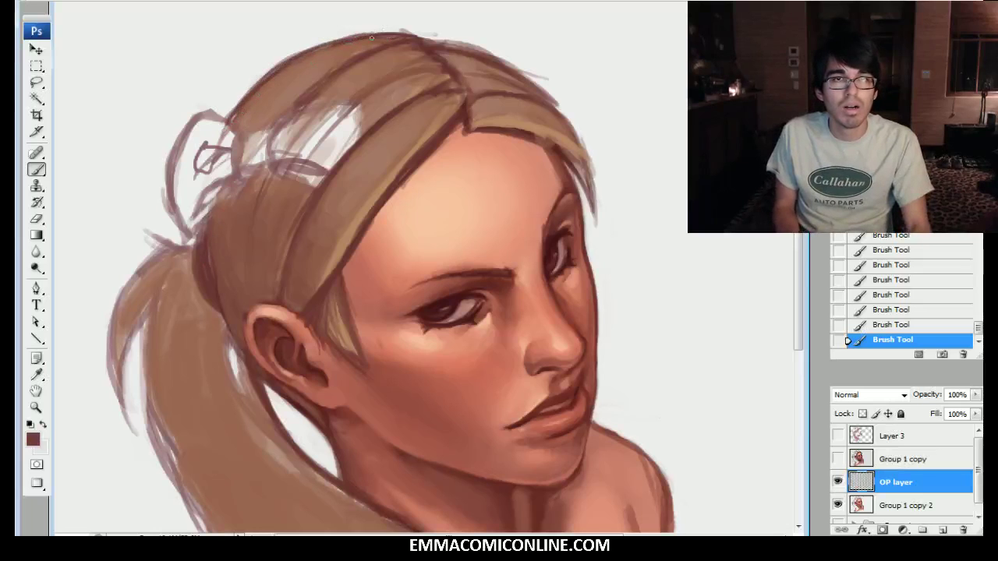
left_click(269, 102, "alt")
left_click_drag(242, 107, 290, 66)
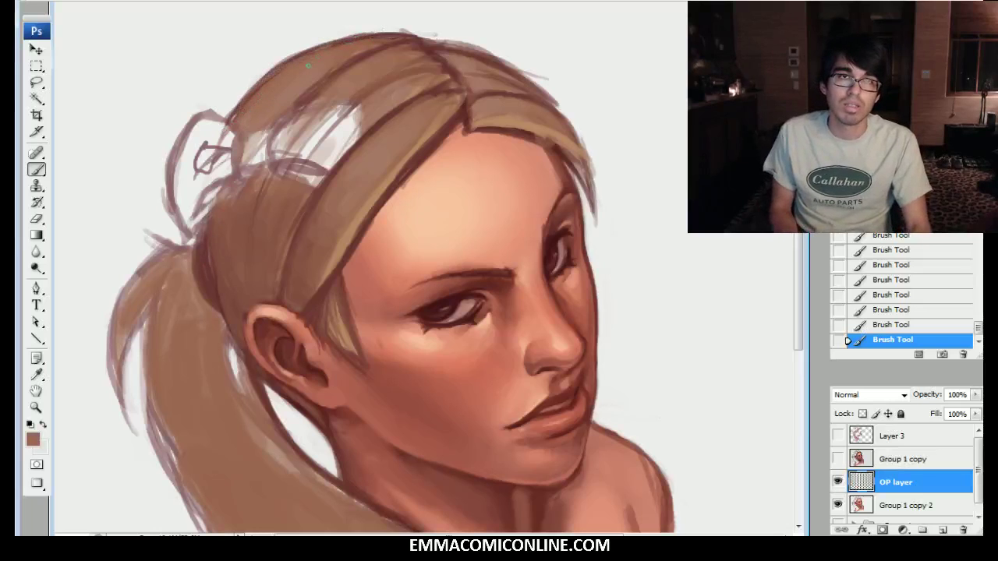
left_click_drag(339, 43, 373, 36)
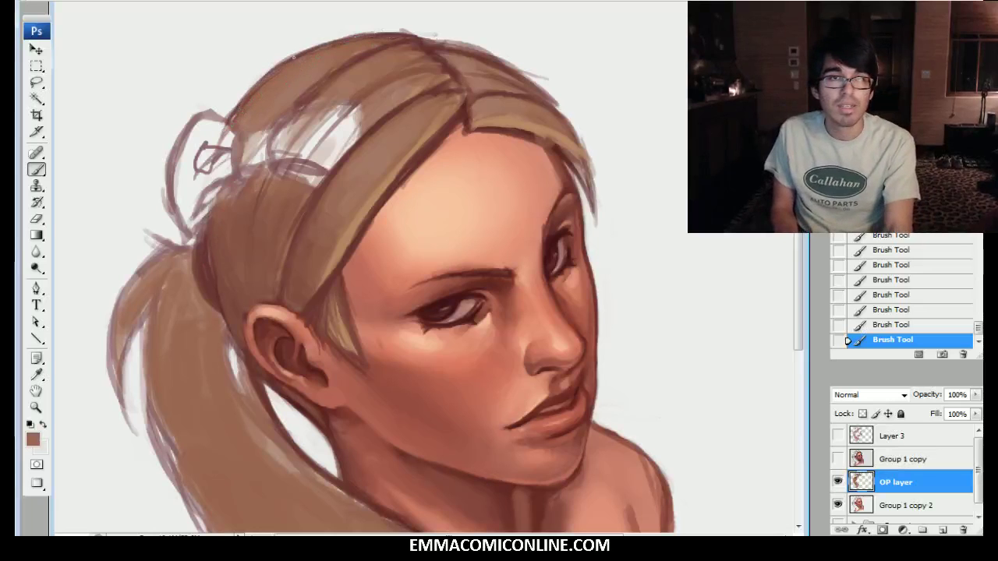
Step: Touch up the crown's outer edge with sampled brown near the bow and on the far side of the parting
left_click_drag(231, 114, 267, 74)
mouse_move(456, 53)
left_mouse_down()
mouse_move(523, 75)
mouse_move(504, 96)
left_mouse_up()
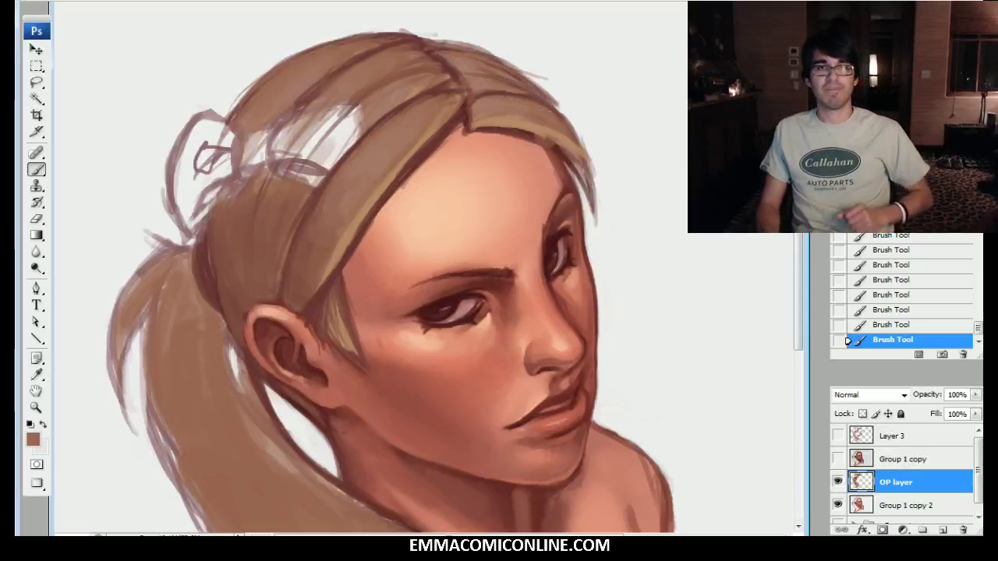
Step: Draw dark red strand lines down the upper ponytail from its base, using a dark red sampled from the hair
mouse_move(436, 351)
left_mouse_down()
mouse_move(446, 236)
mouse_move(442, 254)
left_mouse_up()
left_click(469, 34, "alt")
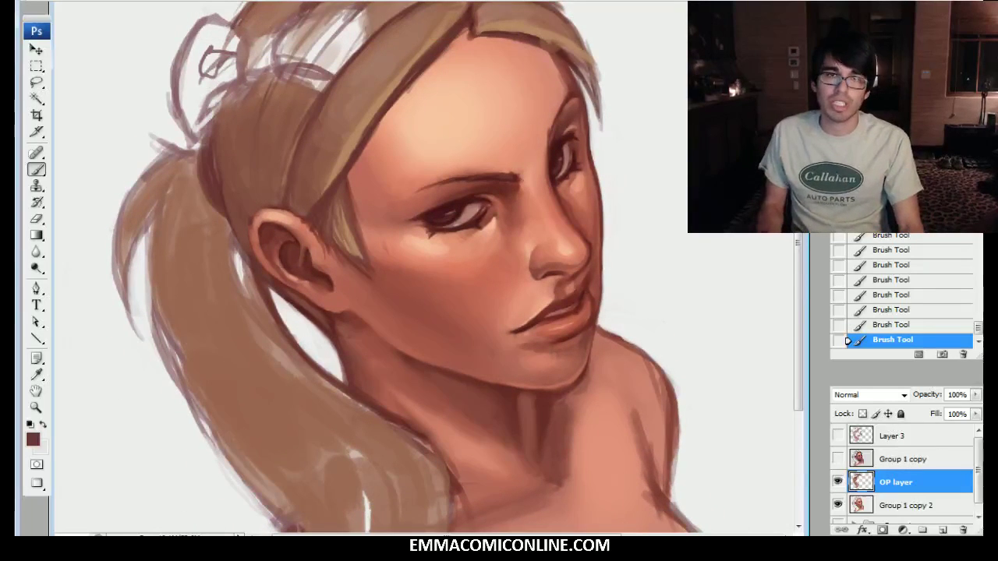
left_click_drag(596, 240, 624, 173)
left_click_drag(236, 135, 216, 208)
left_click_drag(228, 171, 220, 263)
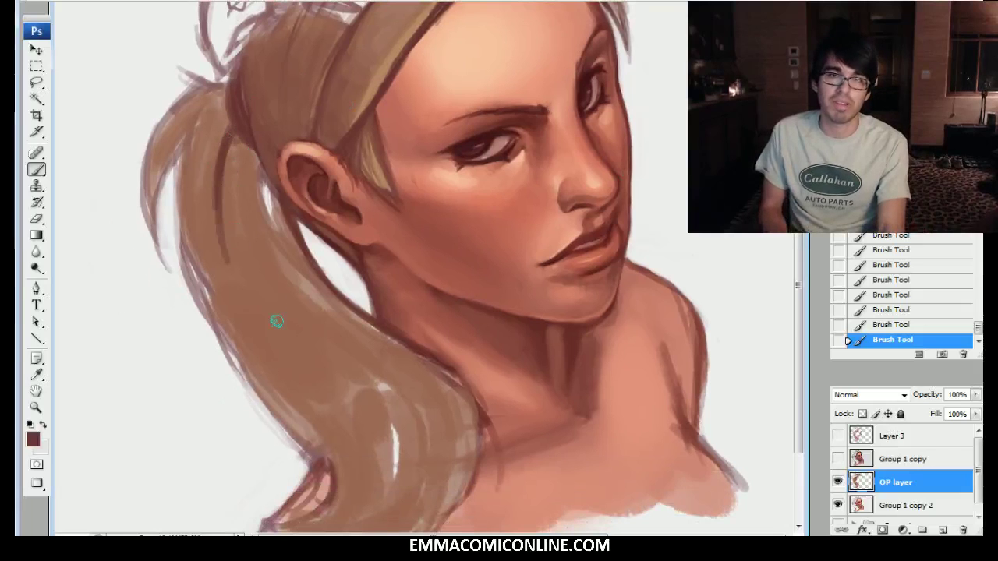
left_click_drag(412, 188, 413, 210)
left_click_drag(227, 150, 217, 253)
left_click_drag(221, 183, 267, 342)
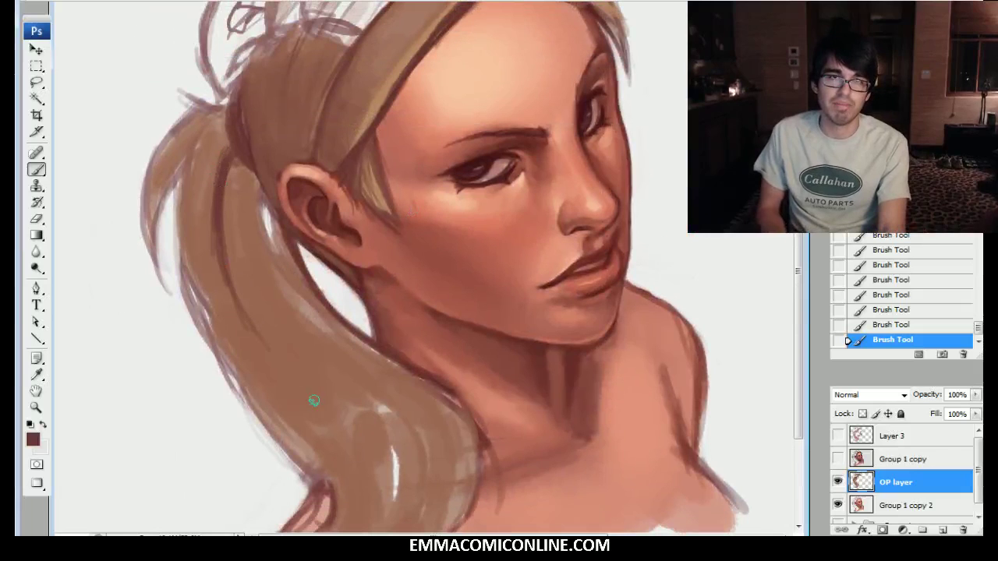
mouse_move(232, 151)
left_mouse_down()
mouse_move(240, 308)
mouse_move(256, 341)
left_mouse_up()
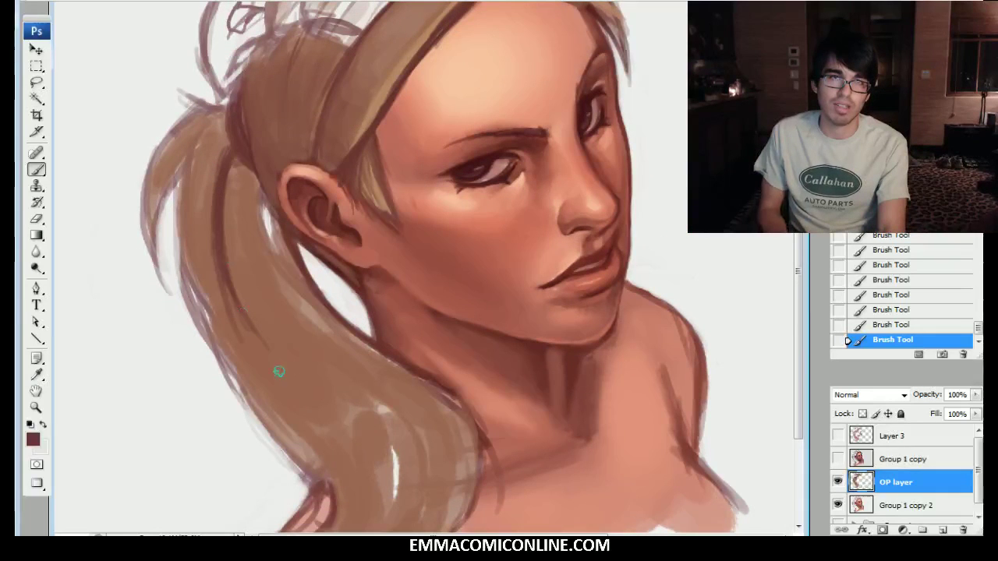
Step: Draw and thicken a dark red strand division through the ponytail's middle and down into its lower curl
mouse_move(239, 269)
left_mouse_down()
mouse_move(375, 390)
mouse_move(297, 335)
mouse_move(424, 462)
mouse_move(429, 507)
left_mouse_up()
left_click_drag(378, 398, 434, 480)
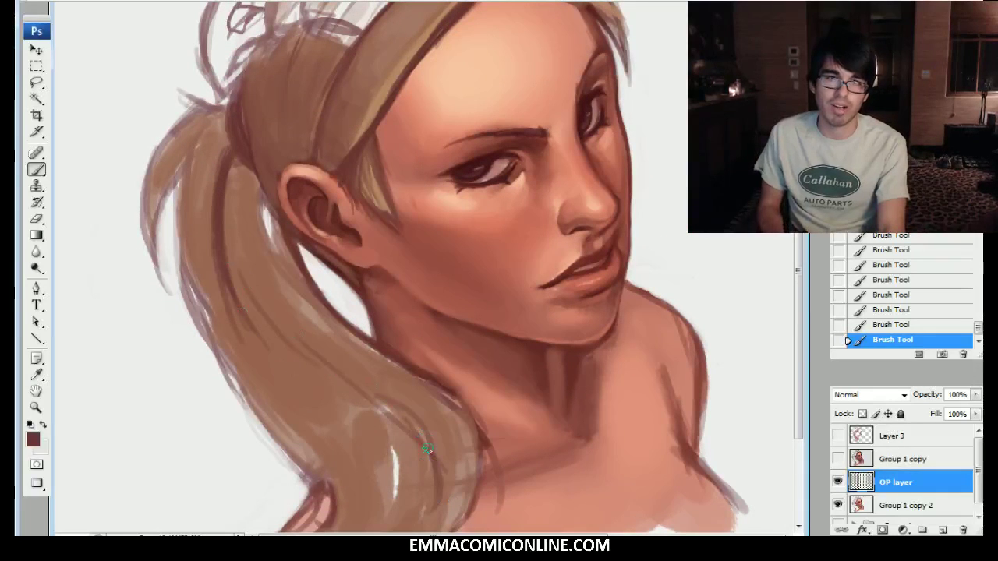
mouse_move(390, 420)
left_mouse_down()
mouse_move(367, 312)
mouse_move(402, 412)
mouse_move(361, 301)
left_mouse_up()
left_click_drag(413, 370, 347, 294)
mouse_move(398, 330)
left_mouse_down()
mouse_move(313, 276)
mouse_move(403, 339)
mouse_move(290, 281)
left_mouse_up()
left_click_drag(352, 305, 248, 230)
left_click_drag(308, 271, 268, 245)
left_click_drag(419, 425, 402, 312)
mouse_move(421, 355)
left_mouse_down()
mouse_move(388, 309)
mouse_move(273, 262)
mouse_move(294, 264)
left_mouse_up()
Step: Smooth the ponytail's lower curl and fill its outer edge with sampled brown, using a larger brush
left_click(374, 387, "alt")
mouse_move(400, 391)
left_mouse_down()
mouse_move(360, 307)
mouse_move(269, 273)
left_mouse_up()
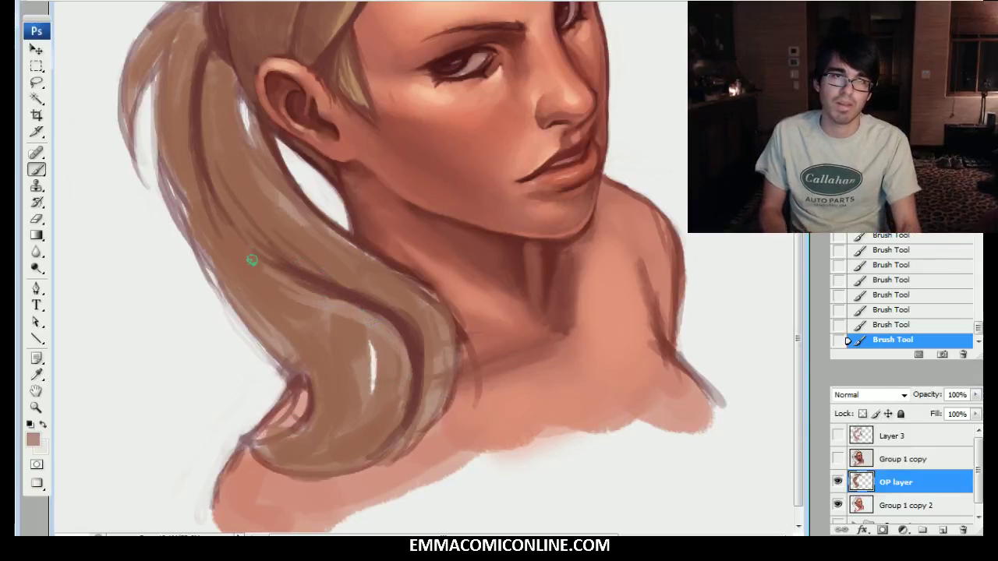
key("bracketright")
key("bracketright")
key("bracketright")
key("bracketright")
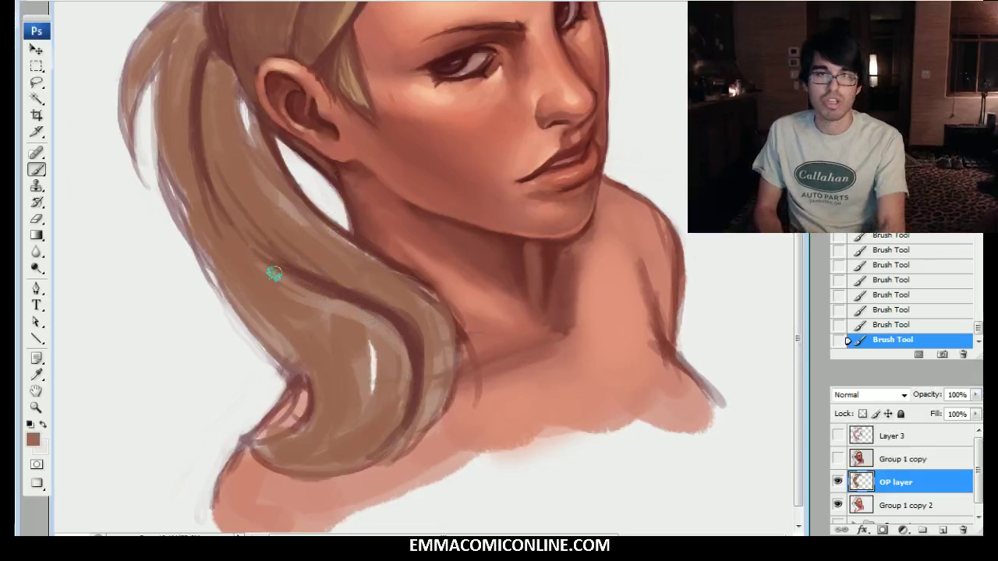
mouse_move(371, 363)
left_mouse_down()
mouse_move(385, 400)
mouse_move(304, 316)
mouse_move(371, 354)
mouse_move(237, 250)
left_mouse_up()
key("bracketright")
key("bracketright")
left_click_drag(352, 345, 271, 284)
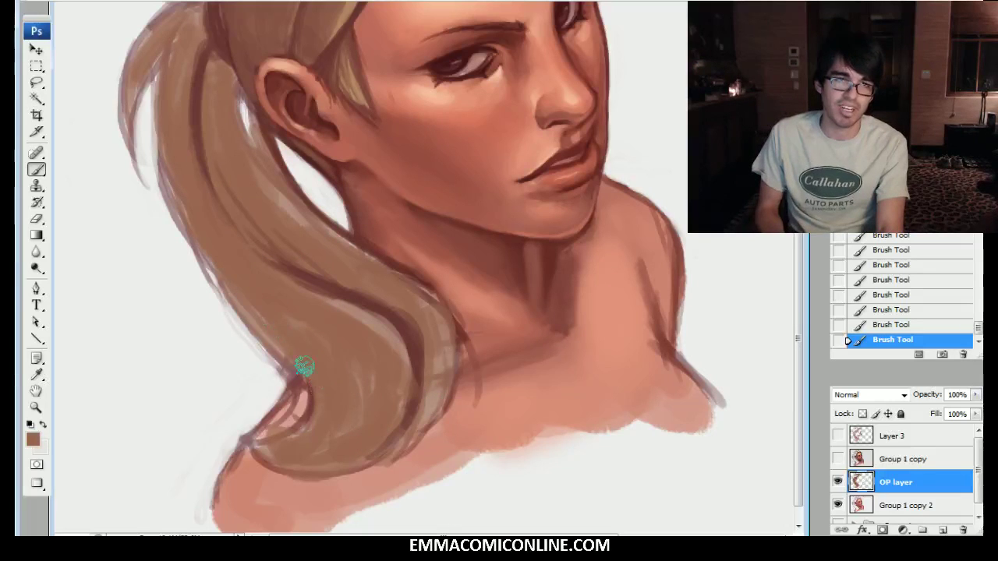
left_click_drag(275, 344, 177, 188)
mouse_move(241, 314)
left_mouse_down()
mouse_move(209, 238)
mouse_move(177, 108)
mouse_move(194, 29)
left_mouse_up()
mouse_move(171, 73)
left_mouse_down()
mouse_move(158, 113)
mouse_move(190, 228)
mouse_move(265, 314)
mouse_move(348, 327)
left_mouse_up()
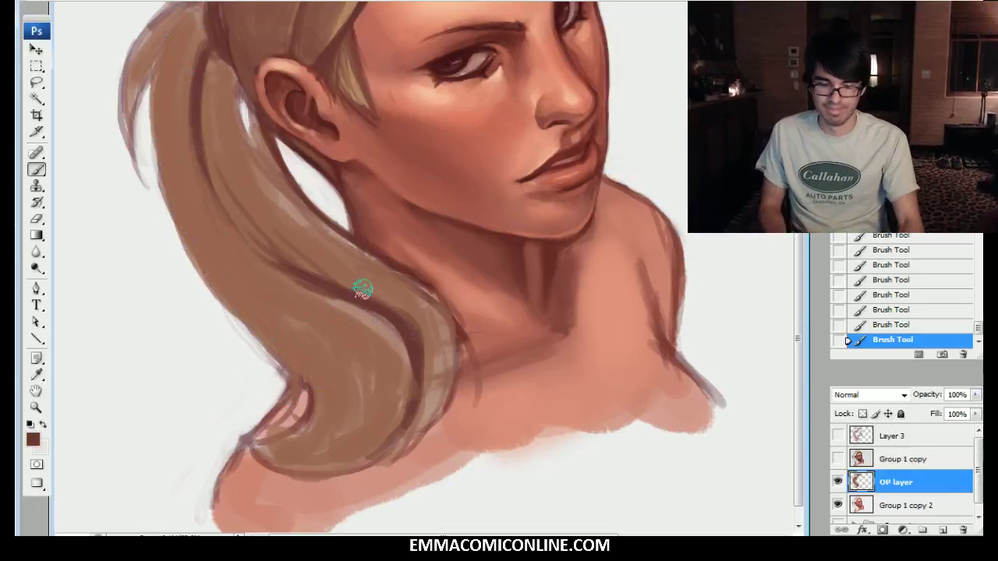
Step: Redraw the ponytail's outer contour in dark red from the curl's tip up to its base
mouse_move(247, 440)
left_mouse_down()
mouse_move(273, 463)
mouse_move(303, 419)
mouse_move(307, 380)
mouse_move(284, 347)
left_mouse_up()
left_click_drag(311, 411, 231, 275)
mouse_move(290, 374)
left_mouse_down()
mouse_move(203, 271)
mouse_move(276, 353)
mouse_move(174, 208)
left_mouse_up()
mouse_move(200, 272)
left_mouse_down()
mouse_move(179, 234)
mouse_move(160, 129)
left_mouse_up()
mouse_move(175, 216)
left_mouse_down()
mouse_move(167, 142)
mouse_move(189, 27)
left_mouse_up()
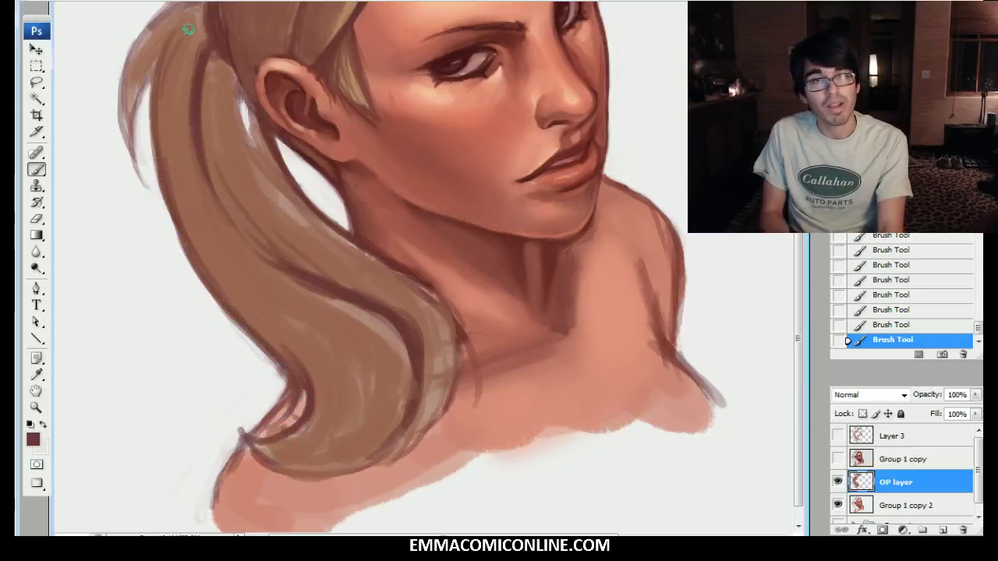
Step: Outline the small loose lock at the back of the ponytail in dark red
left_click_drag(548, 227, 553, 271)
left_click_drag(392, 116, 406, 213)
left_click_drag(178, 254, 204, 172)
mouse_move(175, 221)
left_mouse_down()
mouse_move(203, 145)
mouse_move(222, 145)
mouse_move(199, 136)
mouse_move(166, 185)
mouse_move(137, 265)
left_mouse_up()
left_click_drag(154, 191, 141, 300)
left_click_drag(160, 226, 152, 316)
left_click_drag(179, 195, 145, 284)
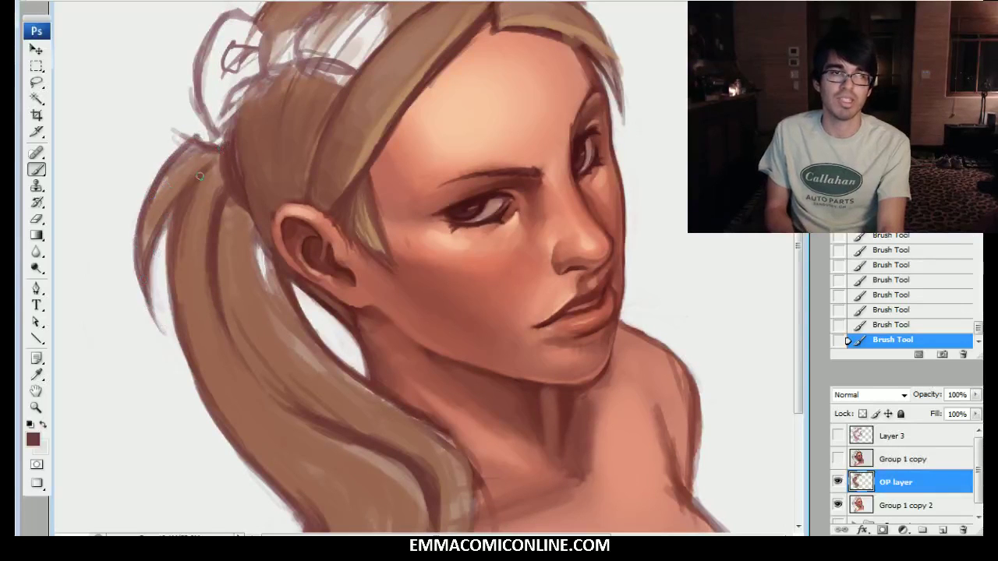
Step: Cover the rough sketch lines around the ponytail's base and shade its inner side behind the ear with sampled browns
left_click(165, 196, "alt")
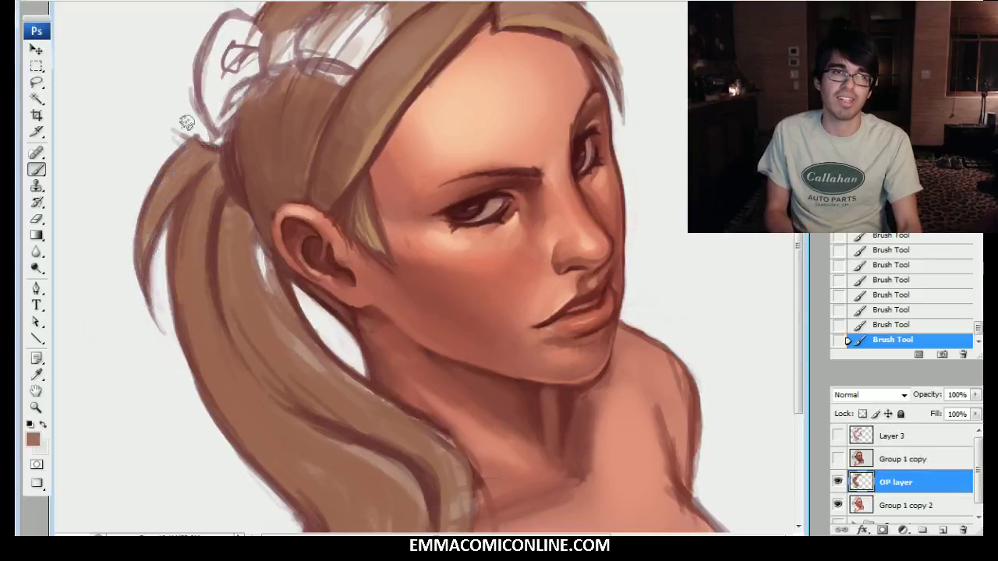
left_click(201, 153, "alt")
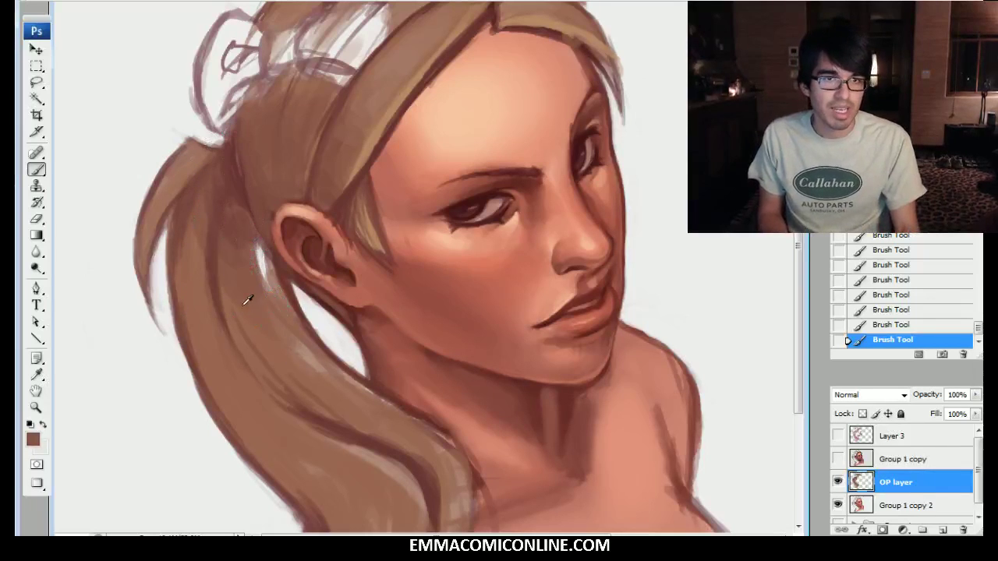
left_click(297, 279, "alt")
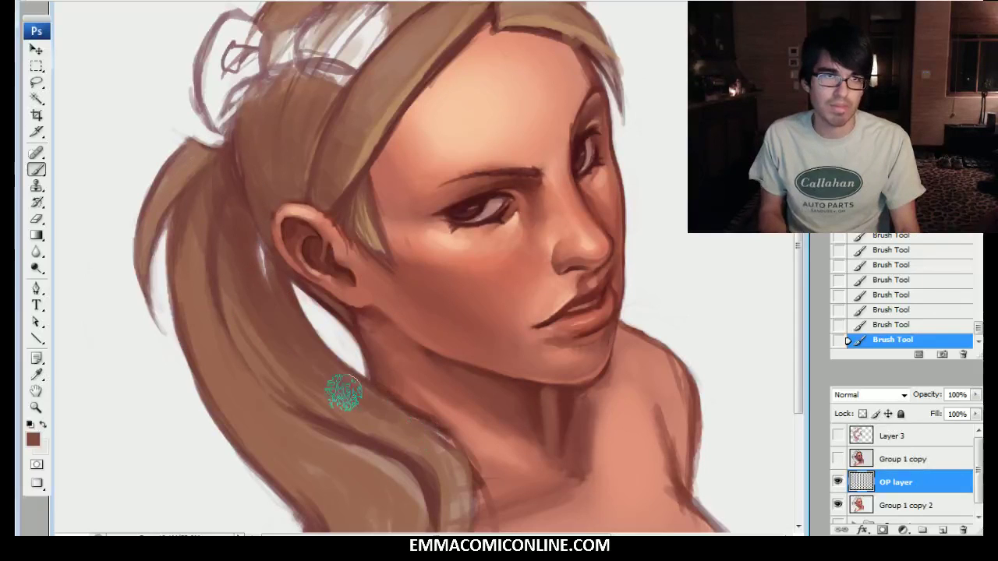
Step: Brighten the ponytail's lower curl with a light golden tan sampled from the hair
left_click_drag(533, 275, 532, 241)
left_click(379, 113, "alt")
left_click_drag(534, 463, 523, 330)
mouse_move(350, 419)
left_mouse_down()
mouse_move(377, 391)
mouse_move(396, 331)
mouse_move(453, 365)
mouse_move(431, 310)
mouse_move(425, 396)
mouse_move(448, 335)
left_mouse_up()
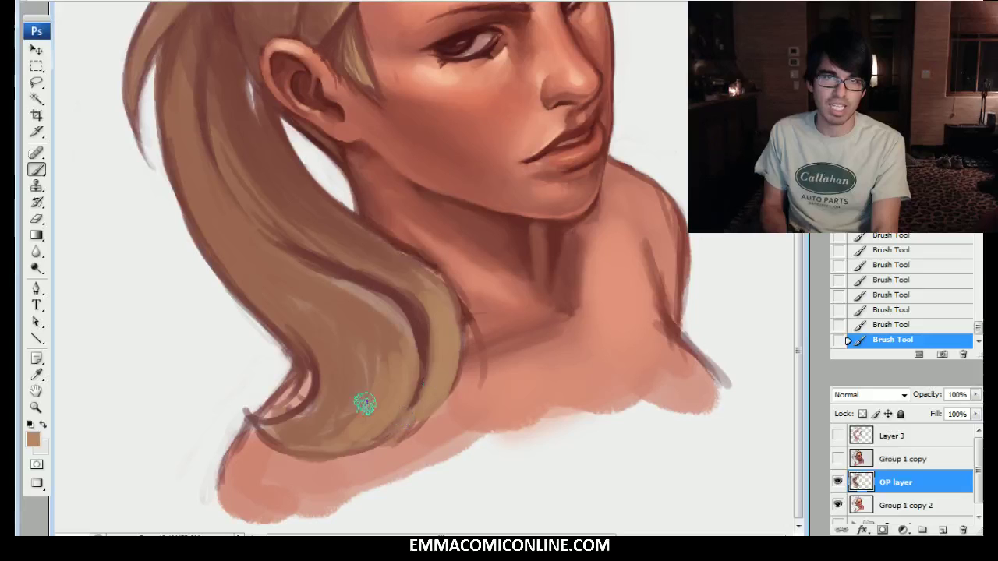
Step: Refine the small loose lock's light and shadow at the ponytail's base with sampled browns
left_click_drag(533, 241, 549, 375)
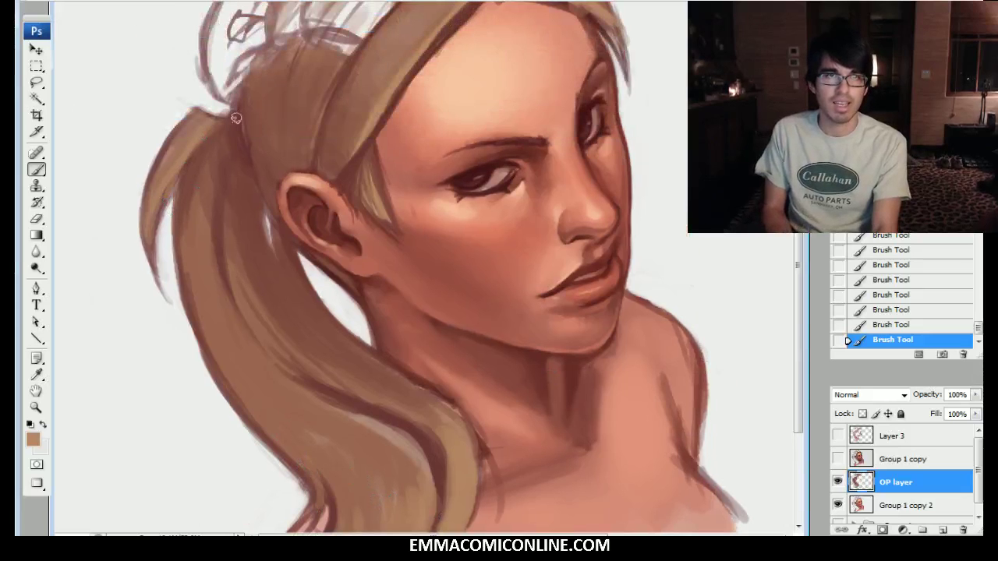
left_click(196, 158, "alt")
left_click_drag(202, 138, 185, 139)
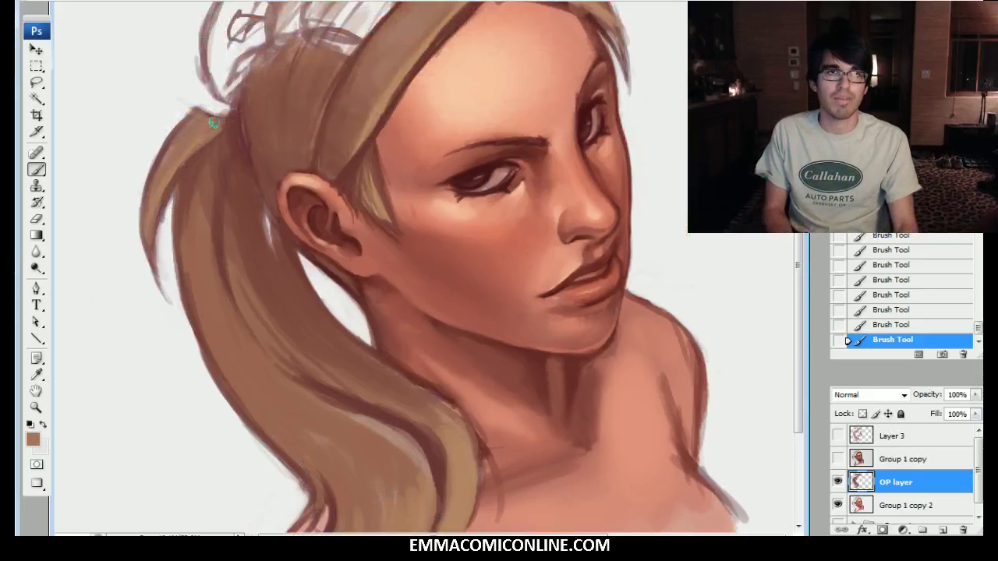
left_click(169, 154, "alt")
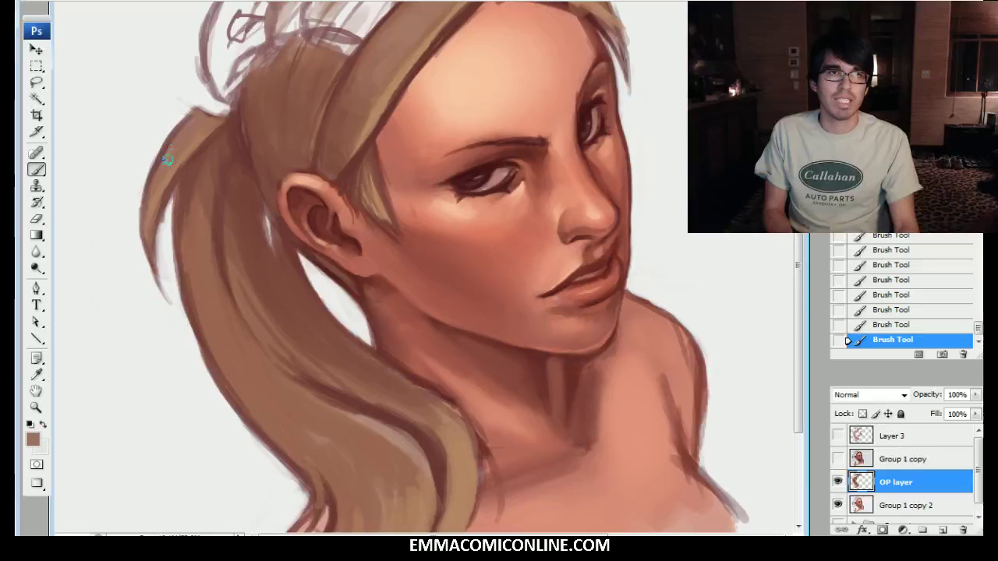
left_click(159, 159, "alt")
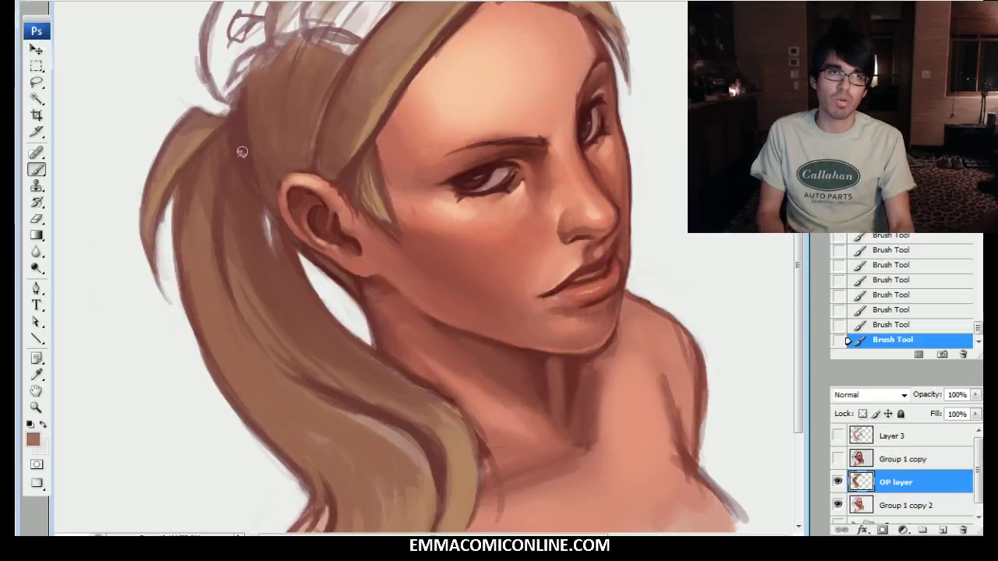
Step: Blend brown into the hair between the ear and the ponytail's base, defining its rear edge
mouse_move(323, 260)
left_mouse_down()
mouse_move(277, 214)
mouse_move(295, 238)
mouse_move(246, 112)
left_mouse_up()
mouse_move(257, 166)
left_mouse_down()
mouse_move(254, 99)
mouse_move(255, 155)
left_mouse_up()
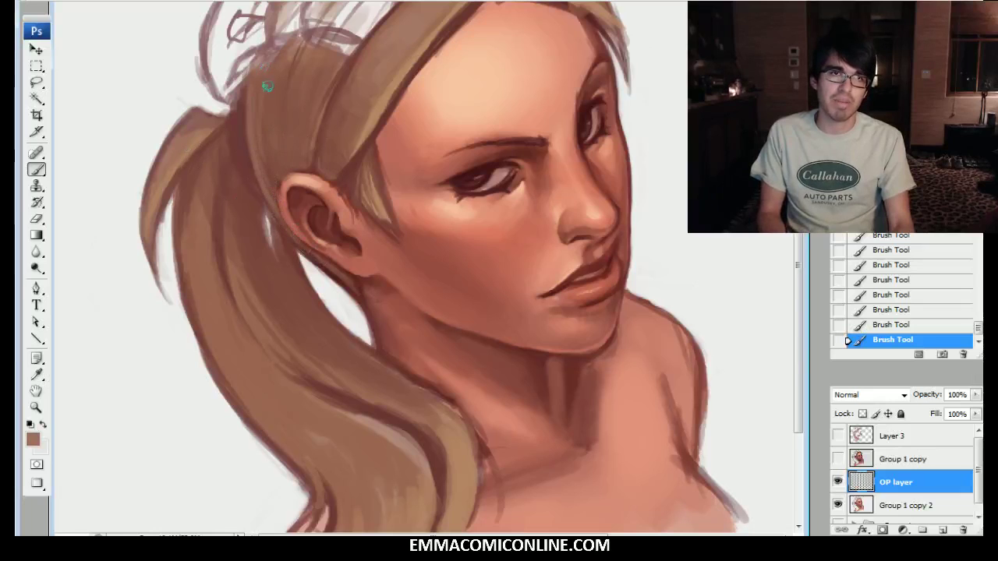
scroll(430, 35, "up", 3)
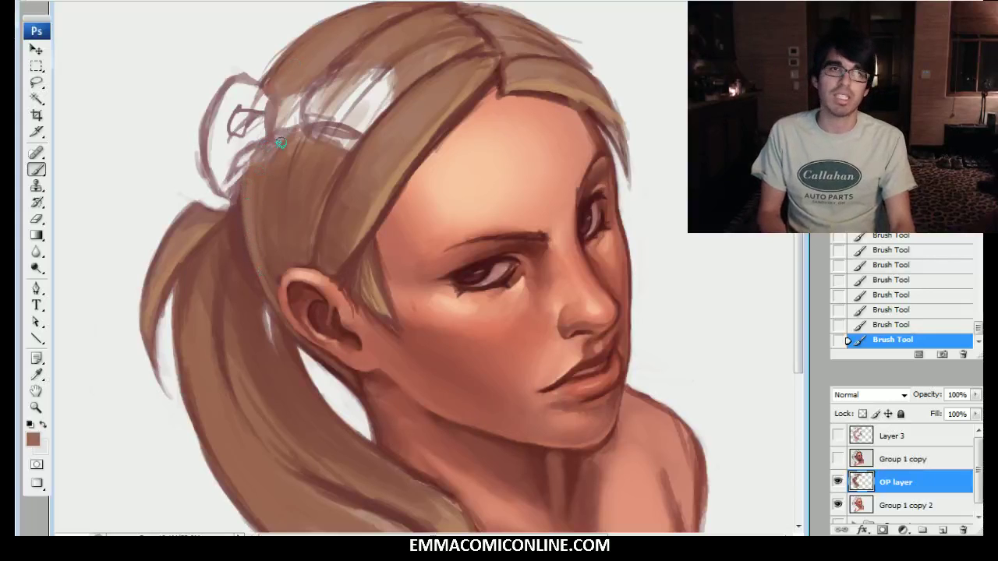
Step: Shade the swept front hair section above the ear with brown, using a larger brush
left_click_drag(414, 100, 409, 100)
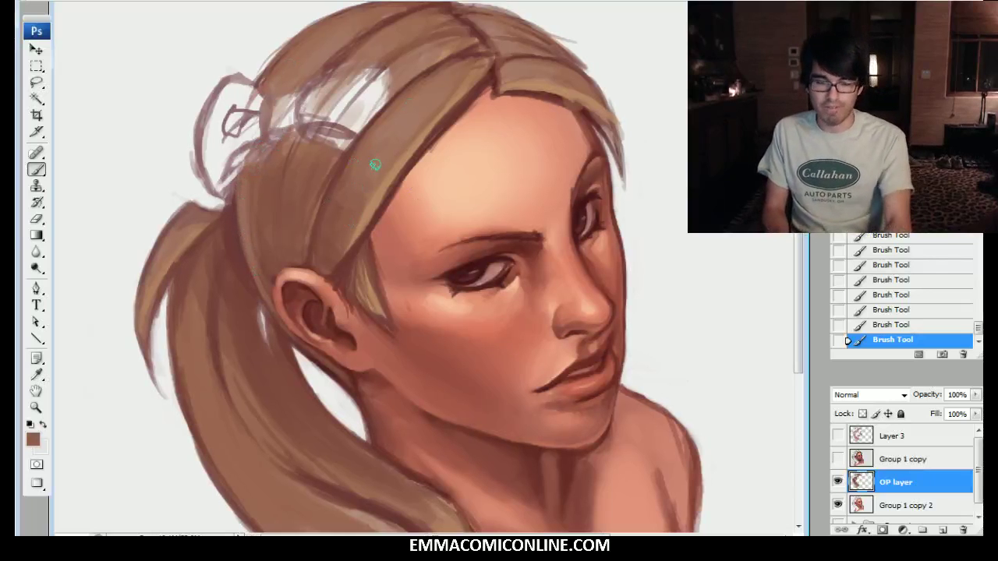
key("bracketright")
key("bracketright")
key("bracketright")
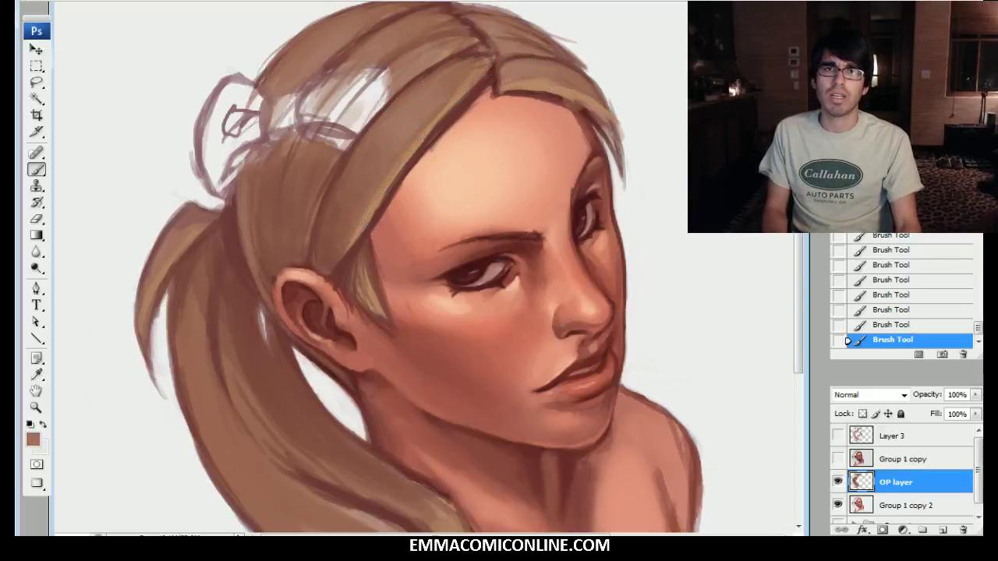
Step: Define the far-side fringe's edge along the forehead with sampled dark red and skin tones, using a smaller brush
left_click(558, 103, "alt")
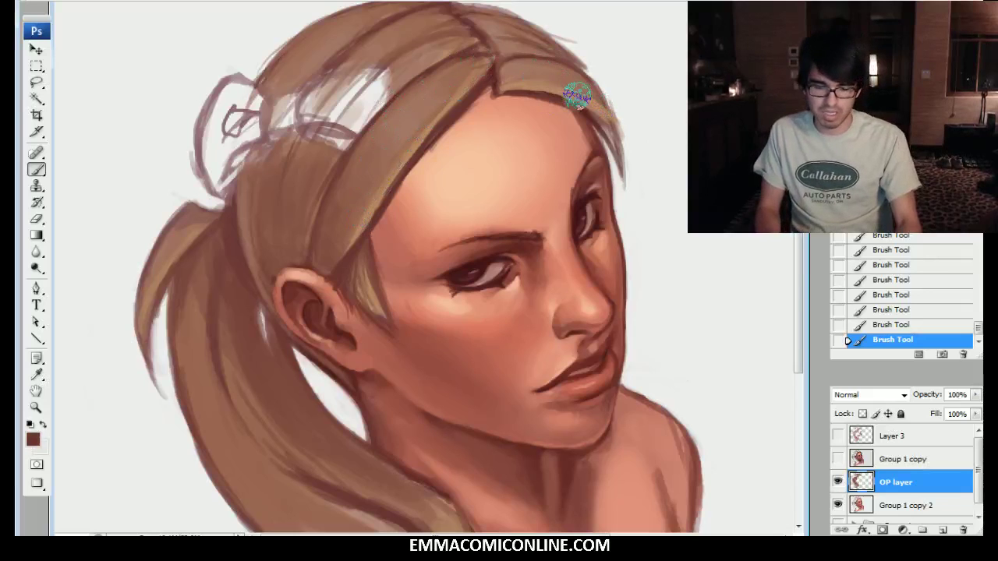
key("[")
key("[")
key("[")
left_click_drag(573, 106, 614, 143)
left_click(587, 103, "alt")
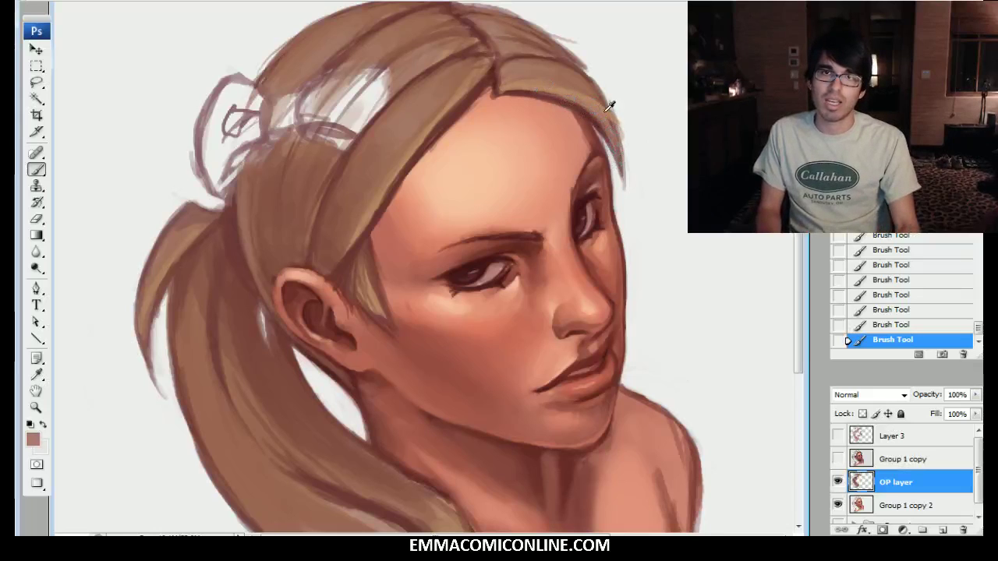
Step: Paint out stray lines outside the hair with the background color and redraw the far-side hair edge in dark red
left_click(579, 75, "alt")
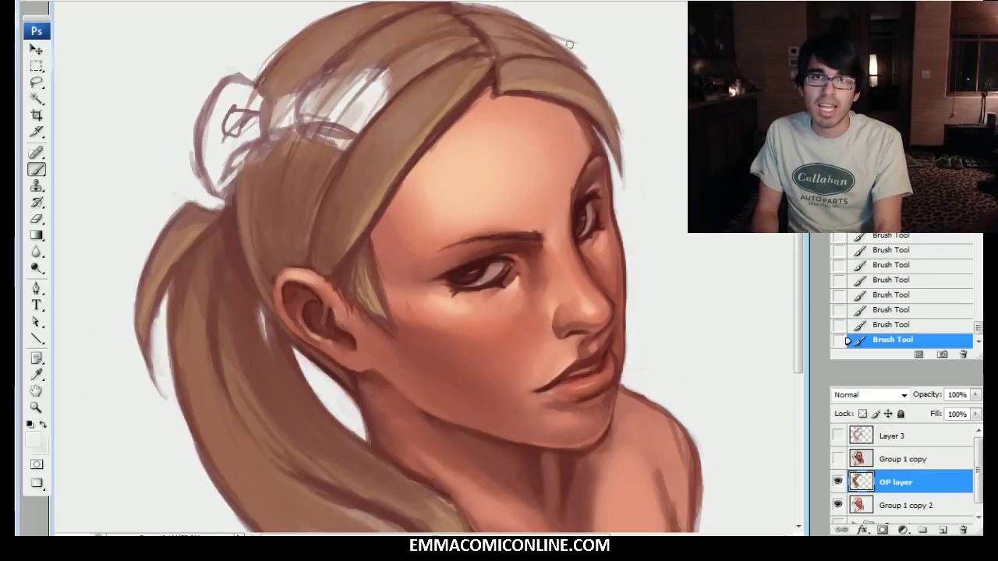
left_click_drag(669, 64, 676, 99)
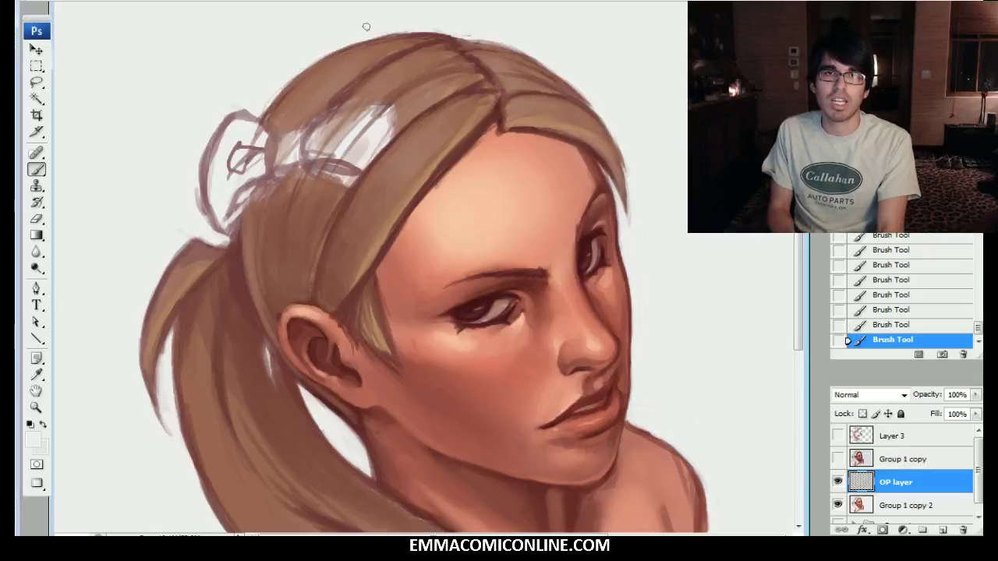
left_click(602, 172, "alt")
left_click_drag(617, 179, 627, 207)
left_click_drag(612, 148, 626, 185)
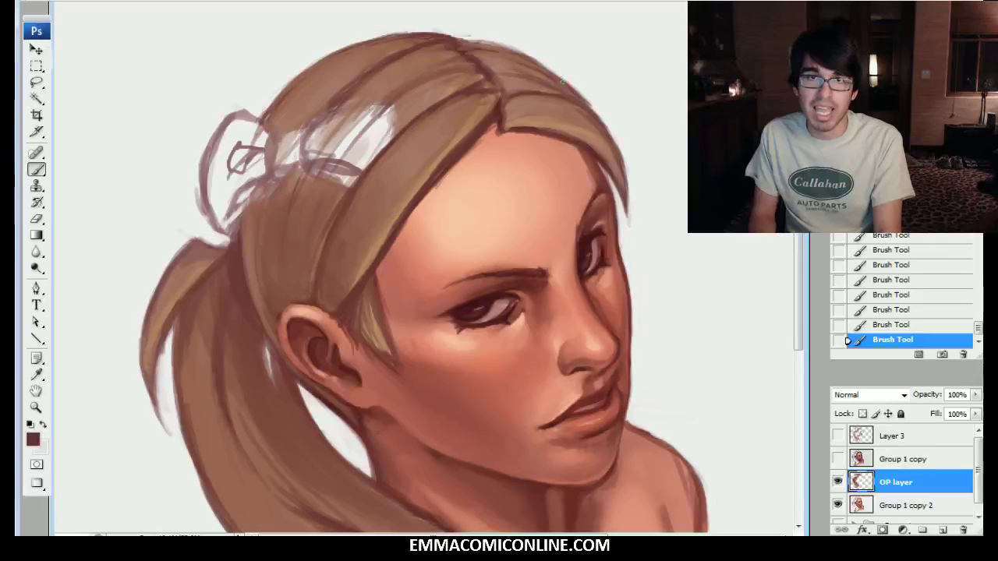
left_click_drag(547, 67, 562, 82)
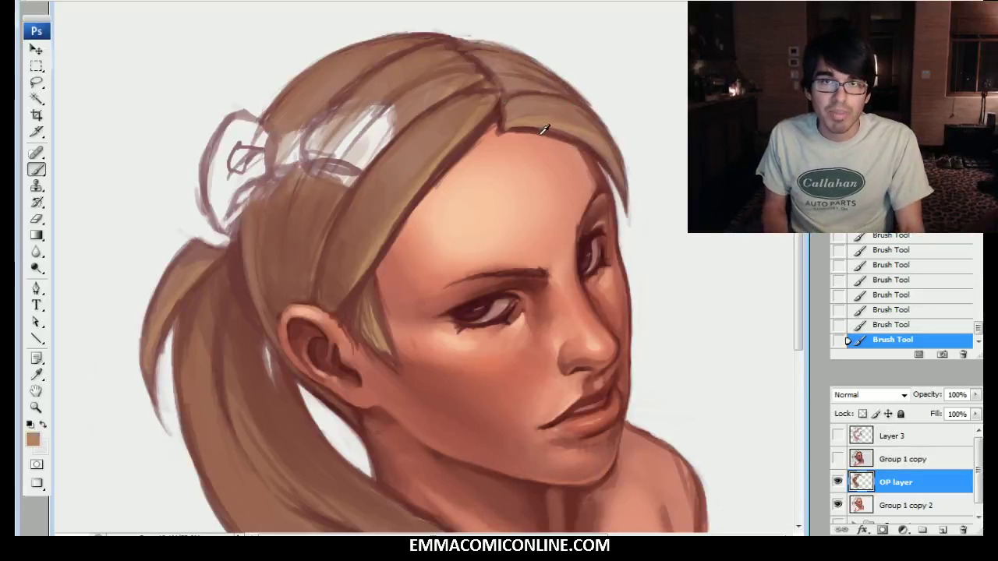
Step: Paint thin light tan strands along the front hair's edge and sideburn, and step back the last few brush strokes
left_click_drag(441, 160, 492, 107)
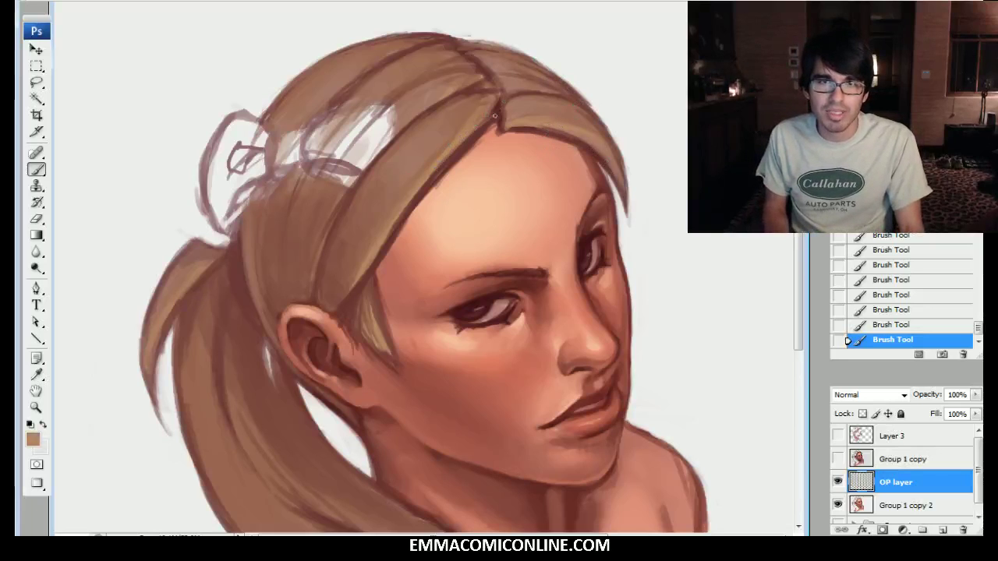
left_click_drag(430, 176, 485, 127)
left_click_drag(406, 207, 430, 179)
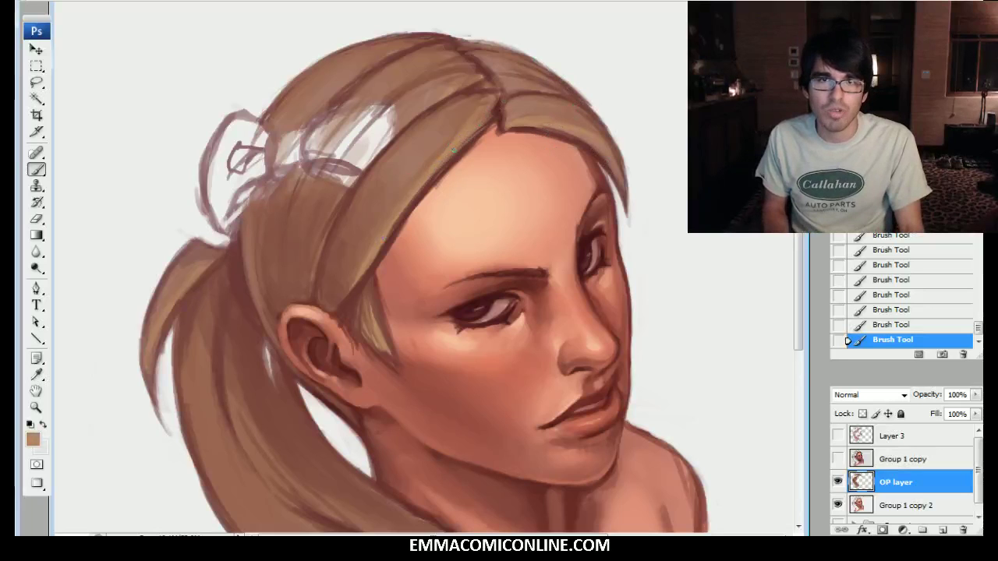
left_click_drag(378, 257, 443, 165)
mouse_move(535, 137)
left_mouse_down()
mouse_move(564, 133)
mouse_move(608, 167)
left_mouse_up()
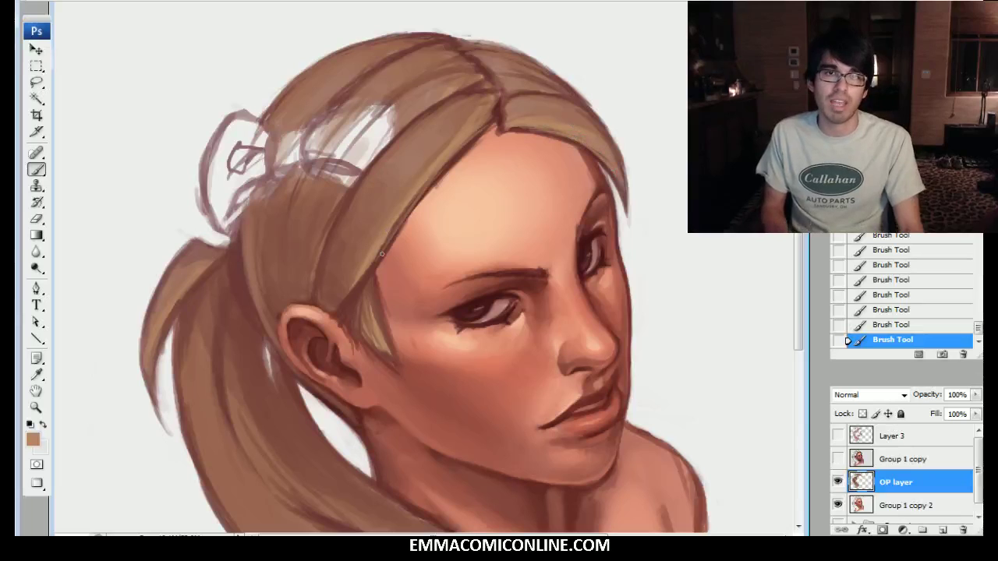
left_click_drag(343, 319, 354, 301)
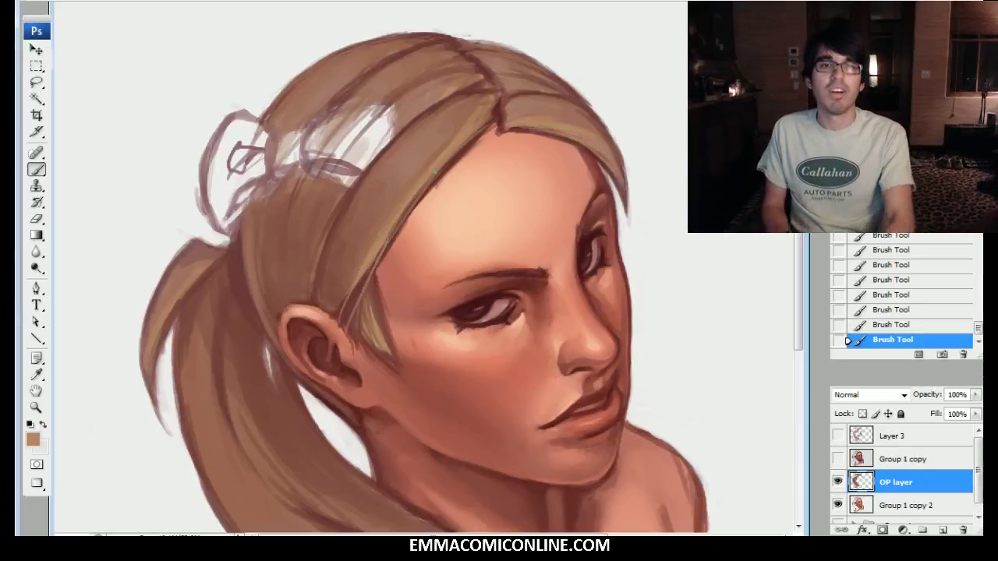
left_click(907, 281)
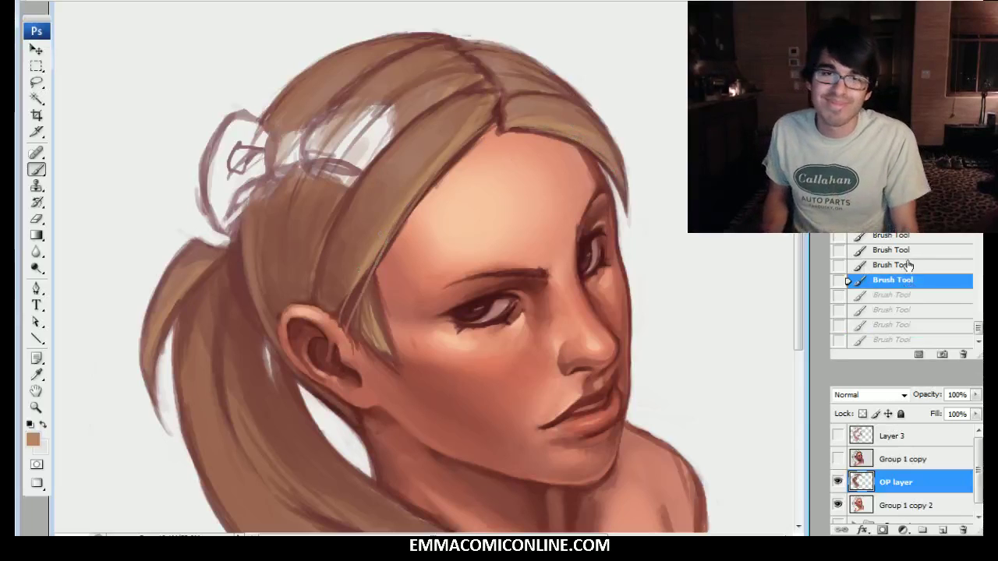
Step: Finish the brushwork along the front hair's edge by the ear and flip the whole canvas horizontally
mouse_move(373, 265)
left_mouse_down()
mouse_move(396, 224)
mouse_move(362, 265)
left_mouse_up()
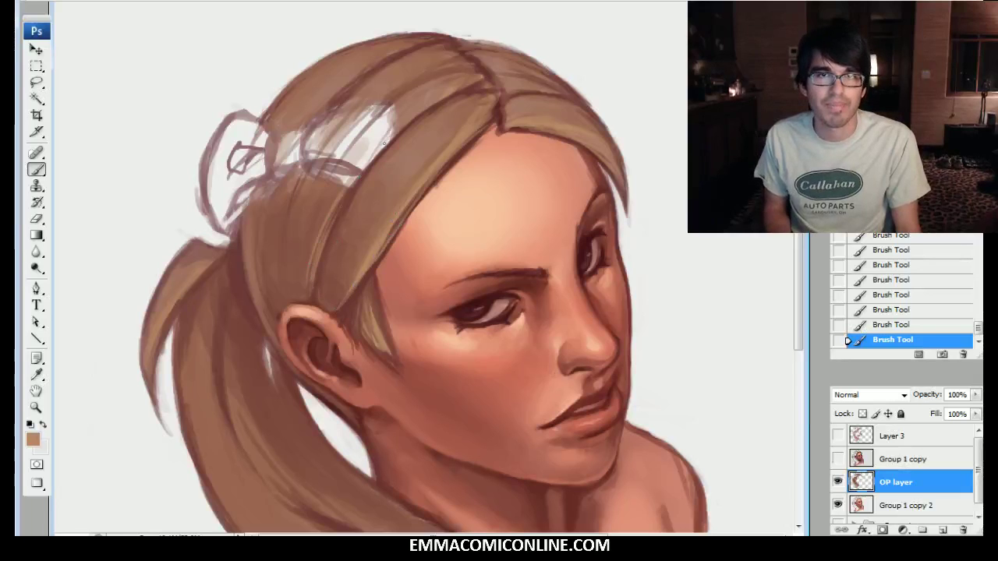
left_click_drag(425, 296, 409, 245)
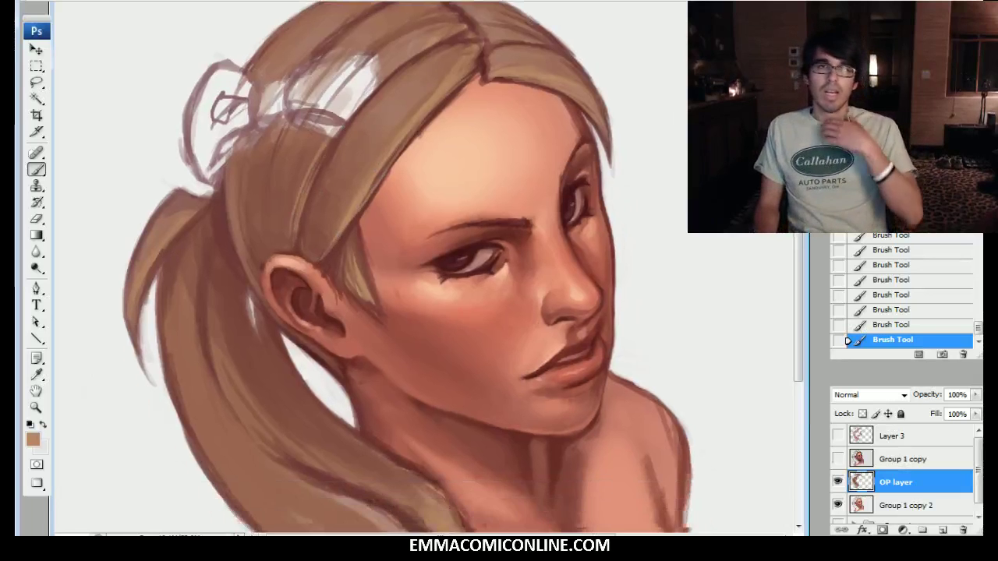
key("ctrl+minus")
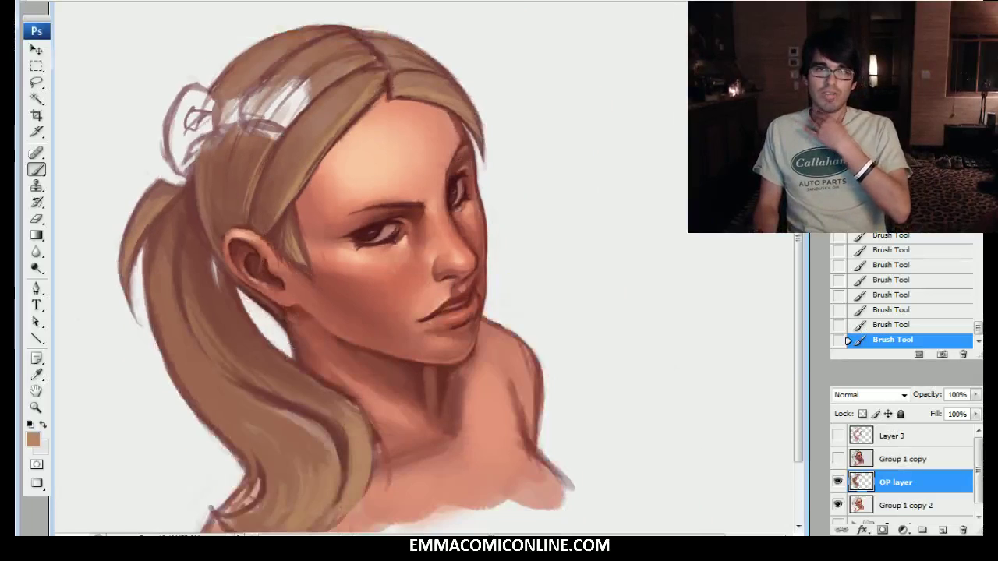
mouse_move(425, 296)
left_mouse_down()
mouse_move(413, 246)
mouse_move(425, 271)
left_mouse_up()
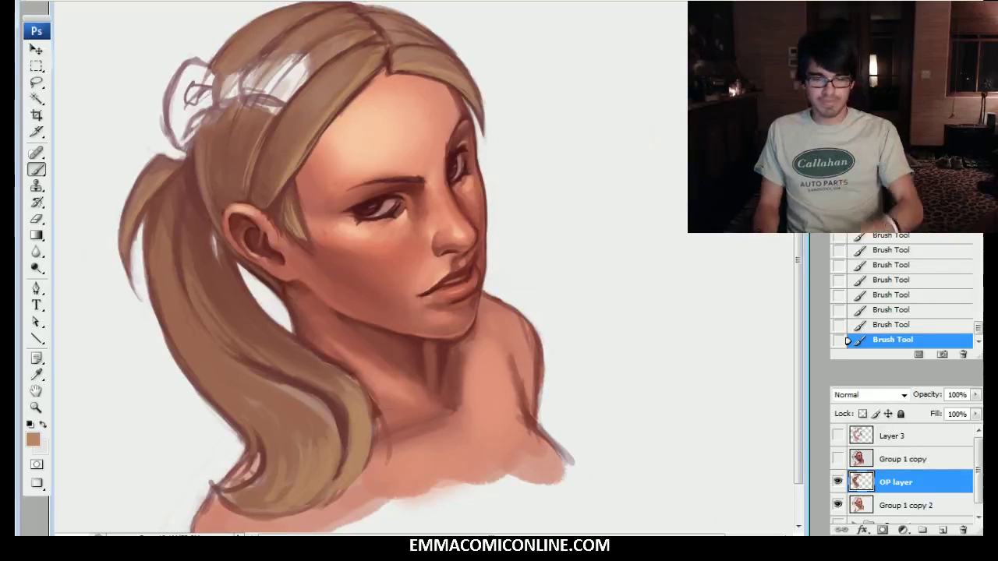
key("ctrl+shift+h")
mouse_move(425, 281)
left_mouse_down()
mouse_move(417, 298)
mouse_move(405, 286)
left_mouse_up()
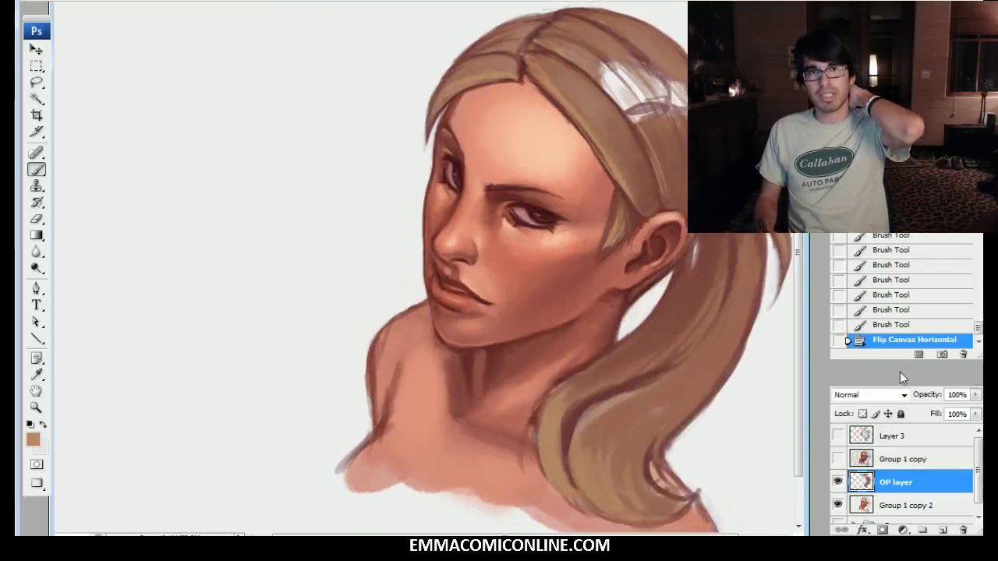
Step: Compare the portrait with the OP layer hidden and shown to examine the repainted hair
left_click(838, 480)
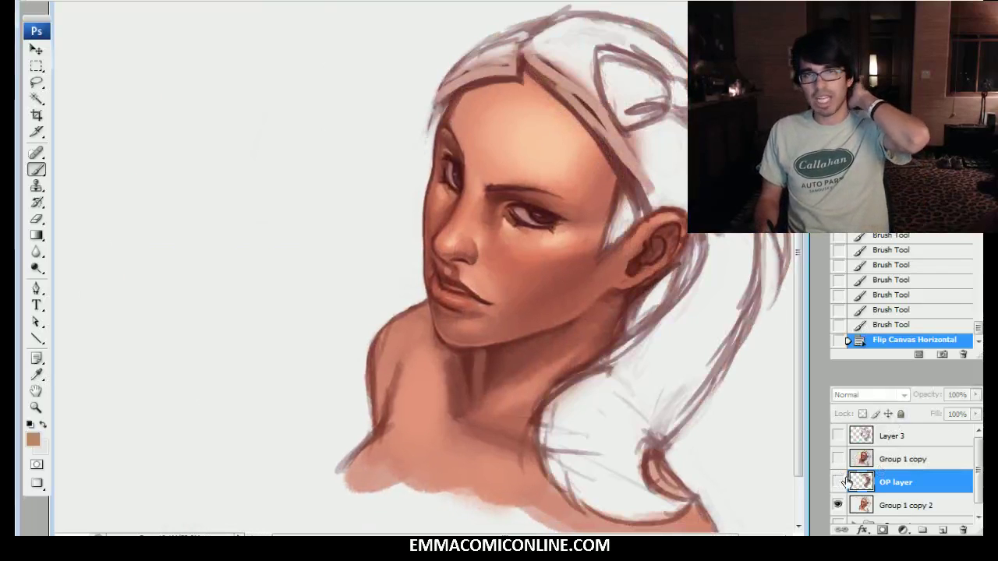
left_click(838, 480)
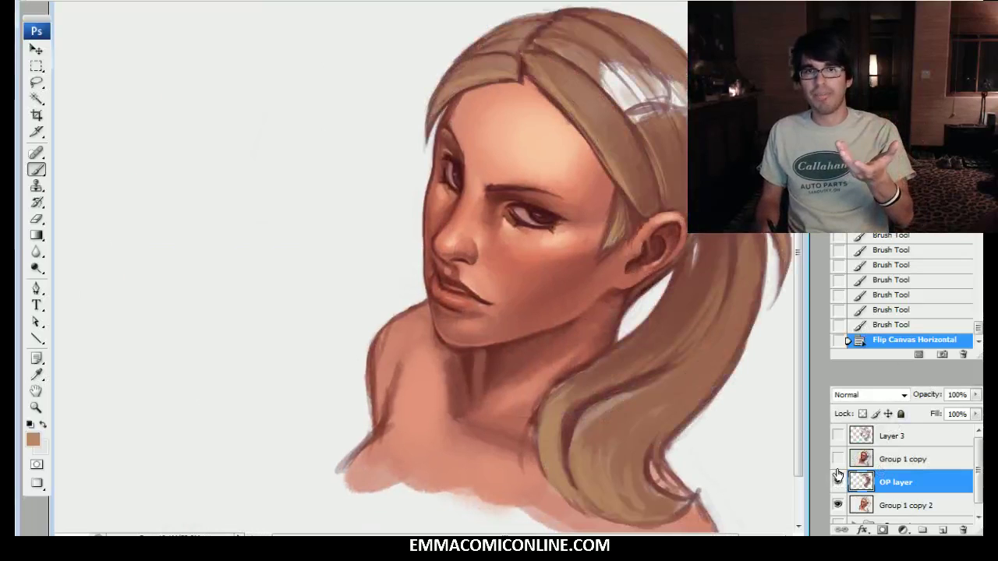
left_click(838, 480)
left_click(838, 480)
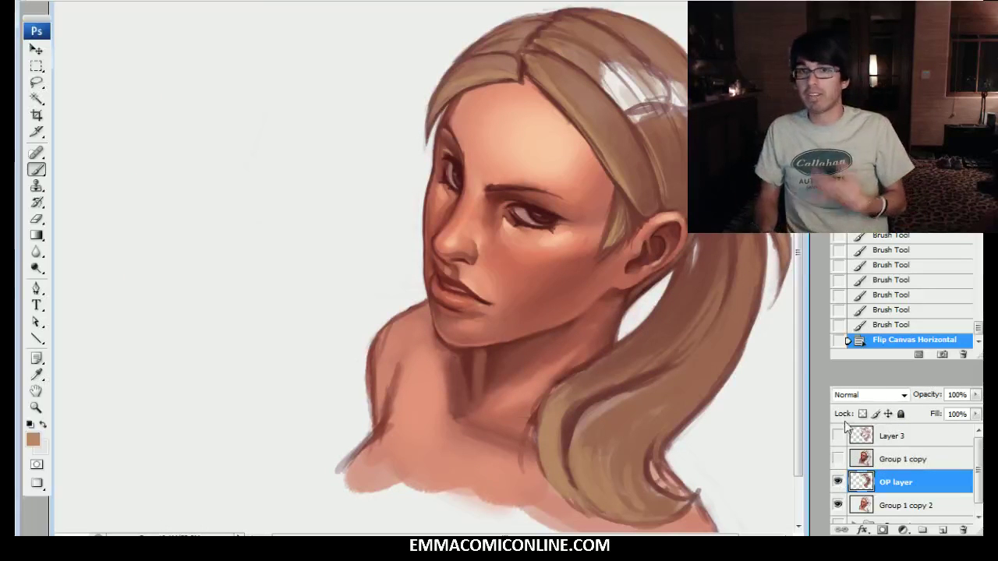
left_click(838, 480)
left_click(838, 482)
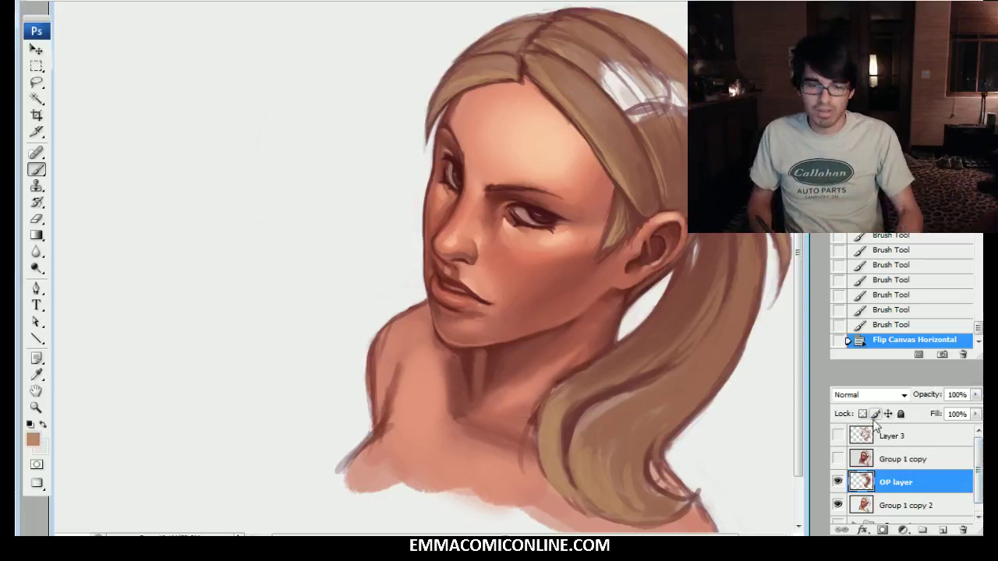
Step: Create a new layer above the OP layer and outline the hair bow in dark red sampled from the eye
key("ctrl+shift+n")
key("Return")
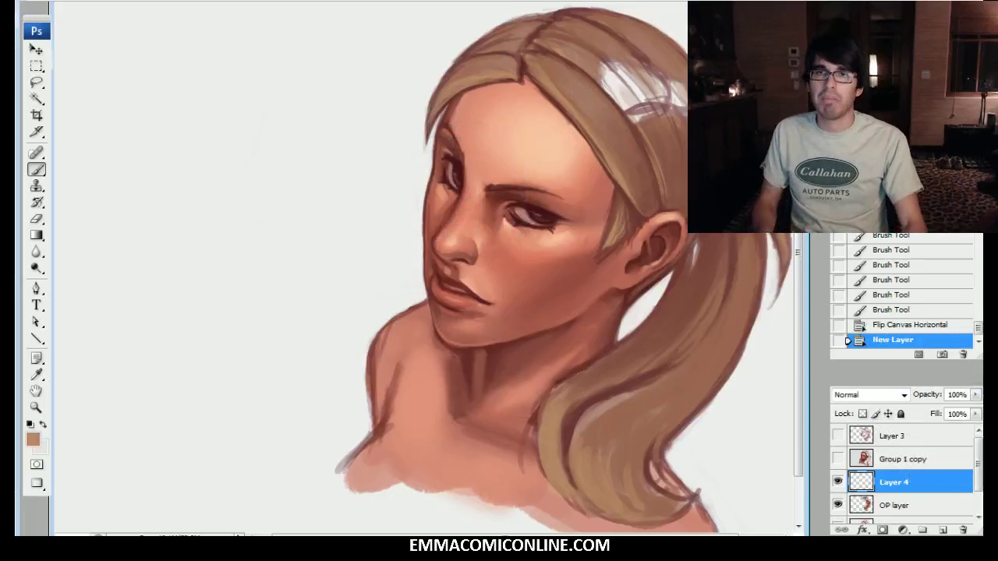
left_click_drag(499, 265, 477, 283)
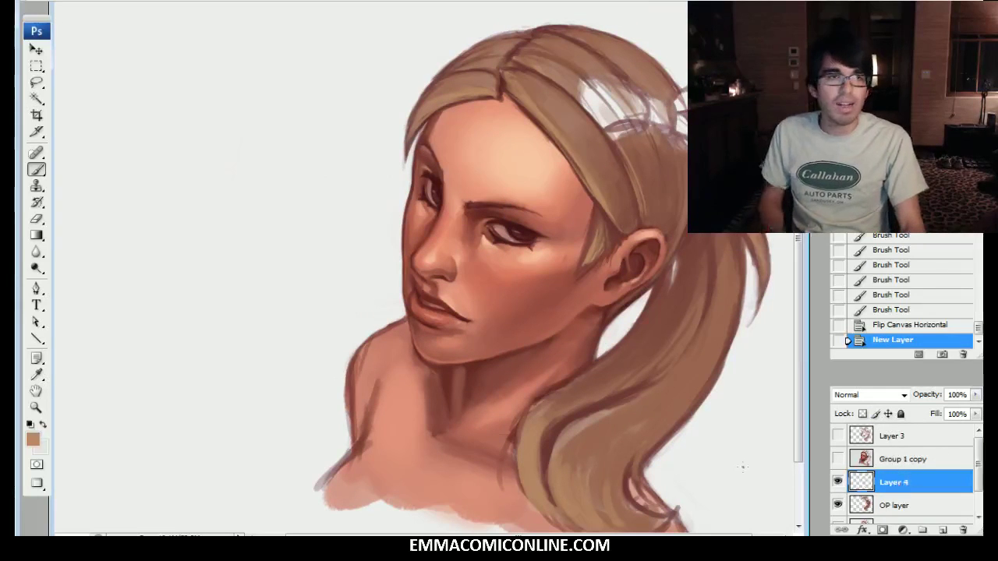
left_click(516, 231, "alt")
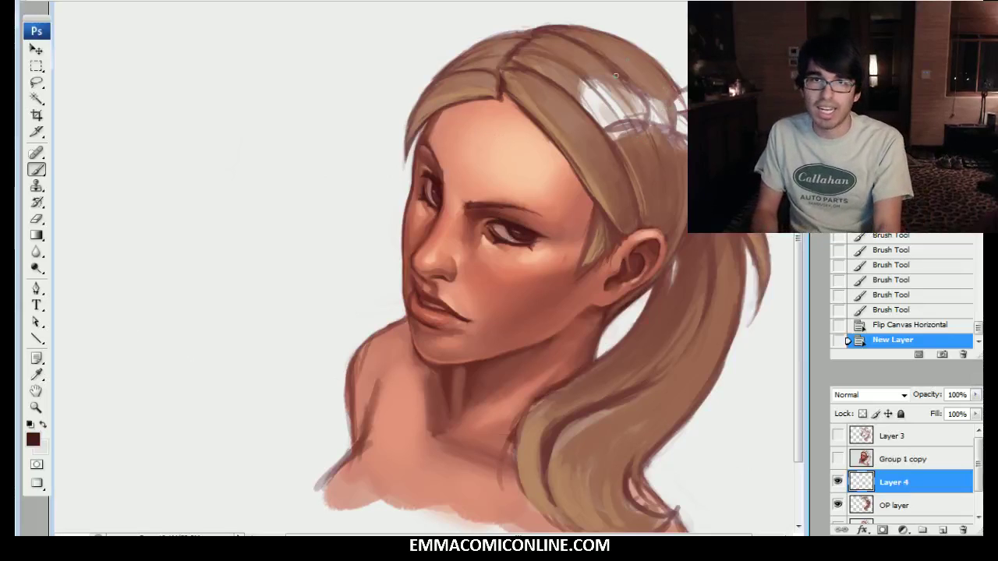
left_click_drag(608, 128, 638, 119)
mouse_move(612, 136)
left_mouse_down()
mouse_move(648, 123)
mouse_move(641, 129)
left_mouse_up()
left_click_drag(613, 141, 636, 132)
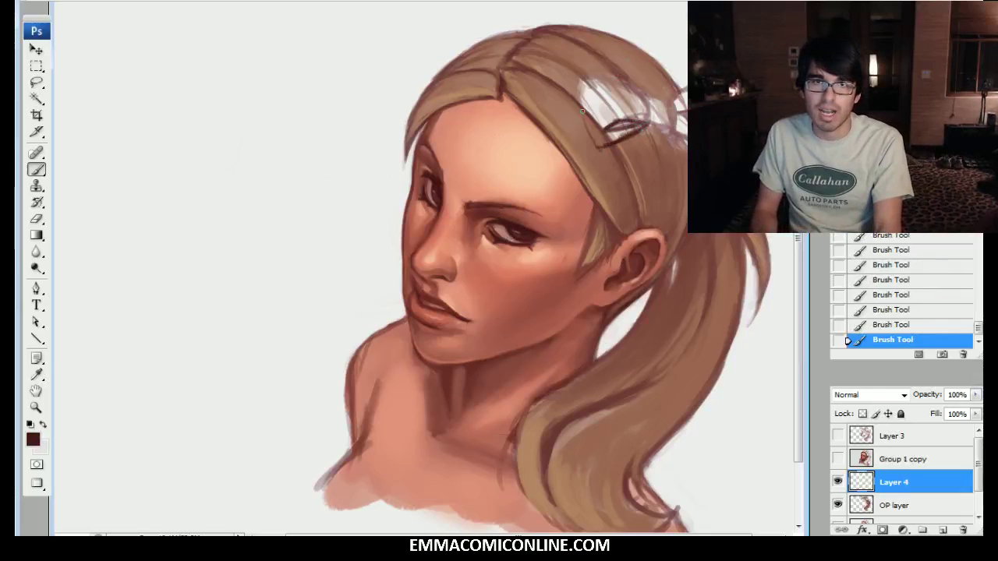
mouse_move(589, 110)
left_mouse_down()
mouse_move(581, 70)
mouse_move(582, 111)
mouse_move(583, 78)
mouse_move(638, 84)
mouse_move(621, 79)
mouse_move(645, 93)
mouse_move(648, 126)
mouse_move(664, 129)
mouse_move(664, 102)
left_mouse_up()
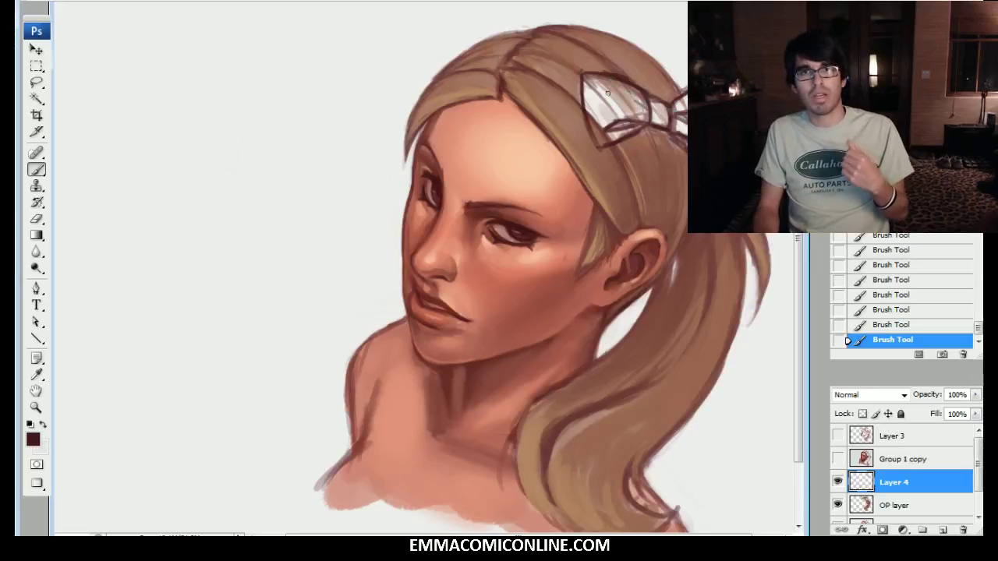
Step: Hide Layer 4 with the bow outline and make the OP layer active and visible
left_click(839, 482)
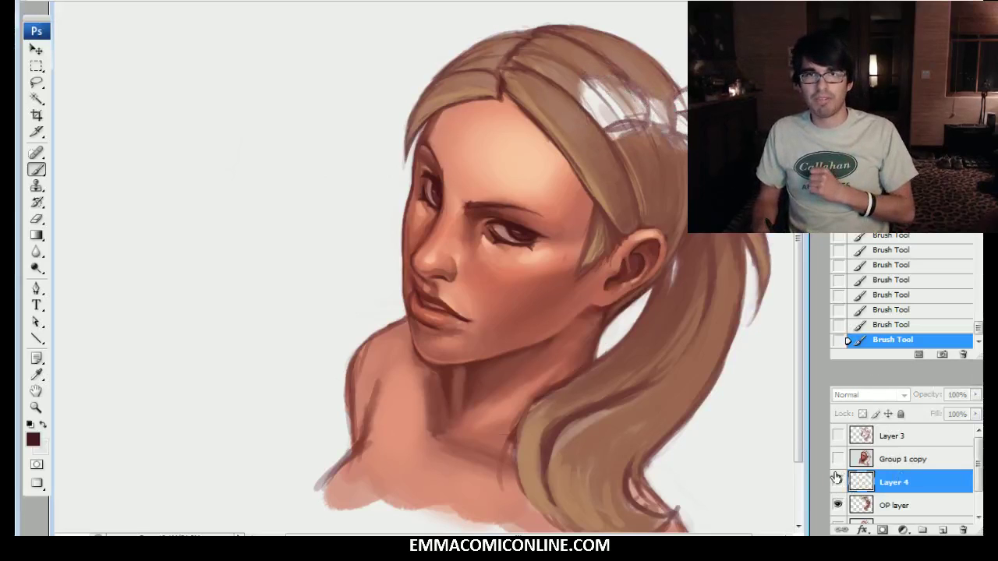
left_click(889, 505)
left_click(837, 504)
left_click(837, 503)
Step: Set the brush color to light pinkish tan #d1a391, based on a sampled hair brown, and choose the K Soft brush
left_click(586, 129, "alt")
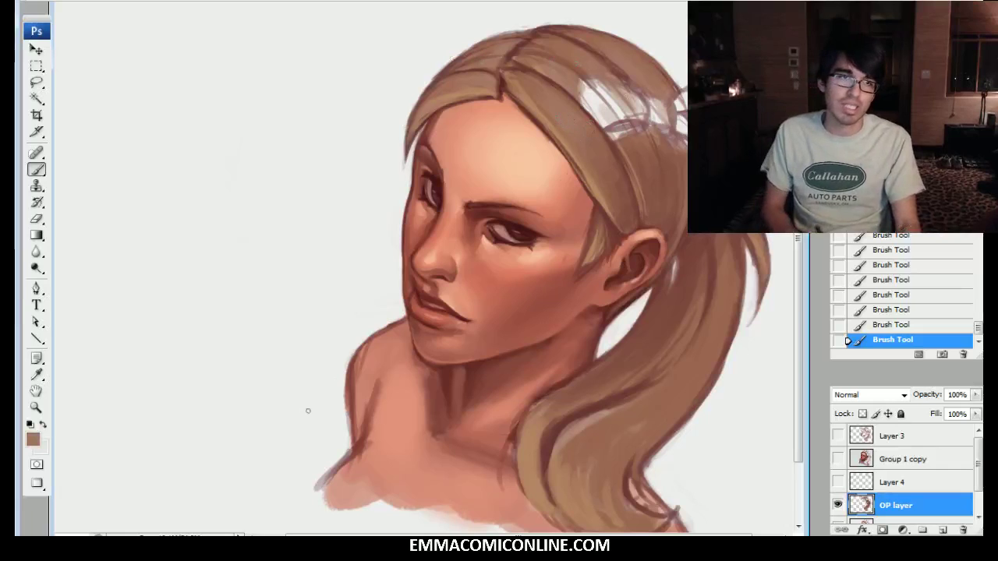
left_click(34, 438)
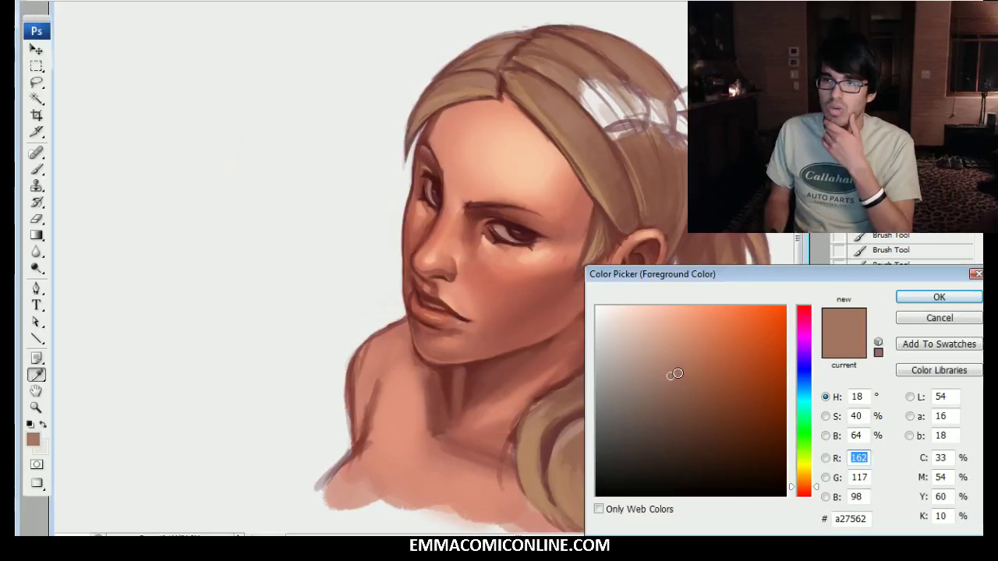
left_click(569, 121)
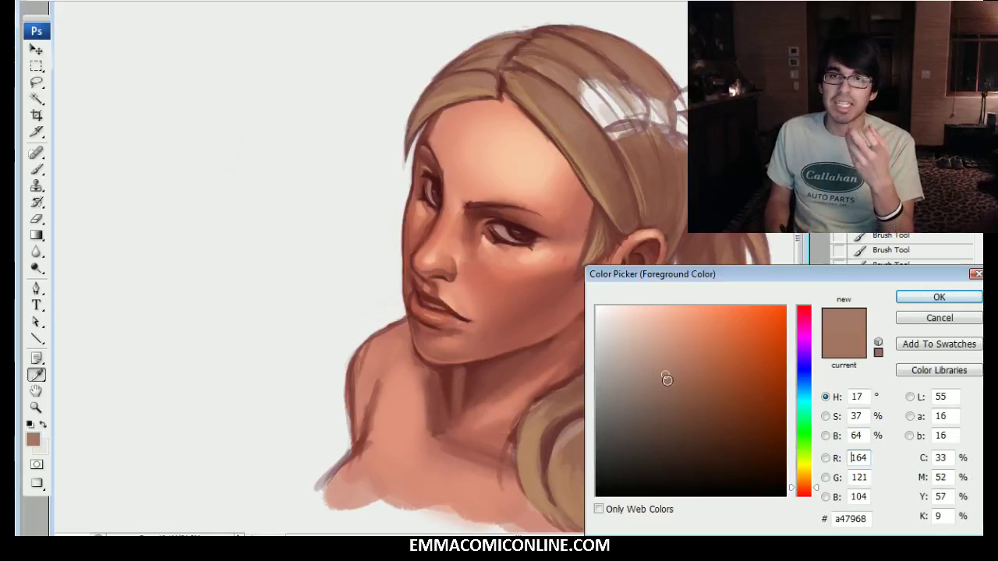
left_click_drag(667, 375, 653, 340)
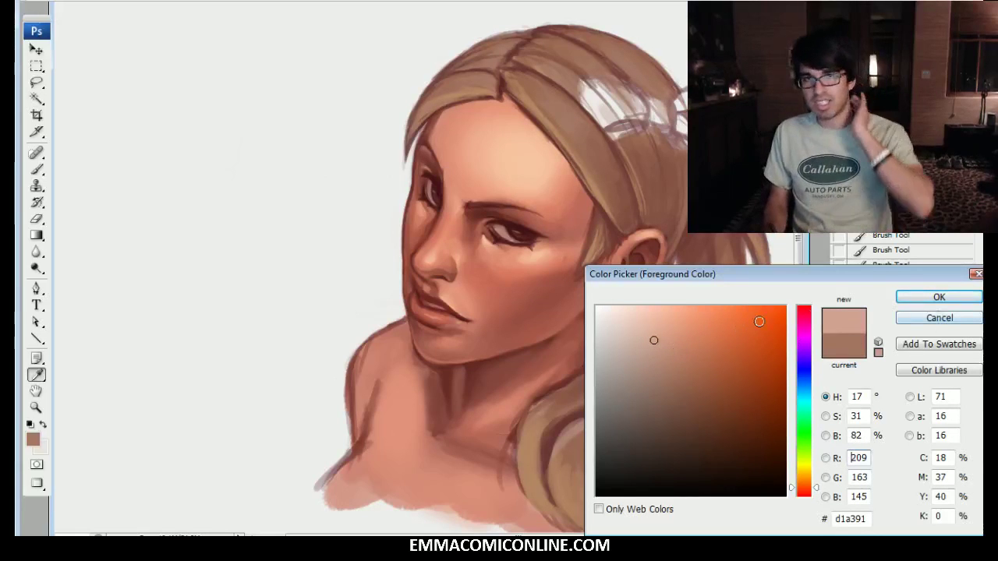
left_click(932, 300)
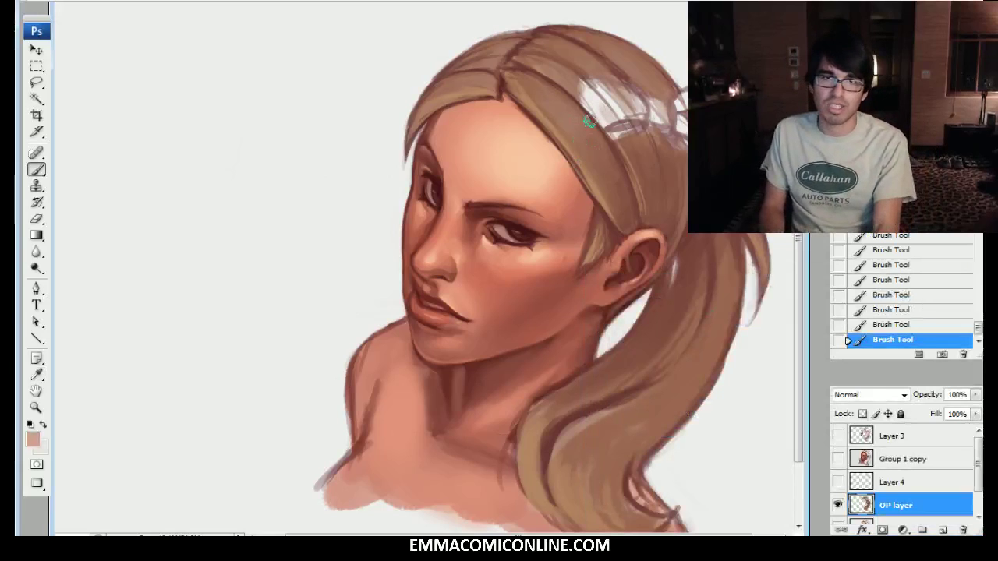
right_click(591, 181)
double_click(647, 301)
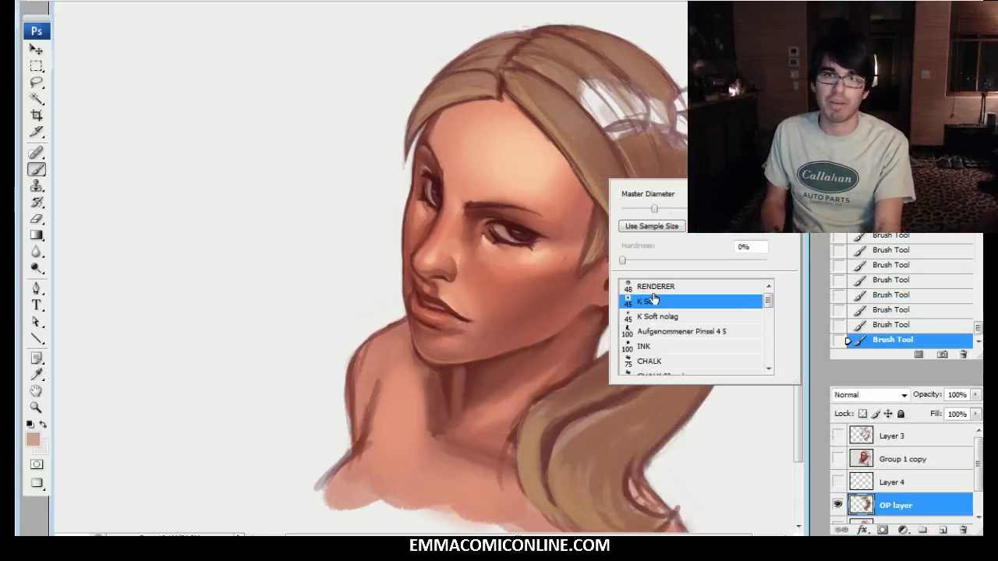
Step: Add a new layer above the OP layer and paint soft pinkish highlights over the front hair, crown and parting
left_click(878, 485)
left_click(897, 504)
key("ctrl+shift+n")
key("Return")
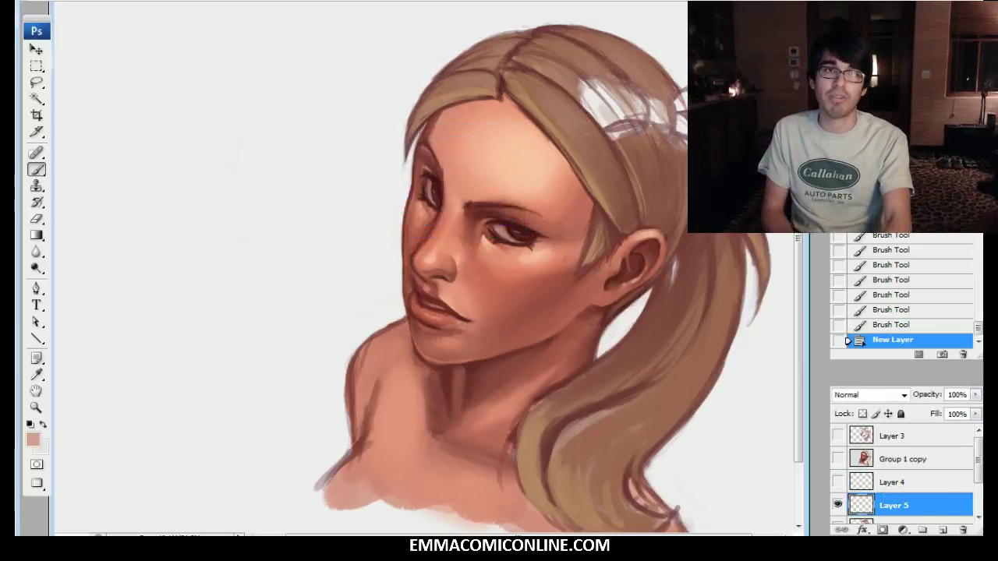
mouse_move(543, 90)
left_mouse_down()
mouse_move(616, 177)
mouse_move(581, 148)
left_mouse_up()
mouse_move(539, 94)
left_mouse_down()
mouse_move(650, 135)
mouse_move(634, 123)
mouse_move(639, 159)
left_mouse_up()
left_click_drag(602, 101, 635, 159)
left_click_drag(537, 90, 581, 175)
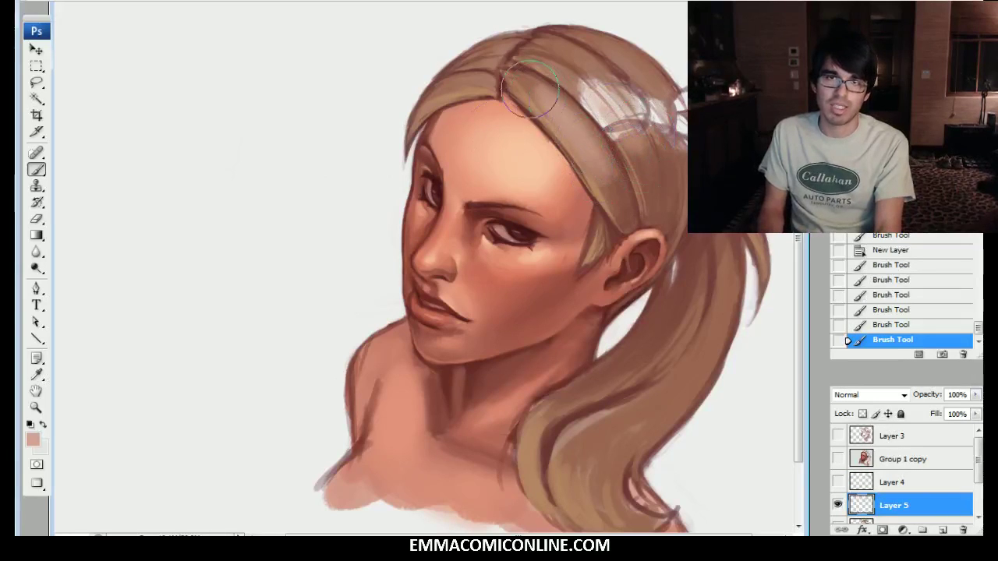
mouse_move(623, 128)
left_mouse_down()
mouse_move(612, 85)
mouse_move(659, 111)
left_mouse_up()
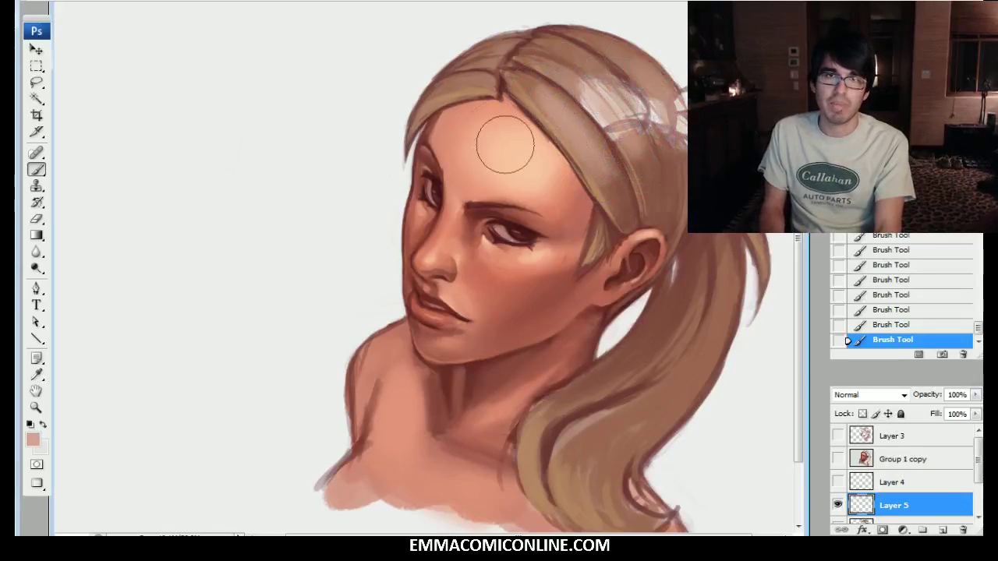
key("bracketleft")
key("bracketleft")
key("bracketleft")
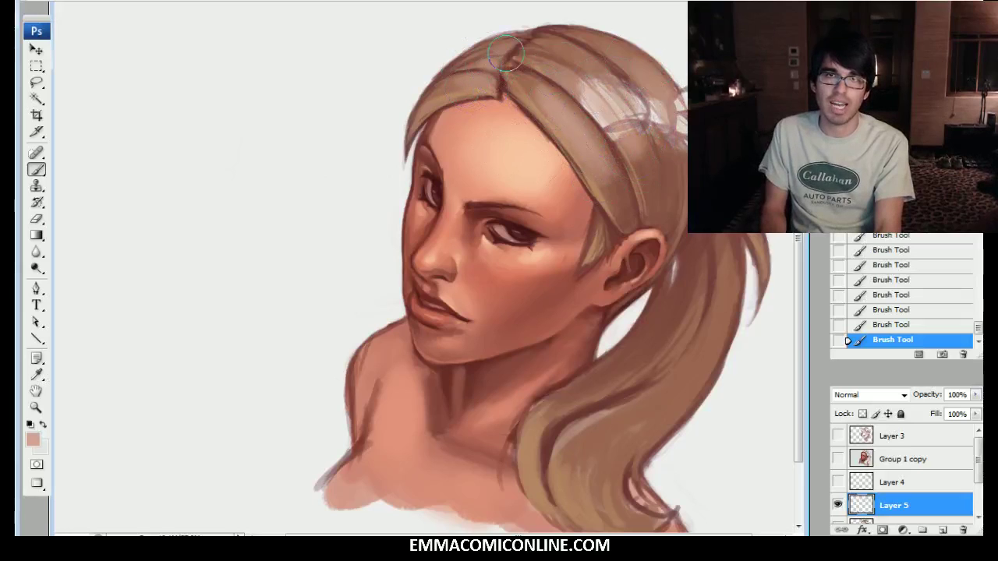
Step: Mix a lighter, warmer tan and brush broad soft highlights across the front hair section and crown with a larger brush
left_click(35, 441)
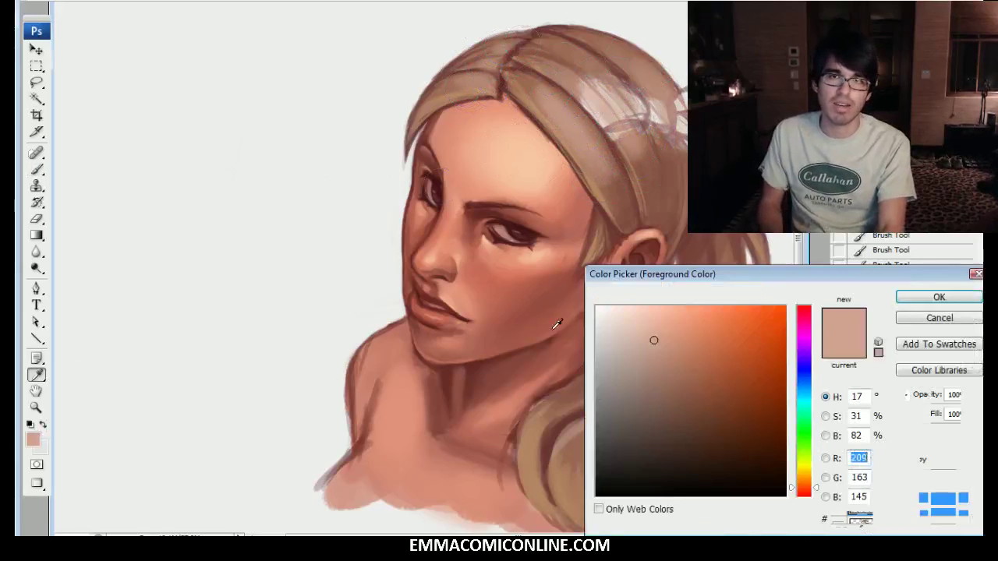
left_click(664, 325)
left_click(659, 330)
left_click_drag(820, 489, 820, 484)
left_click(919, 301)
key("bracketright")
key("bracketright")
key("bracketright")
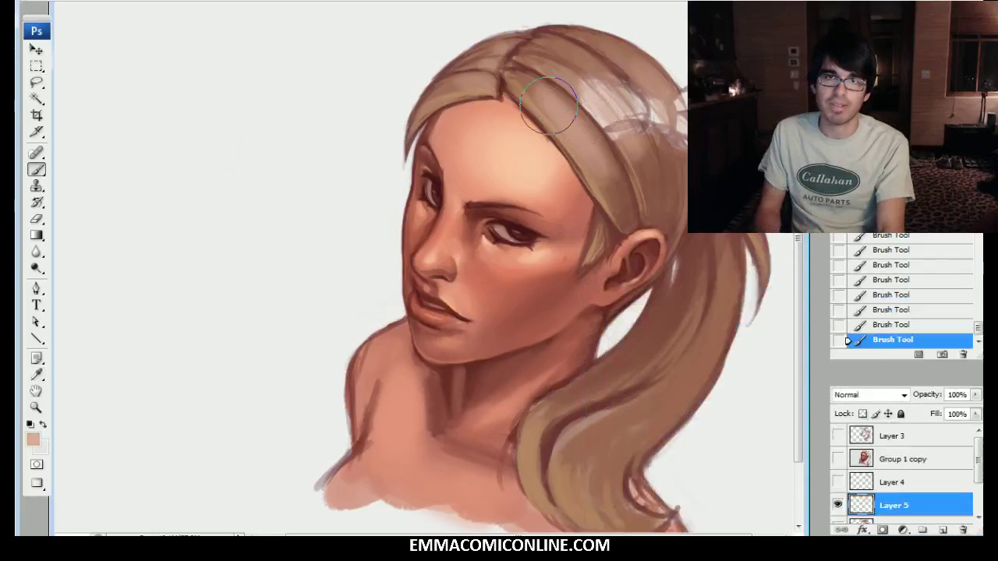
left_click_drag(551, 107, 619, 197)
left_click_drag(550, 90, 628, 144)
left_click_drag(581, 86, 639, 167)
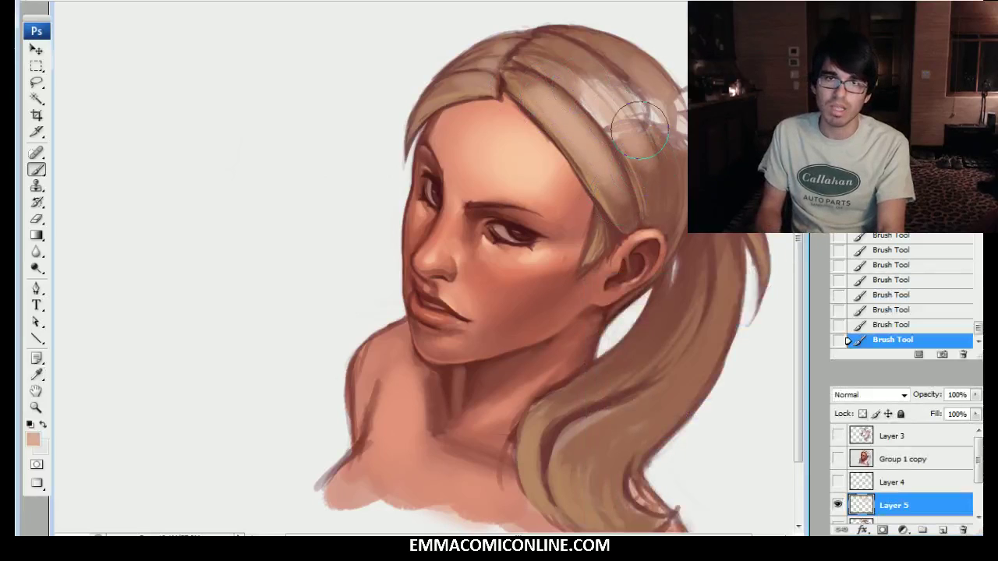
mouse_move(630, 49)
left_mouse_down()
mouse_move(670, 145)
mouse_move(651, 173)
mouse_move(652, 198)
mouse_move(620, 203)
left_mouse_up()
mouse_move(534, 86)
left_mouse_down()
mouse_move(483, 92)
mouse_move(498, 56)
left_mouse_up()
Step: Brighten the hair above the ear and around the bow area with soft peach strokes, varying the brush size
key("bracketleft")
key("bracketleft")
key("bracketleft")
key("bracketright")
key("bracketright")
key("bracketright")
left_click_drag(581, 136, 612, 195)
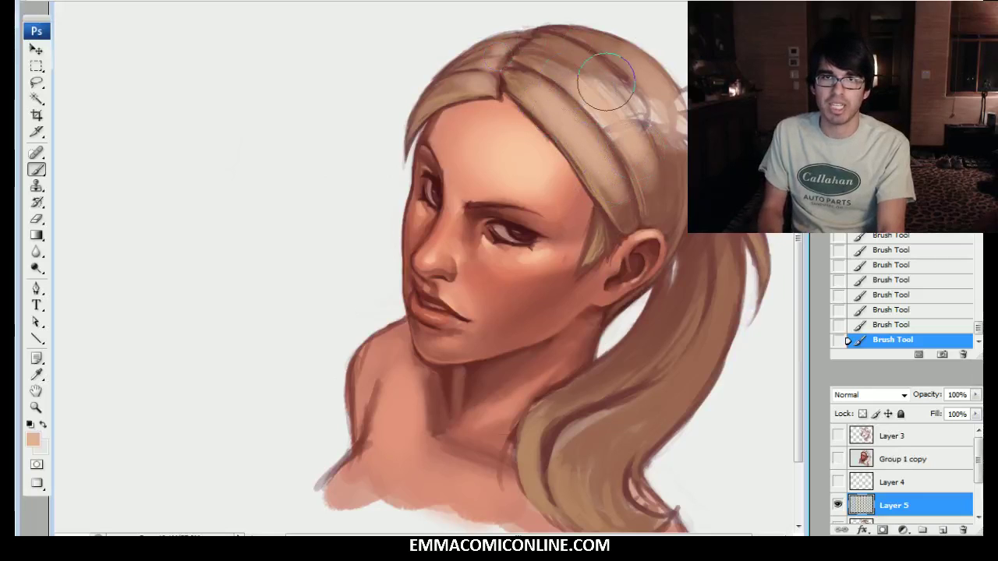
left_click_drag(613, 99, 624, 169)
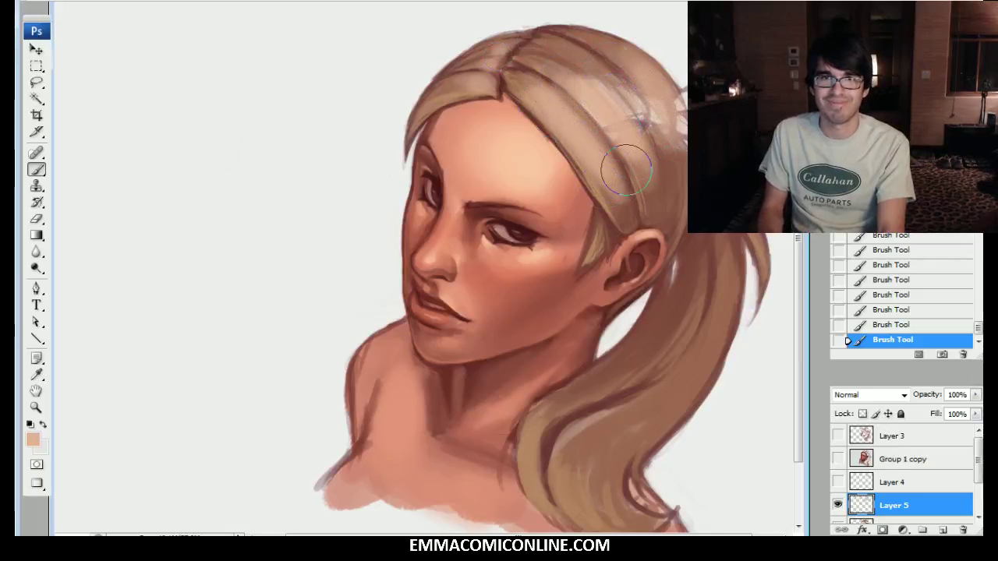
key("bracketleft")
key("bracketleft")
key("bracketleft")
mouse_move(577, 106)
left_mouse_down()
mouse_move(639, 123)
mouse_move(629, 99)
mouse_move(656, 97)
mouse_move(671, 144)
left_mouse_up()
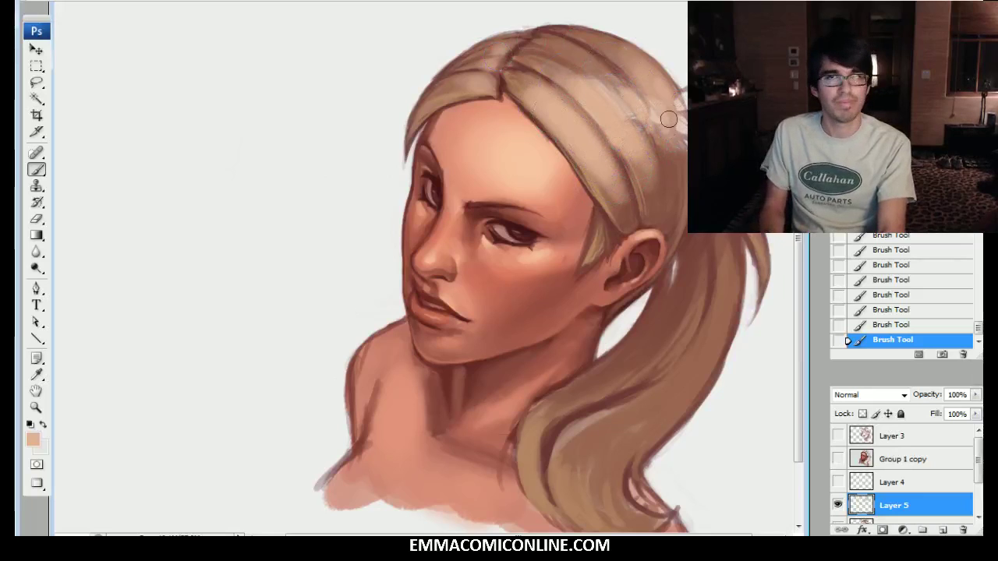
Step: Paint soft light highlights over the ponytail's lower curl with a larger brush, sampling nearby hair tones
key("bracketright")
key("bracketright")
key("bracketright")
mouse_move(539, 437)
left_mouse_down()
mouse_move(580, 397)
mouse_move(611, 394)
left_mouse_up()
key("bracketright")
key("bracketright")
mouse_move(584, 450)
left_mouse_down()
mouse_move(632, 419)
mouse_move(610, 437)
mouse_move(648, 432)
mouse_move(628, 429)
mouse_move(683, 371)
mouse_move(641, 422)
left_mouse_up()
key("bracketright")
key("bracketright")
key("bracketright")
left_click(667, 402, "alt")
left_click(602, 448, "alt")
left_click_drag(597, 455, 659, 456)
left_click(673, 390, "alt")
mouse_move(634, 403)
left_mouse_down()
mouse_move(598, 411)
mouse_move(611, 475)
mouse_move(587, 484)
mouse_move(579, 457)
left_mouse_up()
Step: Show Layer 4 briefly to check the bow outline against the highlighted hair, and hide it again
key("bracketleft")
key("bracketleft")
left_click(575, 140, "alt")
key("ctrl+plus")
mouse_move(624, 140)
left_mouse_down()
mouse_move(544, 165)
mouse_move(450, 224)
mouse_move(656, 200)
mouse_move(592, 212)
left_mouse_up()
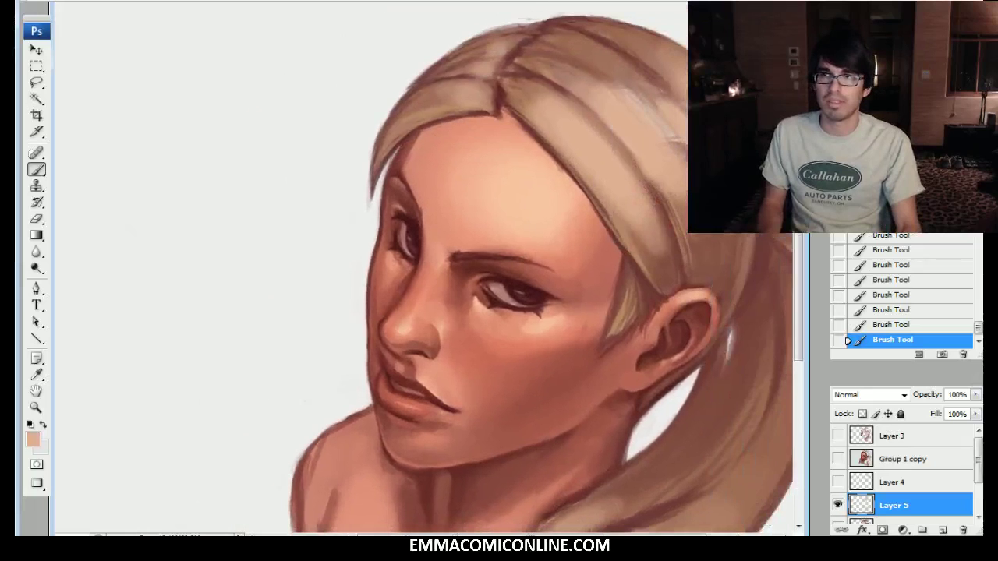
left_click(838, 477)
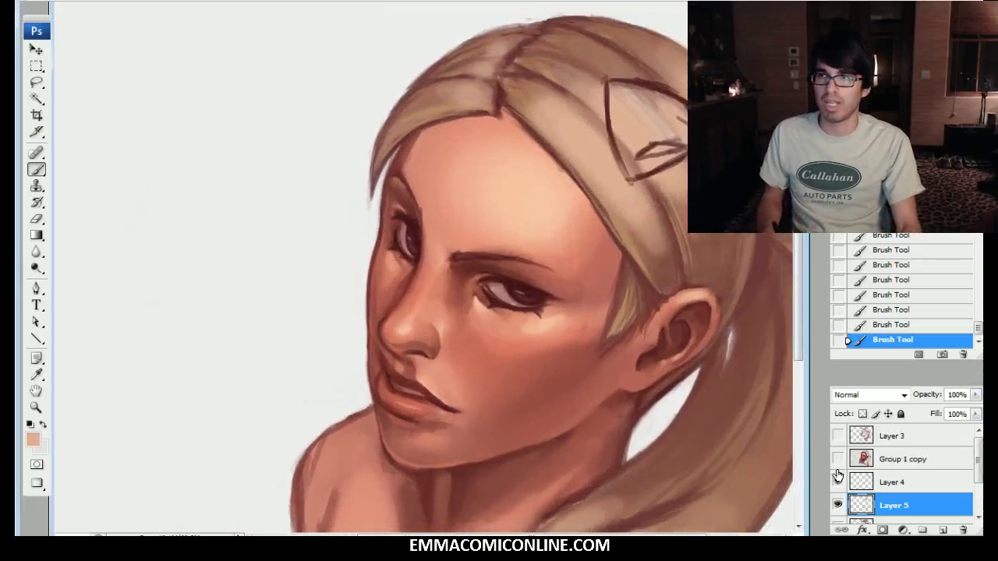
left_click(838, 477)
left_click_drag(613, 171, 463, 190)
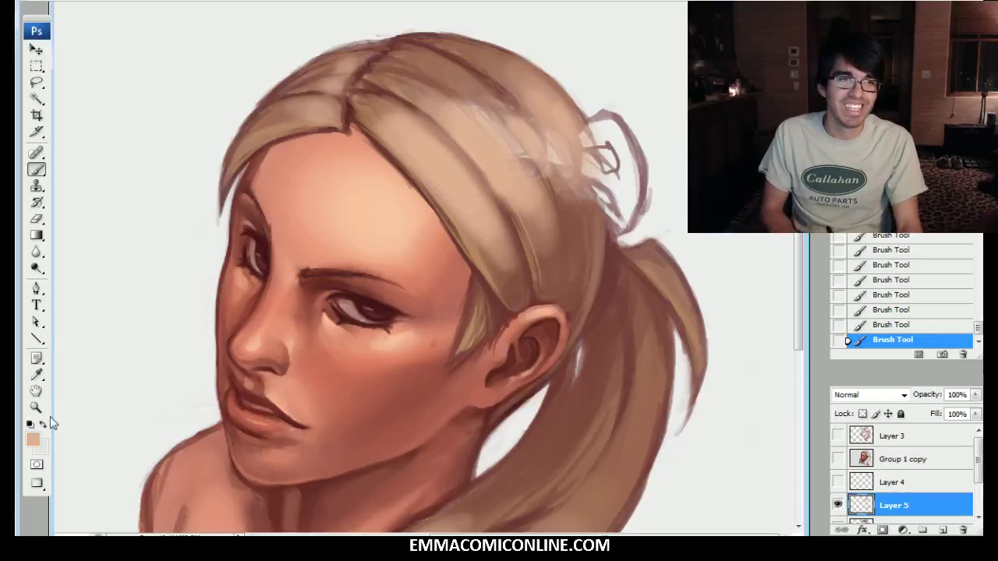
Step: Mix a pale, yellower cream foreground colour and paint bright highlight strokes on the front hair section and near the parting
left_click(33, 441)
left_click_drag(658, 329, 650, 311)
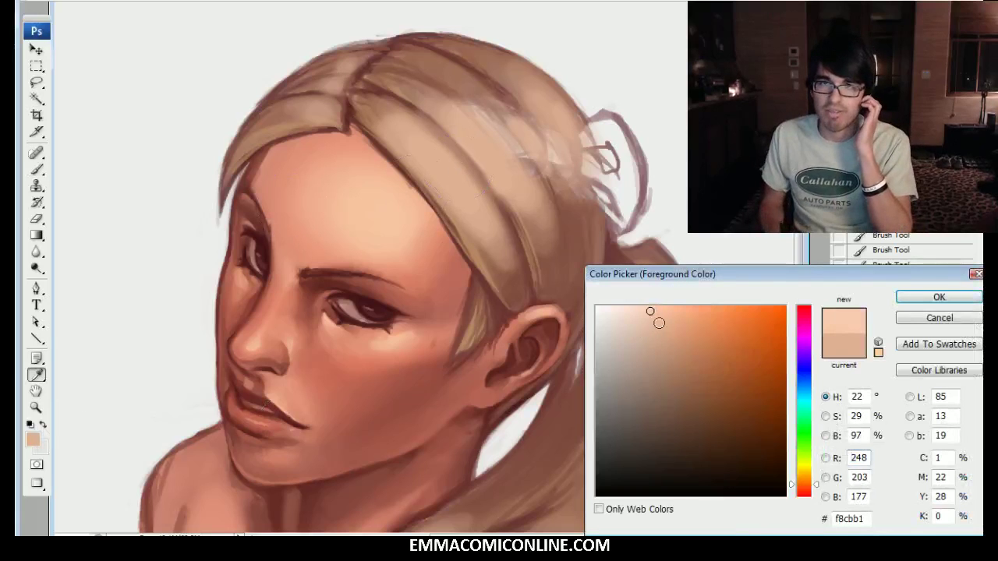
left_click_drag(804, 474, 816, 479)
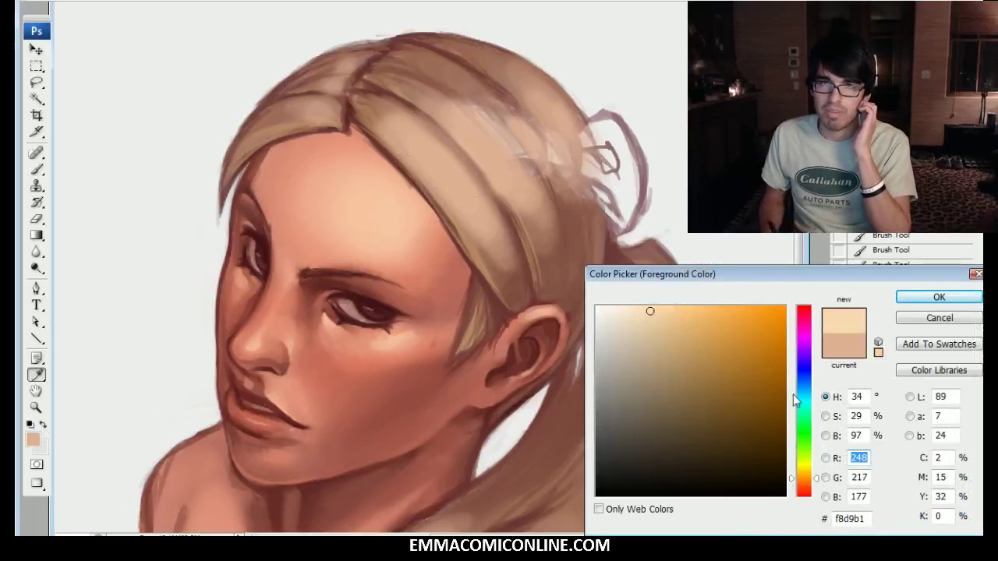
left_click_drag(650, 313, 644, 311)
left_click(944, 297)
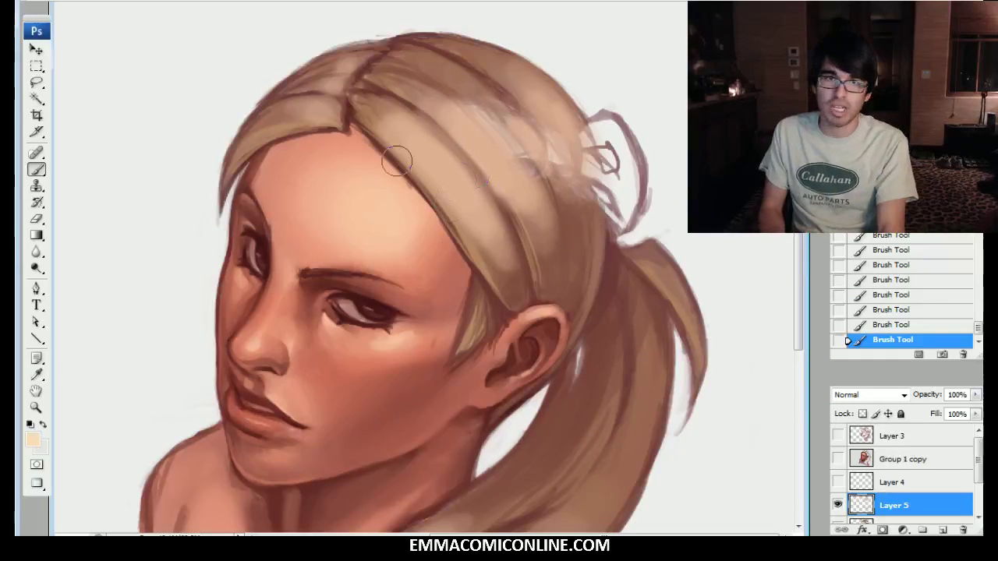
mouse_move(413, 141)
left_mouse_down()
mouse_move(451, 177)
mouse_move(422, 159)
mouse_move(475, 191)
mouse_move(516, 180)
mouse_move(490, 160)
mouse_move(498, 168)
mouse_move(449, 178)
left_mouse_up()
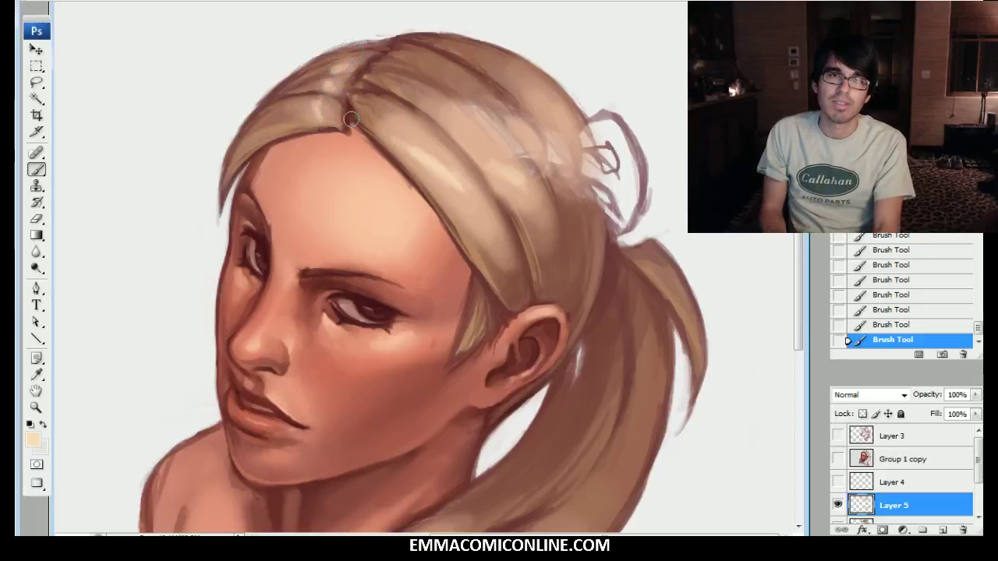
Step: Sketch large circular guide strokes around the head to illustrate the highlight's halo shape, and undo them
mouse_move(413, 31)
left_mouse_down()
mouse_move(354, 58)
mouse_move(488, 214)
mouse_move(391, 187)
left_mouse_up()
mouse_move(390, 72)
left_mouse_down()
mouse_move(347, 175)
mouse_move(600, 191)
mouse_move(326, 212)
left_mouse_up()
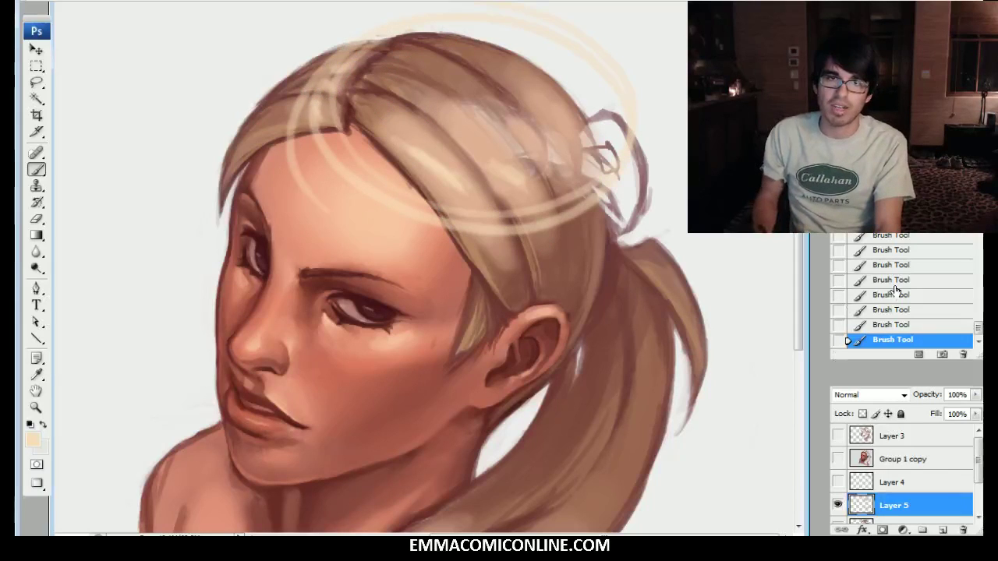
key("ctrl+alt+z")
key("ctrl+alt+z")
key("ctrl+alt+z")
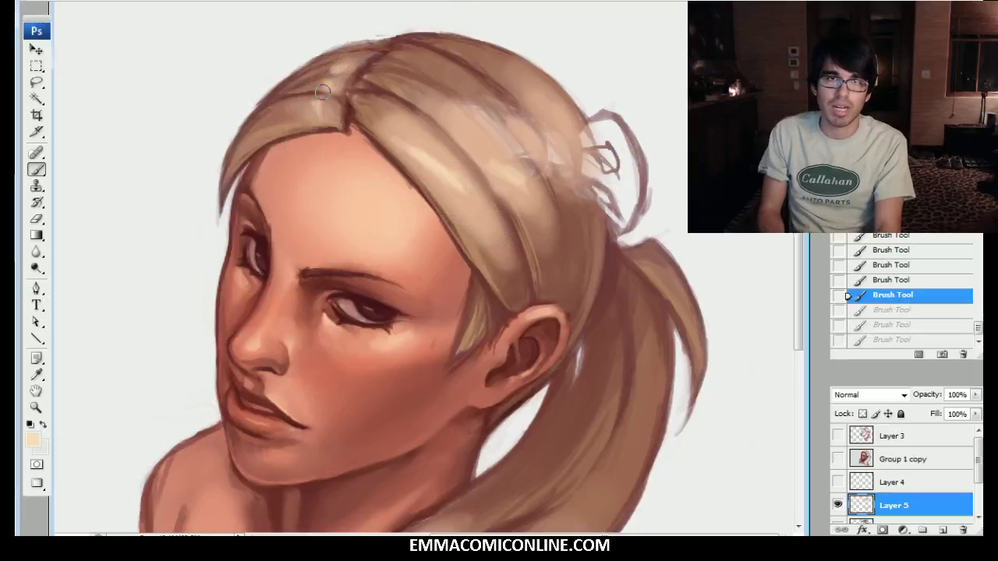
Step: Paint a curved cream highlight band across the hair beside the parting and around the back of the crown
left_click_drag(333, 72, 324, 111)
left_click_drag(348, 55, 330, 138)
mouse_move(452, 200)
left_mouse_down()
mouse_move(492, 207)
mouse_move(517, 197)
mouse_move(569, 155)
mouse_move(570, 127)
left_mouse_up()
left_click_drag(485, 204, 530, 83)
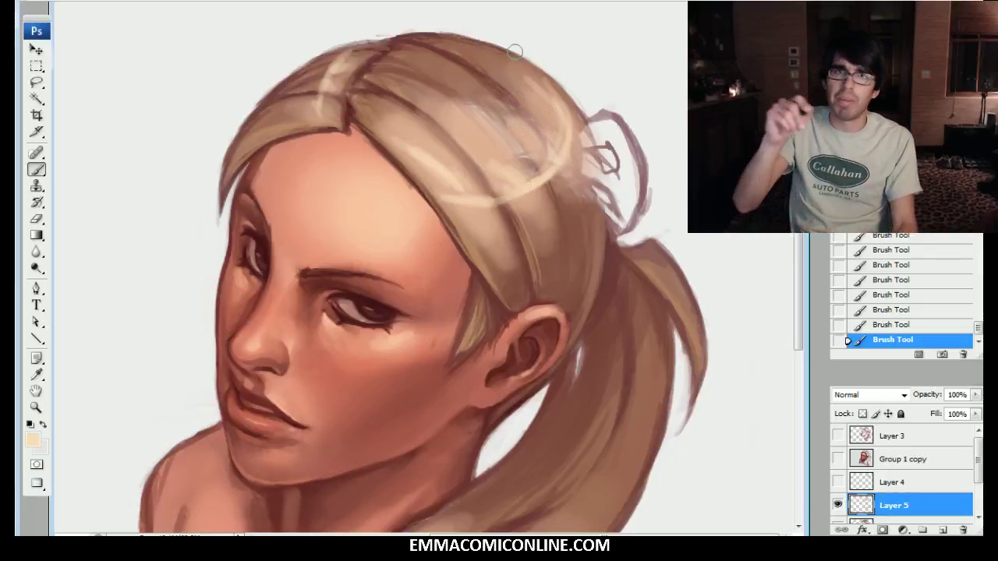
Step: Try broad soft strokes over the crown with a much larger brush, and revert to the state before them
key("bracketright")
key("bracketright")
key("bracketright")
key("bracketright")
key("bracketright")
key("bracketright")
key("bracketright")
key("bracketright")
key("bracketright")
key("bracketright")
key("bracketright")
key("bracketright")
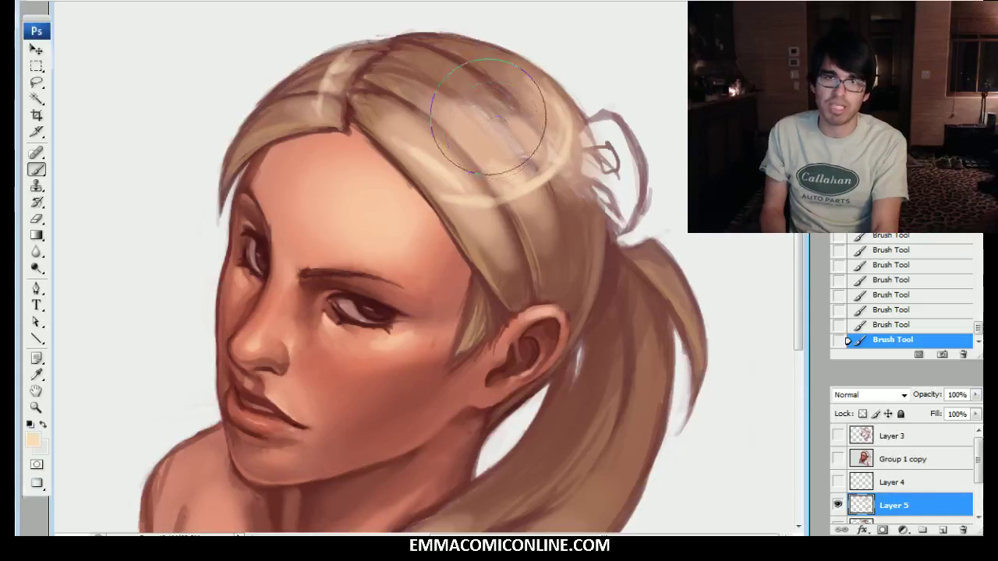
left_click(491, 118)
key("bracketleft")
key("bracketleft")
key("bracketleft")
key("bracketleft")
key("bracketleft")
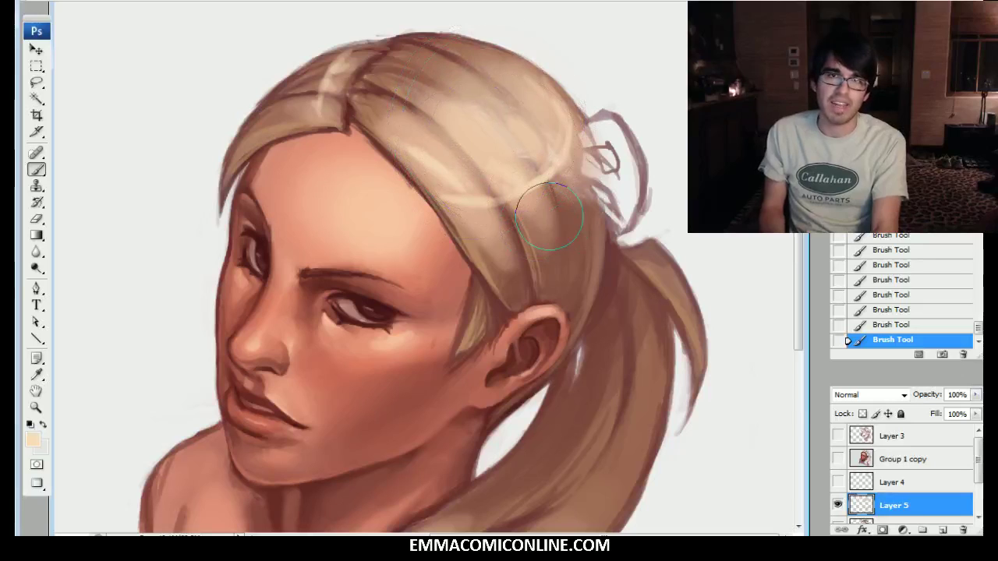
left_click(603, 285, "alt")
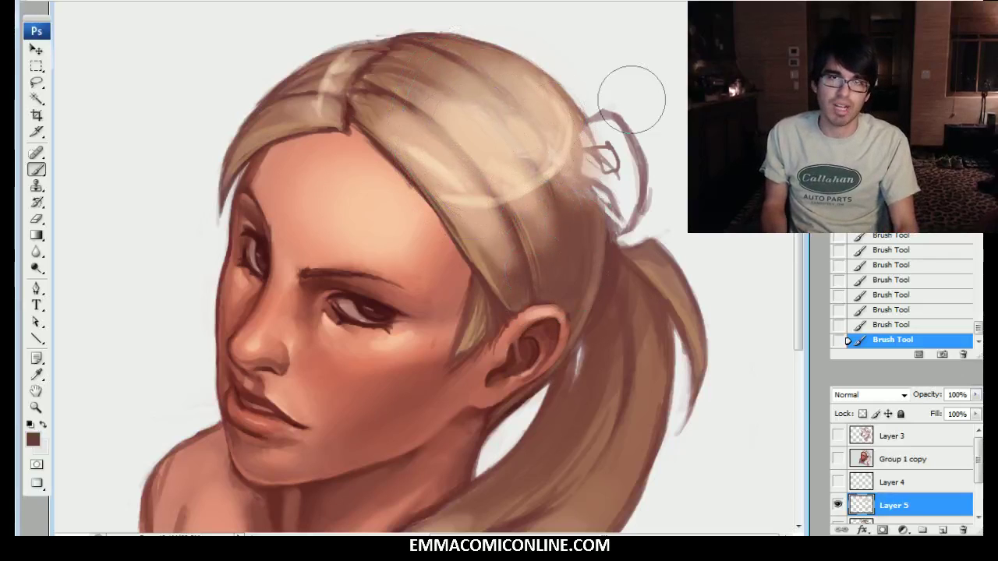
left_click(922, 324)
left_click(897, 282)
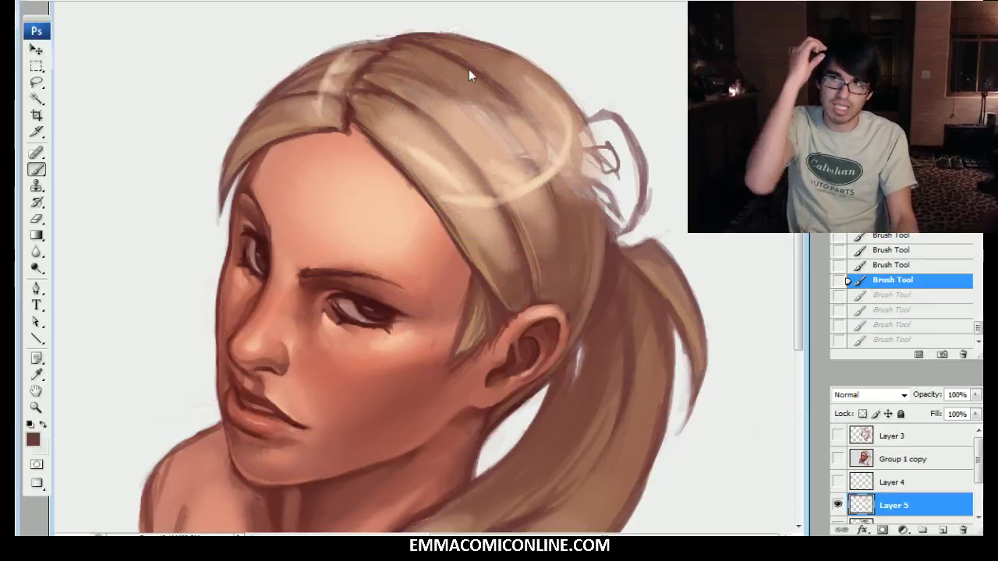
Step: Sample a mid brown from the hair and softly tone down the highlights on the crown and front section
left_click(459, 95, "alt")
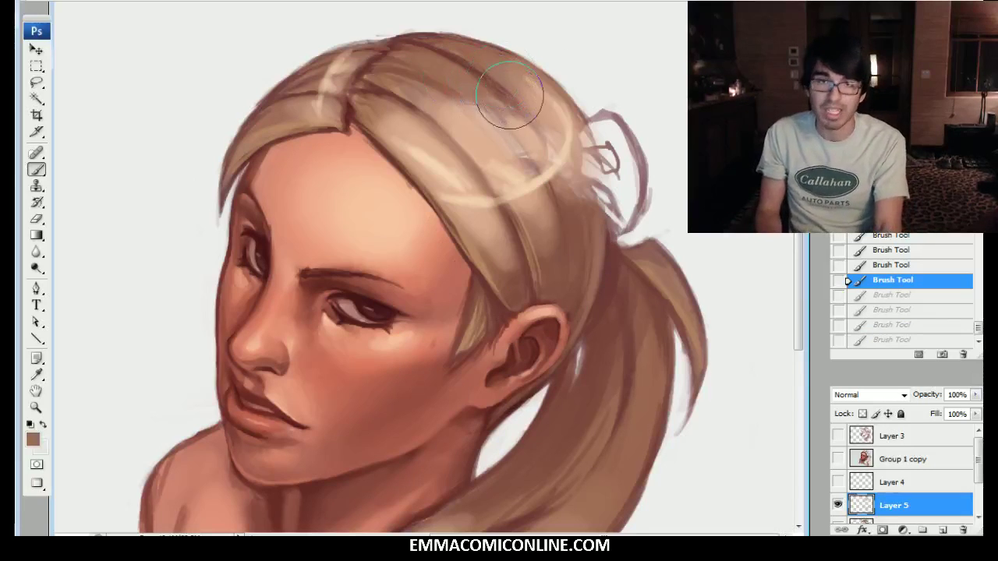
left_click_drag(511, 113, 523, 89)
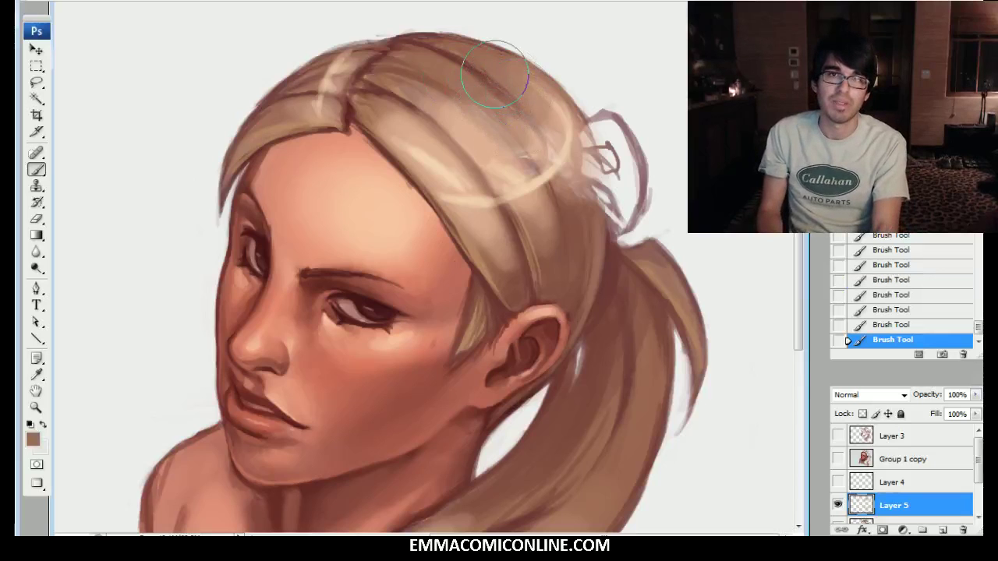
left_click_drag(401, 119, 451, 170)
key("[")
key("[")
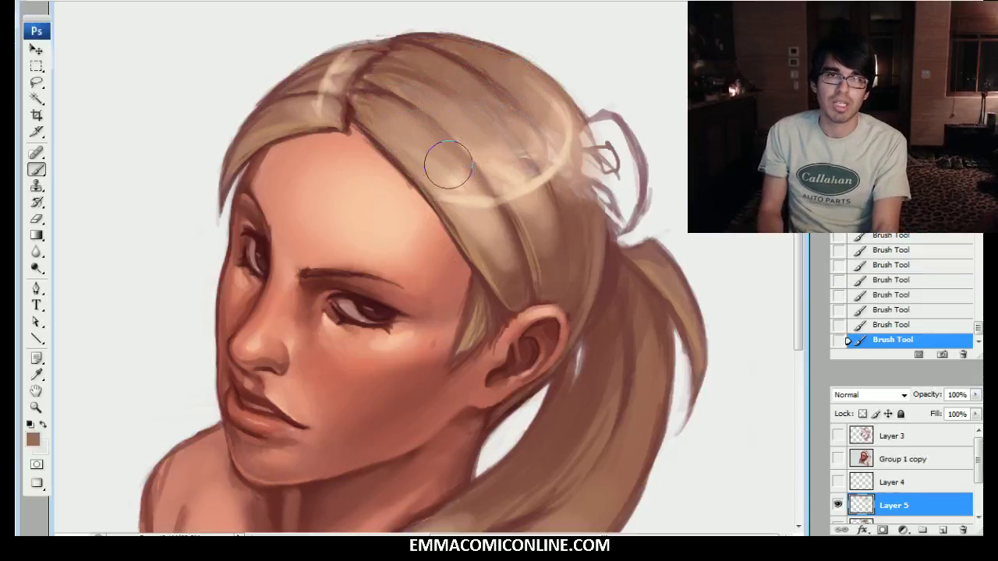
Step: Blend the highlight band into the crown and the hair near the bow with sampled tan and peach tones
left_click(464, 173, "alt")
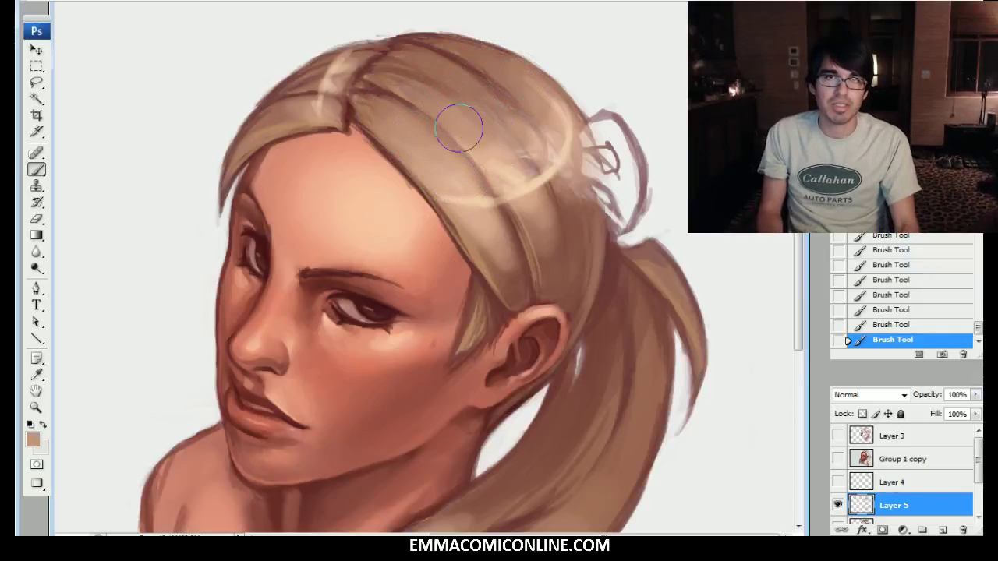
mouse_move(505, 134)
left_mouse_down()
mouse_move(534, 142)
mouse_move(524, 114)
left_mouse_up()
left_click(535, 145, "alt")
left_click(549, 111, "alt")
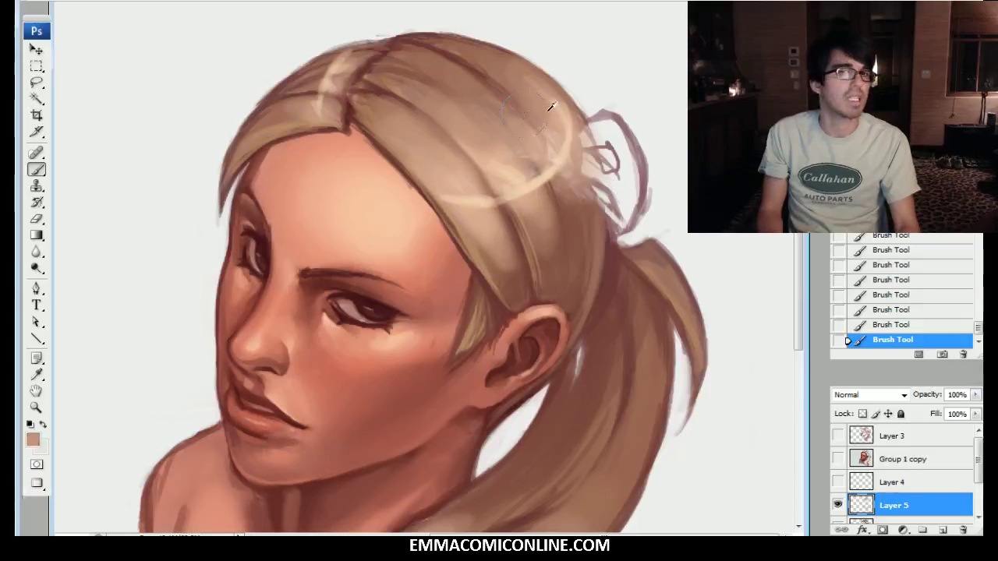
mouse_move(499, 249)
left_mouse_down()
mouse_move(550, 155)
mouse_move(522, 219)
left_mouse_up()
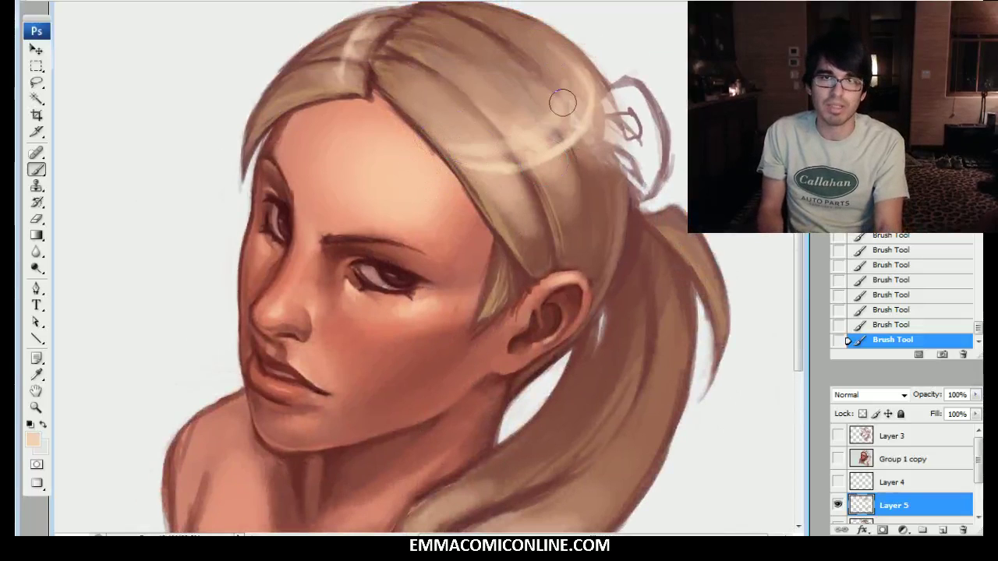
left_click(549, 170, "alt")
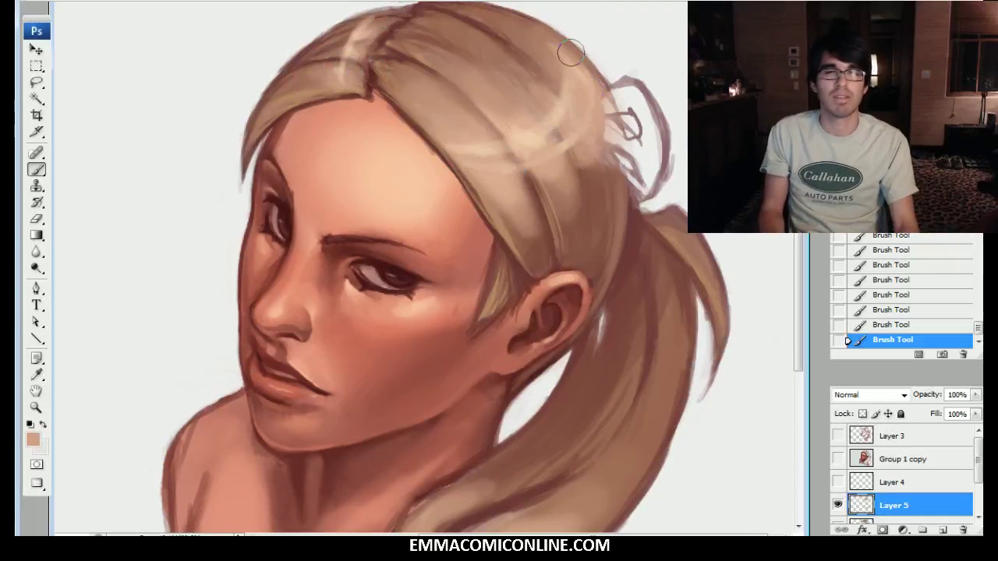
Step: Choose the 48 px RENDERER brush and mix a slightly lighter peach foreground colour
right_click(499, 134)
left_click(558, 257)
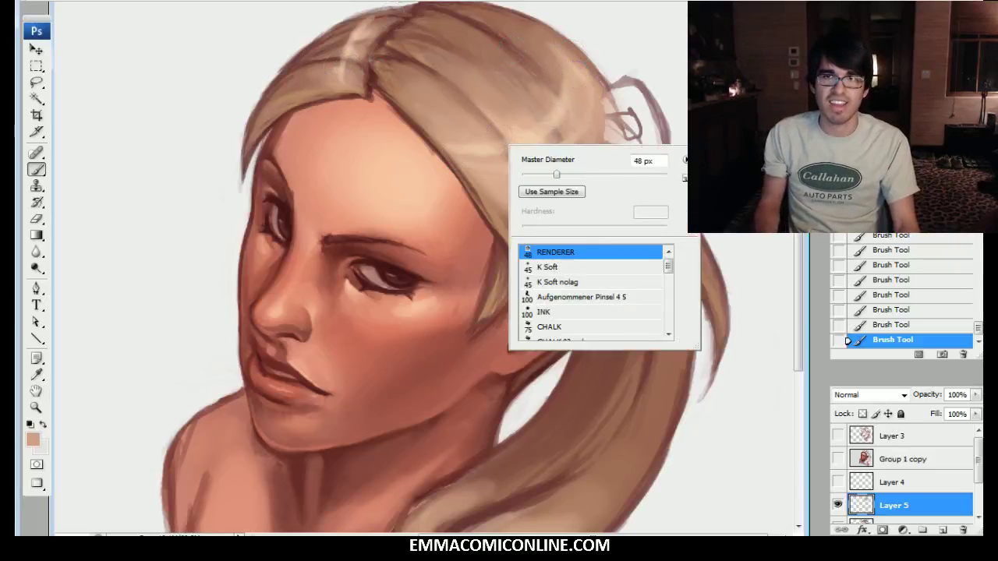
left_click_drag(706, 187, 701, 220)
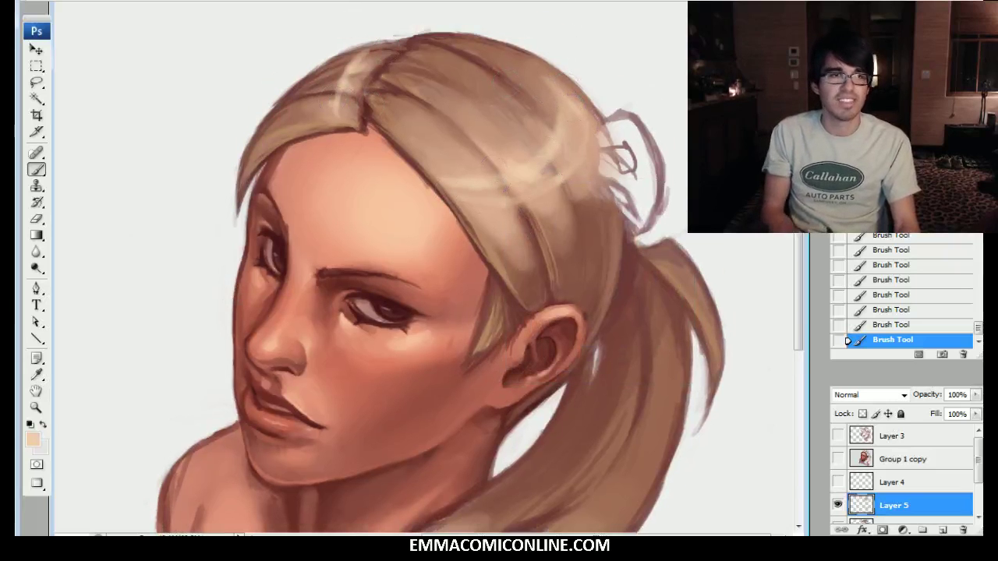
left_click(33, 441)
left_click(904, 297)
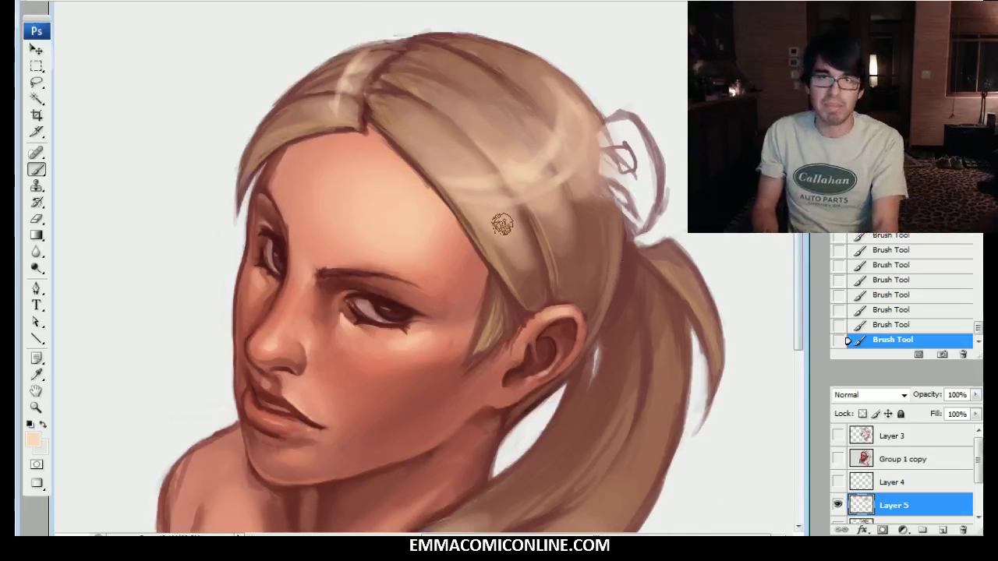
Step: Erase parts of the highlight band along the dark strand lines on the crown and beside the parting
left_click_drag(509, 193, 488, 158)
left_click_drag(460, 123, 513, 198)
mouse_move(437, 104)
left_mouse_down()
mouse_move(503, 123)
mouse_move(581, 217)
left_mouse_up()
left_click_drag(481, 99, 499, 74)
mouse_move(343, 99)
left_mouse_down()
mouse_move(359, 100)
mouse_move(371, 69)
left_mouse_up()
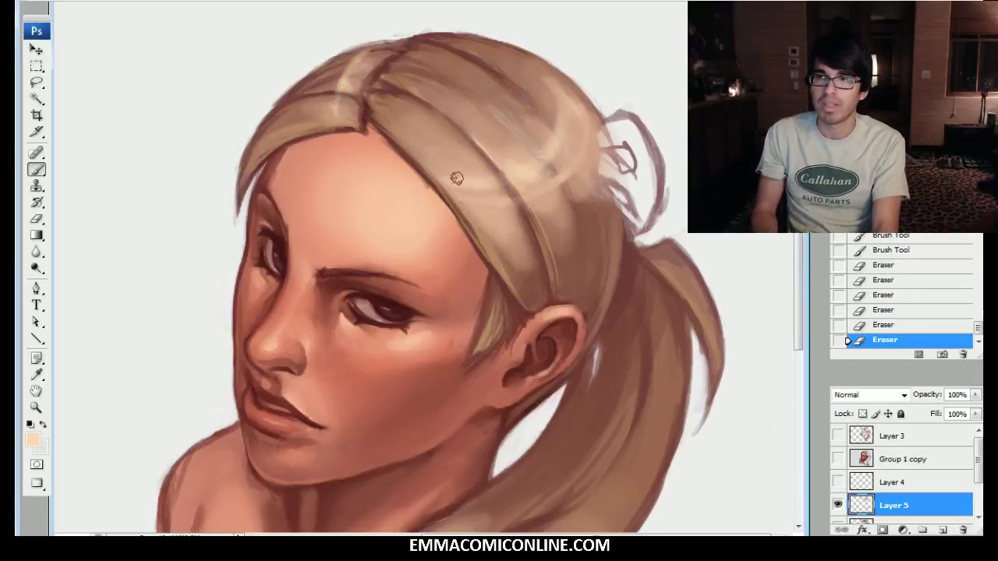
Step: Paint short light strand strokes following the hair direction across the front section's highlight
left_click_drag(452, 187, 467, 202)
left_click_drag(440, 174, 461, 194)
left_click_drag(433, 167, 455, 181)
left_click_drag(442, 165, 473, 187)
left_click_drag(458, 176, 476, 192)
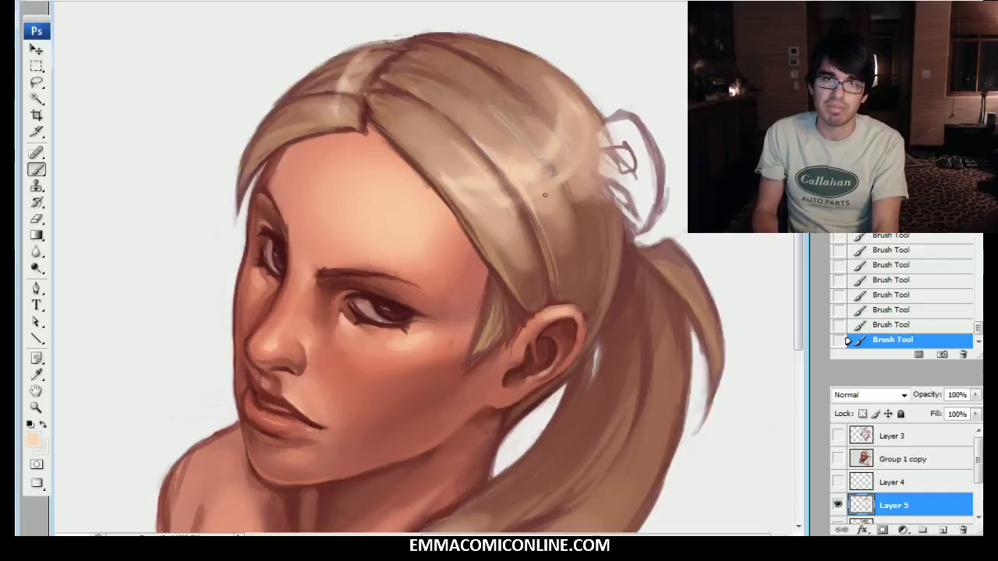
Step: Break up the crown highlight with fine light strands running back toward the bow
left_click_drag(515, 147, 538, 171)
left_click_drag(521, 125, 563, 170)
left_click_drag(513, 112, 544, 143)
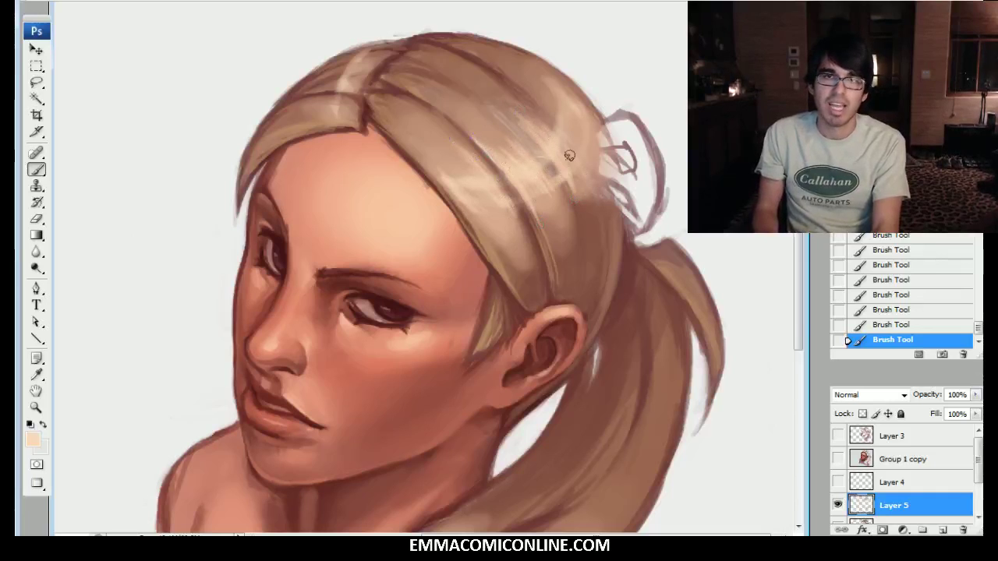
key("ctrl+plus")
left_click_drag(514, 129, 400, 205)
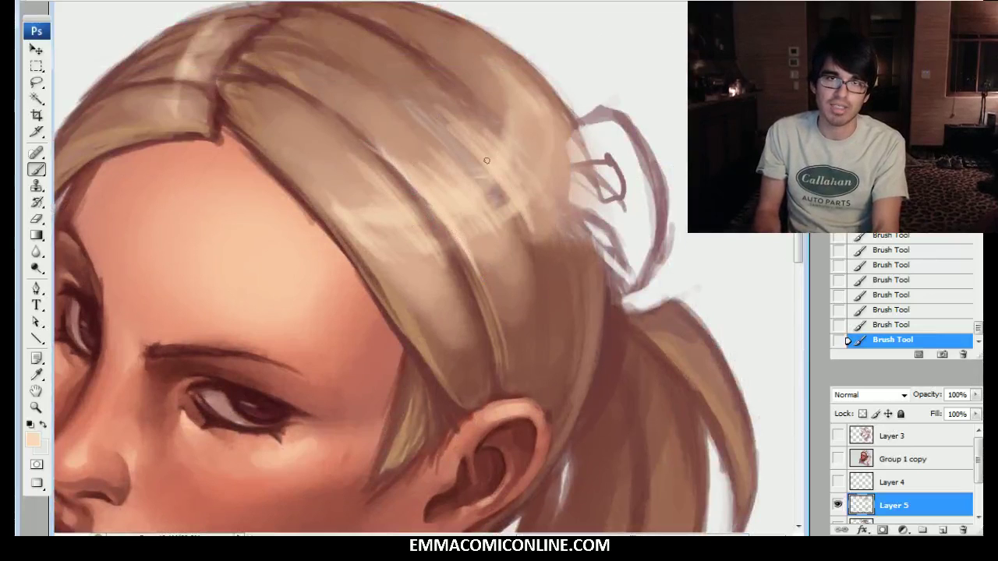
left_click_drag(498, 110, 561, 196)
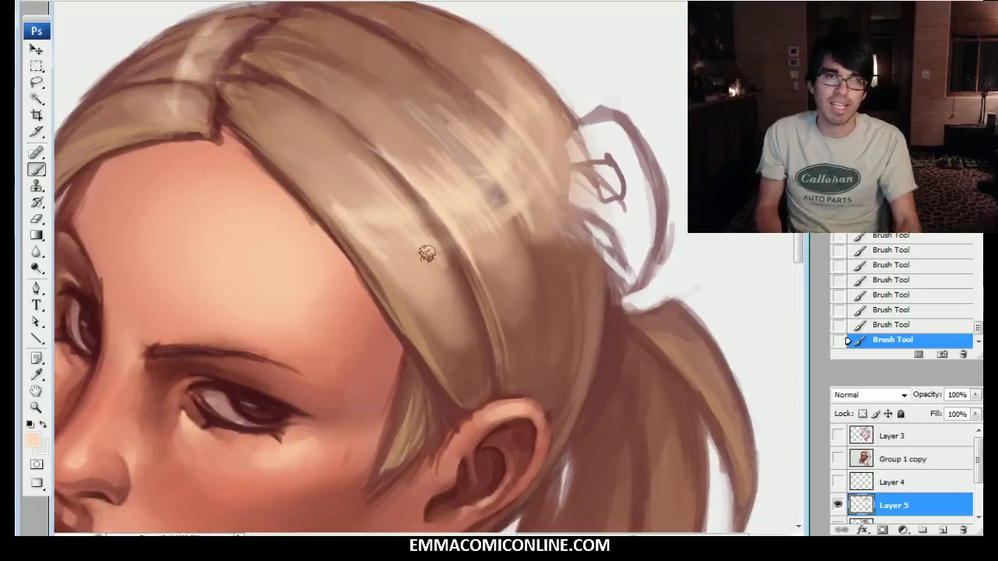
Step: Extend streaky strands from the front section's highlight down toward the ear, repeatedly sampling nearby hair tones
left_click(406, 251, "alt")
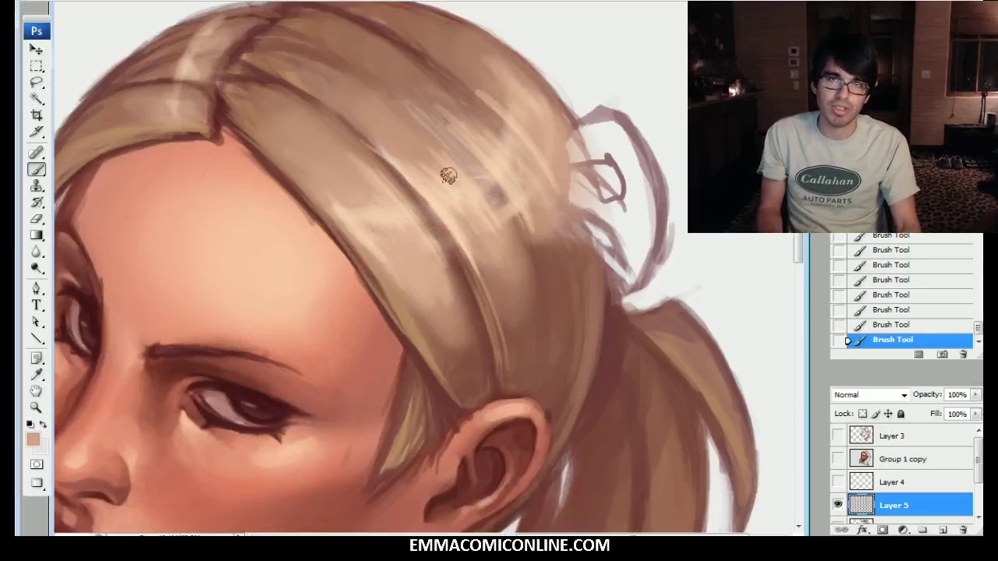
left_click_drag(557, 177, 524, 144)
left_click(421, 284, "alt")
mouse_move(448, 295)
left_mouse_down()
mouse_move(448, 321)
mouse_move(408, 260)
left_mouse_up()
left_click(463, 375, "alt")
mouse_move(445, 341)
left_mouse_down()
mouse_move(435, 273)
mouse_move(477, 365)
mouse_move(424, 237)
mouse_move(414, 249)
mouse_move(441, 302)
mouse_move(433, 270)
mouse_move(439, 295)
mouse_move(401, 259)
mouse_move(444, 323)
left_mouse_up()
left_click(415, 248, "alt")
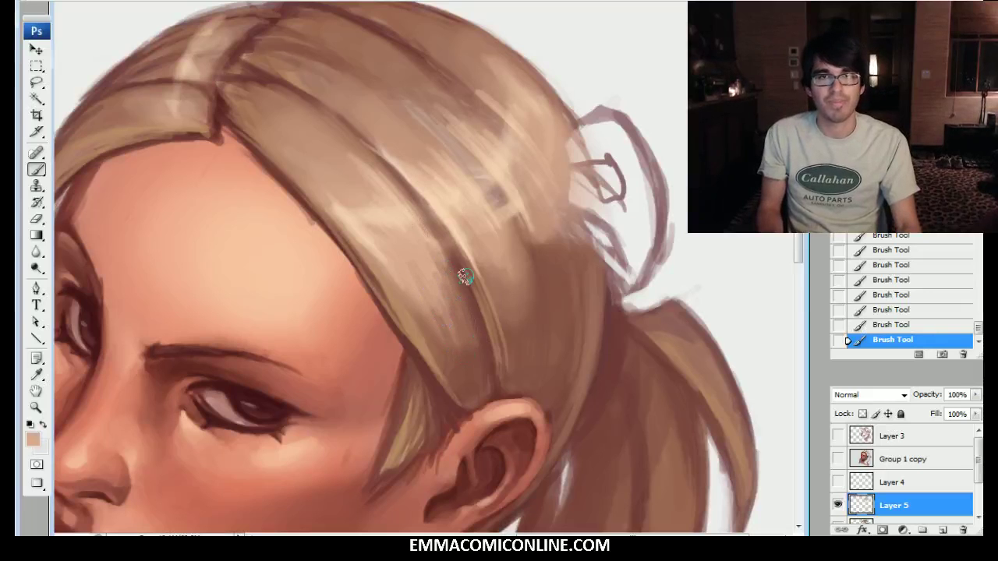
Step: Add thin peach strands to the front section above the ear, alongside the dark dividing line, using sampled hair colours
left_click(424, 269, "alt")
key("ctrl+plus")
key("ctrl+plus")
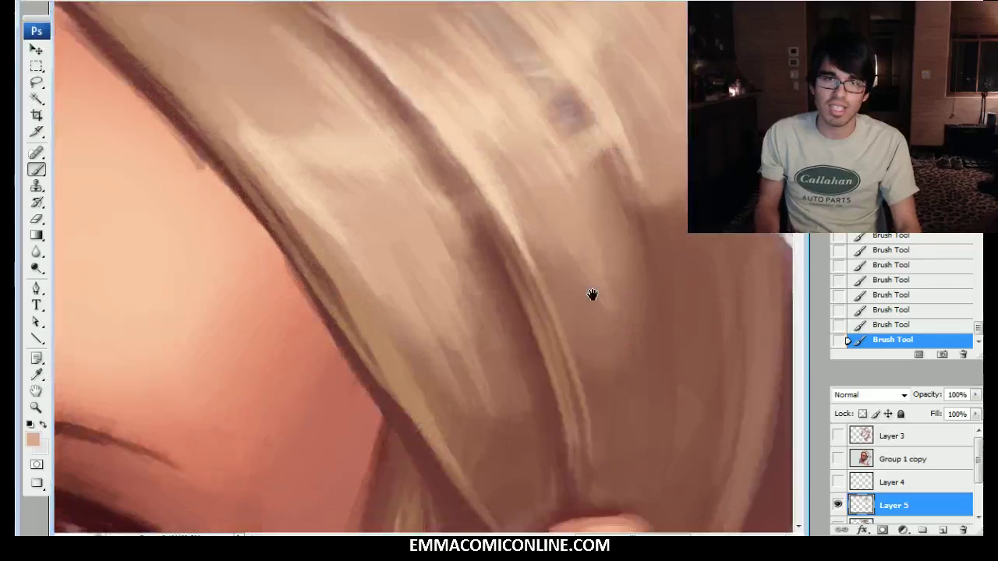
left_click_drag(592, 294, 575, 247)
left_click(445, 205, "alt")
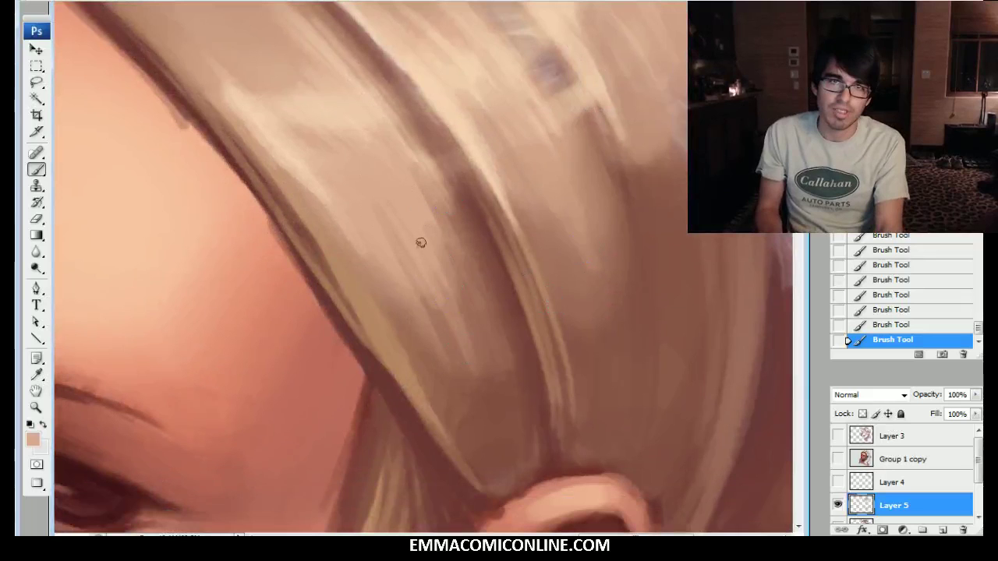
left_click_drag(442, 200, 499, 328)
left_click_drag(374, 276, 422, 360)
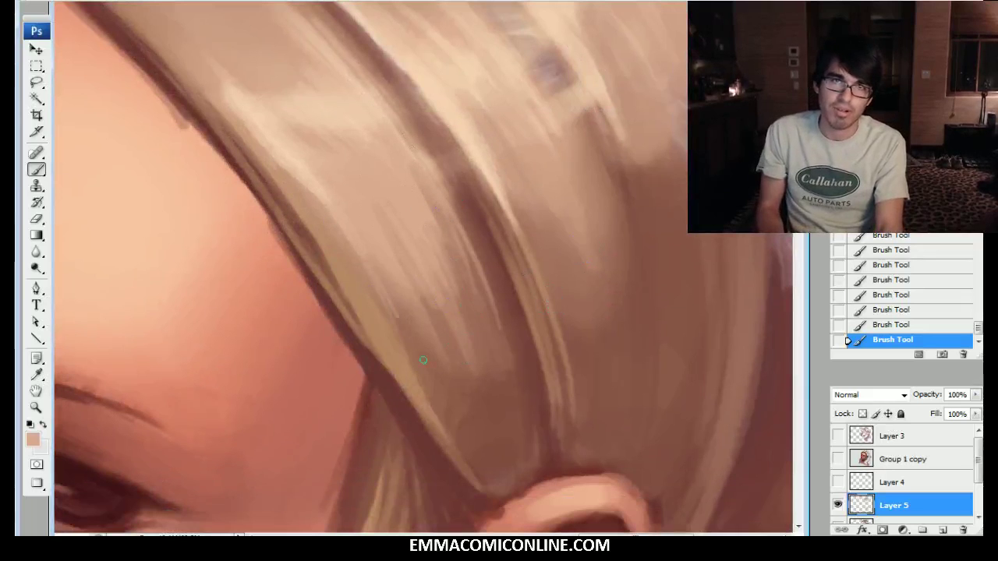
Step: Refine the dark dividing line between the front section and crown, and texture the crown with sampled peach and brown strands
mouse_move(484, 141)
left_mouse_down()
mouse_move(551, 294)
mouse_move(547, 326)
mouse_move(434, 220)
left_mouse_up()
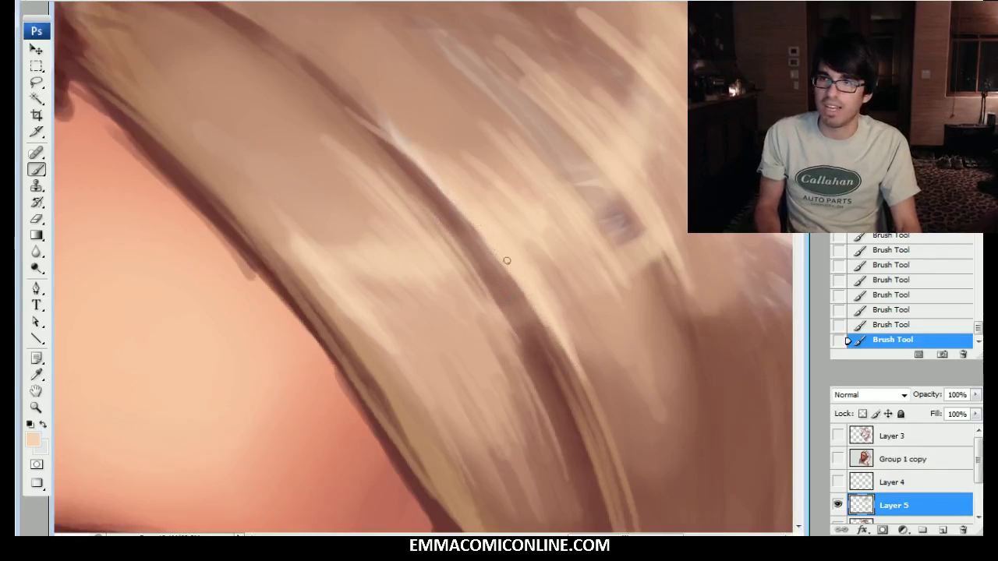
key("ctrl+minus")
key("ctrl+minus")
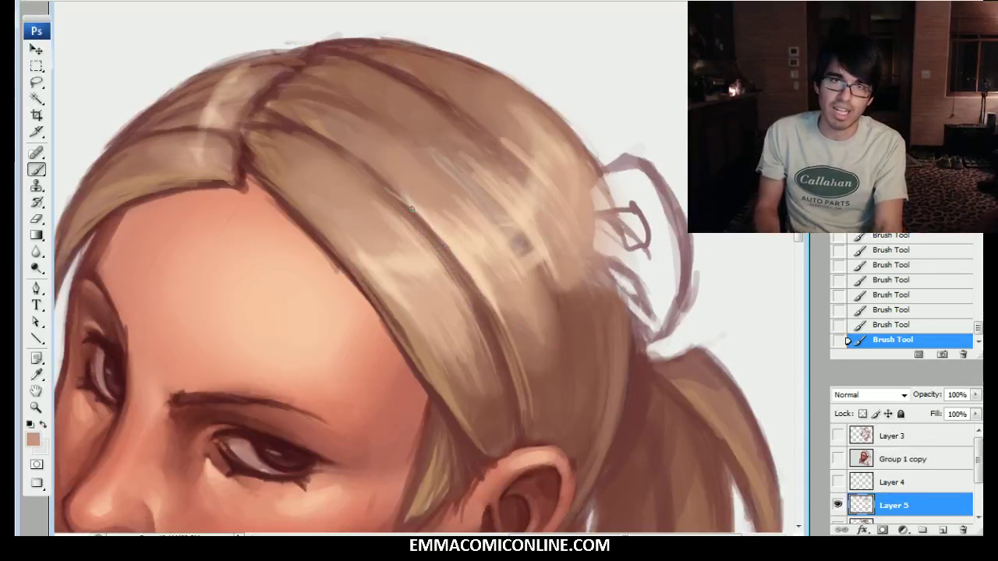
left_click(437, 259, "alt")
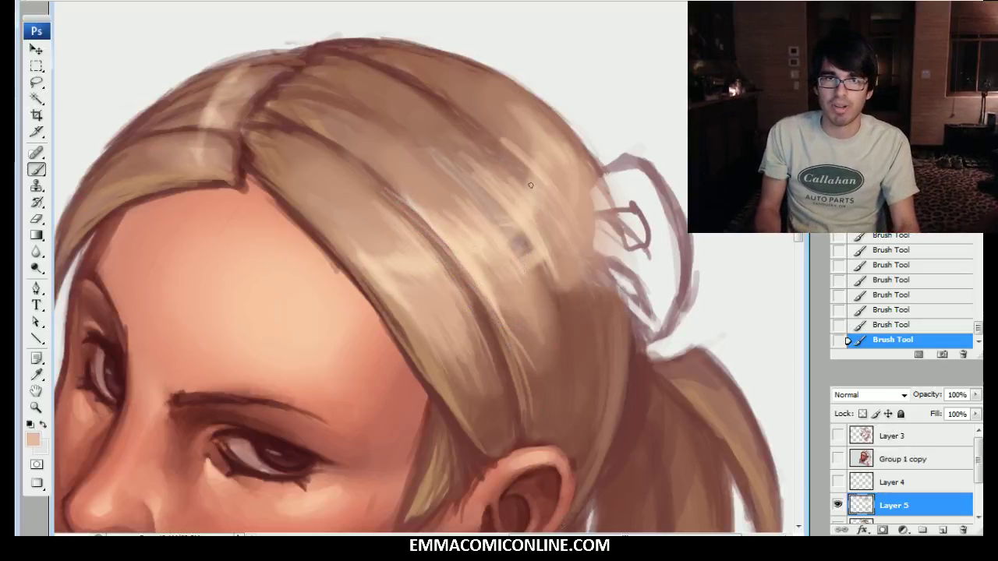
left_click(452, 127, "alt")
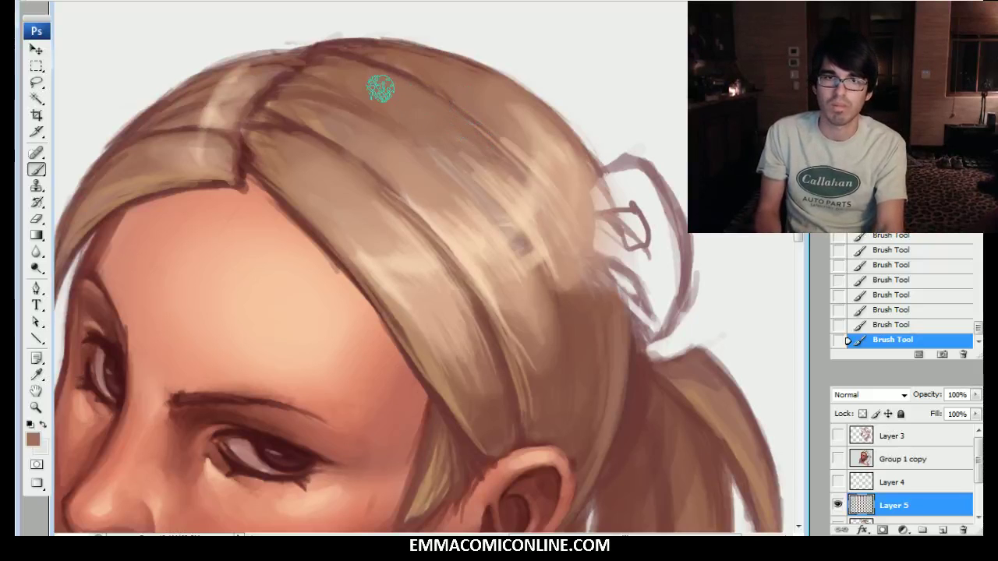
Step: Paint brown strands above and behind the ear, breaking up the lower end of the crown highlight
left_click_drag(510, 460, 477, 335)
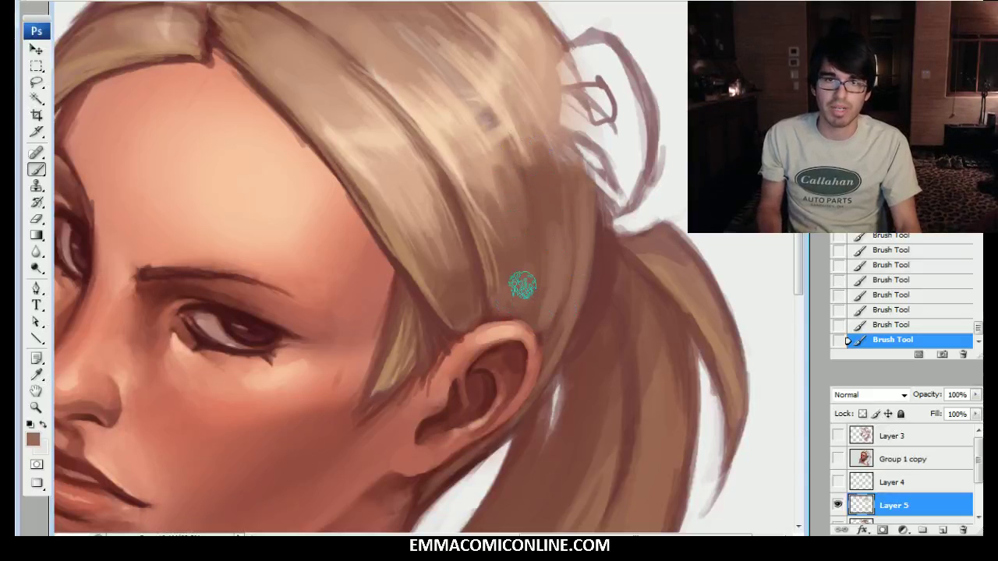
left_click_drag(522, 293, 580, 166)
mouse_move(590, 268)
left_mouse_down()
mouse_move(447, 252)
mouse_move(447, 226)
mouse_move(508, 360)
left_mouse_up()
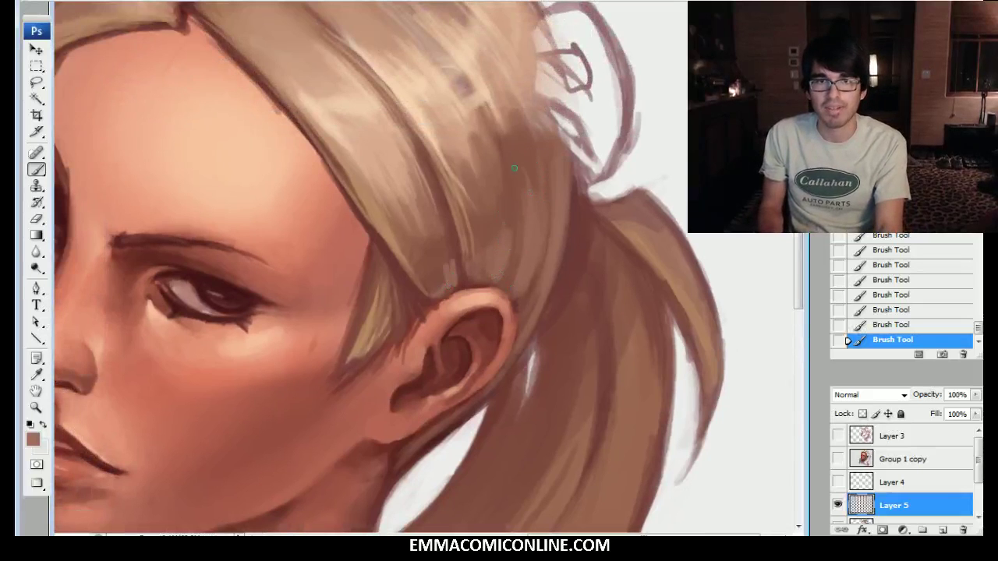
left_click_drag(403, 88, 428, 163)
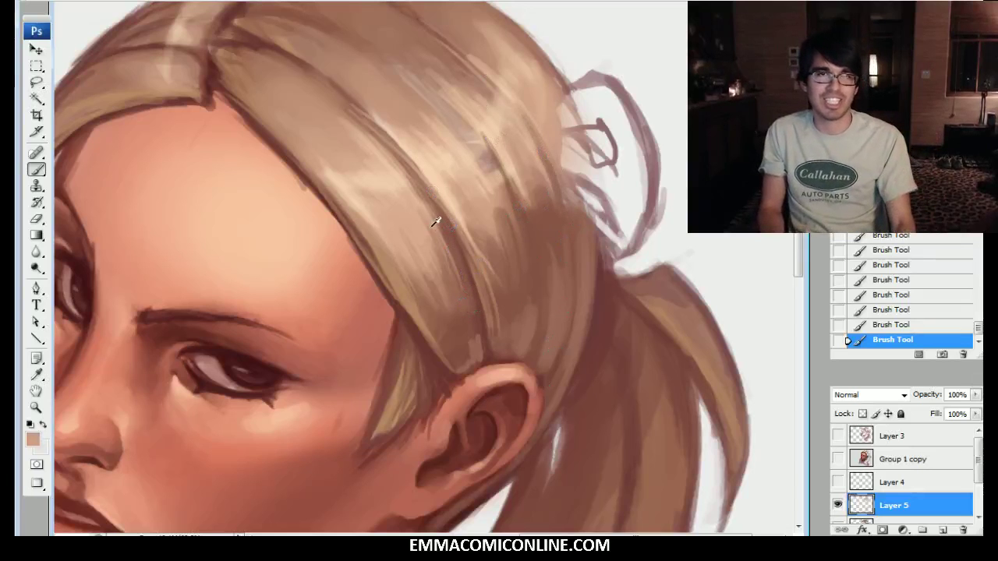
left_click(480, 343, "alt")
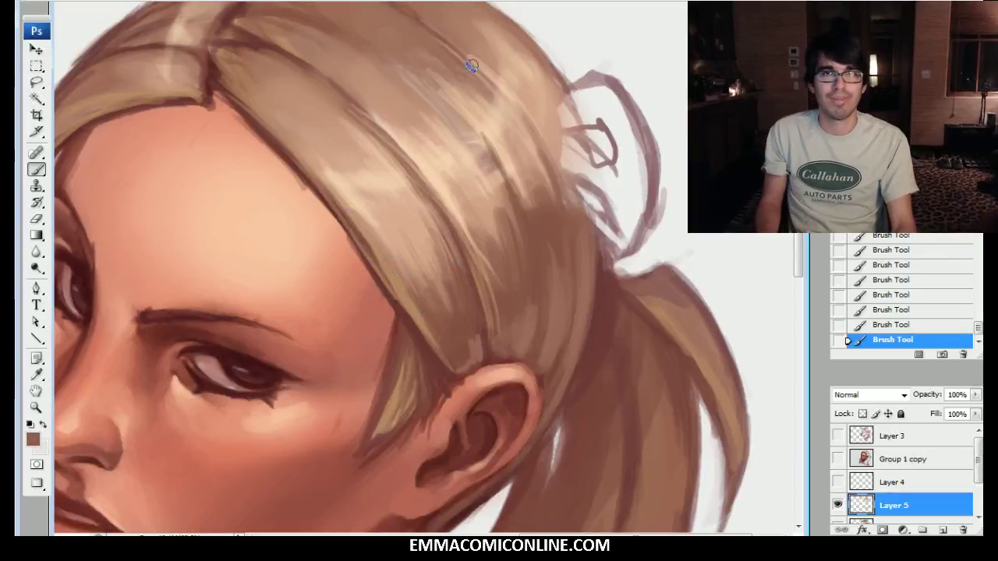
Step: Refine the dark dividing line between the front section and crown using sampled mid-brown hair tones
left_click_drag(328, 82, 437, 99)
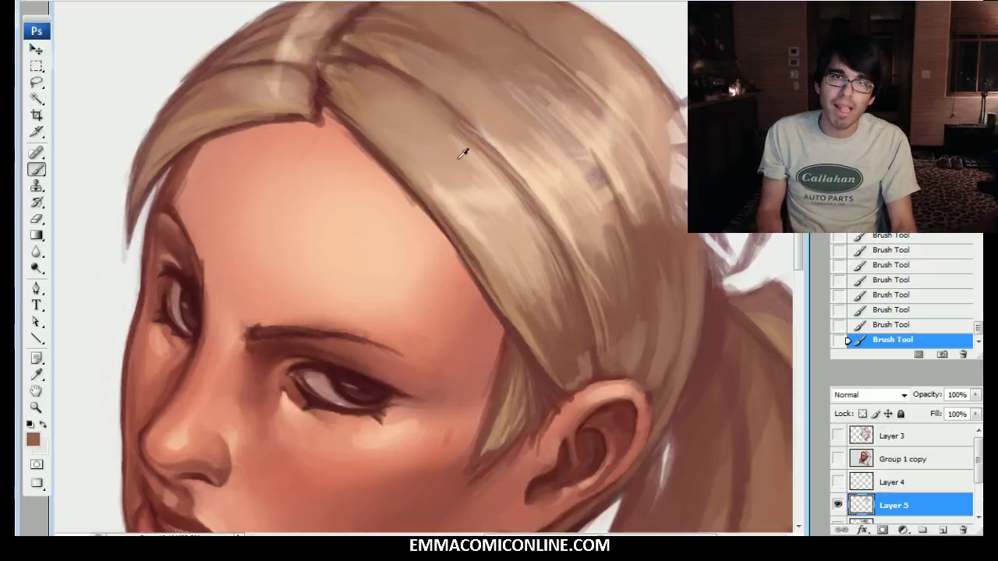
left_click(470, 135, "alt")
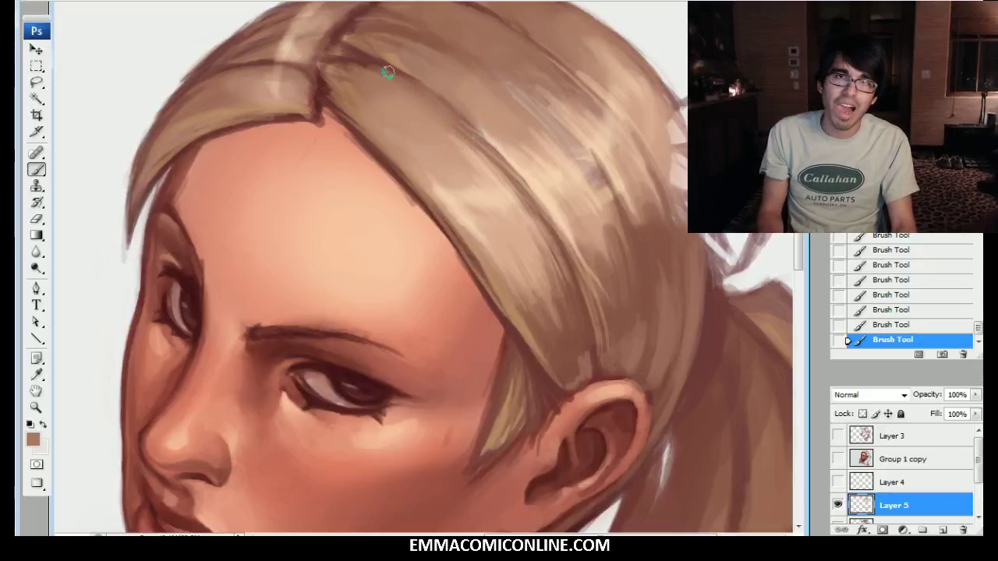
left_click_drag(387, 67, 468, 131)
left_click_drag(407, 81, 478, 140)
left_click(449, 123, "alt")
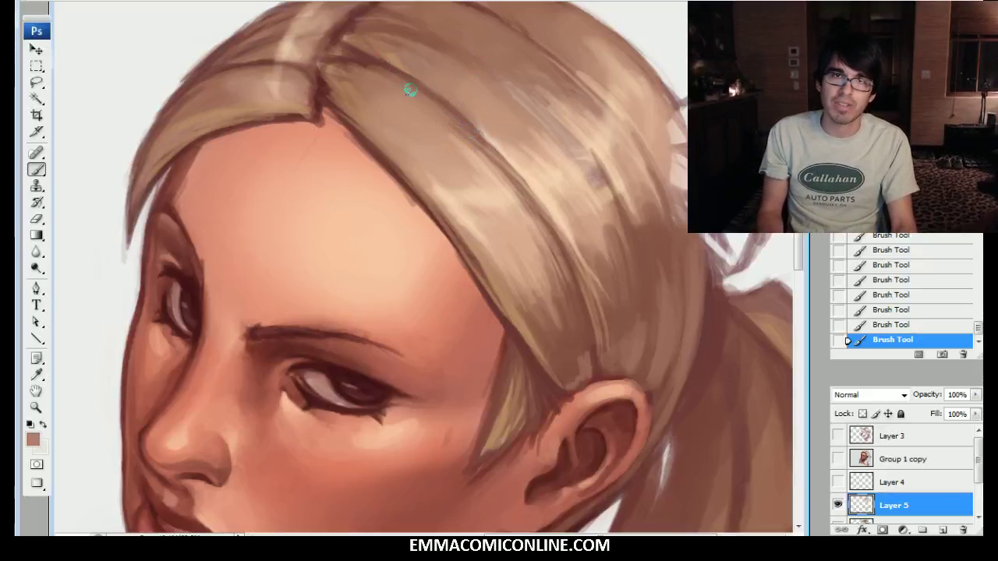
Step: Darken the hairline between the forehead and the front hair section with sampled reddish-brown, from the temple up to the parting
left_click_drag(485, 208, 510, 265)
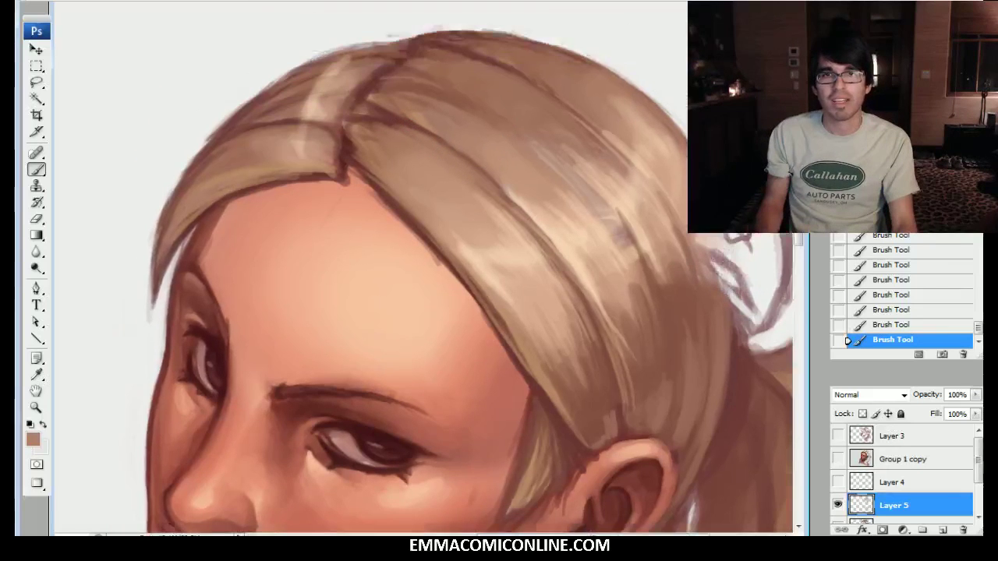
left_click(510, 262, "alt")
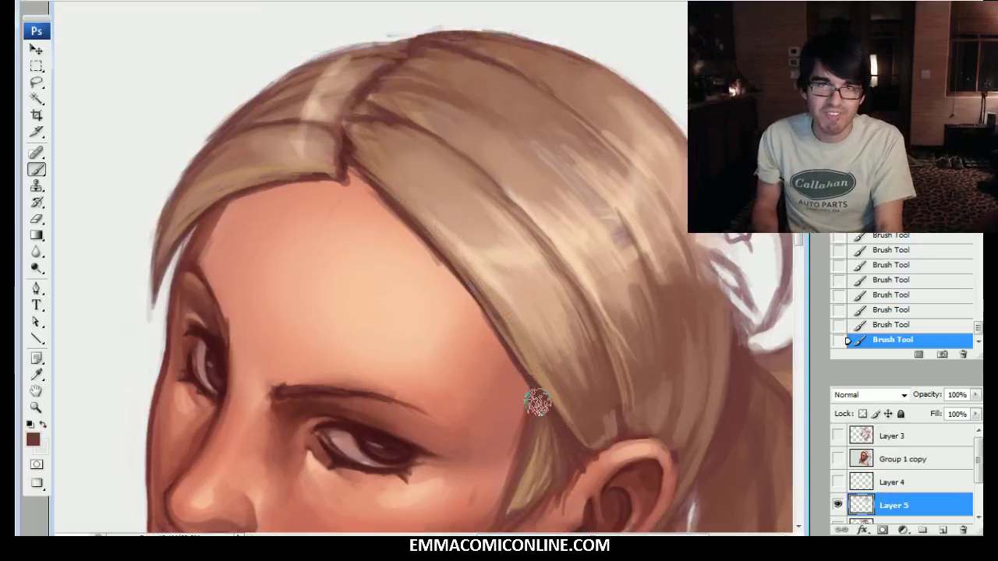
left_click(517, 390, "alt")
left_click_drag(505, 363, 453, 272)
left_click_drag(483, 331, 357, 180)
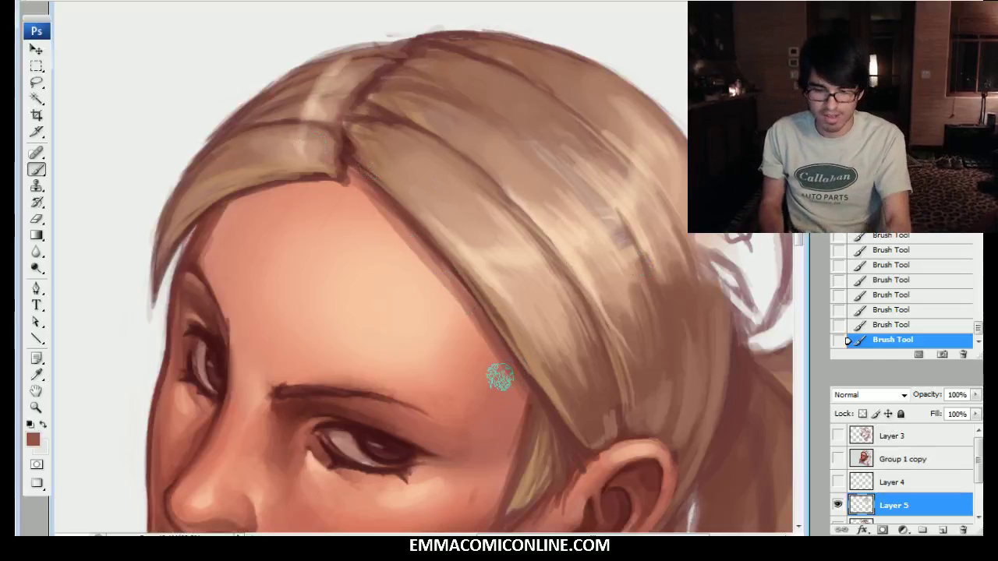
Step: Clean up the forehead side of the hairline with sampled skin tones
left_click(513, 401, "alt")
left_click(458, 322, "alt")
left_click_drag(469, 323, 432, 267)
left_click_drag(451, 304, 390, 229)
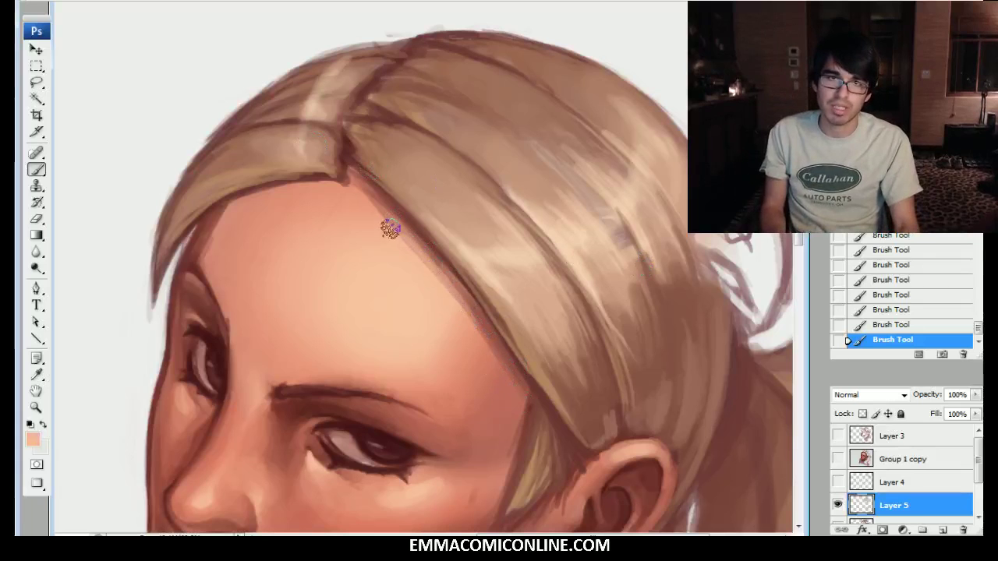
Step: Lay sampled brown hair tones along the front section's lower edge, from near the parting down to the temple
left_click(448, 262, "alt")
left_click_drag(403, 202, 539, 372)
left_click(515, 335, "alt")
left_click_drag(450, 248, 517, 345)
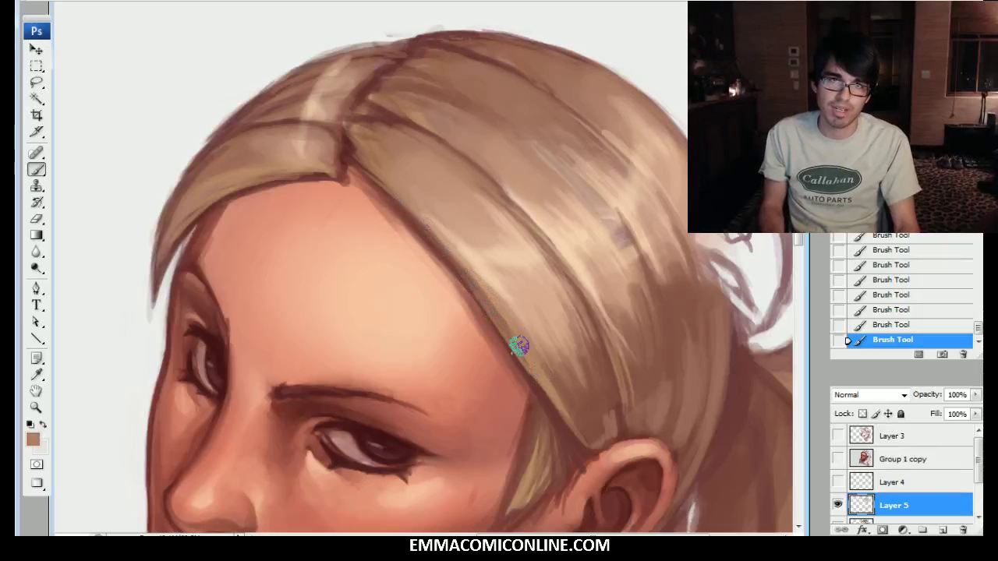
left_click_drag(413, 226, 447, 263)
Step: Strengthen the lower hairline with sampled dark brown strokes toward the temple, and enlarge the brush
left_click(551, 407, "alt")
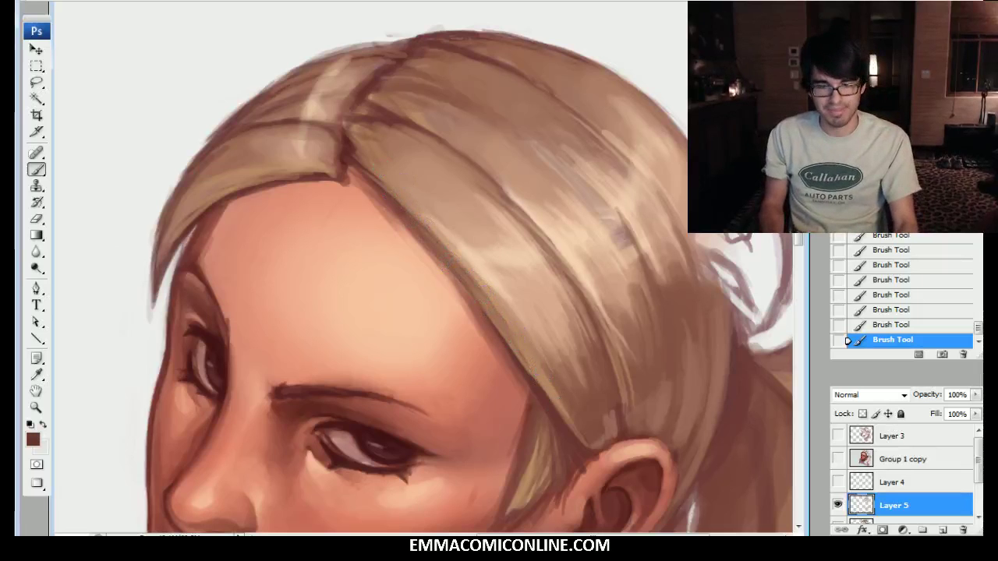
left_click_drag(475, 305, 541, 394)
mouse_move(449, 270)
left_mouse_down()
mouse_move(513, 351)
mouse_move(400, 212)
mouse_move(498, 324)
mouse_move(404, 217)
mouse_move(483, 309)
left_mouse_up()
key("bracketright")
key("bracketright")
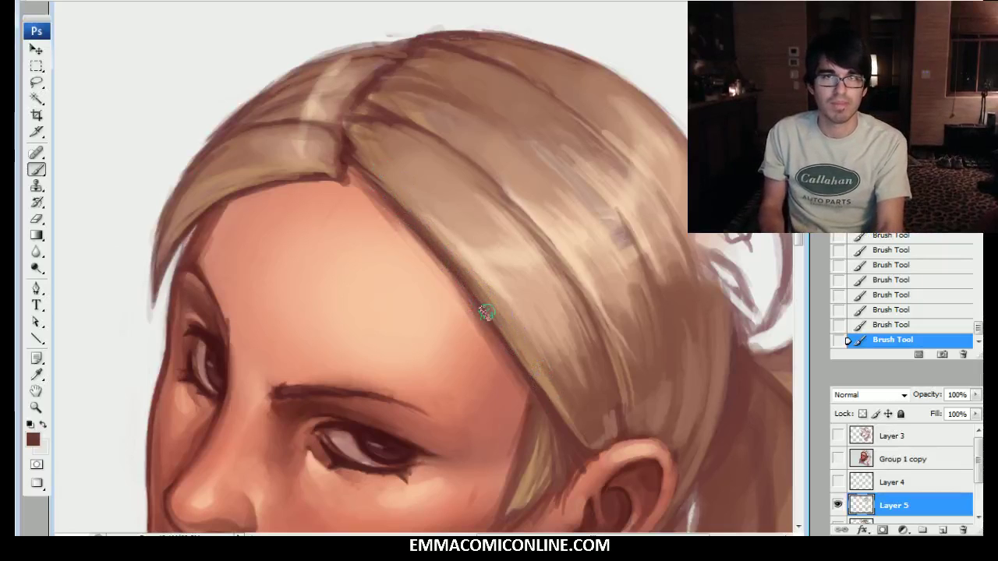
Step: Reshape the hair corner where the parting meets the forehead, alternating sampled skin and dark brown tones
left_click(355, 170, "alt")
mouse_move(365, 175)
left_mouse_down()
mouse_move(343, 159)
mouse_move(322, 170)
mouse_move(351, 186)
left_mouse_up()
left_click(364, 197, "alt")
left_click(344, 172, "alt")
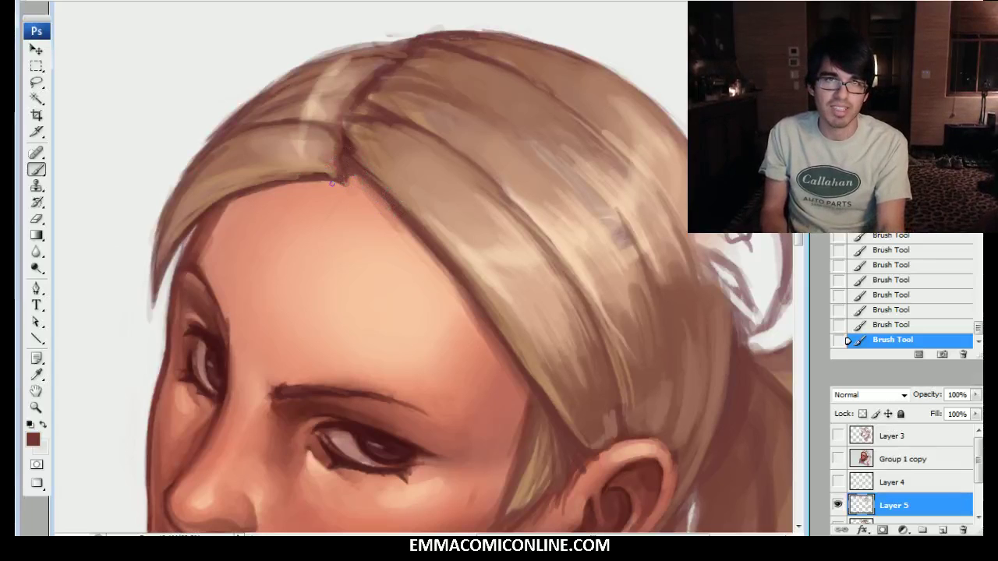
left_click(363, 182, "alt")
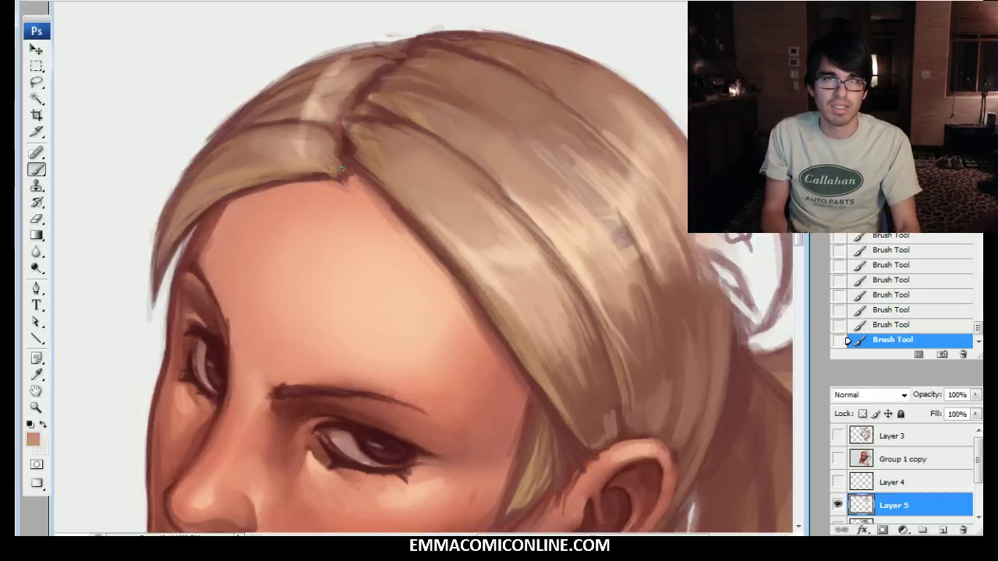
left_click(348, 159, "alt")
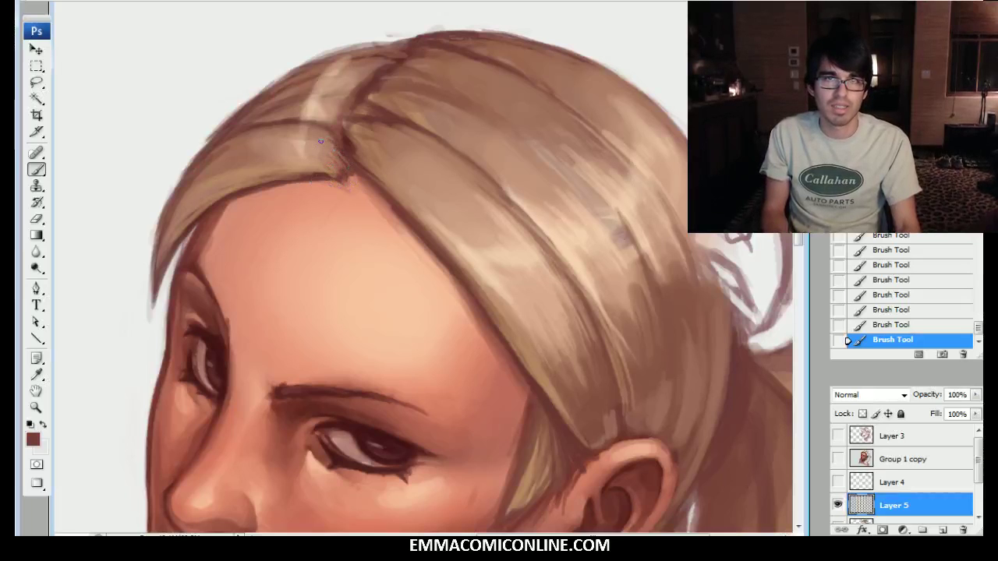
Step: Break the highlight on the far side of the parting into light peach strands using sampled tones
left_click(302, 154, "alt")
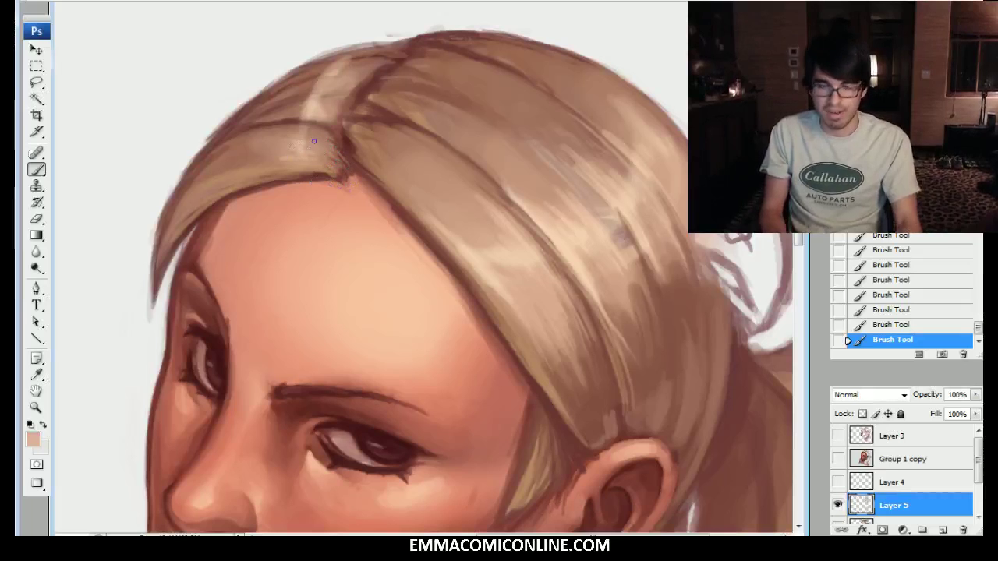
left_click_drag(312, 144, 329, 143)
left_click(315, 109, "alt")
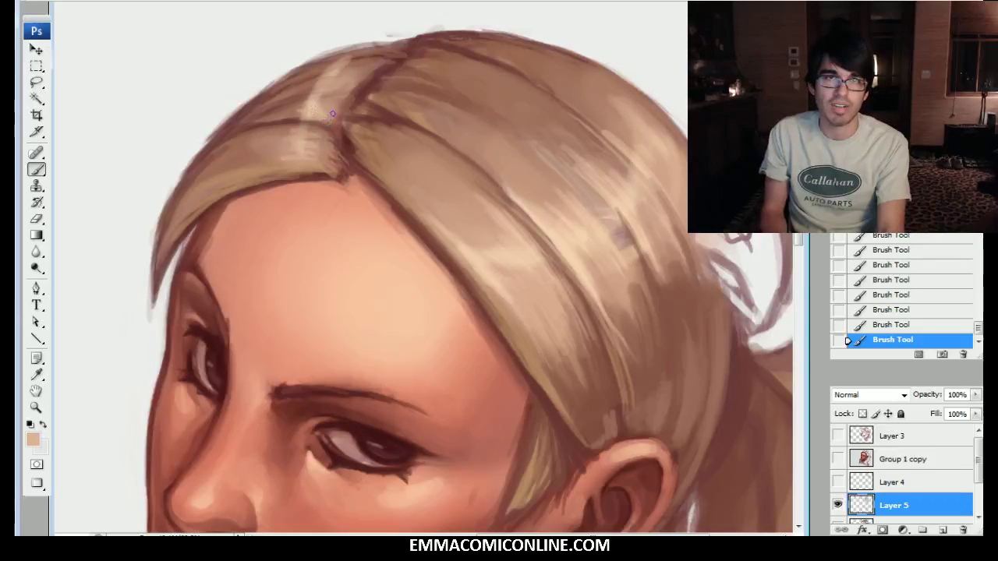
left_click_drag(300, 94, 344, 81)
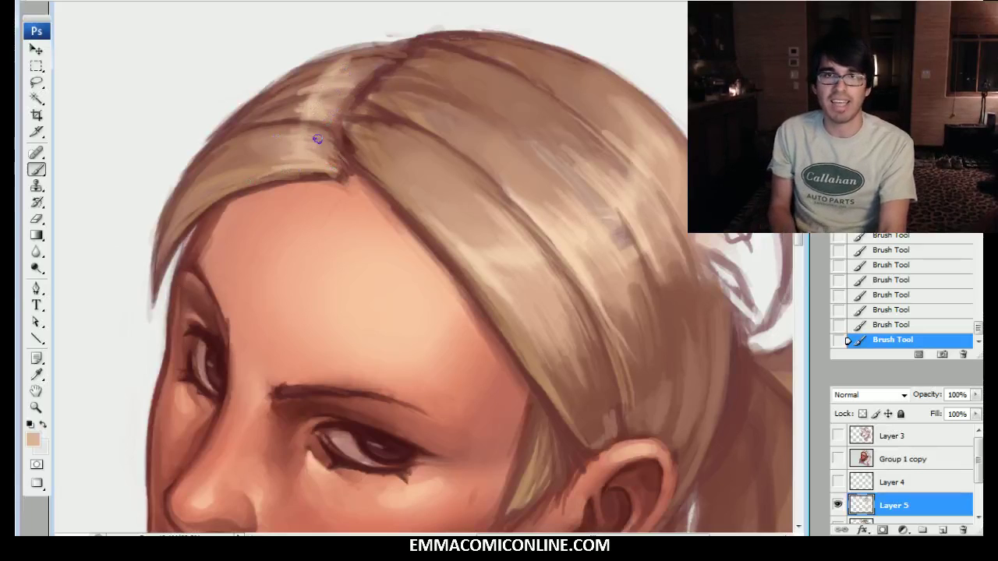
left_click(481, 234, "alt")
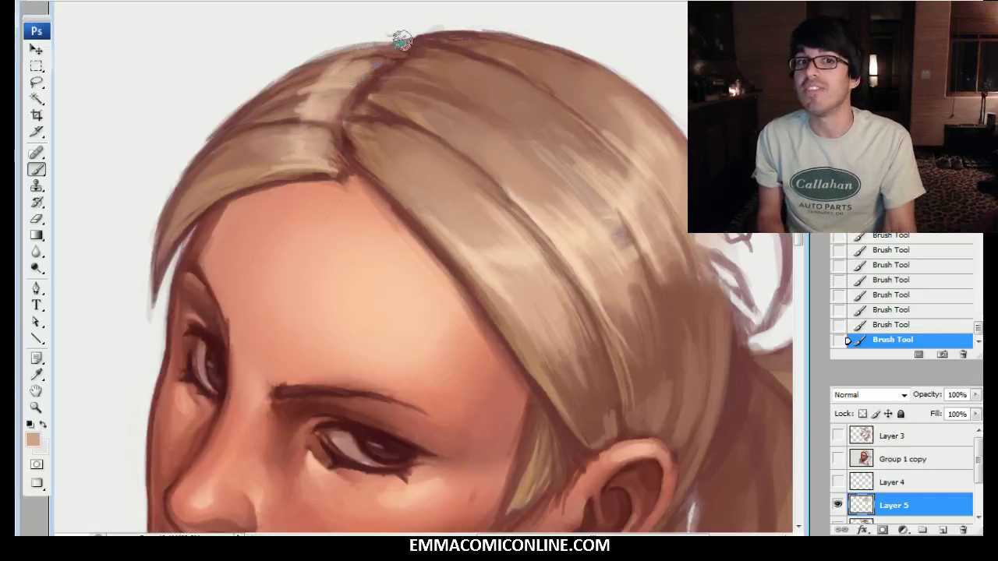
Step: Soften and reshape the dark parting line from the forehead to the top of the head with sampled browns
left_click(386, 84, "alt")
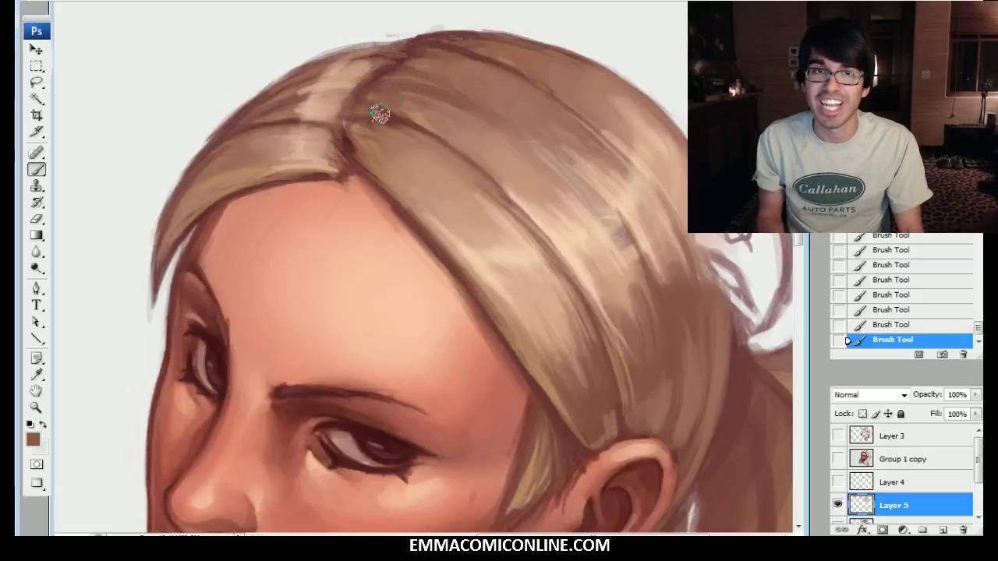
left_click(346, 123, "alt")
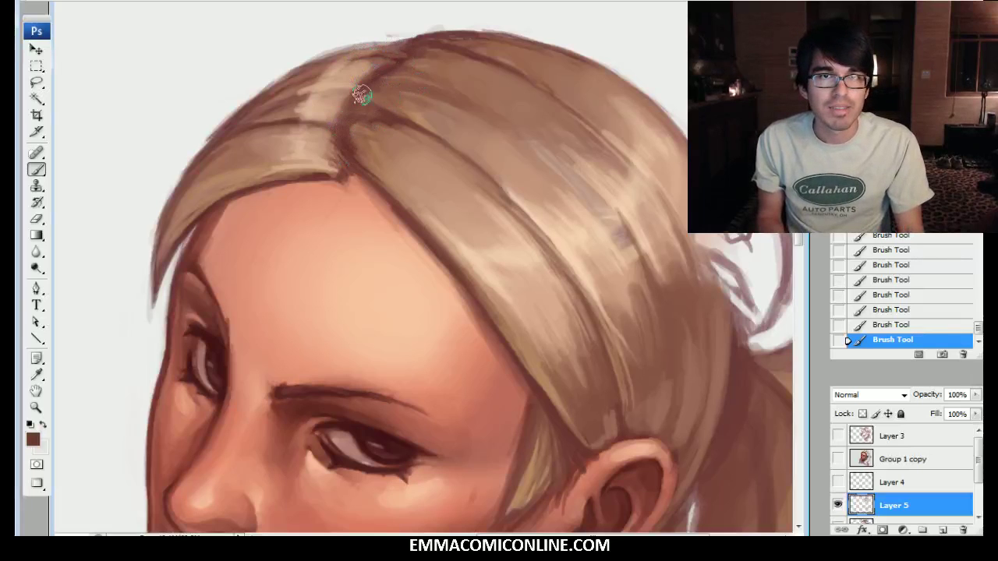
left_click(352, 105, "alt")
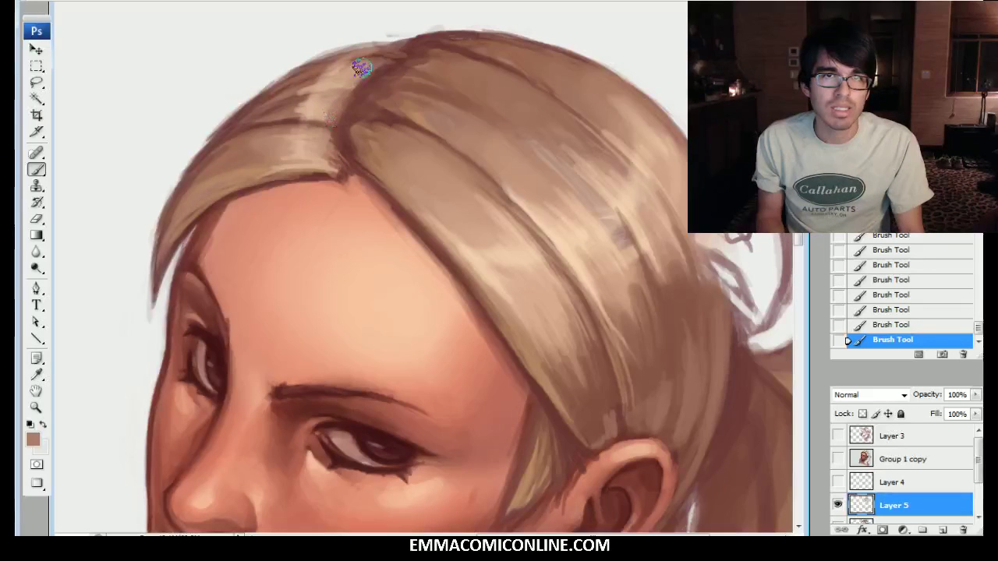
left_click(347, 111, "alt")
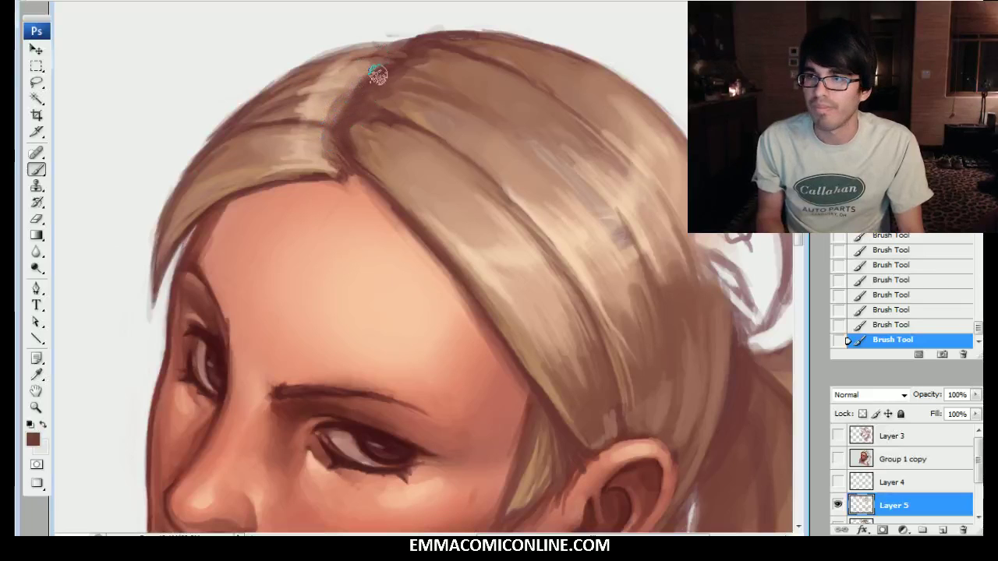
mouse_move(373, 140)
left_mouse_down("alt")
mouse_move(352, 123)
mouse_move(411, 118)
mouse_move(394, 92)
mouse_move(410, 83)
mouse_move(340, 130)
mouse_move(373, 85)
left_mouse_up("alt")
left_click_drag(416, 50, 433, 46)
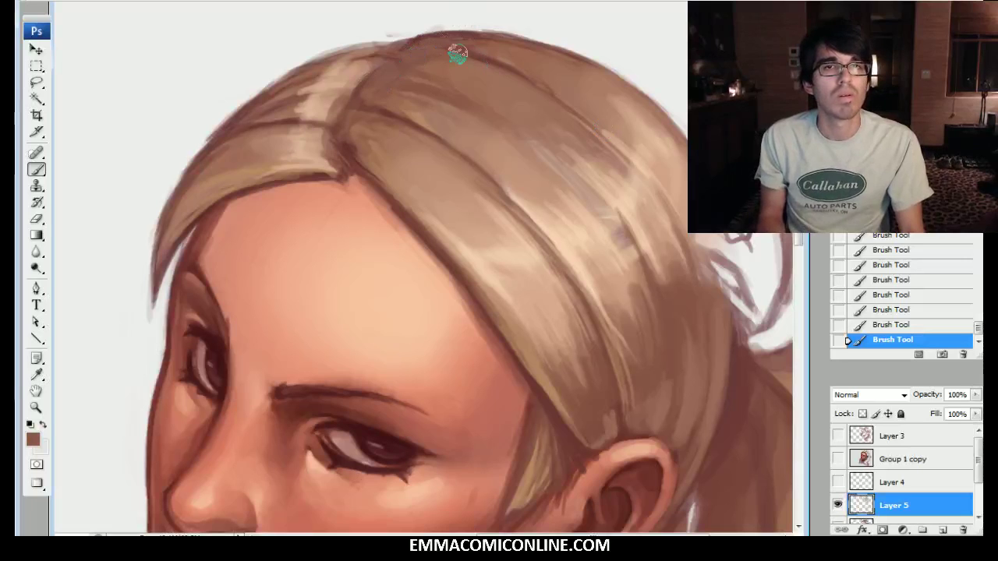
left_click(392, 163, "alt")
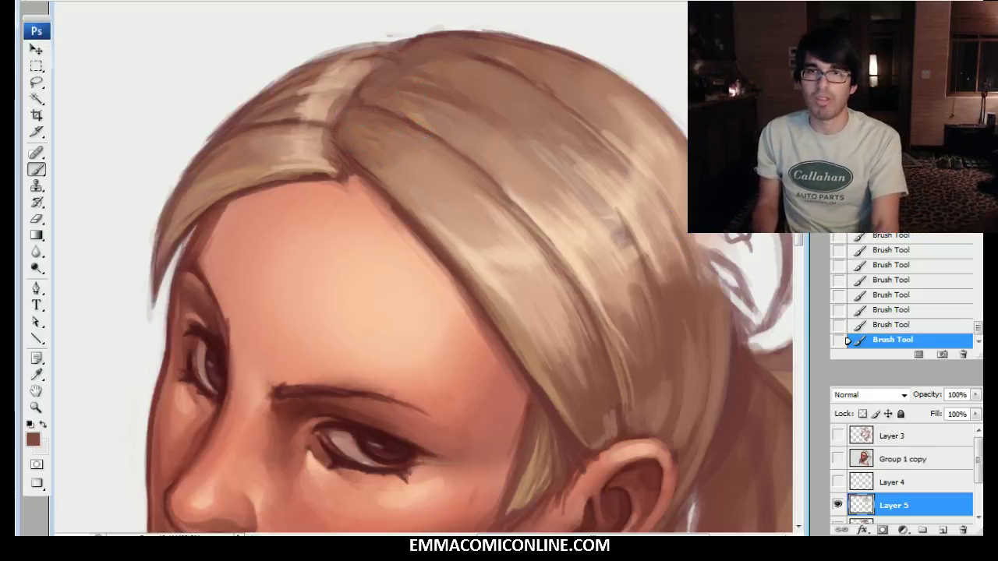
Step: Add fine light strands through the front and crown highlights using sampled peach tones
key("ctrl+minus")
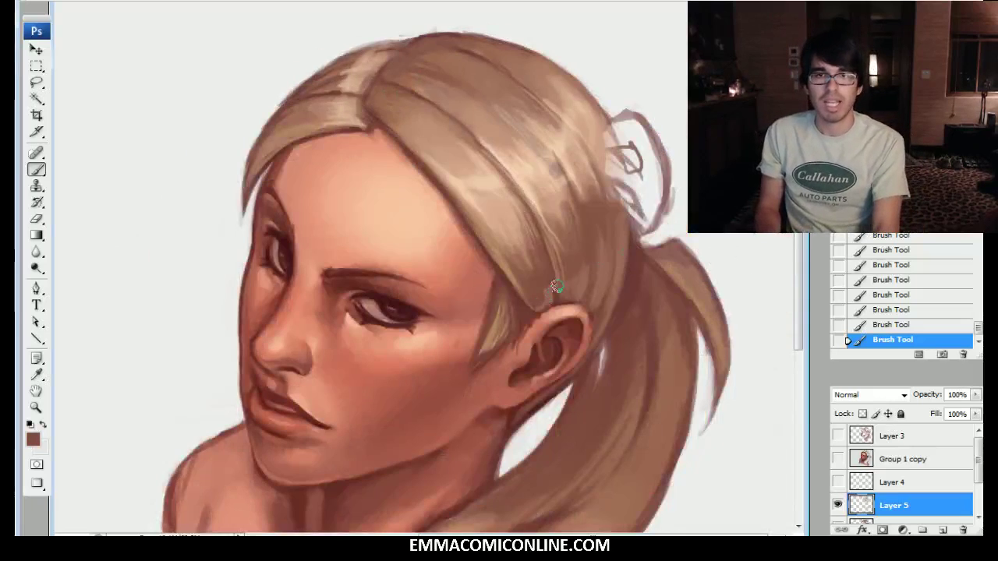
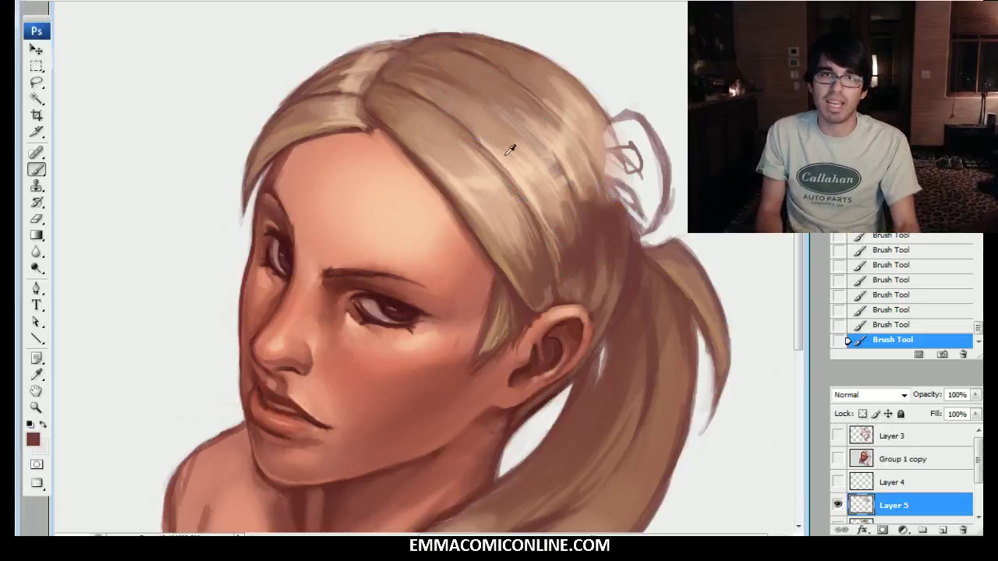
left_click(439, 134, "alt")
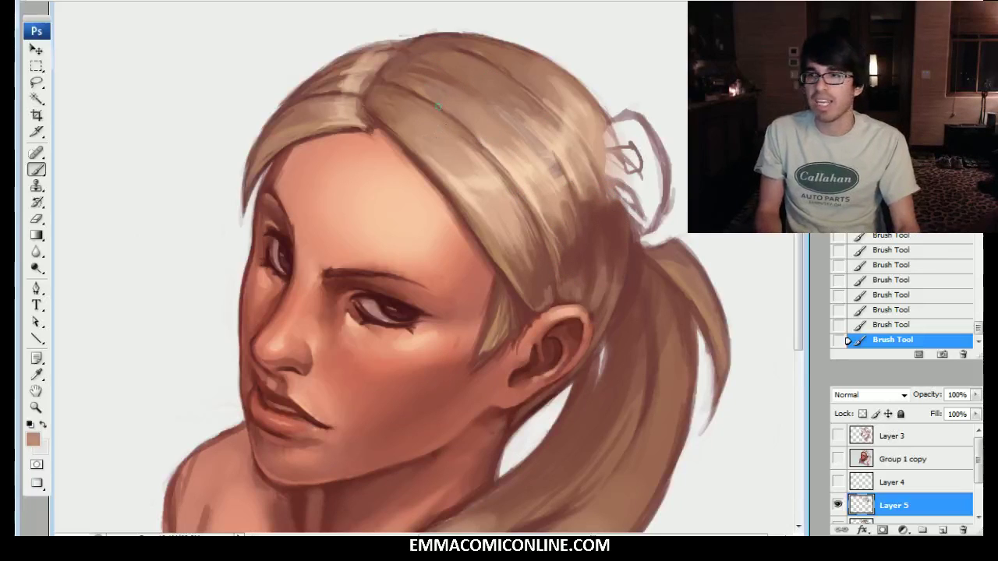
left_click(501, 187, "alt")
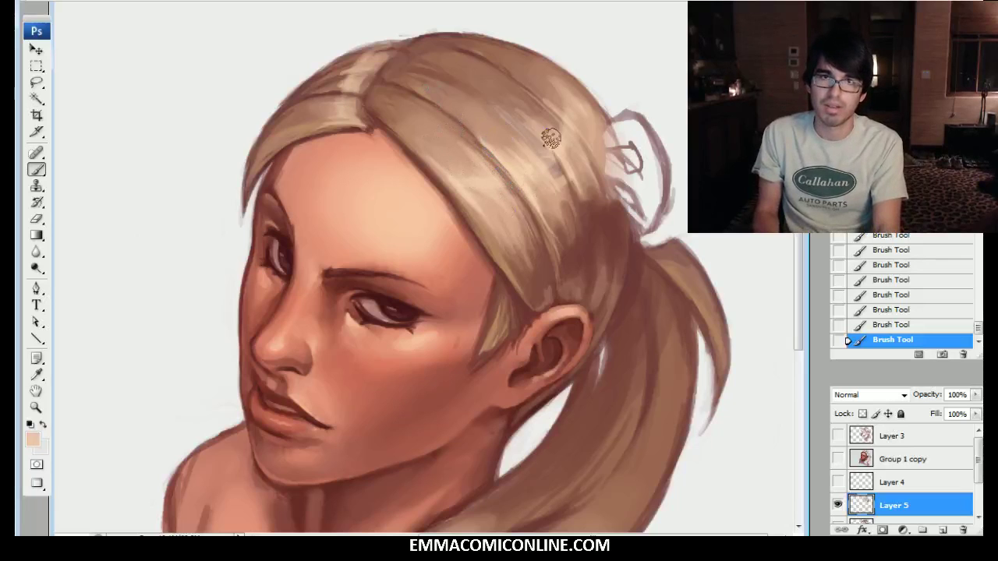
left_click(508, 133, "alt")
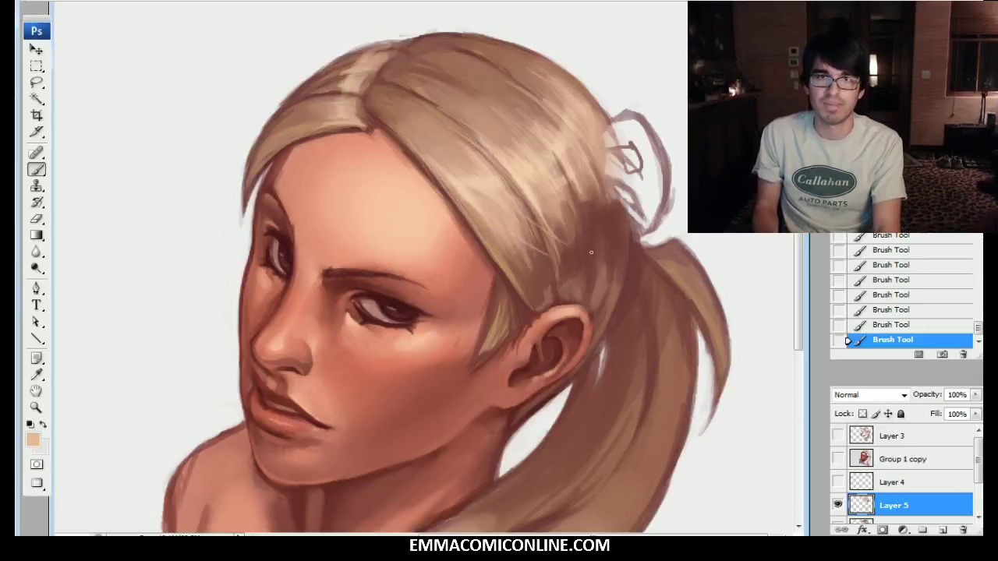
Step: Step back through the brush history to remove the latest strands at the lower end of the crown highlight
left_click(937, 324)
key("ctrl+z")
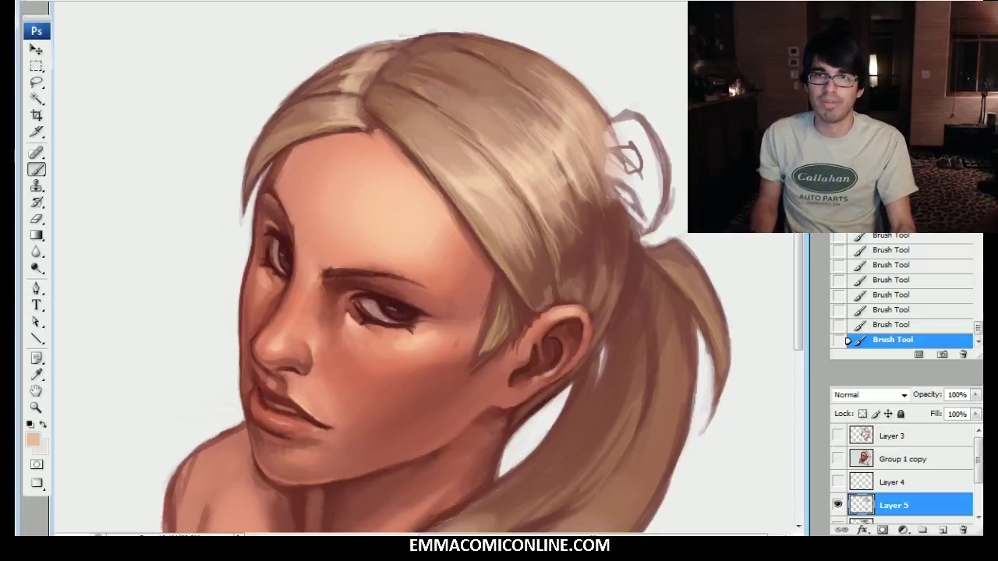
key("ctrl+plus")
left_click_drag(468, 249, 392, 288)
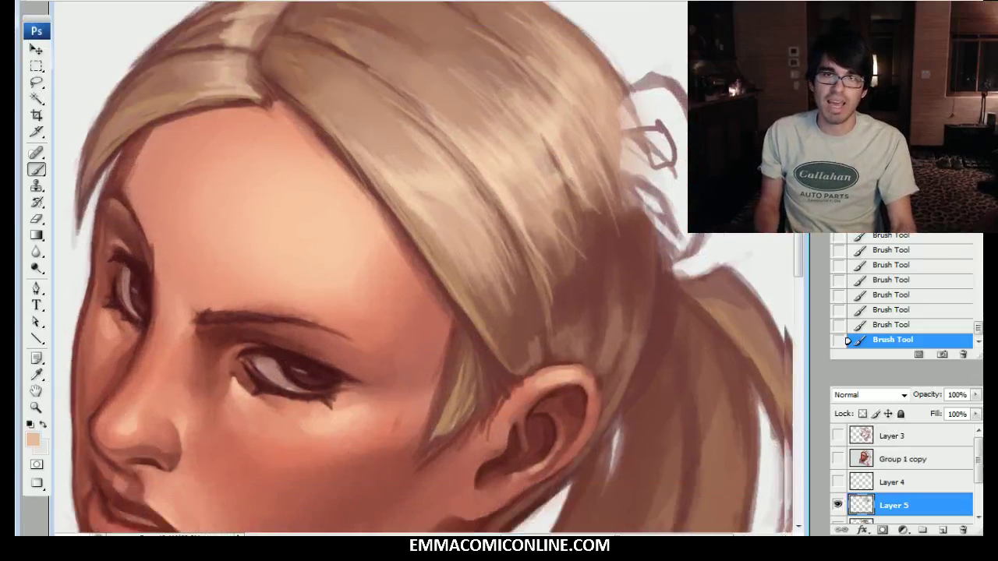
left_click(896, 295)
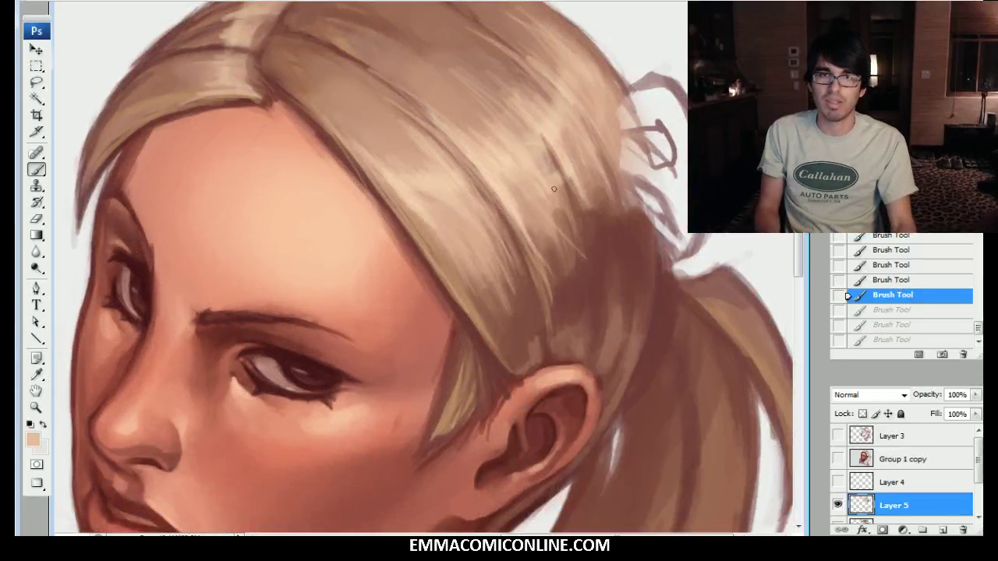
Step: Break the lower end of the crown highlight into fine strands using sampled brown and peach tones
left_click(562, 219, "alt")
left_click_drag(590, 181, 610, 251)
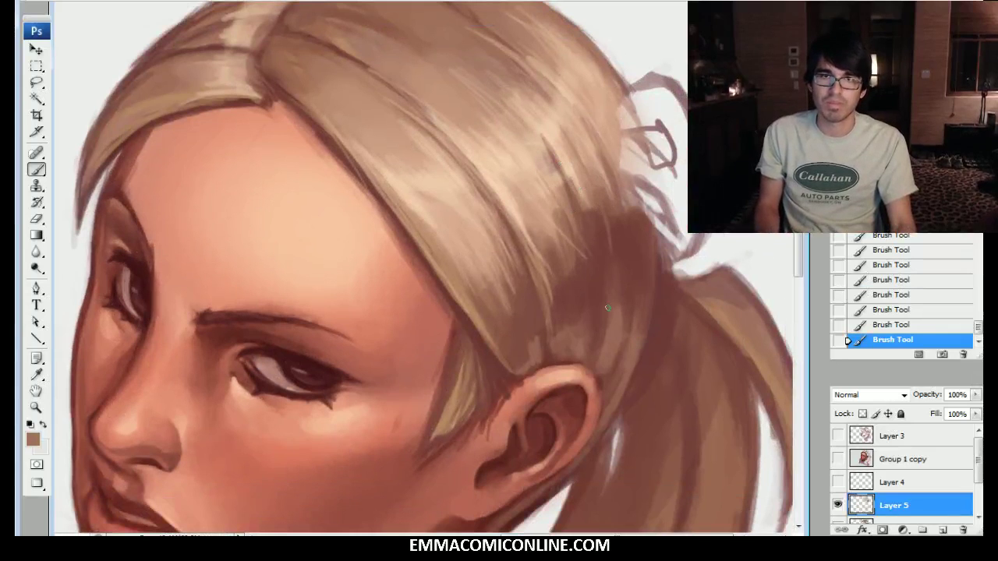
left_click(588, 162, "alt")
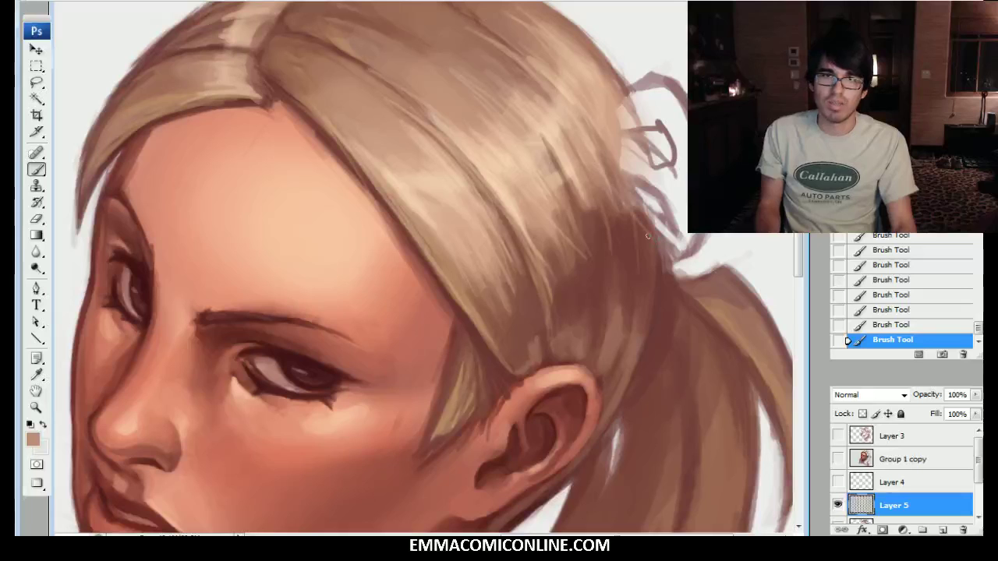
left_click(451, 194, "alt")
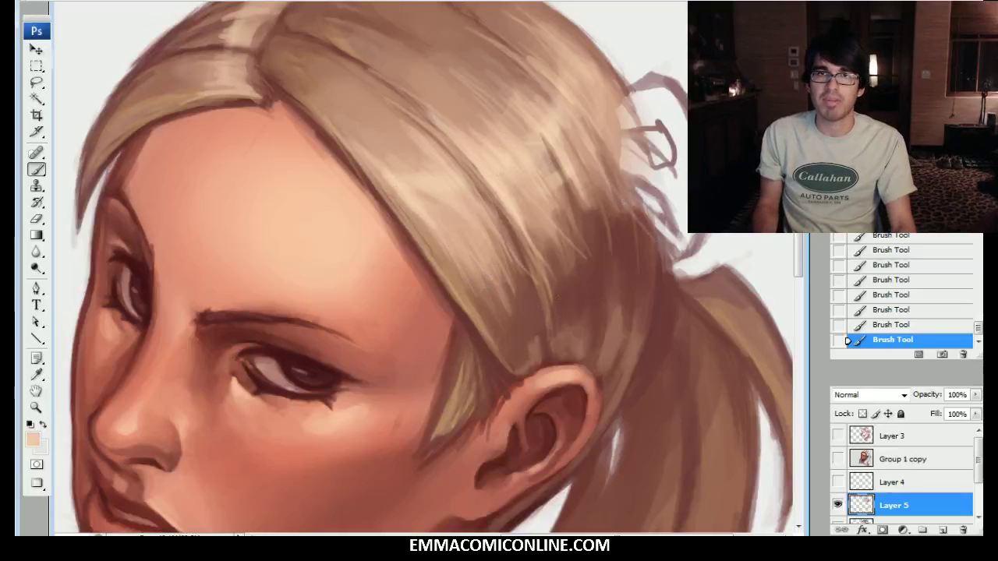
Step: Paint thin brown flyaway strands along the head's outline from the back of the crown to the parting
left_click_drag(491, 46, 509, 136)
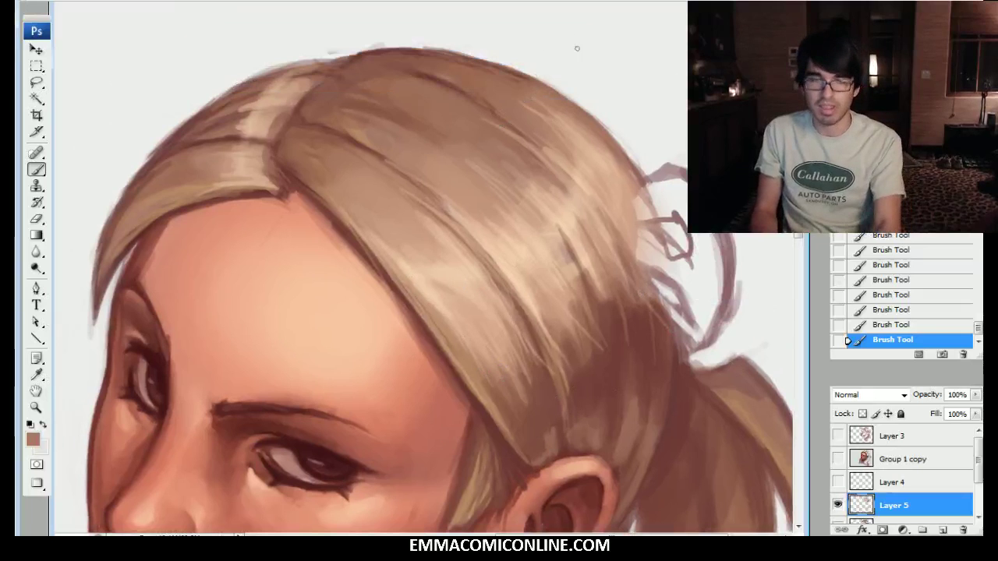
left_click_drag(555, 89, 650, 176)
mouse_move(534, 72)
left_mouse_down()
mouse_move(606, 120)
mouse_move(628, 157)
left_mouse_up()
left_click_drag(497, 59, 572, 98)
left_click_drag(463, 53, 499, 63)
left_click_drag(410, 49, 530, 75)
mouse_move(483, 48)
left_mouse_down()
mouse_move(624, 138)
mouse_move(465, 49)
mouse_move(589, 111)
left_mouse_up()
left_click_drag(431, 47, 486, 52)
left_click_drag(359, 59, 434, 51)
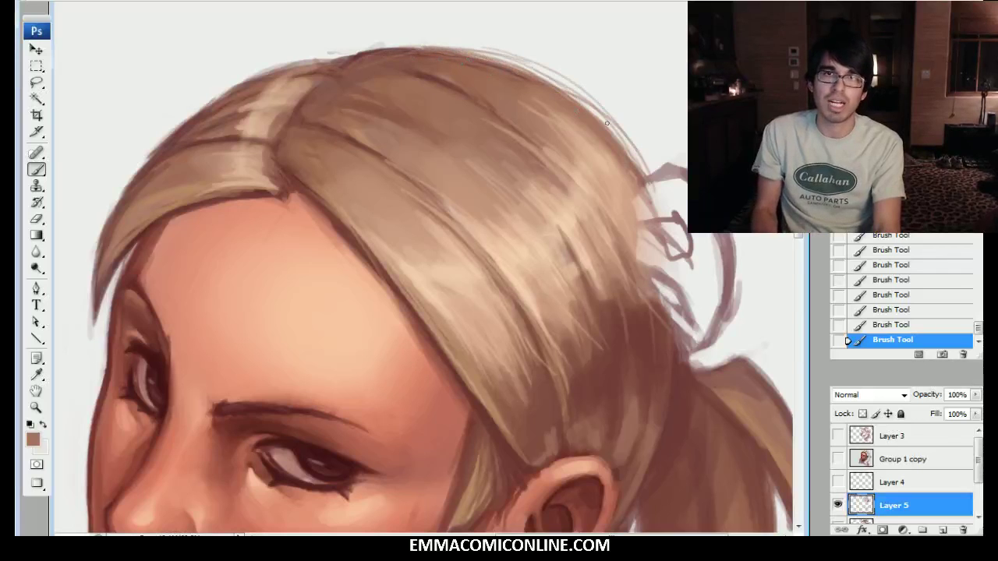
Step: Add thin flyaway strands along the head's outline on the far side of the parting
left_click_drag(639, 160, 839, 161)
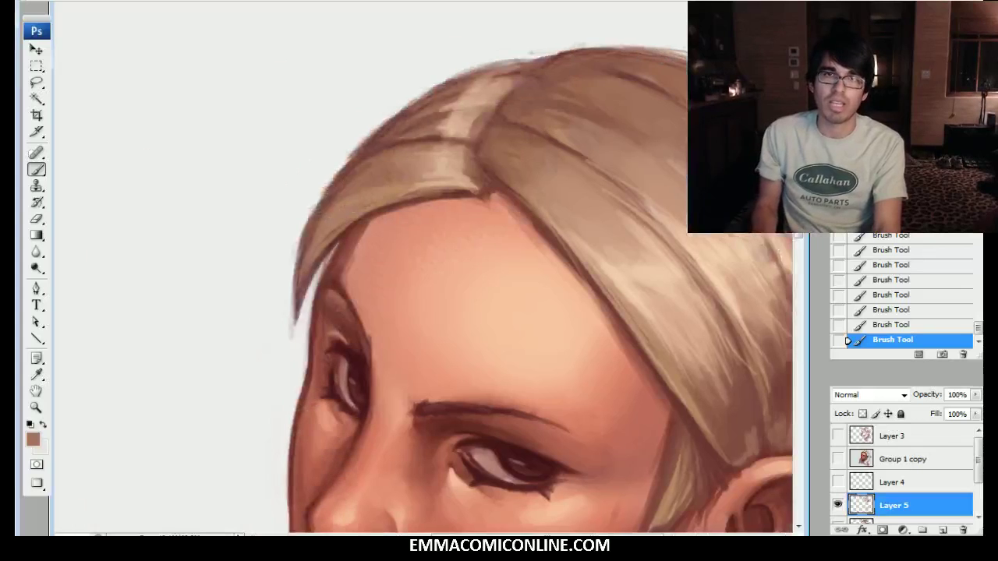
mouse_move(501, 62)
left_mouse_down()
mouse_move(555, 55)
mouse_move(462, 74)
mouse_move(541, 51)
mouse_move(510, 82)
mouse_move(409, 96)
left_mouse_up()
left_click_drag(461, 70, 416, 95)
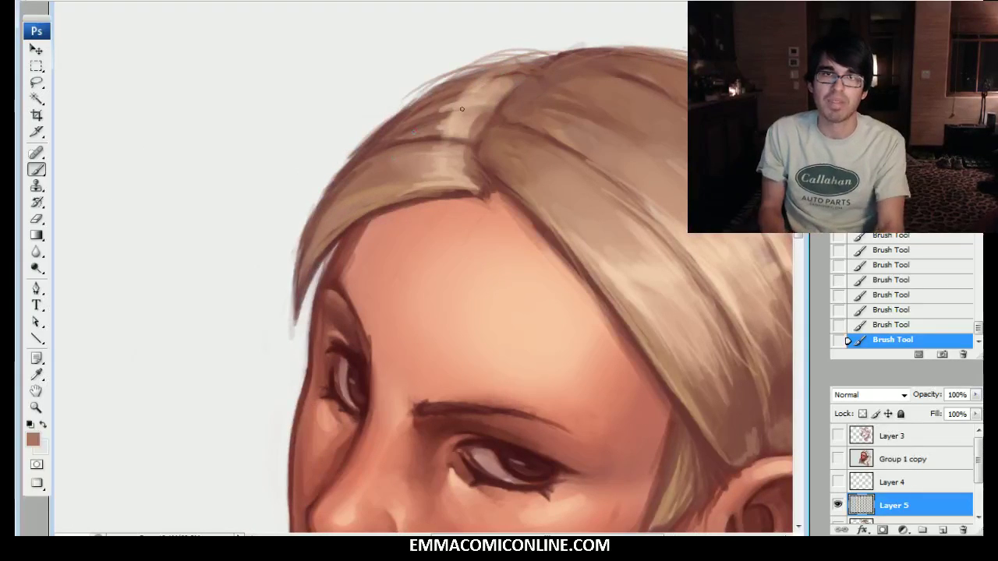
Step: Paint light peach strands through the hair on the far side of the parting using a sampled highlight tone
left_click(470, 131, "alt")
left_click_drag(511, 75, 462, 86)
left_click_drag(550, 61, 470, 77)
left_click_drag(449, 155, 375, 167)
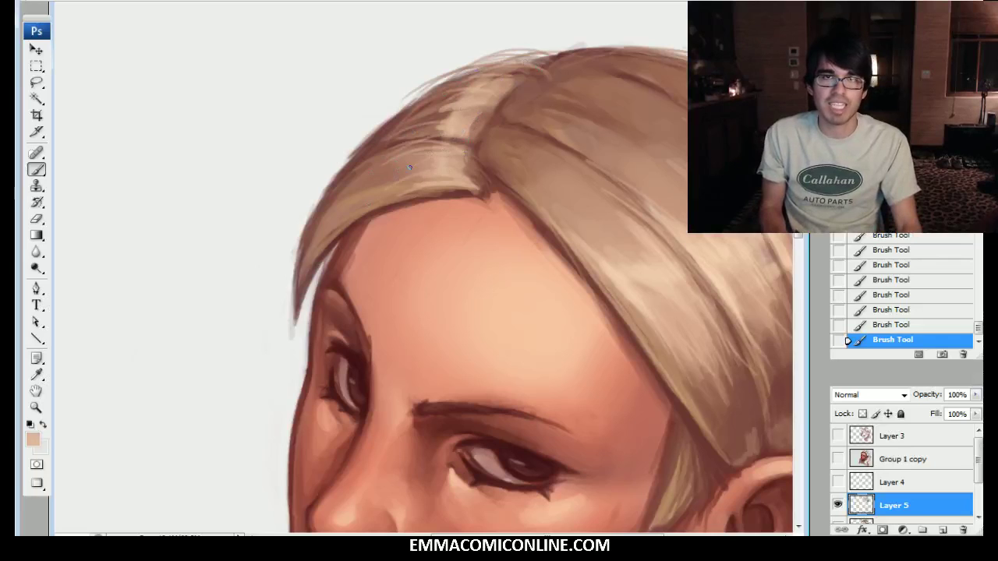
Step: Add loose strands at the far edge of the hair and refine the dark dividing line with a sampled brown
left_click_drag(365, 143, 343, 150)
left_click_drag(321, 190, 278, 269)
left_click(344, 197, "alt")
left_click_drag(431, 139, 396, 146)
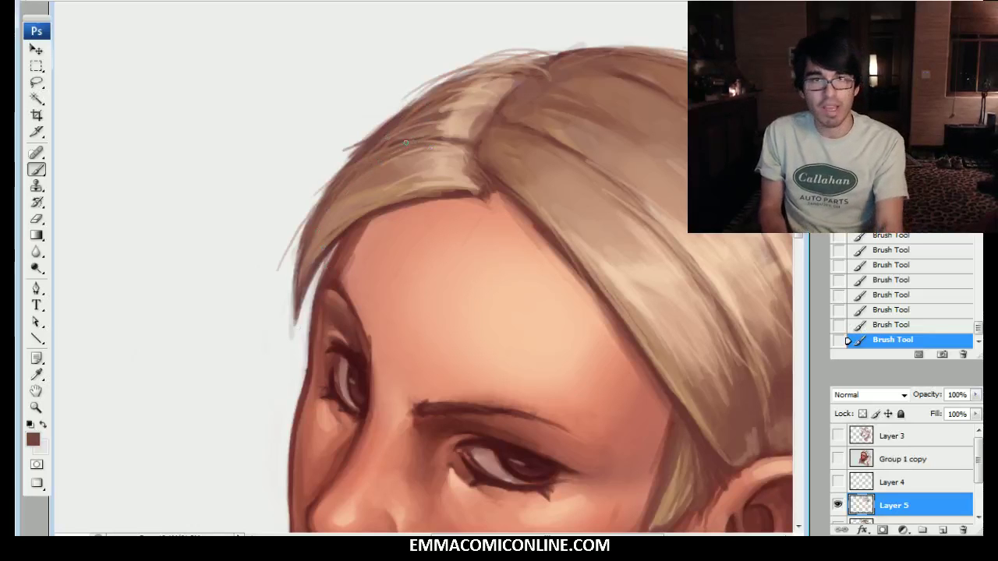
left_click_drag(402, 133, 489, 116)
Step: Paint dark brown strands running from the parting across the crown and front section of hair
mouse_move(416, 117)
left_mouse_down()
mouse_move(482, 114)
mouse_move(393, 95)
mouse_move(281, 103)
left_mouse_up()
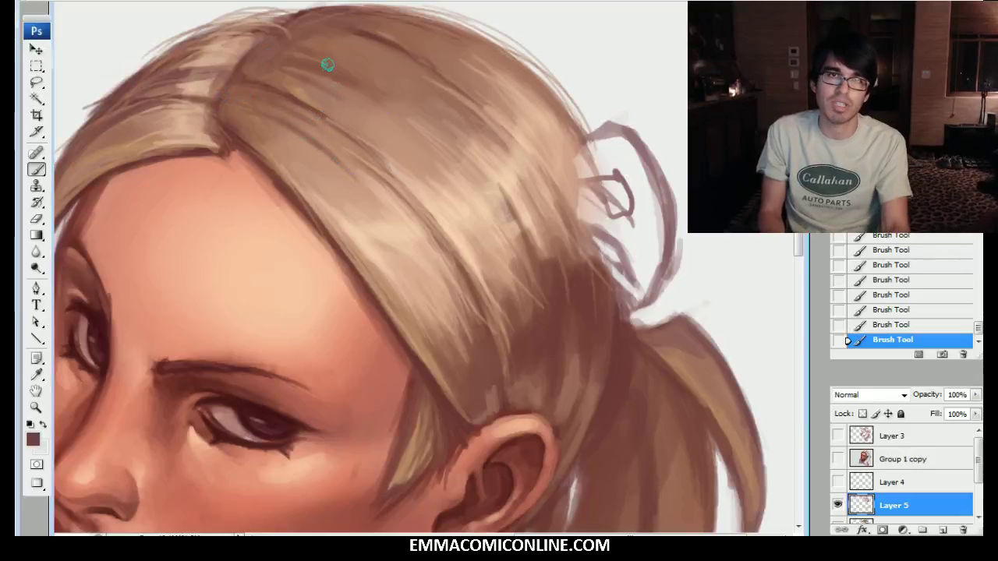
left_click_drag(380, 97, 415, 122)
left_click_drag(360, 50, 388, 64)
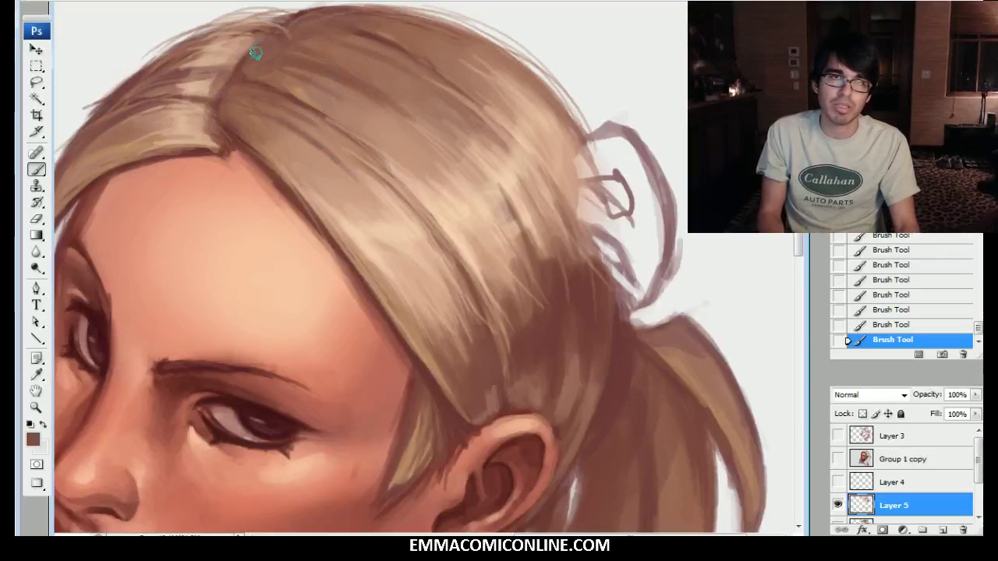
left_click_drag(302, 128, 367, 185)
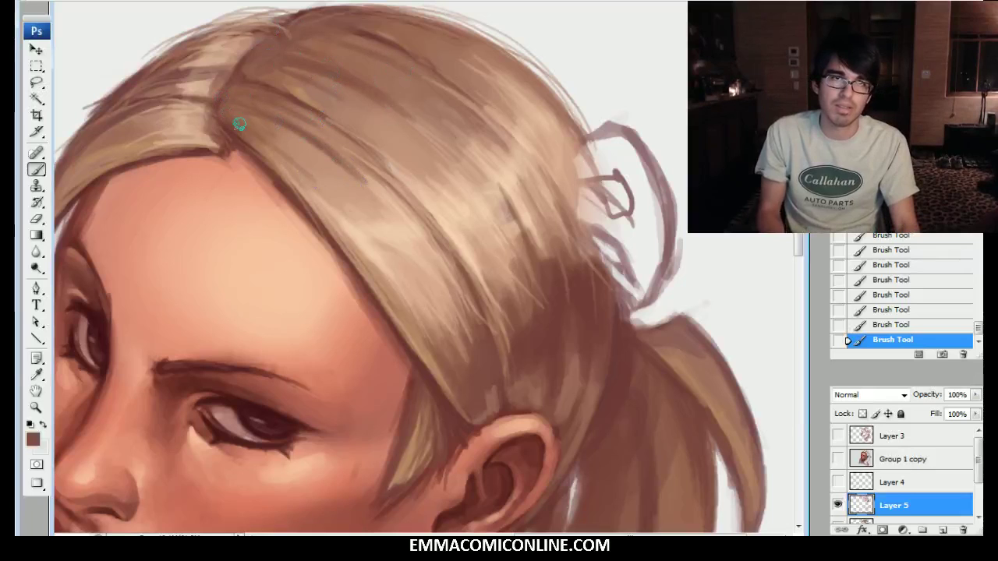
left_click_drag(264, 142, 423, 269)
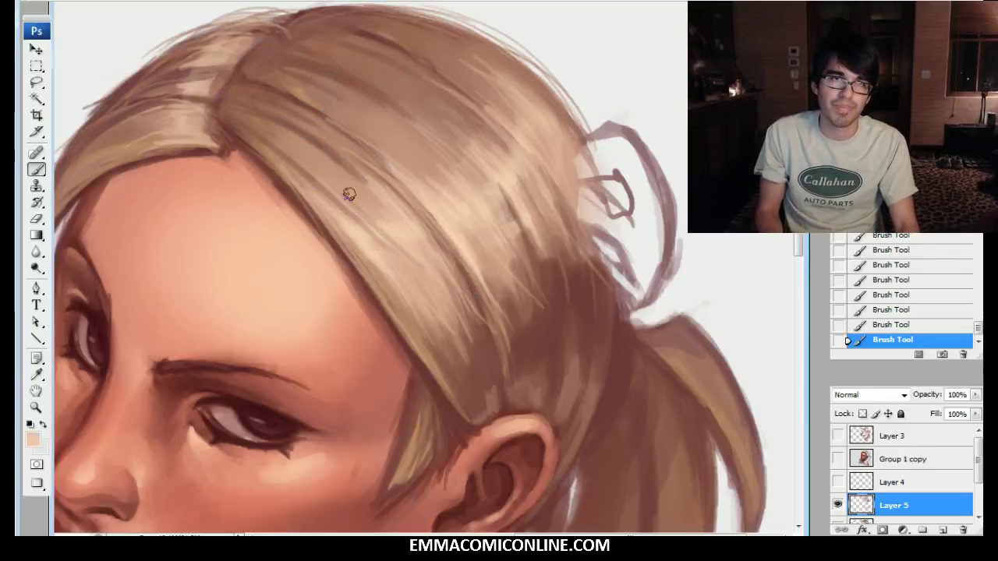
Step: Pull light strands from the highlight back toward the parting using sampled peach and tan tones
left_click_drag(338, 199, 266, 136)
left_click(349, 177, "alt")
left_click_drag(364, 171, 256, 104)
left_click_drag(330, 115, 283, 91)
left_click(441, 134, "alt")
mouse_move(441, 134)
left_mouse_down()
mouse_move(337, 57)
mouse_move(435, 118)
mouse_move(369, 80)
left_mouse_up()
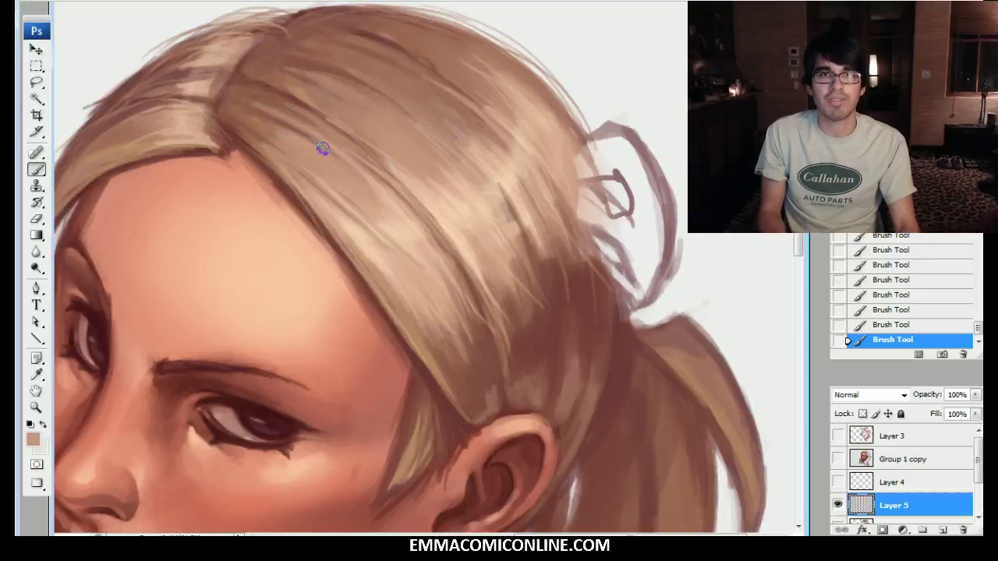
left_click(407, 39, "alt")
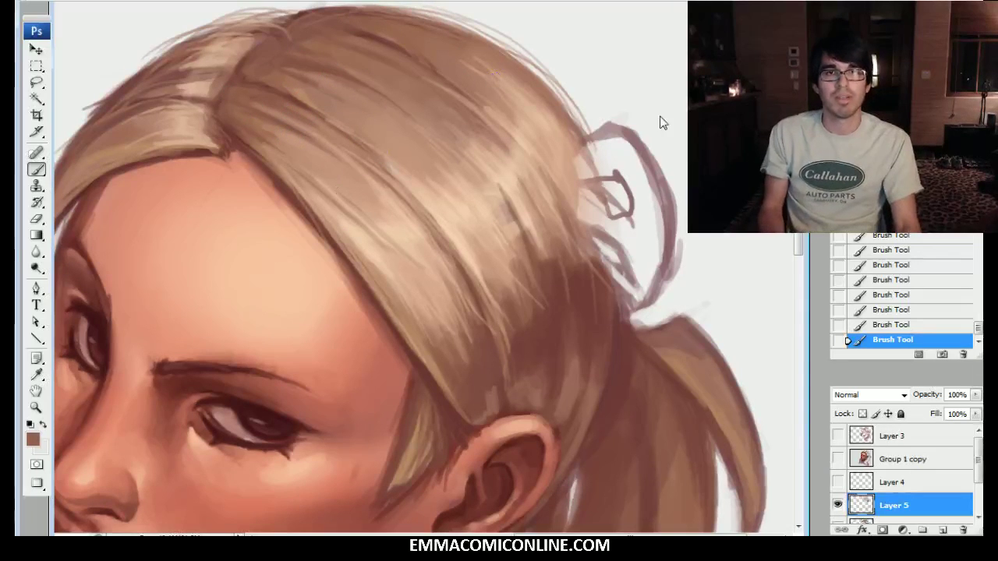
Step: Soften the near-side hairline where the forehead meets the hair using sampled skin tones
key("ctrl+minus")
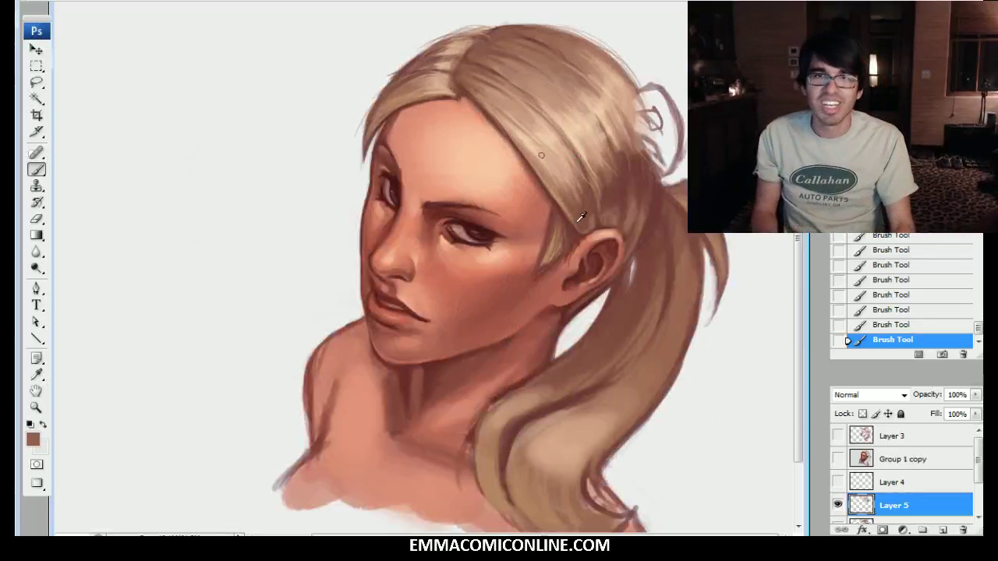
left_click(536, 188, "alt")
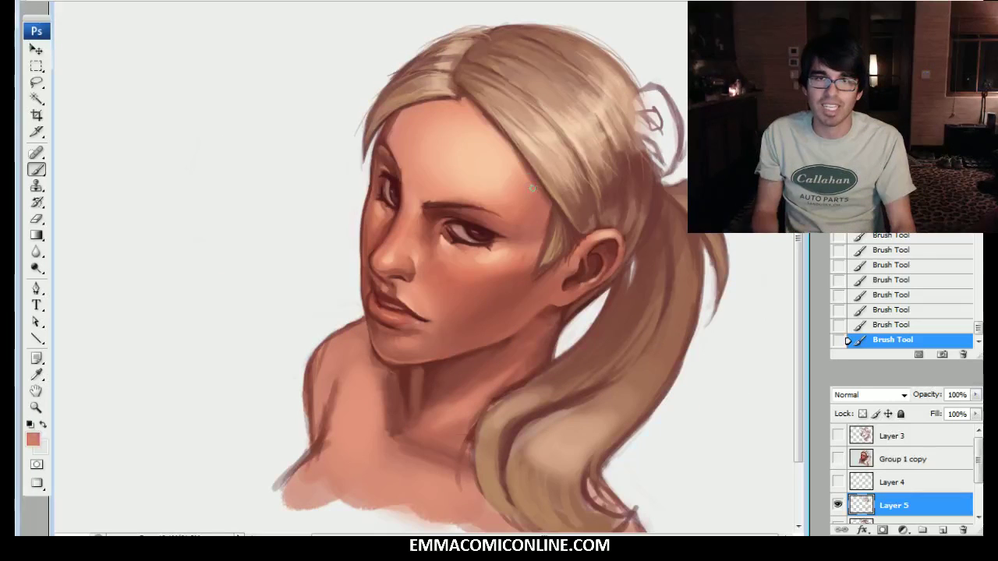
left_click(514, 166, "alt")
left_click(529, 178, "alt")
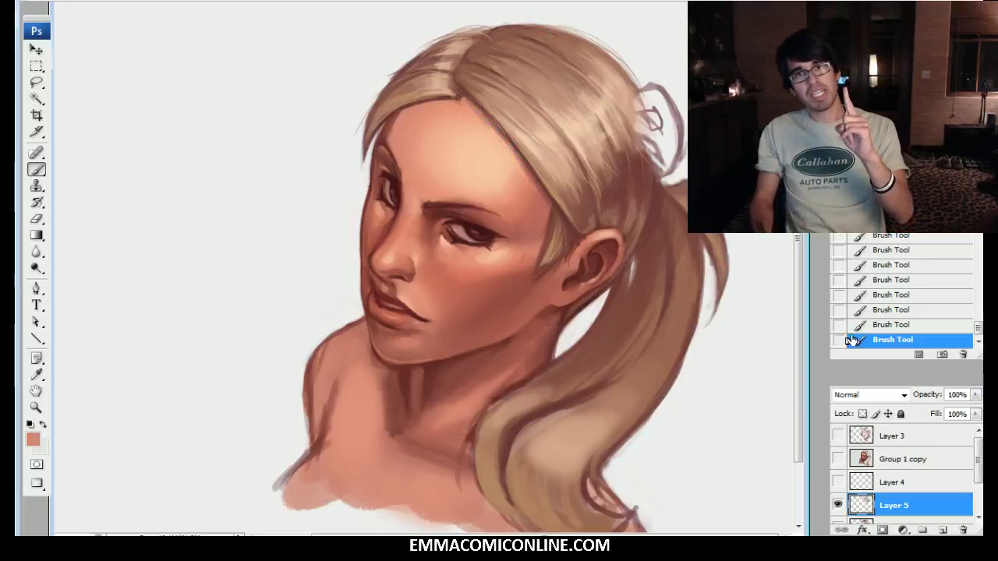
Step: Toggle Layer 5's visibility repeatedly to compare the hair before and after the highlight work
left_click(839, 504)
left_click(839, 503)
left_click(839, 503)
left_click(839, 503)
left_click(839, 504)
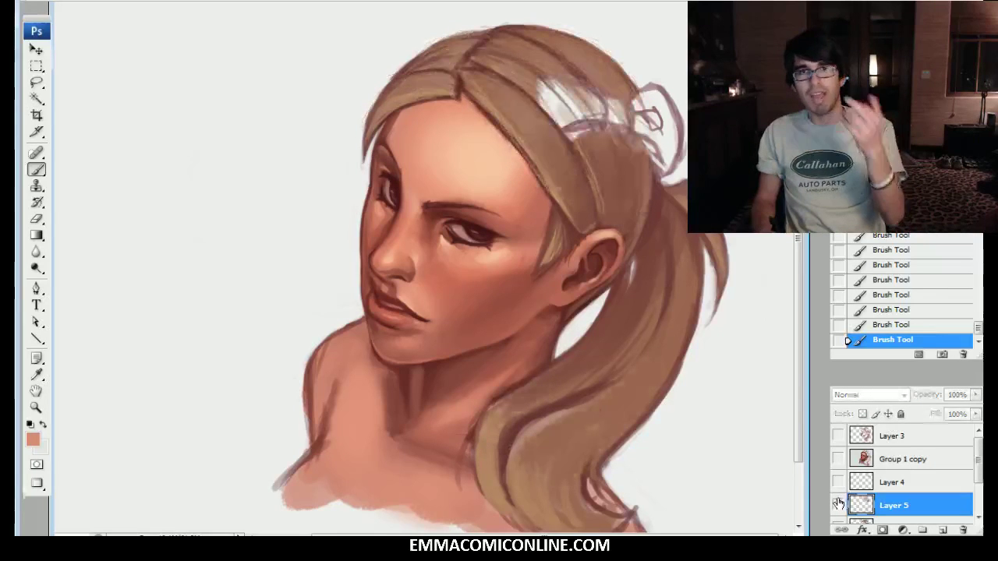
left_click(839, 503)
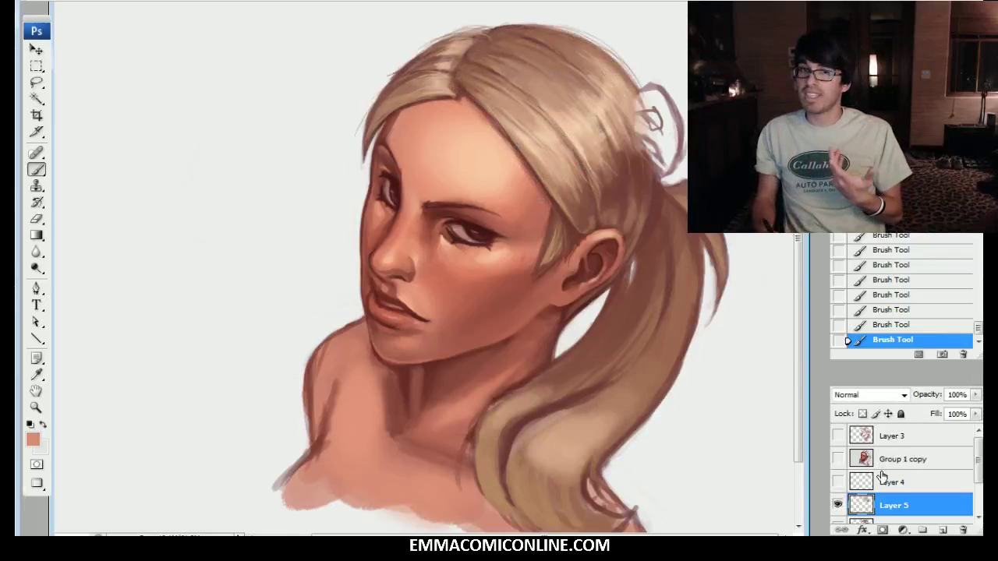
left_click(838, 503)
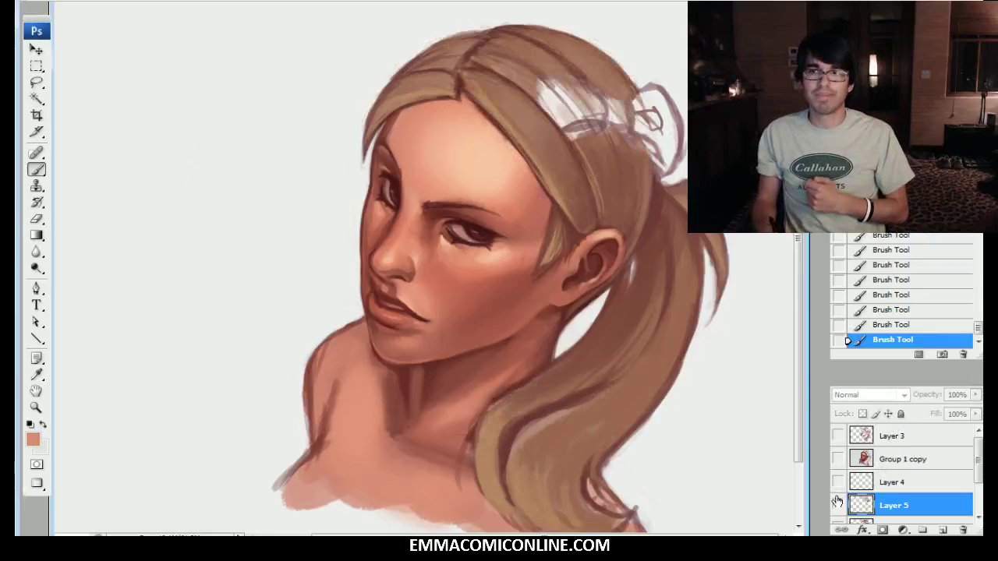
left_click(838, 503)
left_click(838, 504)
left_click(838, 503)
Step: Blend the far-side hairline into the forehead using sampled reddish-brown and skin tones
left_click(633, 180, "alt")
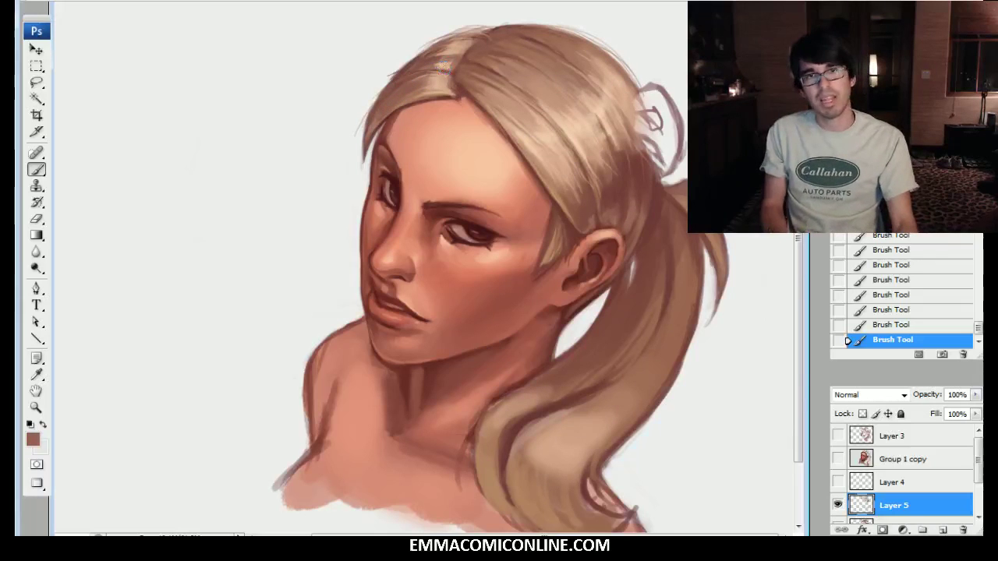
left_click(427, 107, "alt")
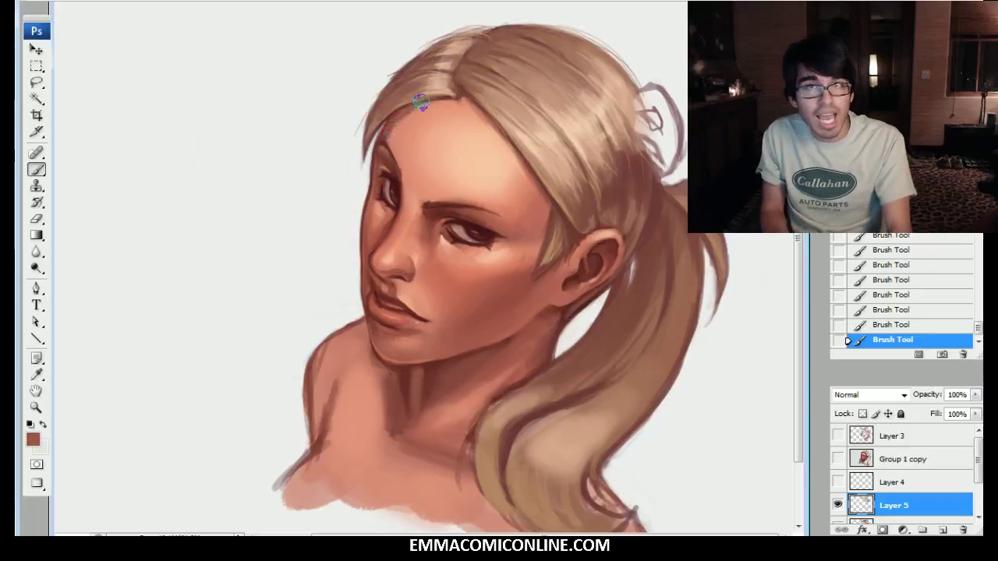
left_click(412, 129, "alt")
left_click(425, 106, "alt")
mouse_move(418, 106)
left_mouse_down()
mouse_move(404, 118)
mouse_move(445, 103)
left_mouse_up()
left_click(436, 97, "alt")
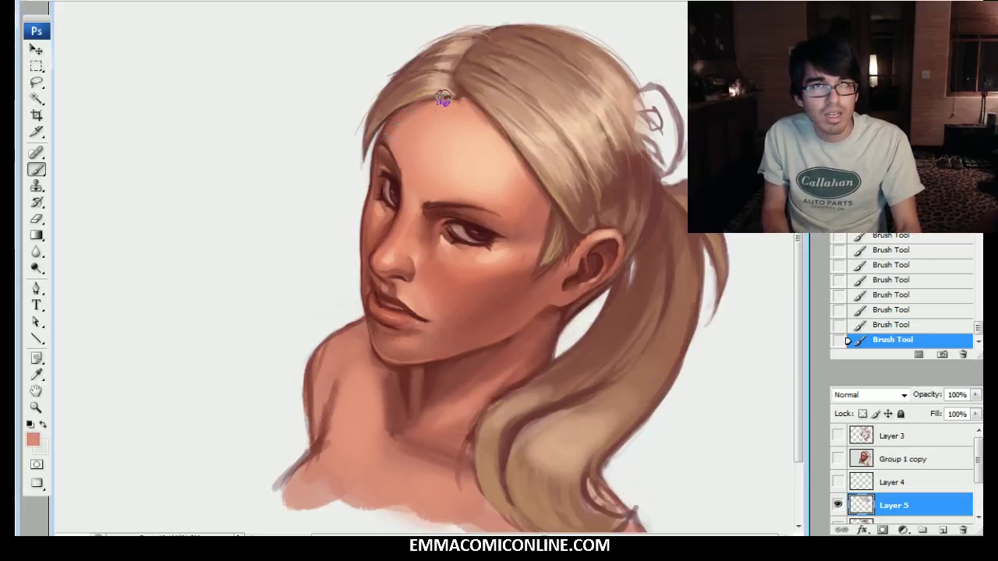
left_click(400, 115, "alt")
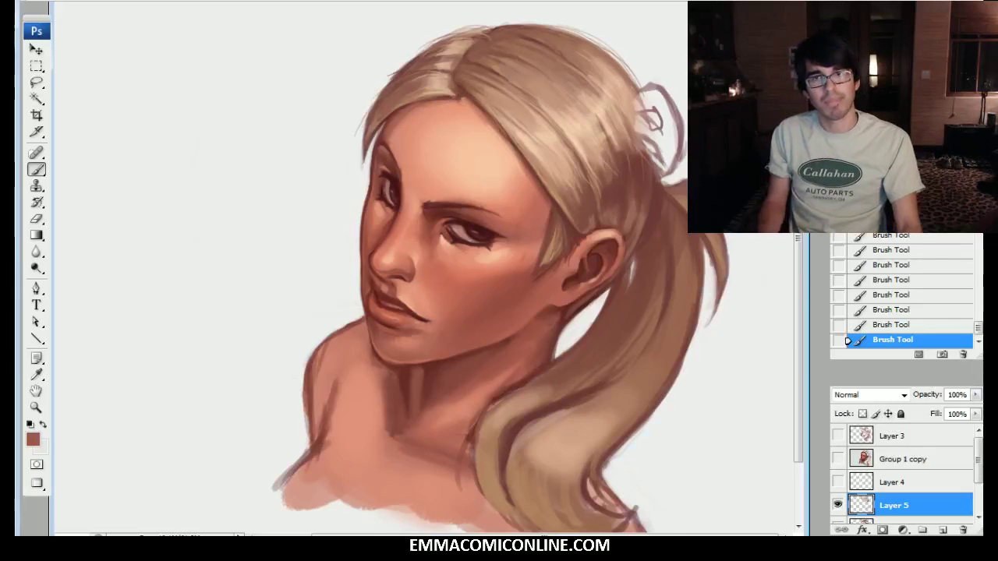
Step: Clean up the gap between the far lock of hair and the temple with the pale background colour
key("ctrl+plus")
left_click_drag(312, 57, 379, 214)
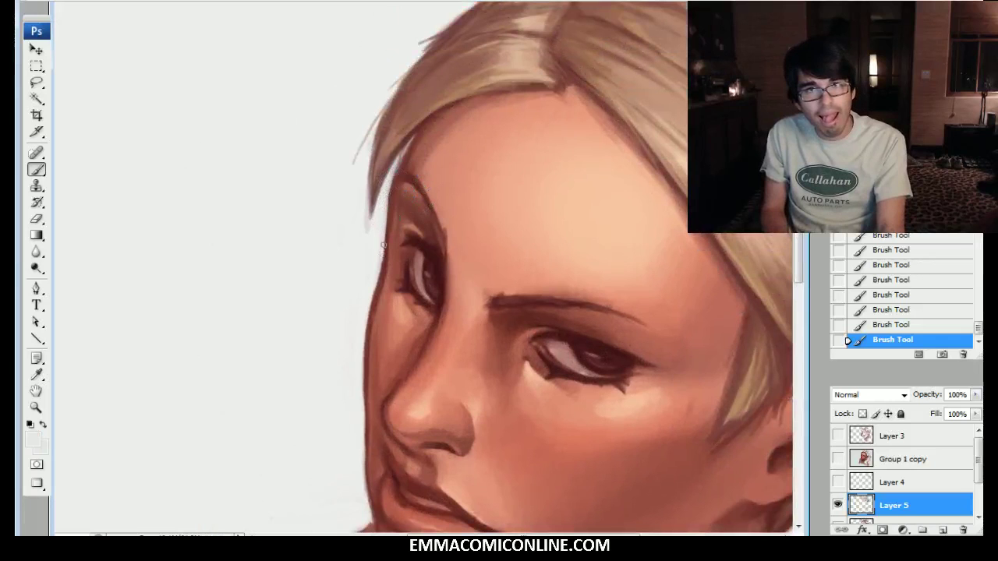
mouse_move(402, 153)
left_mouse_down()
mouse_move(388, 192)
mouse_move(410, 141)
mouse_move(389, 187)
mouse_move(440, 108)
mouse_move(400, 152)
mouse_move(442, 113)
mouse_move(390, 184)
left_mouse_up()
Step: Make Layer 4 with the hair bow sketch visible over the portrait
key("ctrl+minus")
left_click_drag(499, 327, 381, 273)
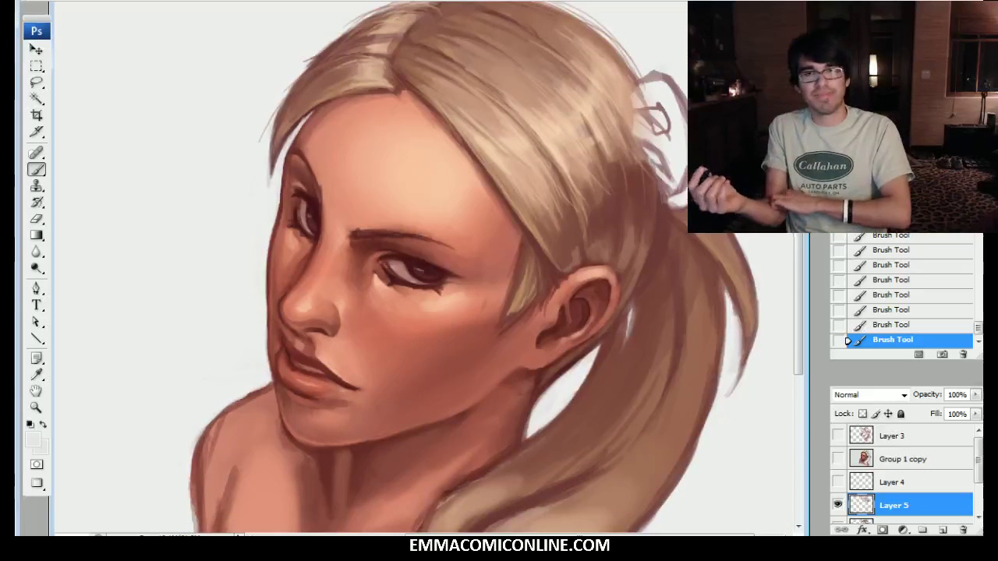
left_click(838, 477)
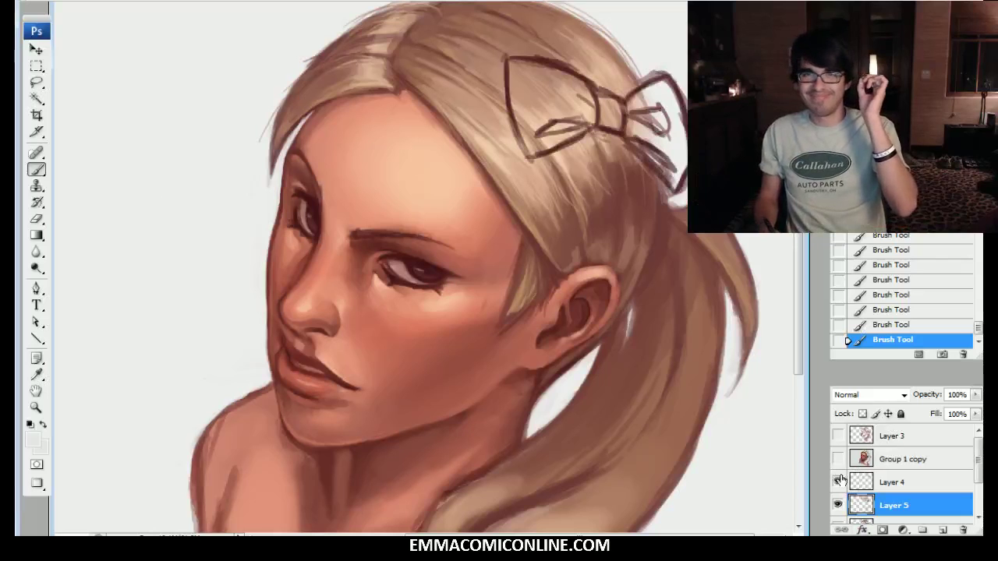
left_click(838, 480)
left_click(838, 480)
Step: Flip the canvas horizontally and bring the mirrored face into view
mouse_move(421, 312)
left_mouse_down()
mouse_move(460, 267)
mouse_move(452, 290)
left_mouse_up()
key("ctrl+plus")
key("ctrl+shift+h")
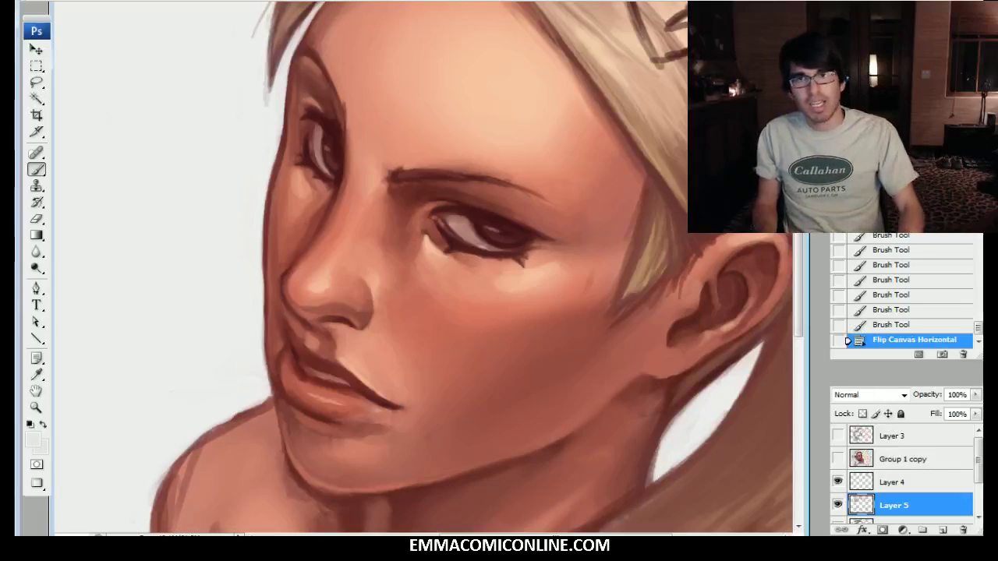
left_click_drag(312, 277, 530, 279)
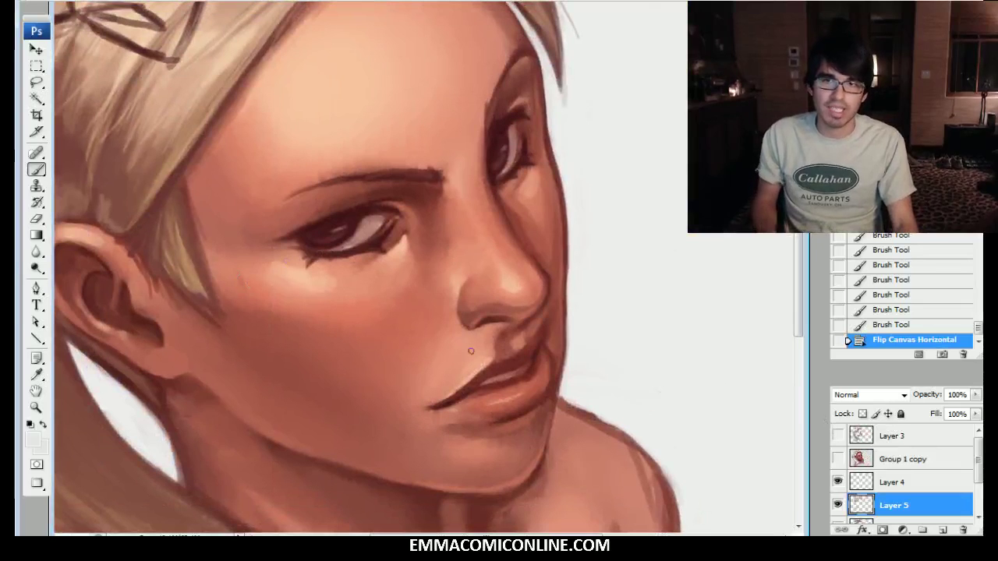
Step: Create a new layer named faceOP02 directly above Layer 5
left_click(897, 477)
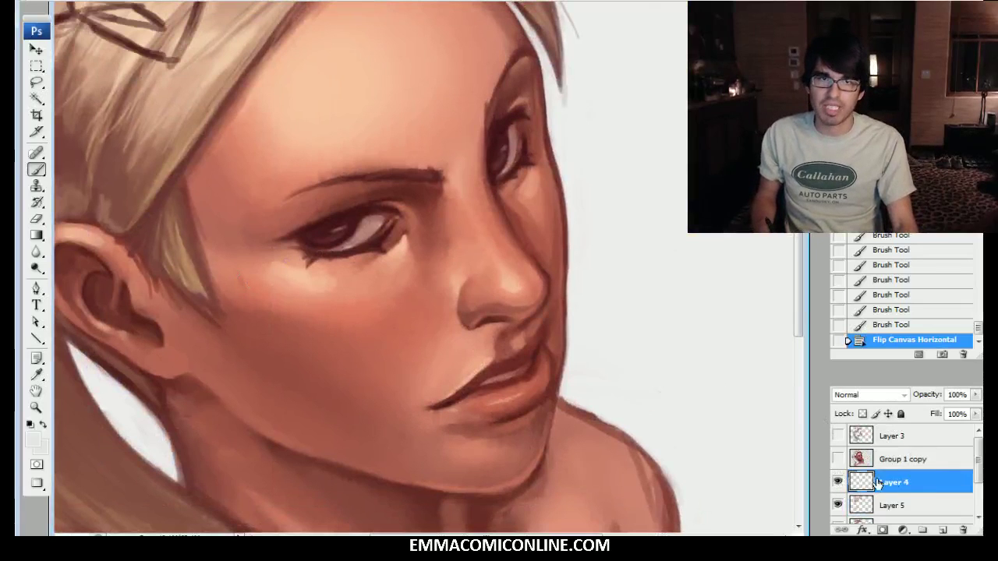
left_click(904, 503)
key("ctrl+shift+n")
type("f")
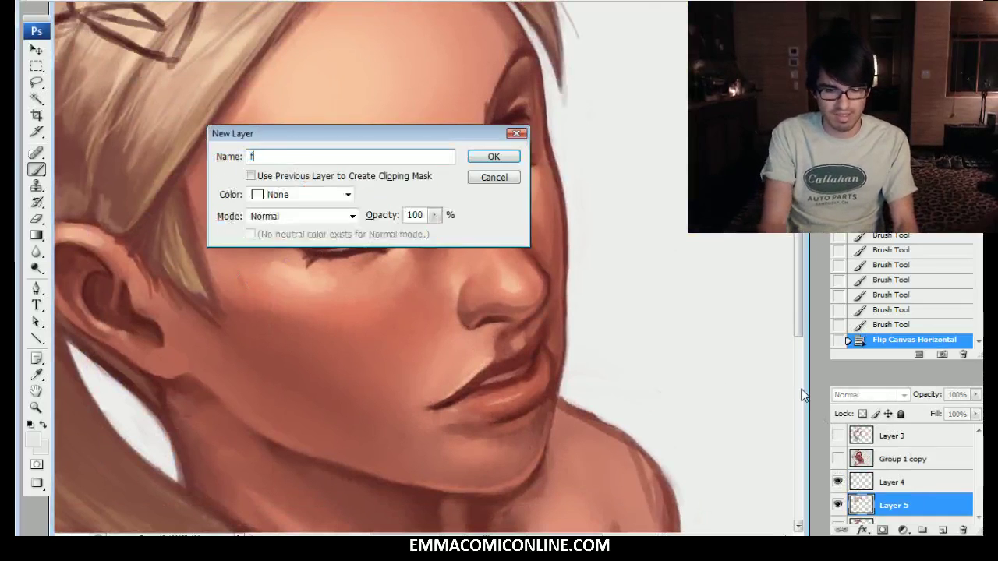
type("aceOP02")
key("Return")
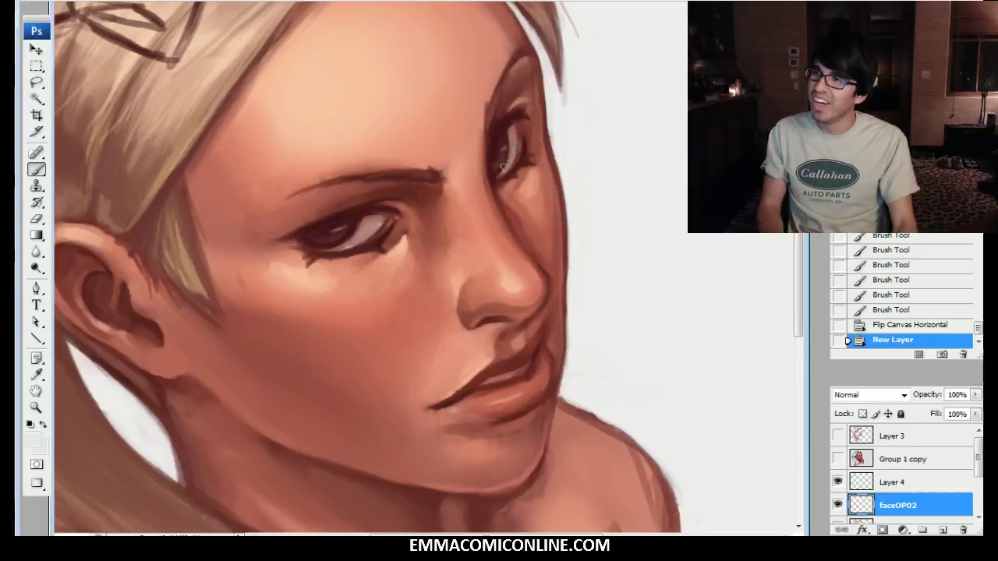
Step: Paint sampled skin tone over the outer cheek beside the eye and sampled dark red along the temple's hairline edge
left_click_drag(396, 235, 413, 244)
left_click(269, 301, "alt")
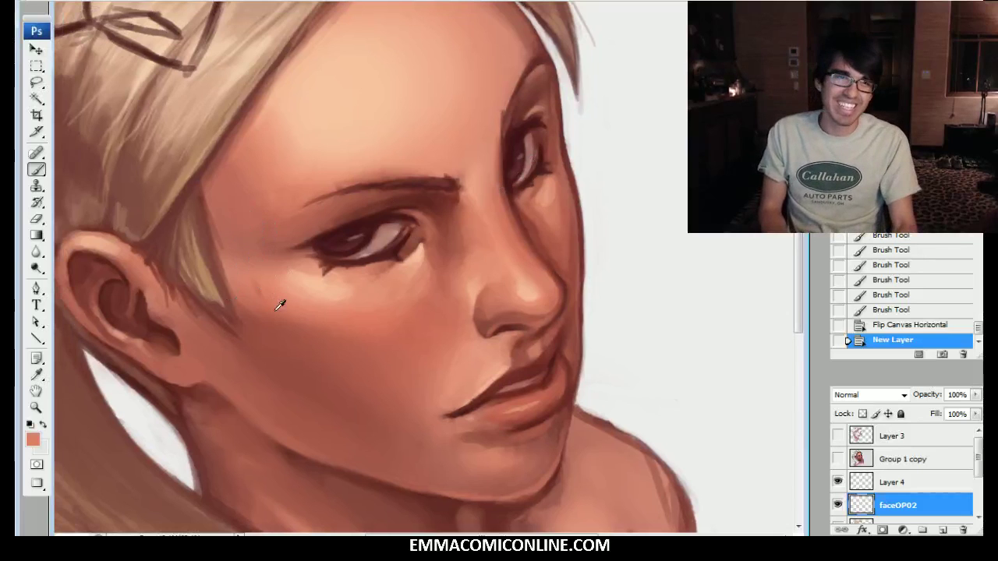
mouse_move(269, 297)
left_mouse_down()
mouse_move(241, 261)
mouse_move(267, 286)
mouse_move(280, 278)
mouse_move(257, 275)
mouse_move(301, 263)
left_mouse_up()
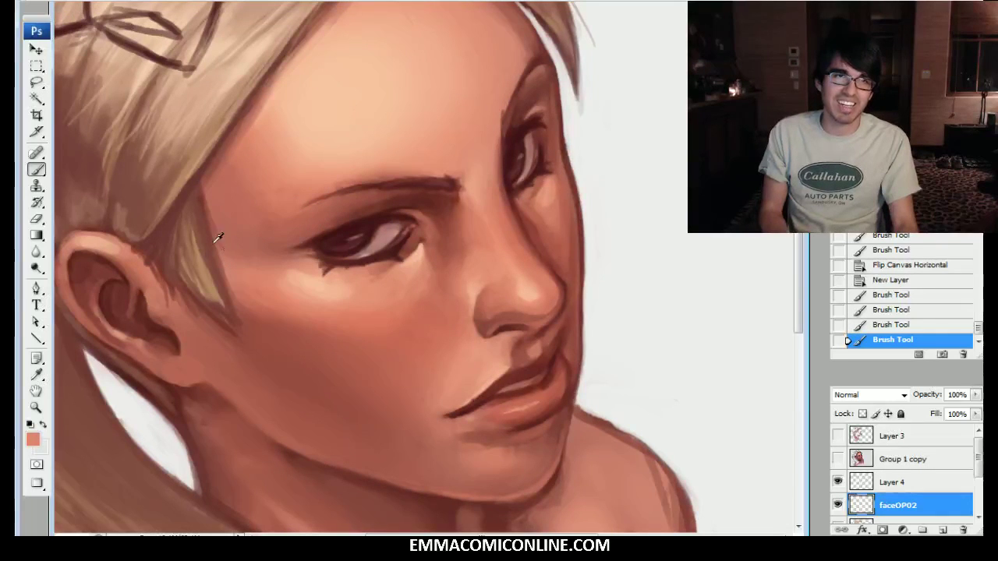
left_click(201, 182, "alt")
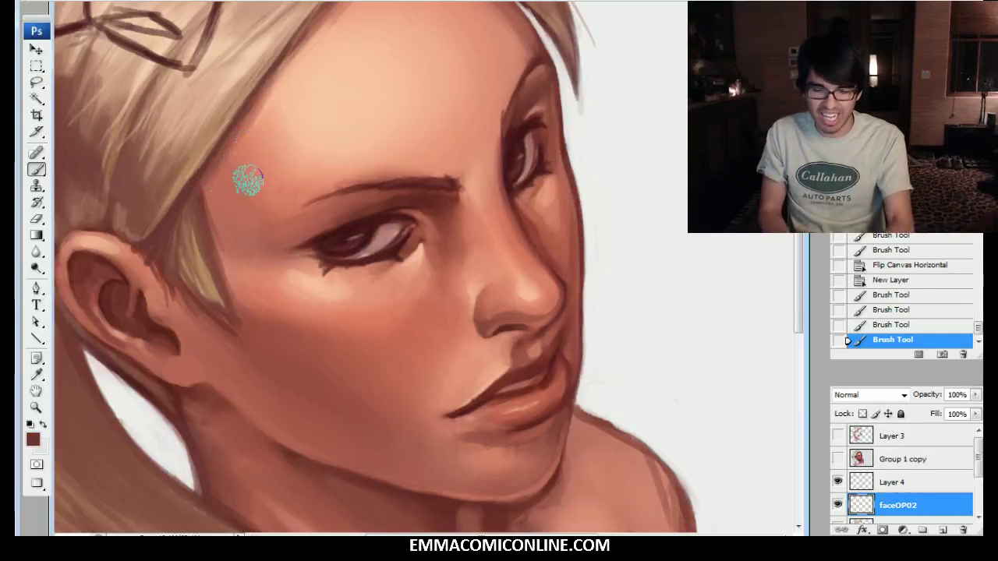
left_click_drag(200, 184, 210, 213)
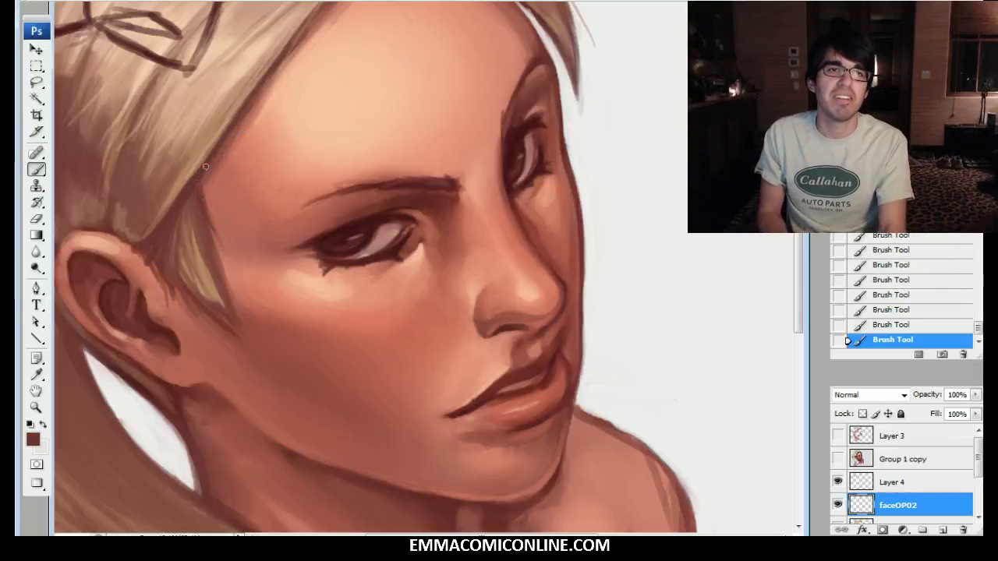
Step: Repaint the loose hair strand in front of the ear with sampled browns and finer light strands
left_click(201, 268, "alt")
left_click(245, 73, "alt")
left_click_drag(186, 226, 211, 274)
left_click(144, 215, "alt")
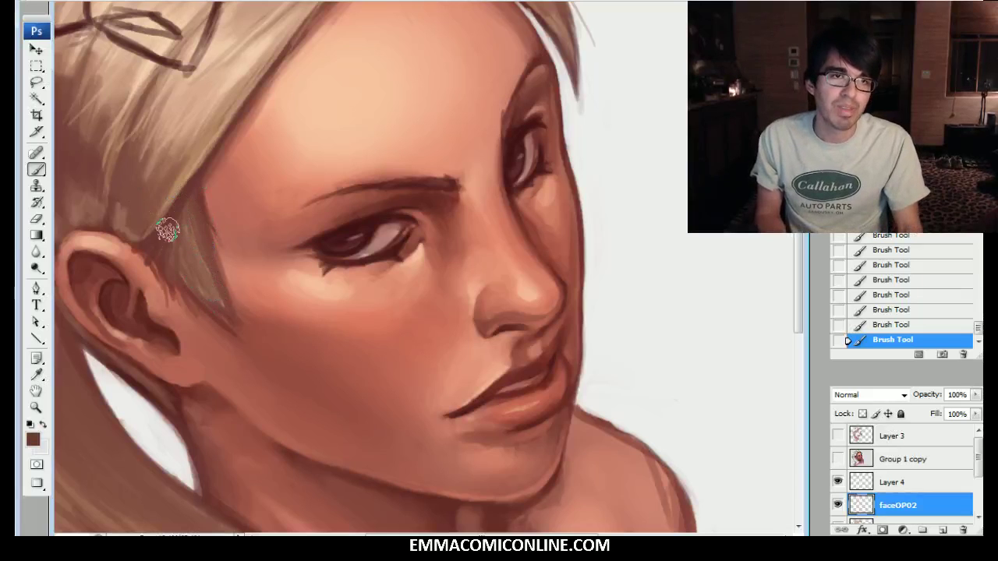
key("bracketleft")
key("bracketleft")
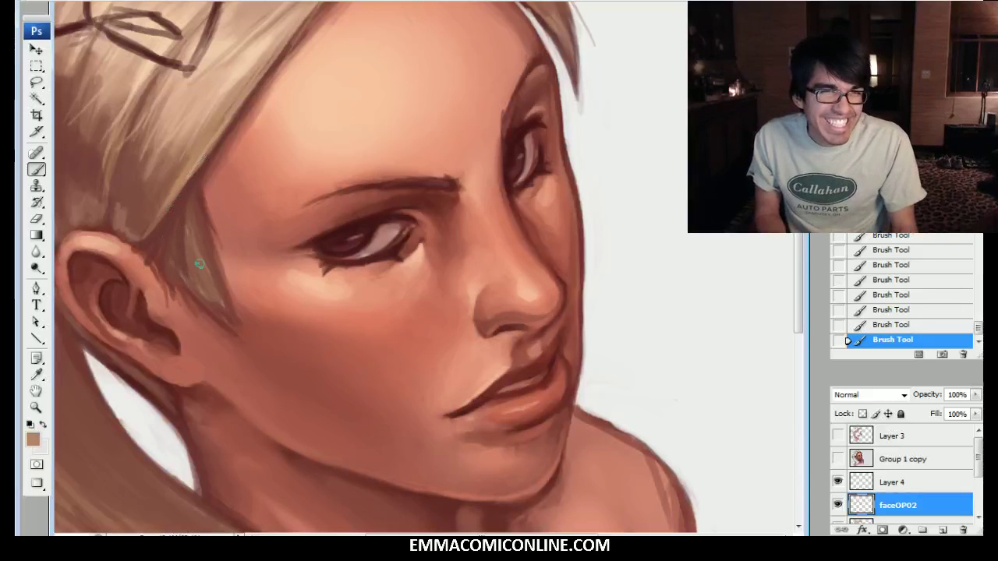
mouse_move(196, 203)
left_mouse_down()
mouse_move(219, 297)
mouse_move(190, 259)
mouse_move(177, 264)
left_mouse_up()
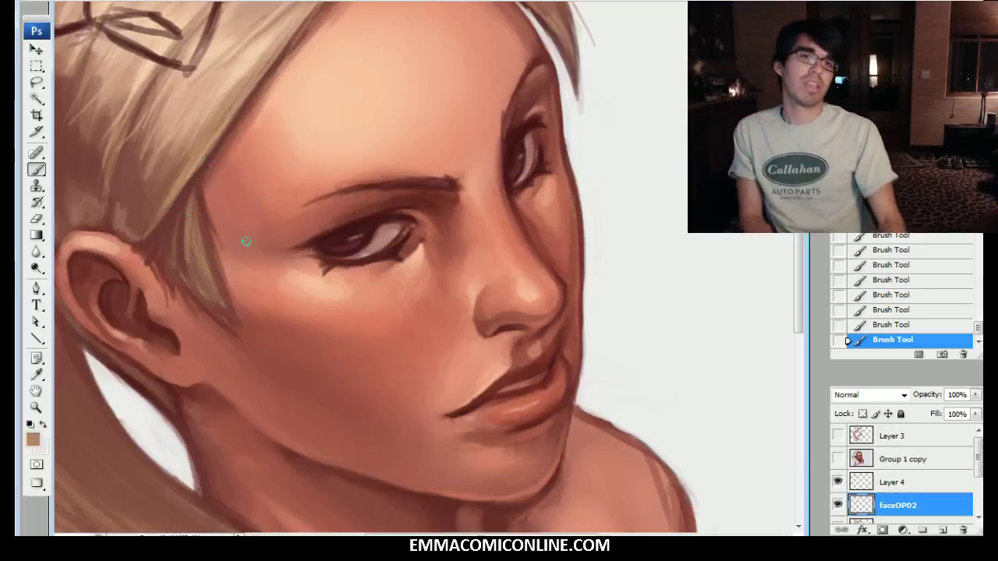
Step: Clean up the edge between the loose hair strand and the cheek with sampled skin tones
left_click(254, 330, "alt")
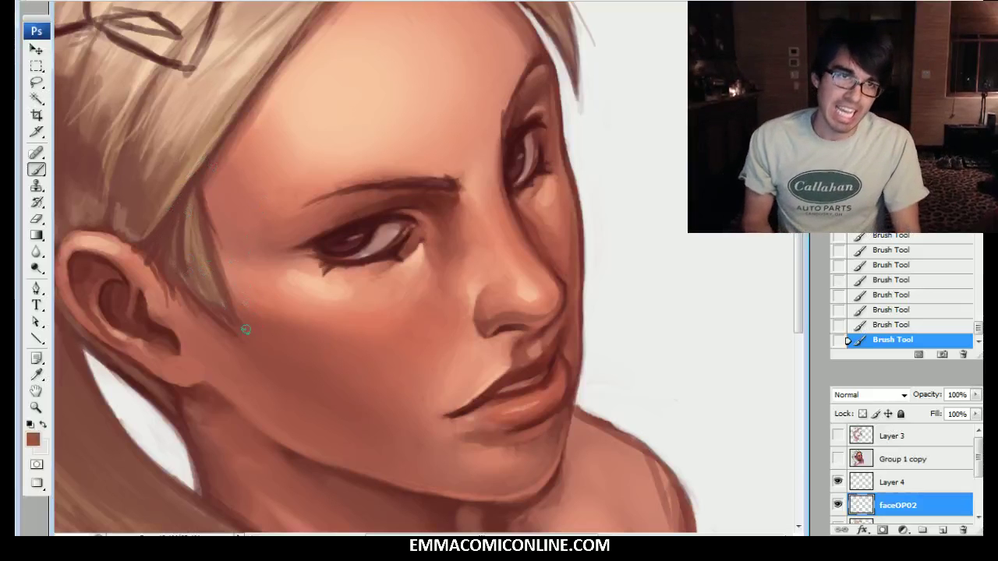
left_click_drag(218, 244, 226, 284)
left_click(223, 218, "alt")
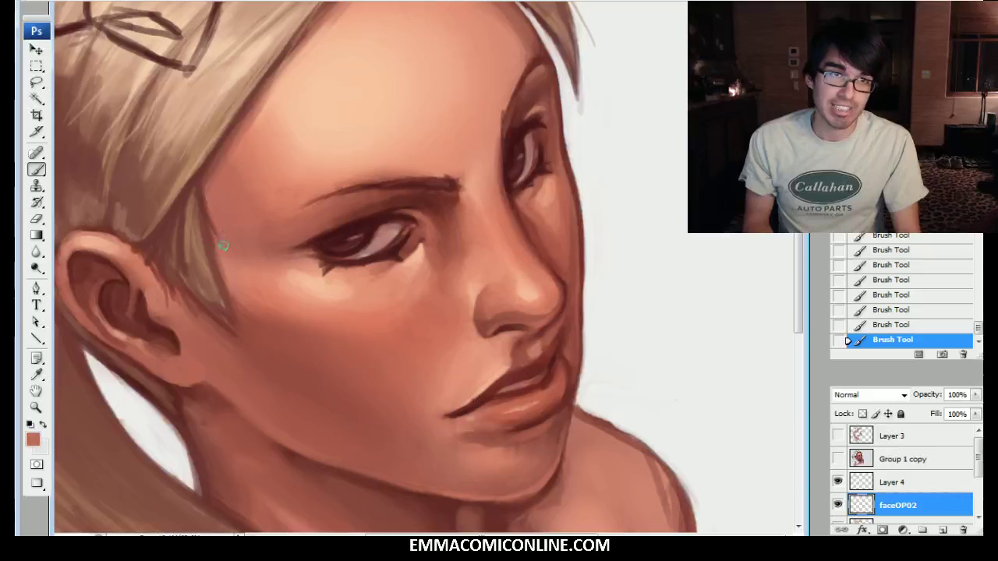
Step: Blend the highlight below the eye's outer corner into the surrounding cheek using sampled light and mid skin tones
left_click(307, 281, "alt")
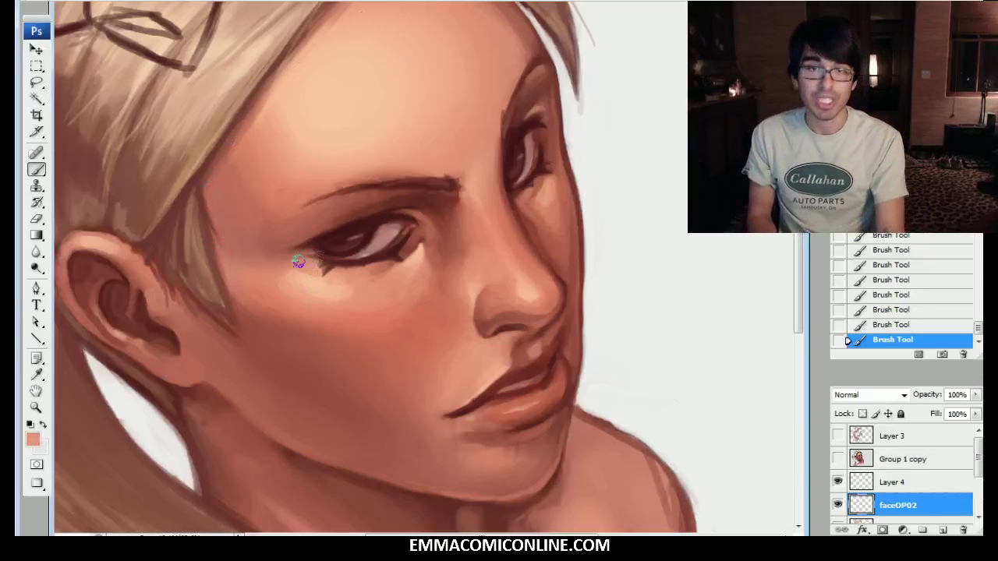
left_click(264, 299, "alt")
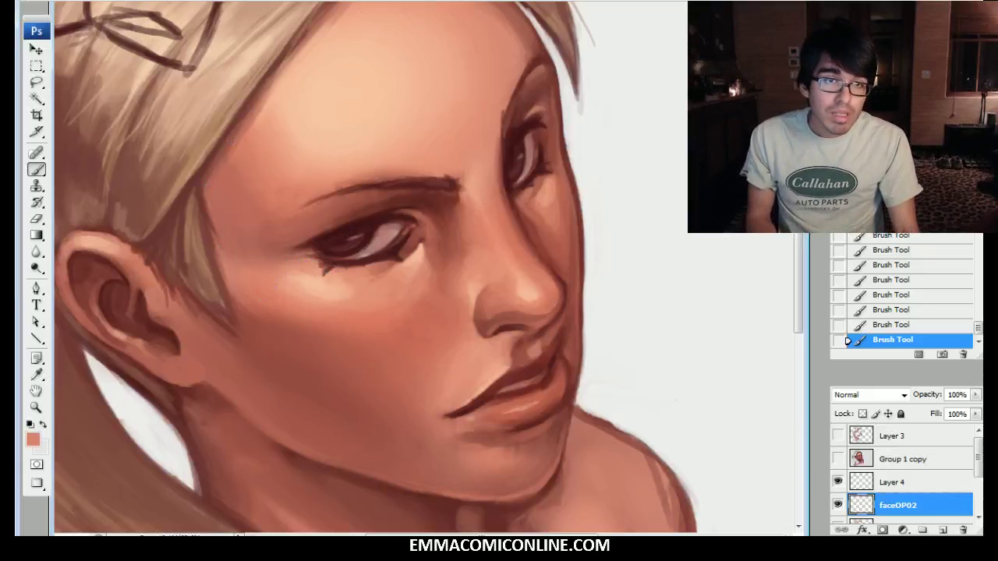
left_click(268, 321, "alt")
left_click(296, 303, "alt")
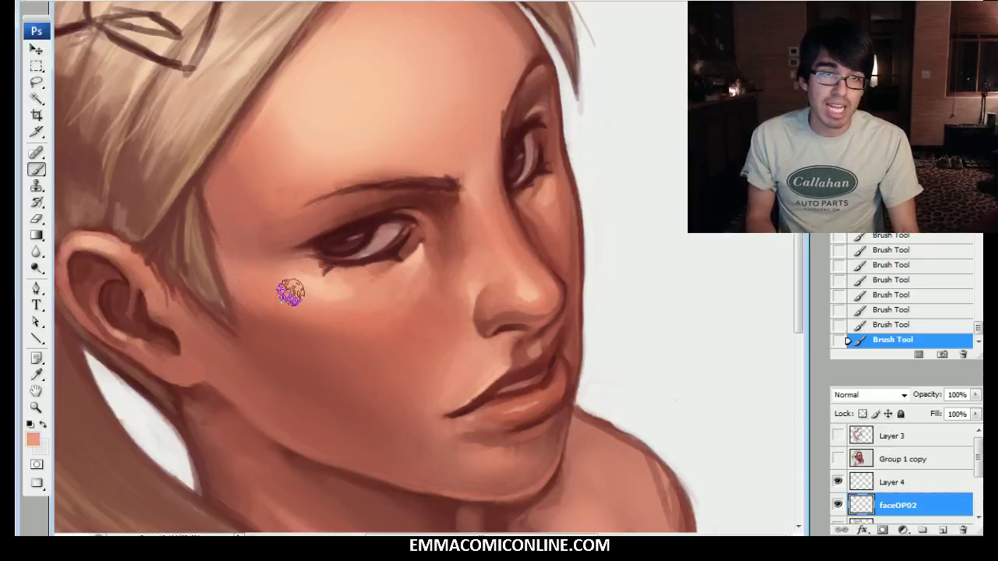
left_click(251, 286, "alt")
left_click(244, 312, "alt")
left_click(236, 285, "alt")
Step: Try to blend the skin between the hair strand and the eye using a smaller brush and sampled tones
key("ctrl+plus")
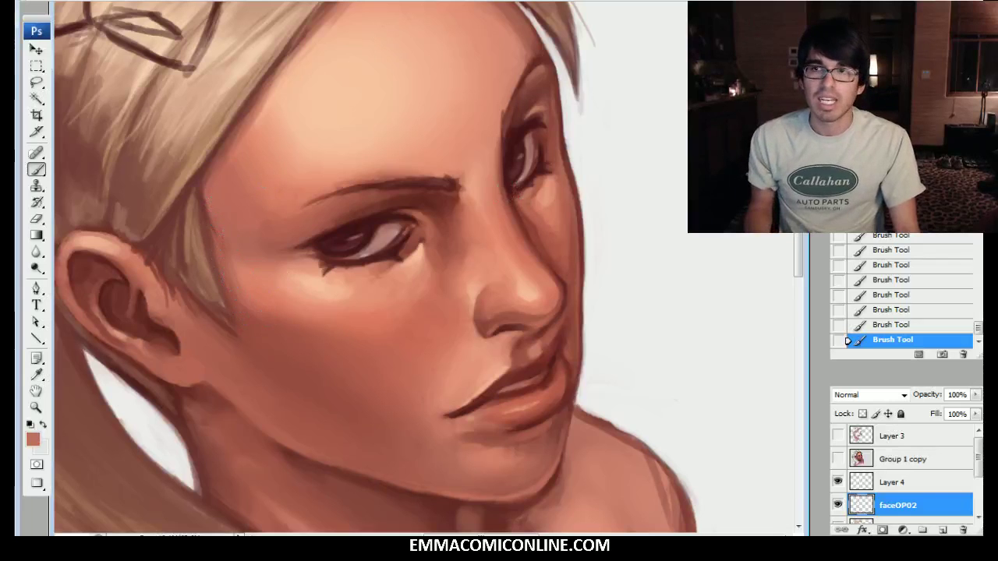
key("ctrl+plus")
key("bracketleft")
left_click(272, 255, "alt")
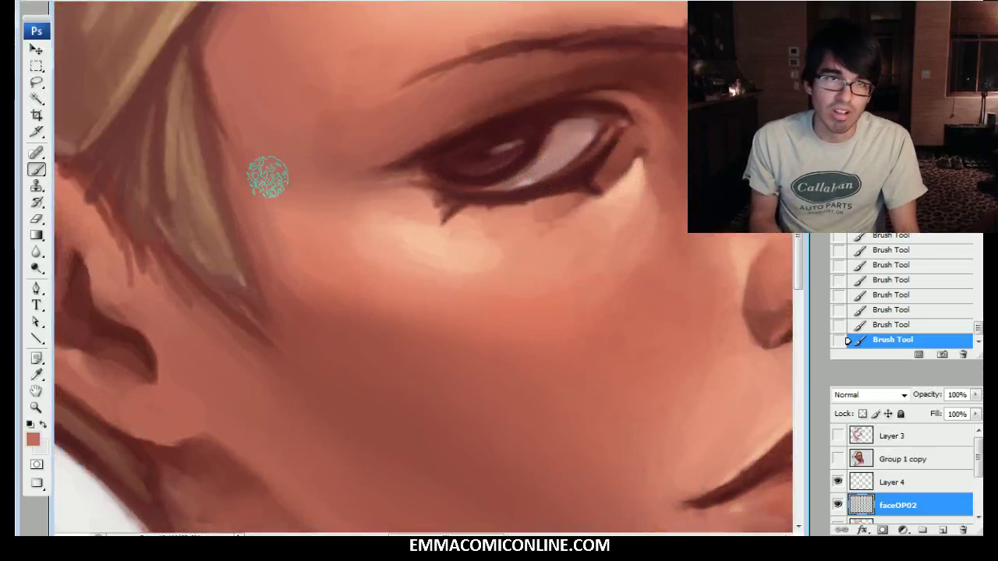
left_click(278, 227, "alt")
mouse_move(273, 203)
left_mouse_down()
mouse_move(256, 221)
mouse_move(300, 264)
mouse_move(307, 252)
mouse_move(291, 230)
left_mouse_up()
left_click(299, 303, "alt")
left_click(296, 257, "alt")
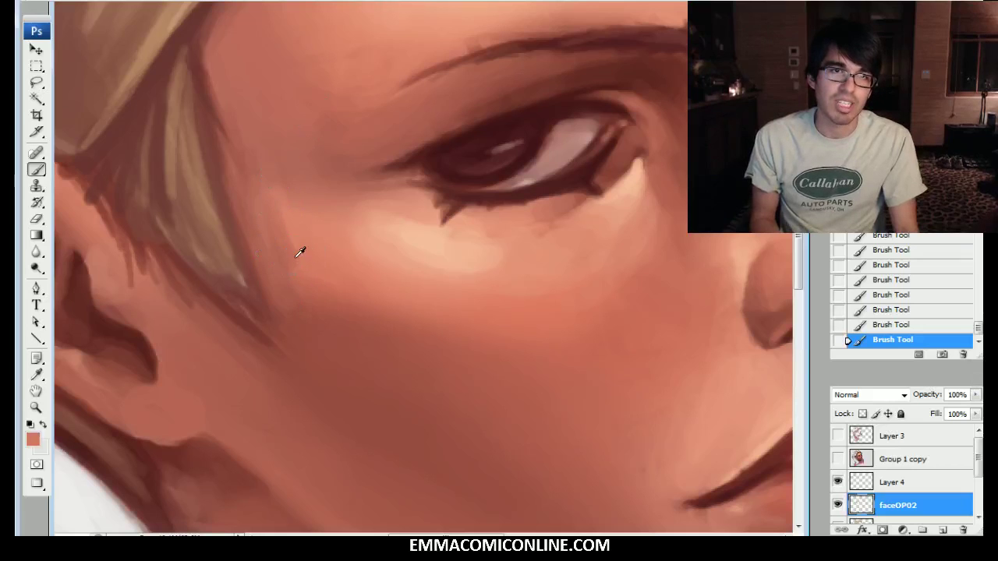
Step: Step back in the history to before the last brush strokes beside the hair strand
left_click(917, 295)
left_click(916, 252)
left_click_drag(977, 328, 977, 313)
left_click(936, 285)
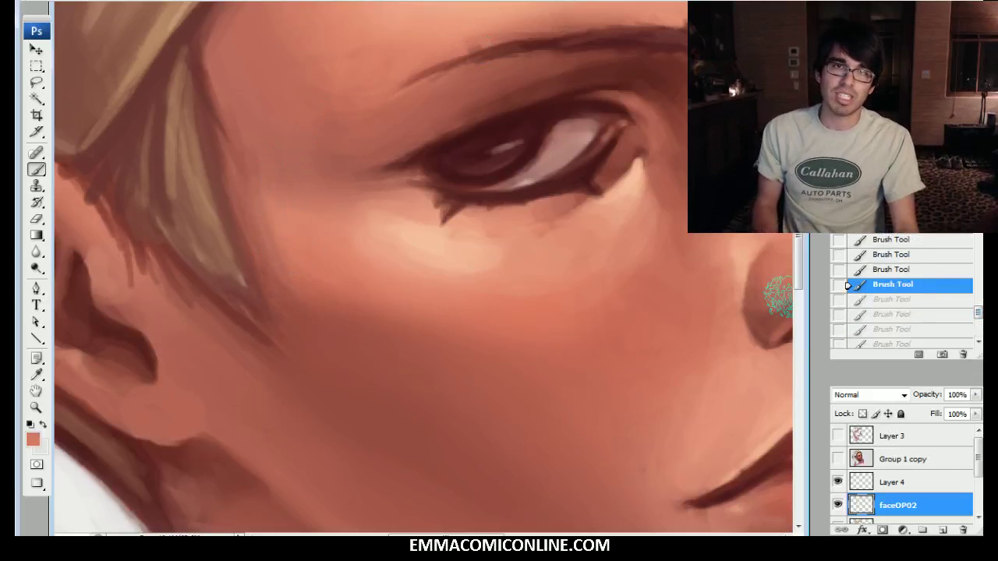
Step: Switch to a round brush preset and smooth the skin between the hair strand and the eye with sampled tones
right_click(356, 216)
double_click(413, 341)
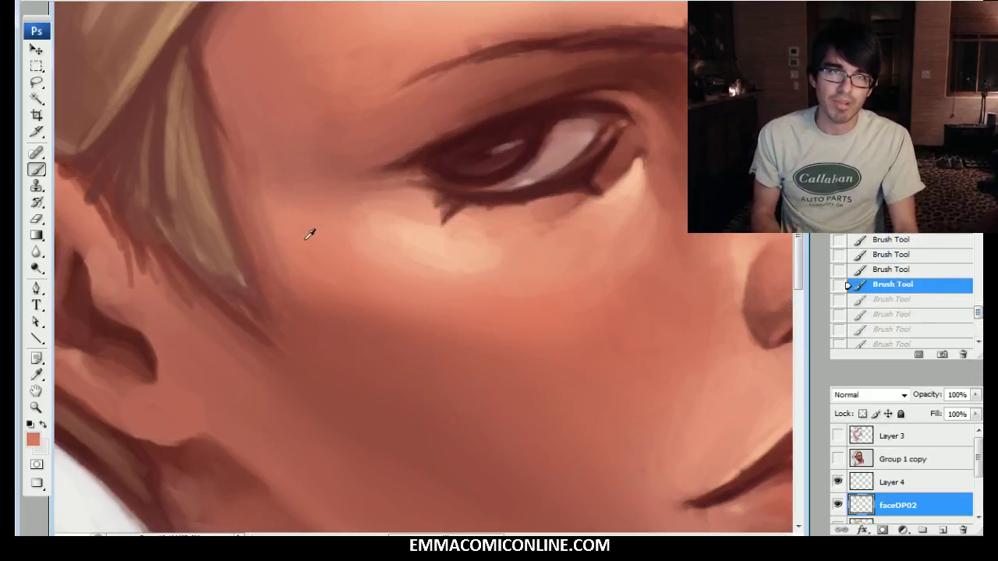
mouse_move(274, 226)
left_mouse_down()
mouse_move(292, 257)
mouse_move(270, 171)
left_mouse_up()
left_click(271, 174, "alt")
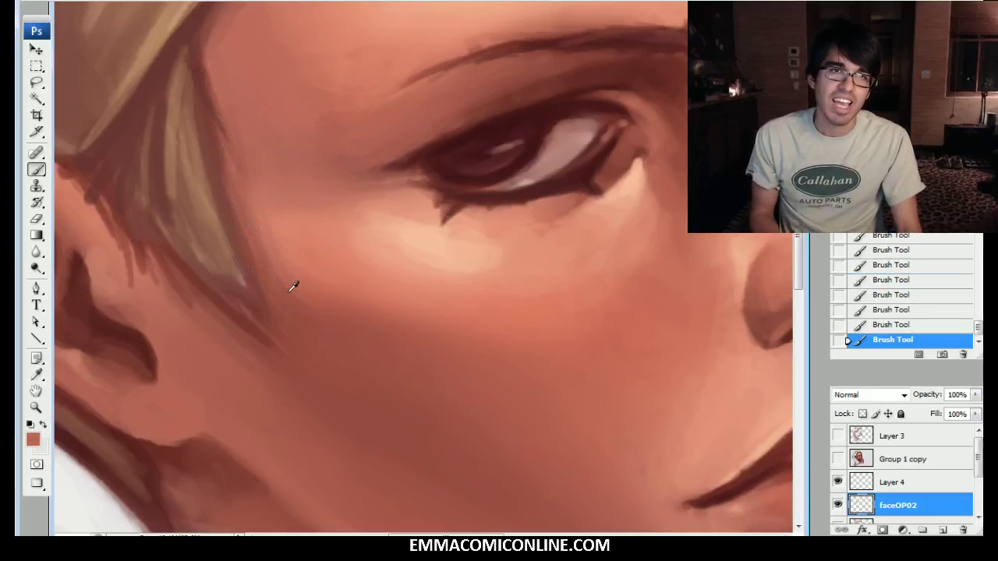
left_click(324, 276, "alt")
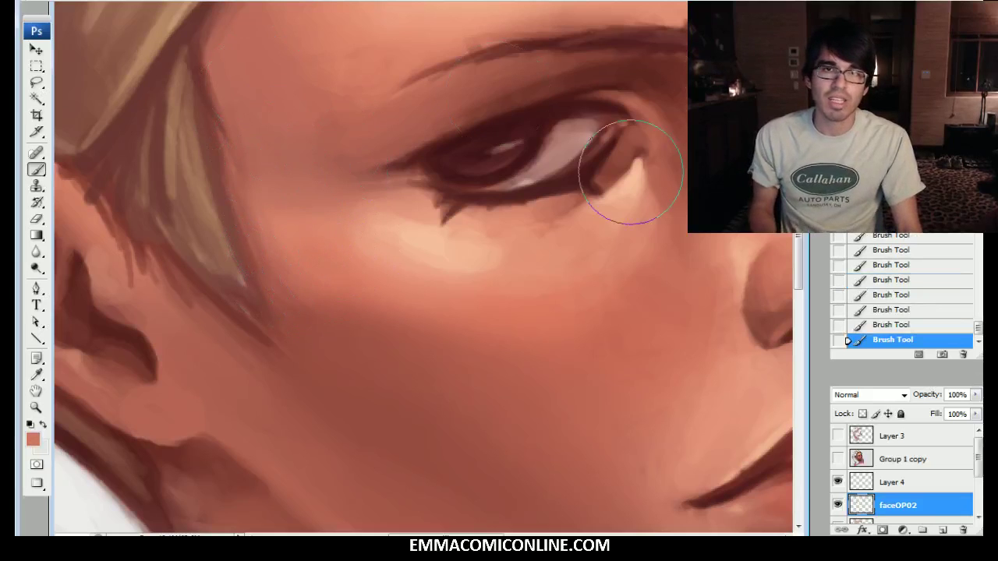
Step: Try softening the lower lashes and the area around the near eye with the large round brush and sampled skin tones
left_click(351, 263, "alt")
left_click(417, 264, "alt")
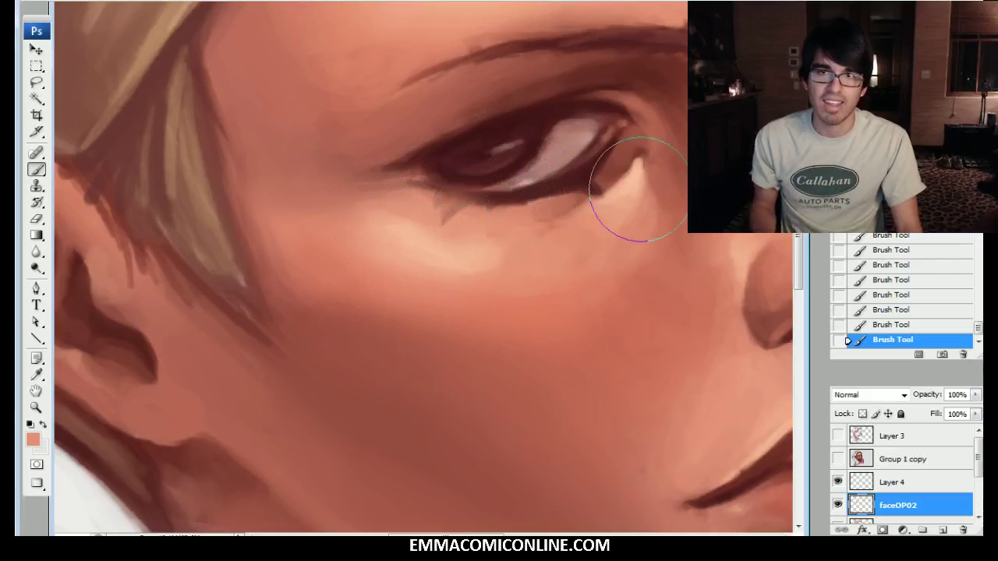
key("ctrl+0")
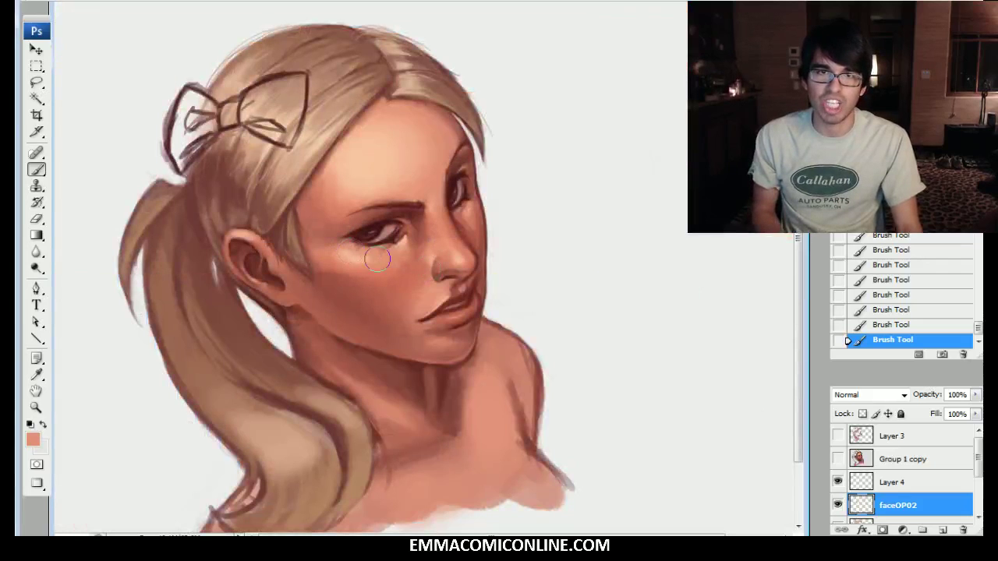
left_click(356, 243, "alt")
mouse_move(338, 234)
left_mouse_down()
mouse_move(390, 213)
mouse_move(414, 215)
left_mouse_up()
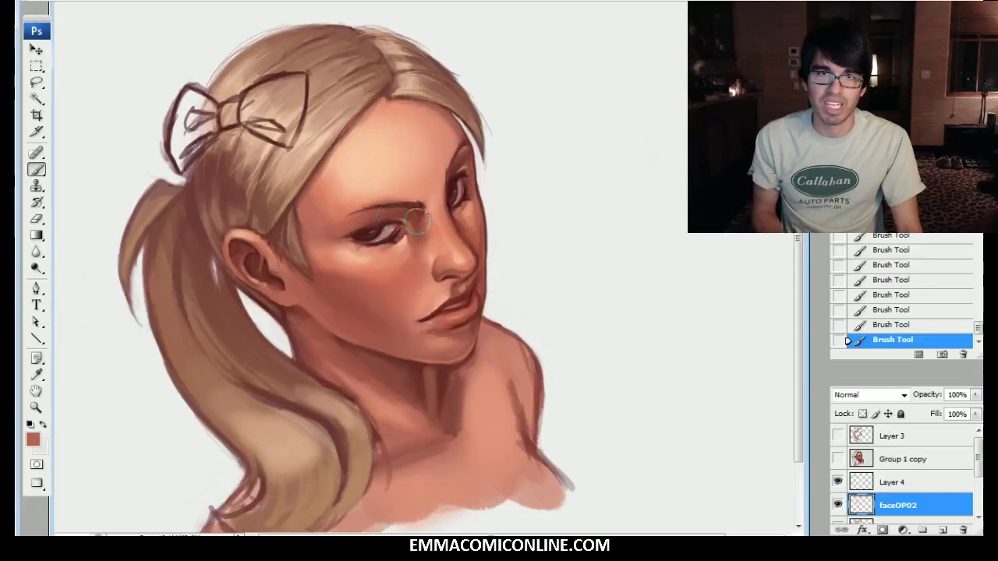
Step: Step back in the history to before the soft brush strokes over the near eye
left_click(892, 281)
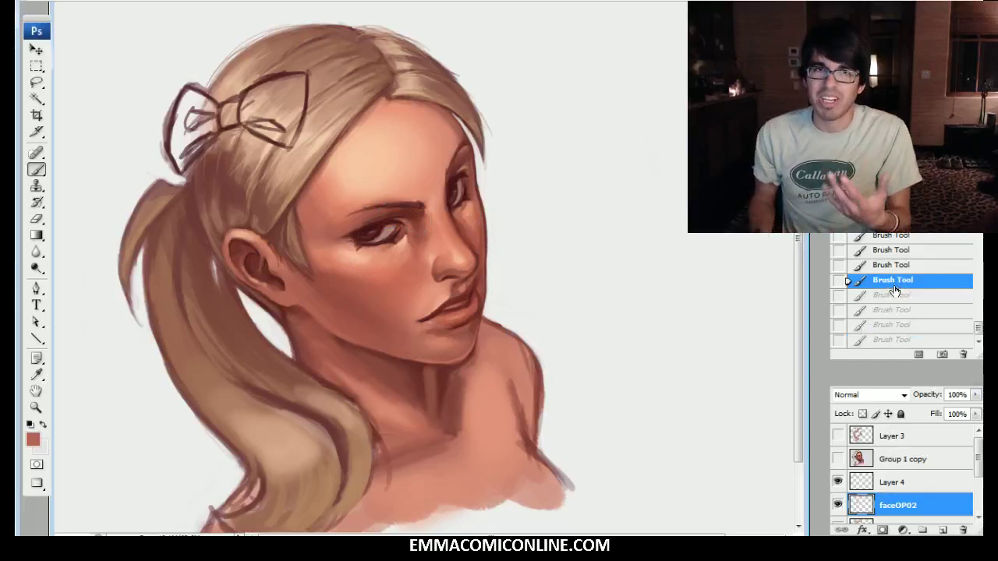
left_click(906, 251)
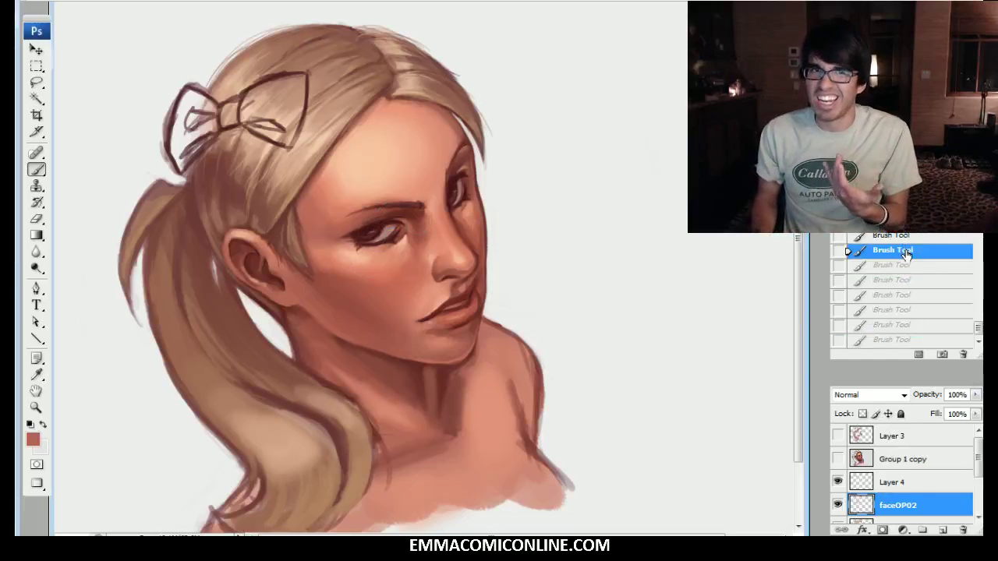
Step: Enlarge the round brush considerably and smooth the shadow on the near cheek
key("ctrl+plus")
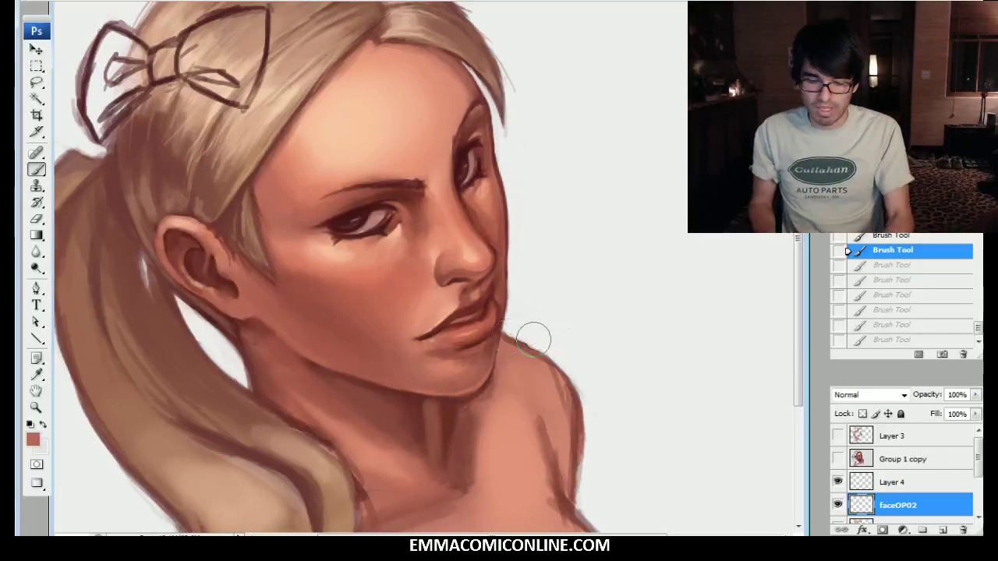
key("bracketright")
key("bracketright")
key("bracketright")
key("bracketright")
key("bracketright")
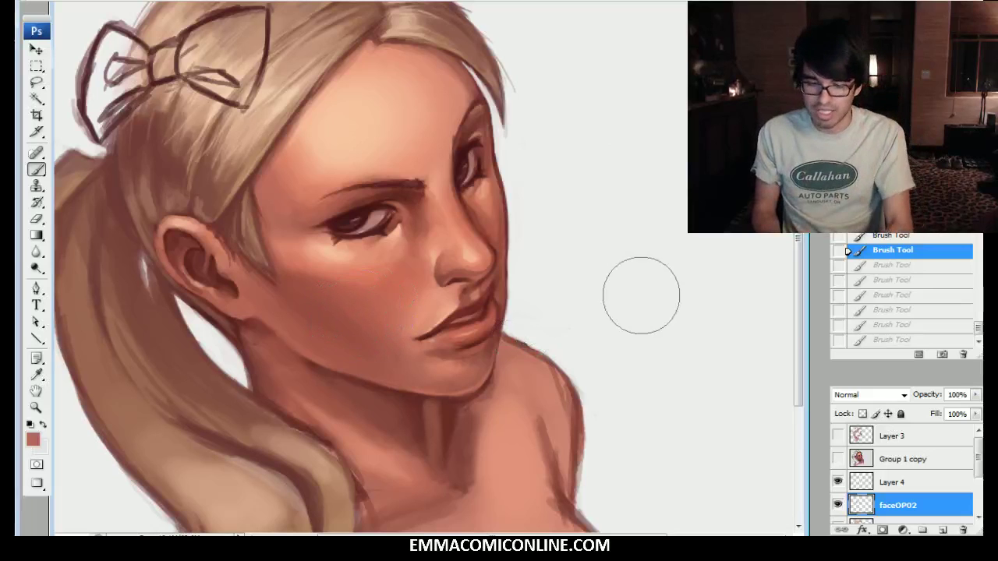
key("bracketright")
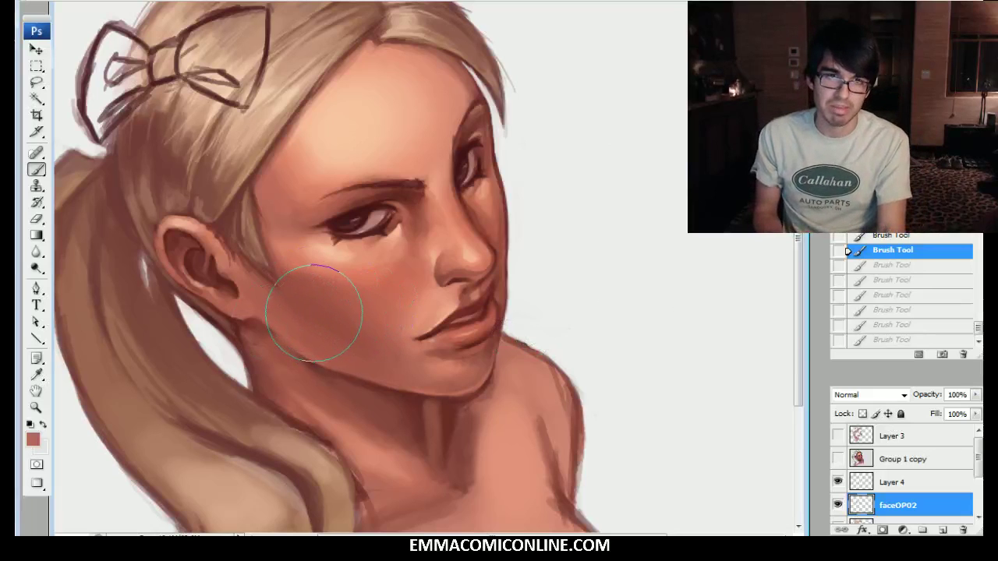
left_click_drag(314, 314, 301, 306)
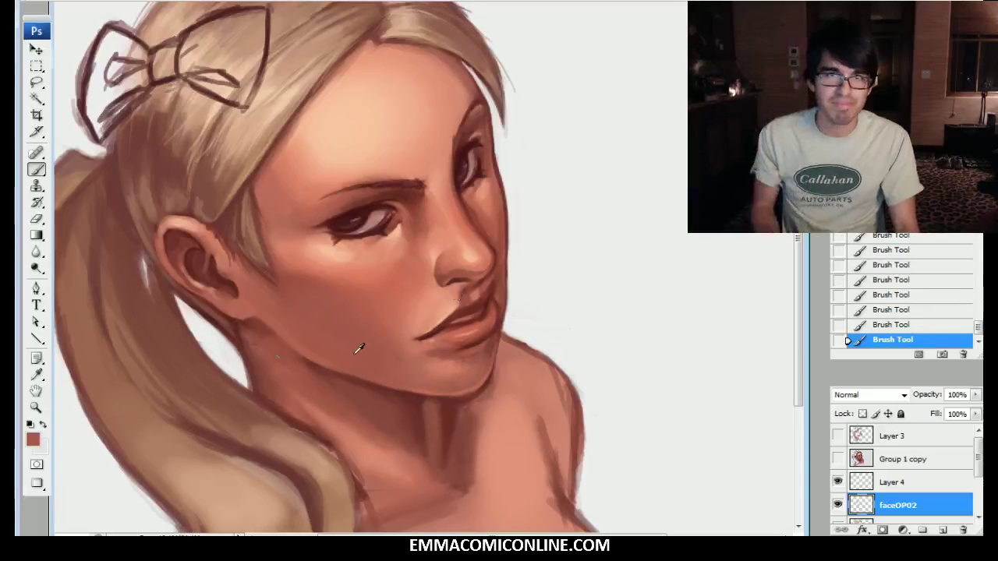
Step: Try a sampled chin tone over the near cheek's shadow and undo the last cheek strokes
left_click(423, 380, "alt")
left_click_drag(334, 331, 316, 300)
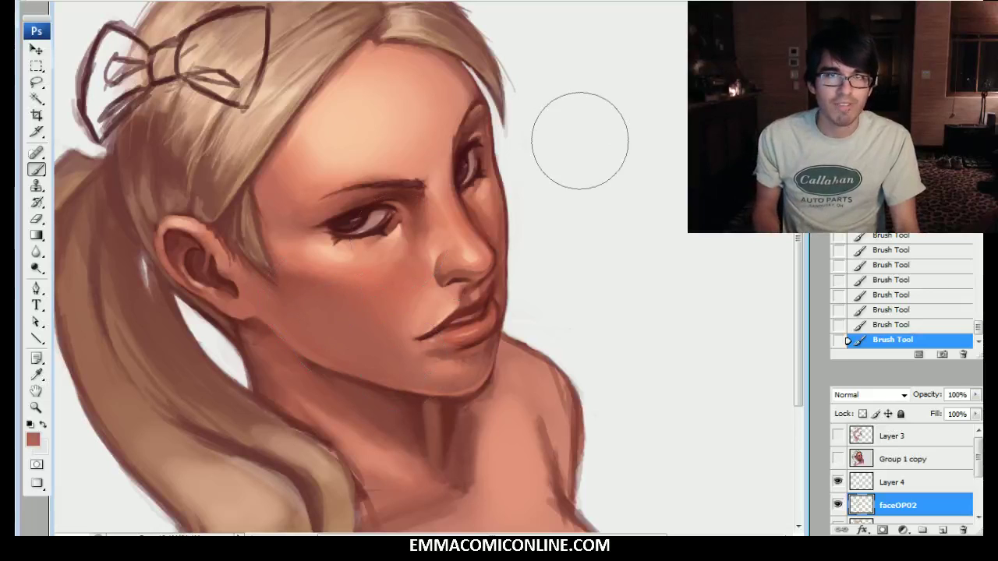
left_click(895, 310)
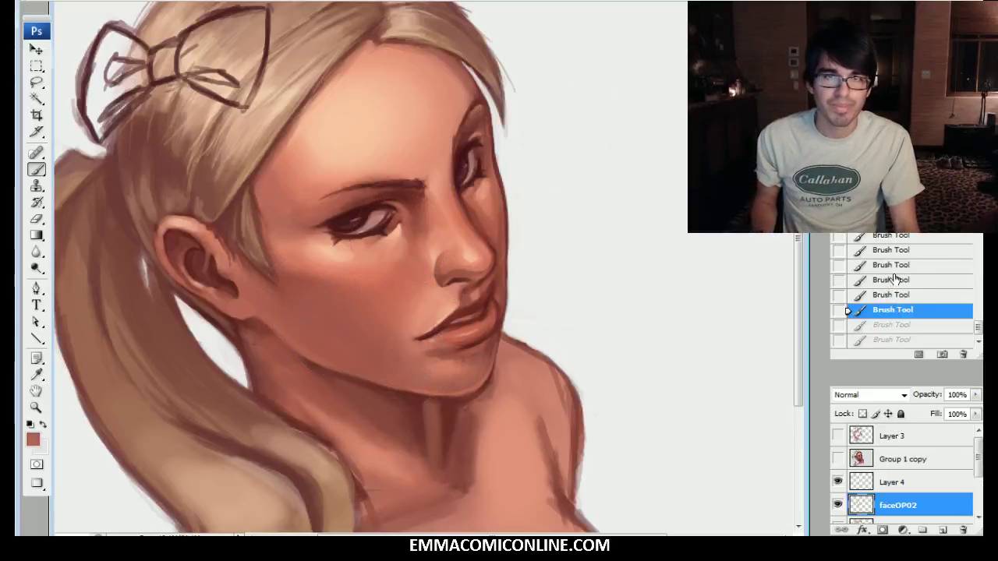
left_click(894, 279)
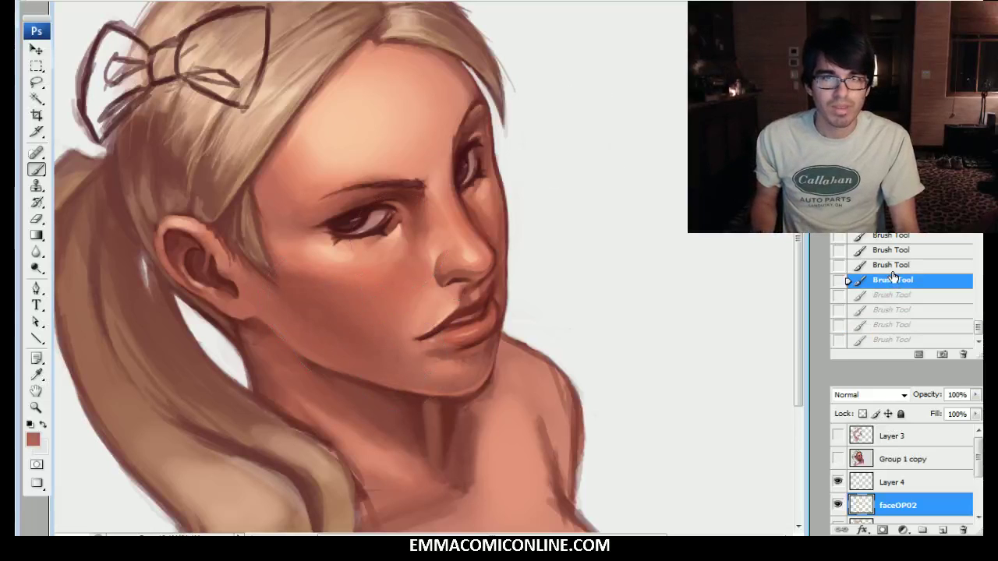
Step: Smooth the temple beside the hairline with the large round brush and sampled skin tones
left_click(299, 199, "alt")
left_click_drag(287, 200, 293, 204)
left_click(291, 232, "alt")
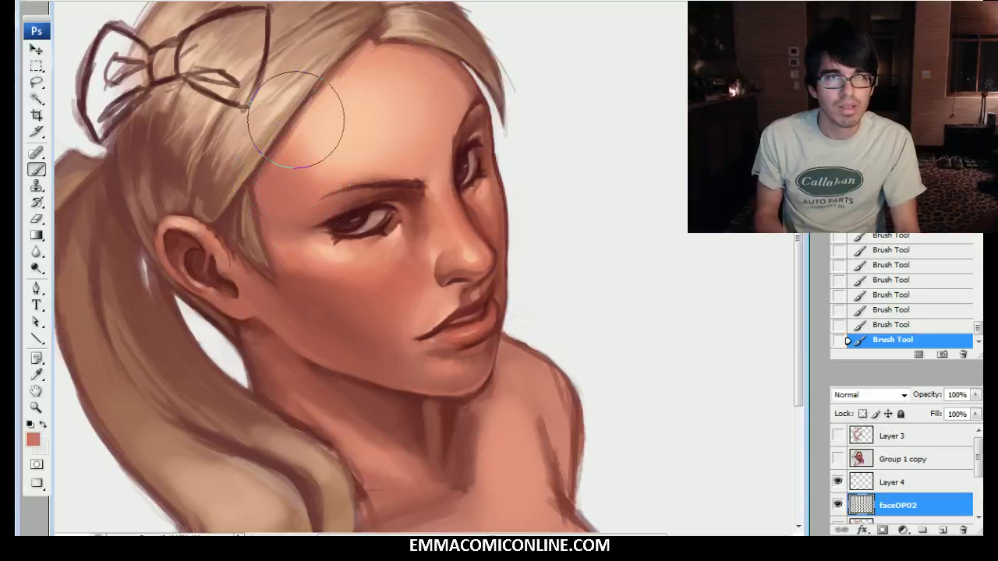
Step: Try cleaning the forehead's hairline edge with a sampled skin tone and the eraser, and step back in the history
left_click(839, 503)
left_click(839, 503)
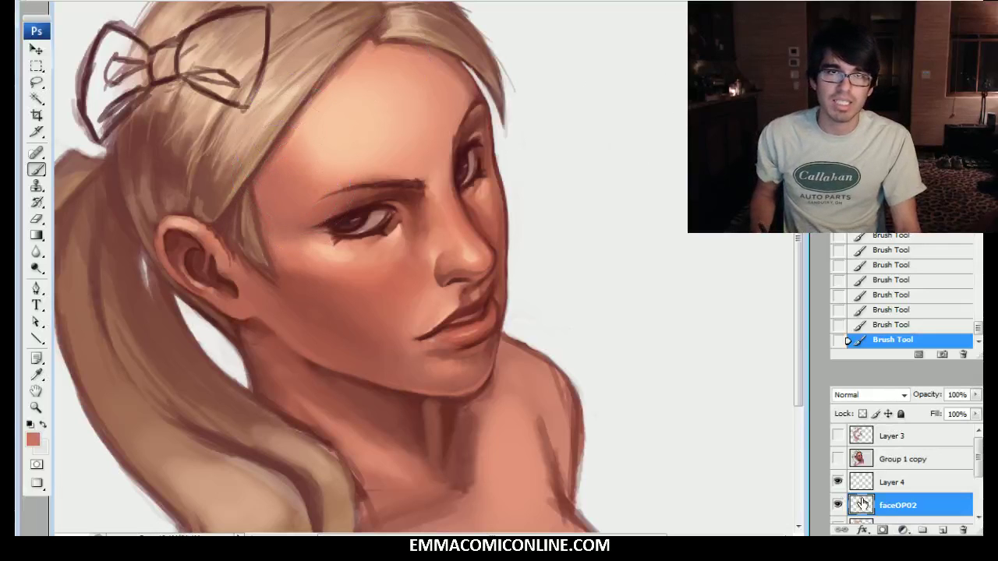
left_click(330, 125, "alt")
key(".")
mouse_move(270, 139)
left_mouse_down()
mouse_move(337, 43)
mouse_move(244, 172)
mouse_move(337, 45)
mouse_move(325, 40)
mouse_move(349, 73)
left_mouse_up()
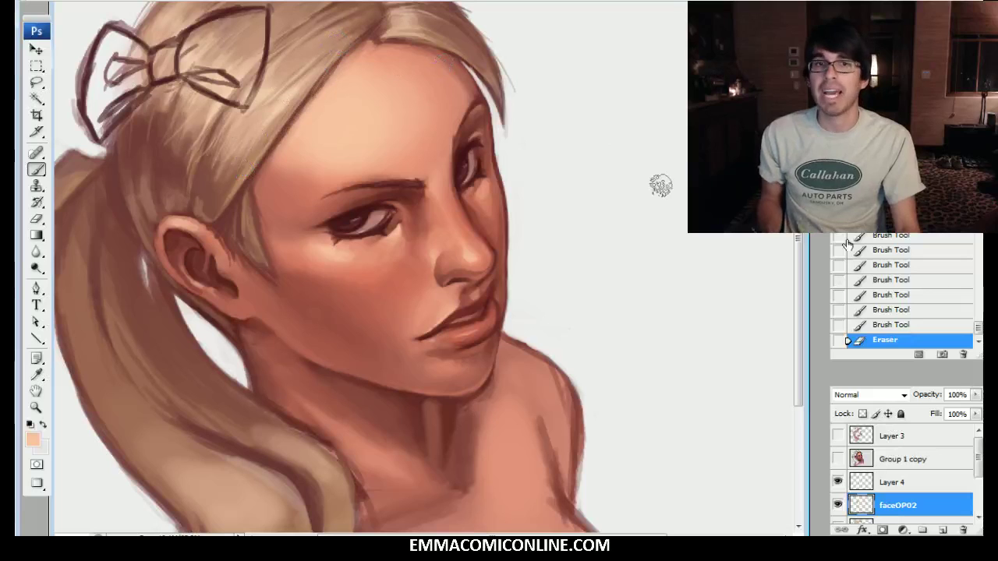
left_click(889, 310)
left_click(889, 324)
left_click(888, 309)
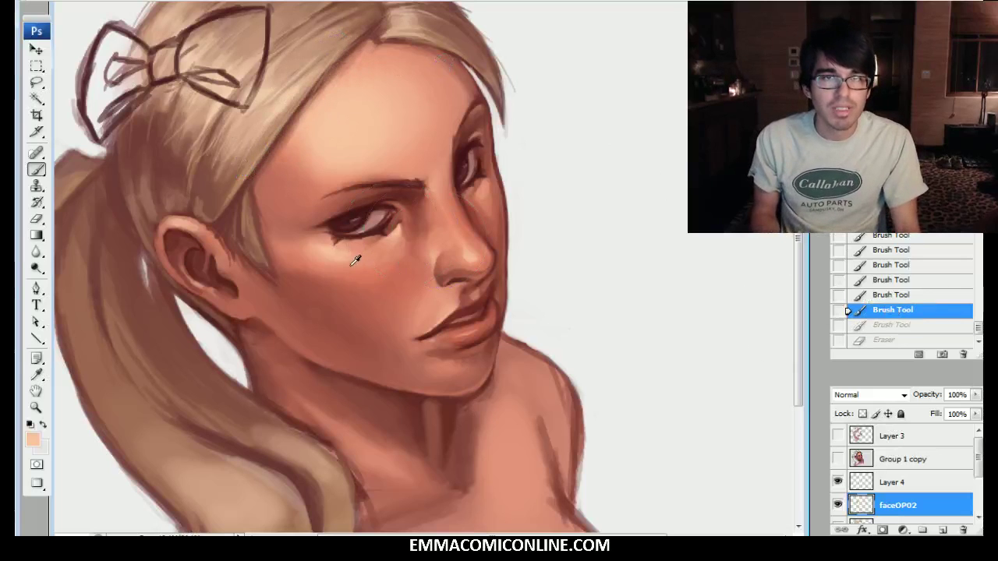
Step: Smooth the skin beneath the near eye with a smaller soft round brush and sampled cheek tones
key("ctrl+plus")
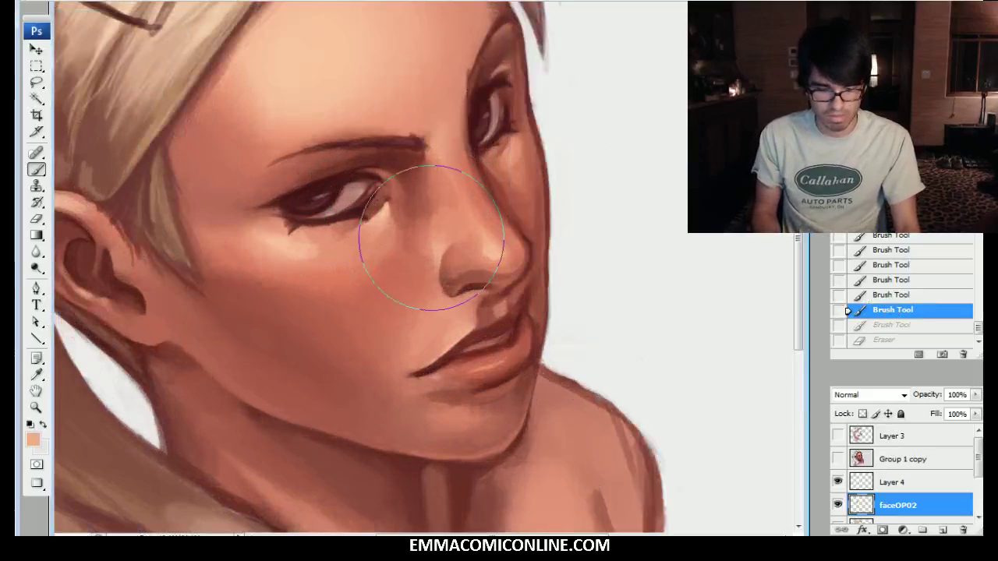
key("p")
key("b")
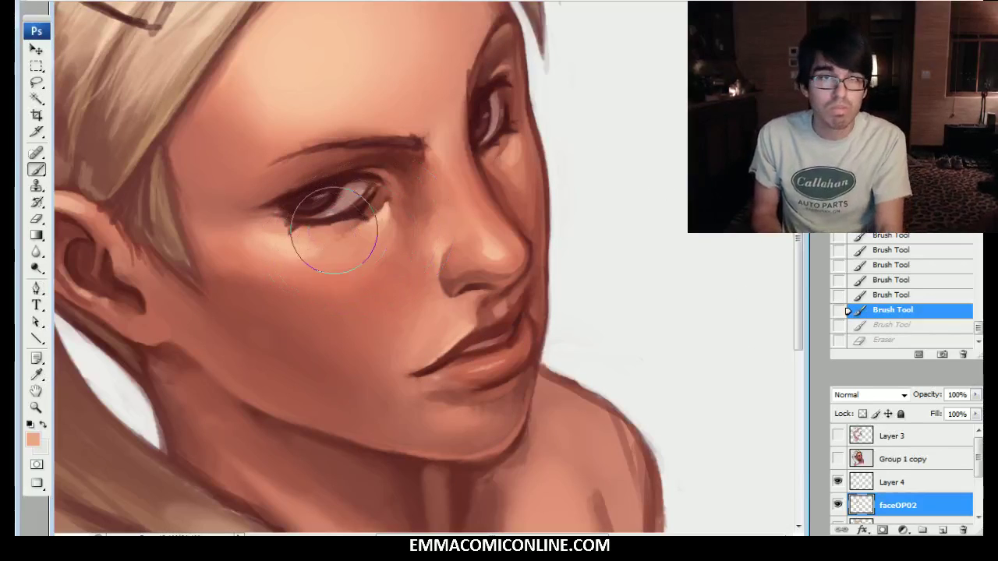
left_click(312, 250)
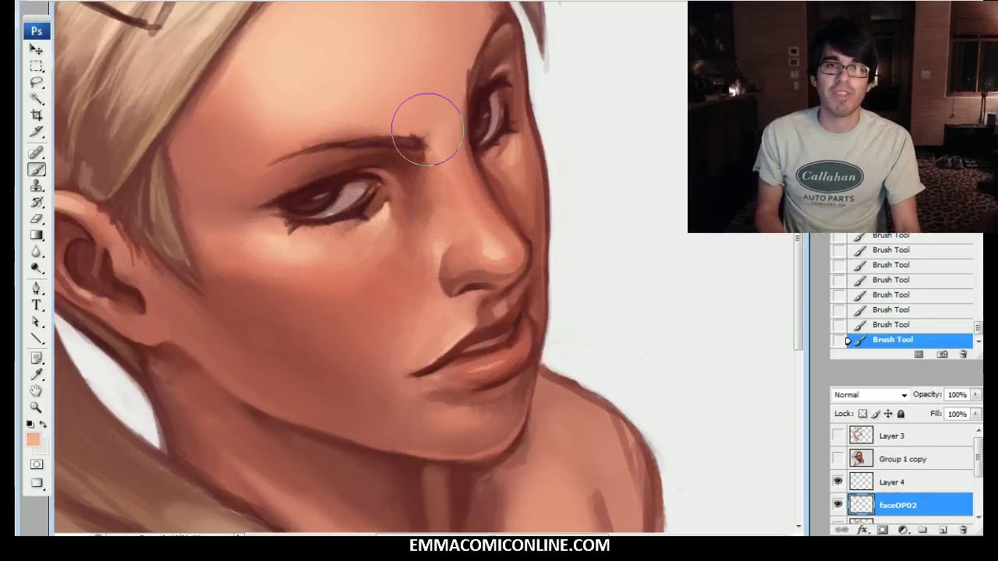
left_click(253, 257, "alt")
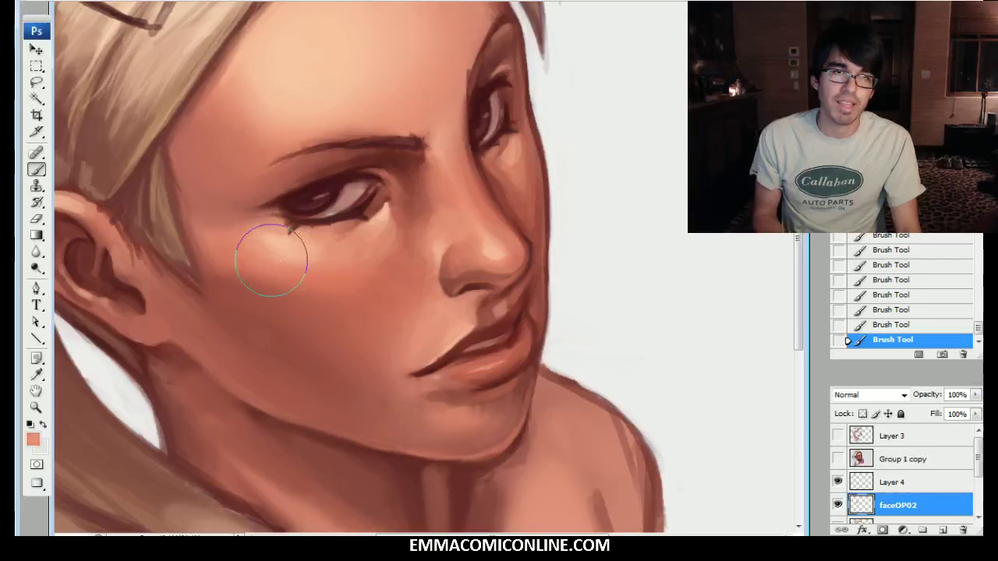
left_click(298, 259, "alt")
Step: Choose a speckled texture brush, test it on the highlight under the near eye, and compare before and after
left_click_drag(406, 102, 439, 134)
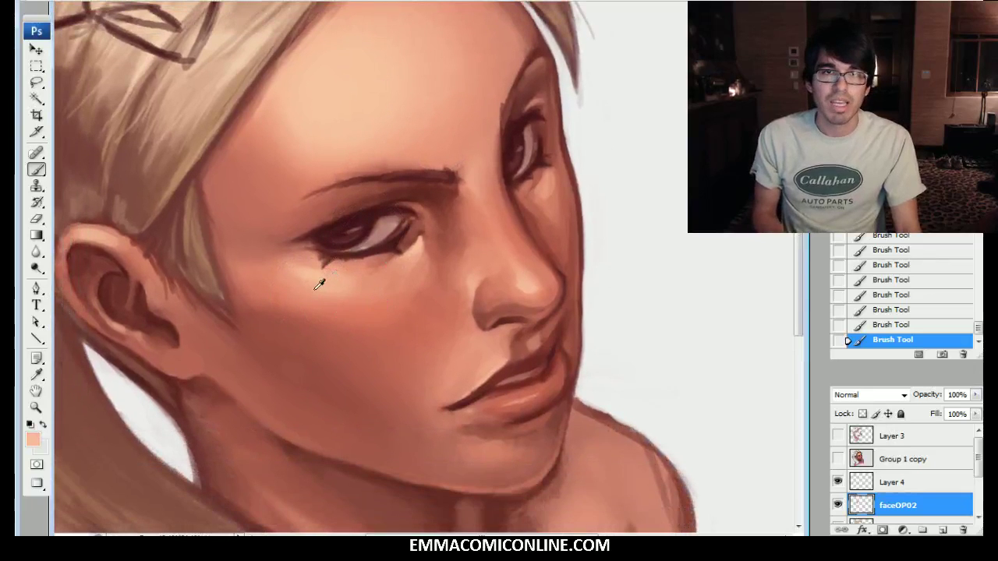
right_click(421, 306)
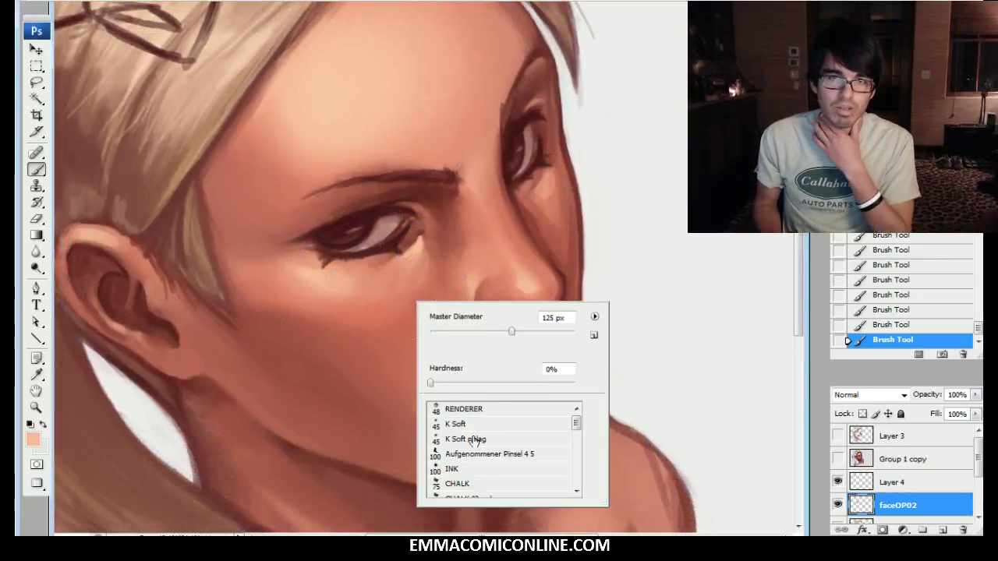
mouse_move(575, 422)
left_mouse_down()
mouse_move(581, 474)
mouse_move(581, 465)
left_mouse_up()
left_click(507, 434)
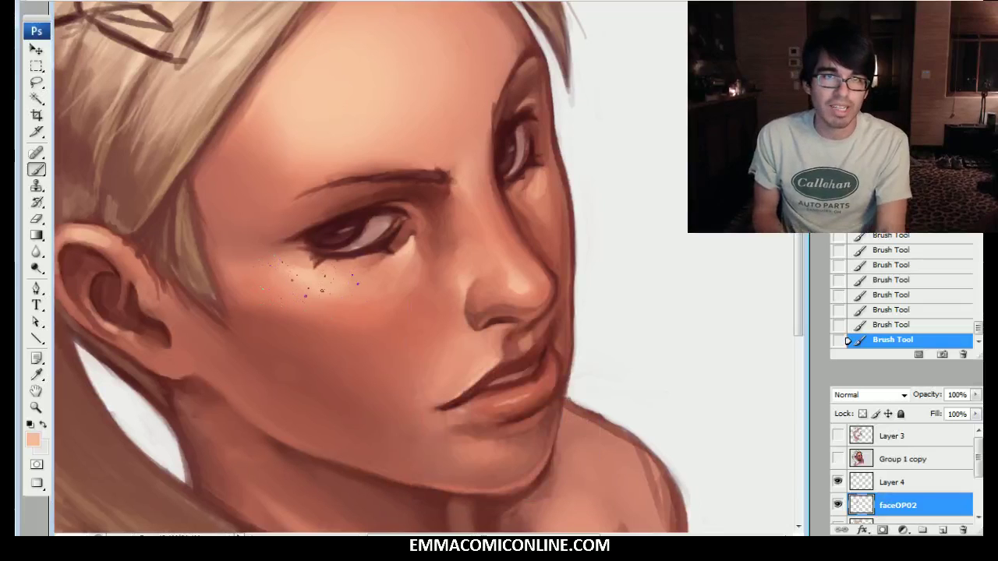
left_click(848, 325)
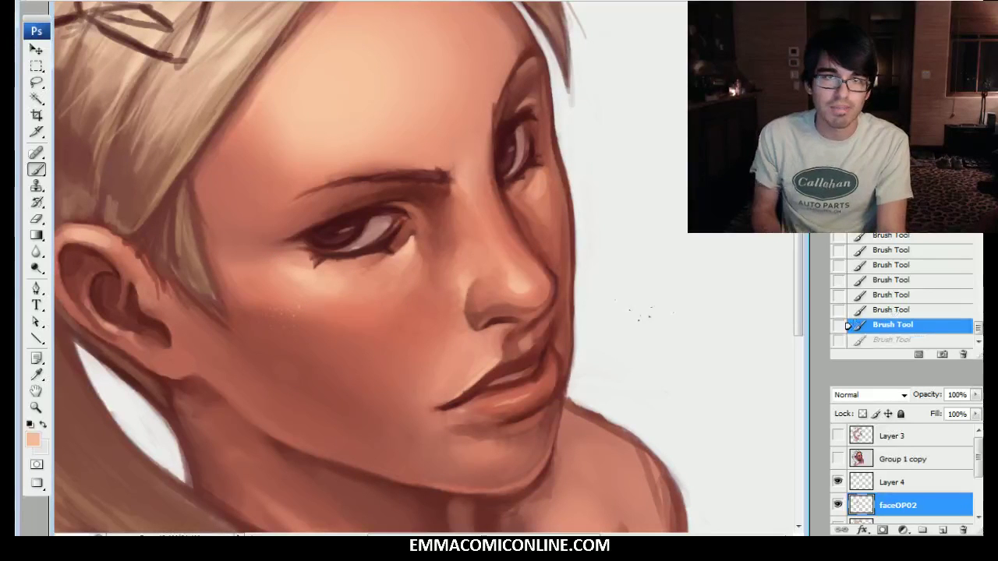
left_click(848, 339)
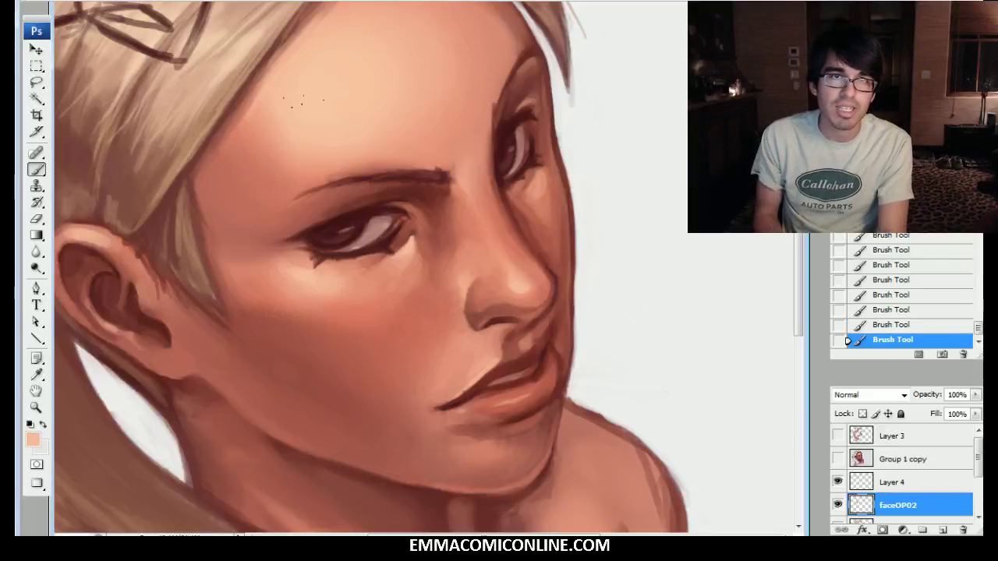
Step: Try the speckled brush on the forehead and step back in the history to before the texture test strokes
left_click_drag(428, 195, 446, 280)
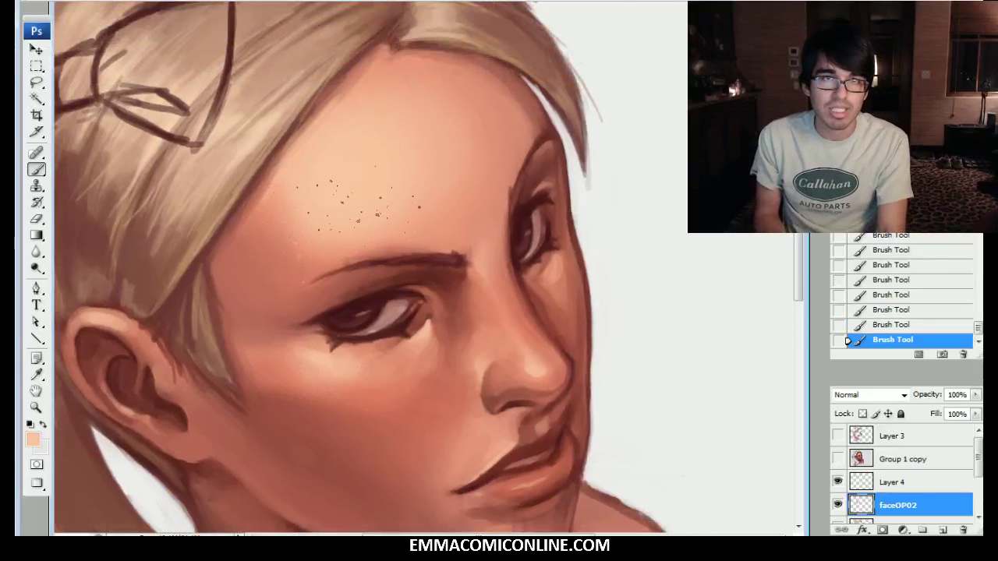
left_click(909, 326)
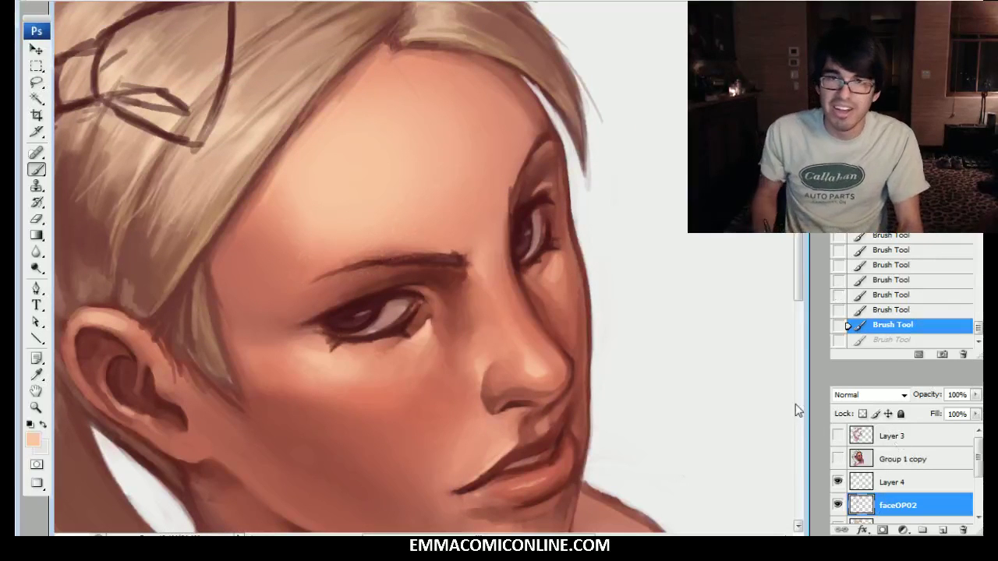
left_click(904, 282)
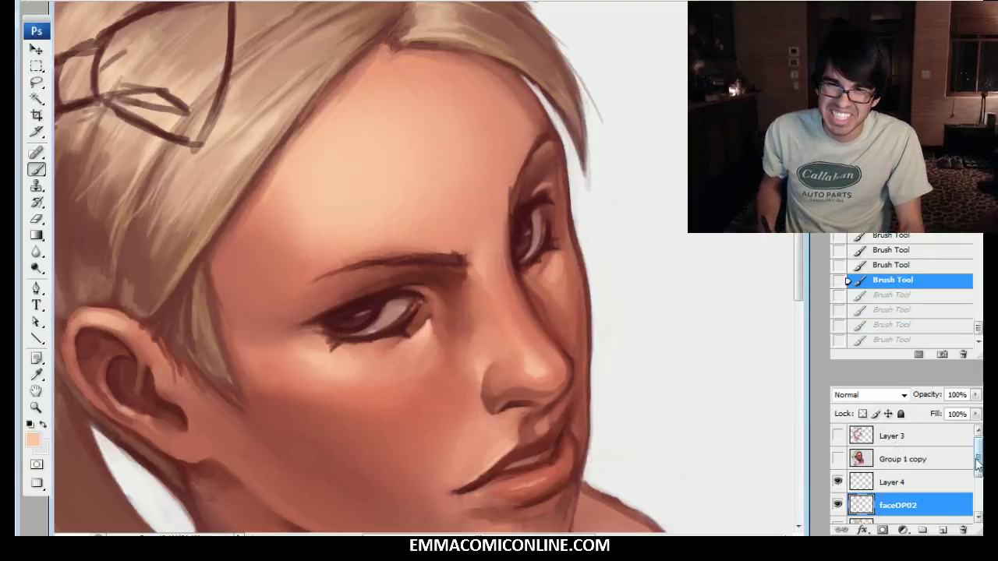
Step: Toggle faceOP02 to check it and create a new layer directly above it
left_click_drag(978, 460, 978, 465)
left_click(838, 488)
left_click(838, 488)
key("ctrl+shift+alt+n")
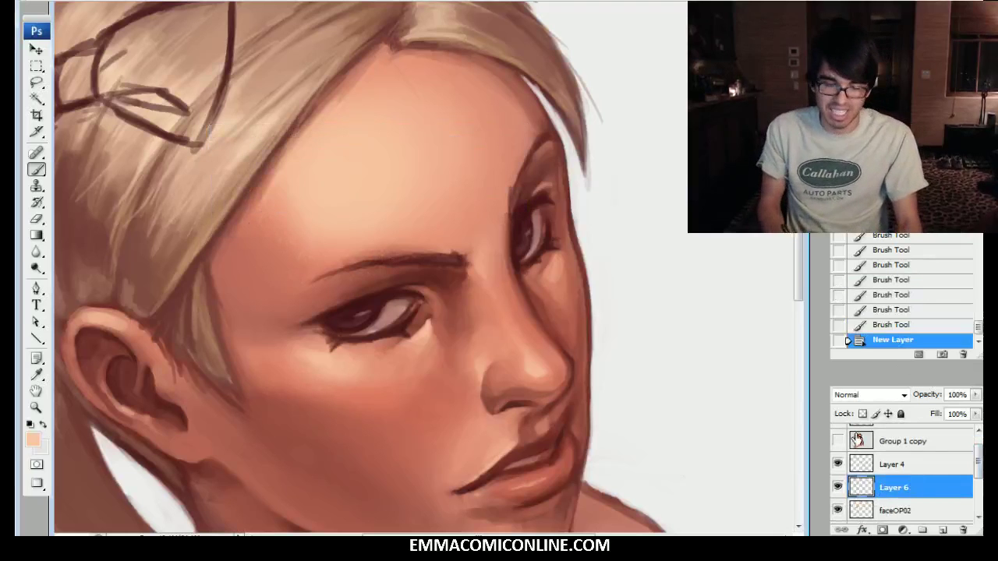
Step: Stipple light skin texture onto the forehead above the near eyebrow with the speckled brush on the new layer
left_click_drag(340, 183, 460, 201)
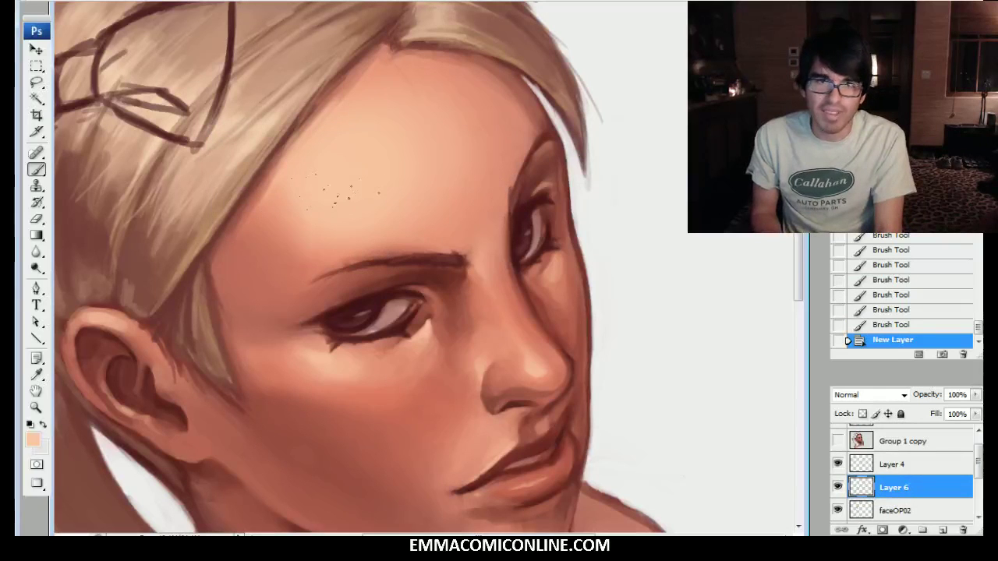
left_click_drag(320, 189, 350, 191)
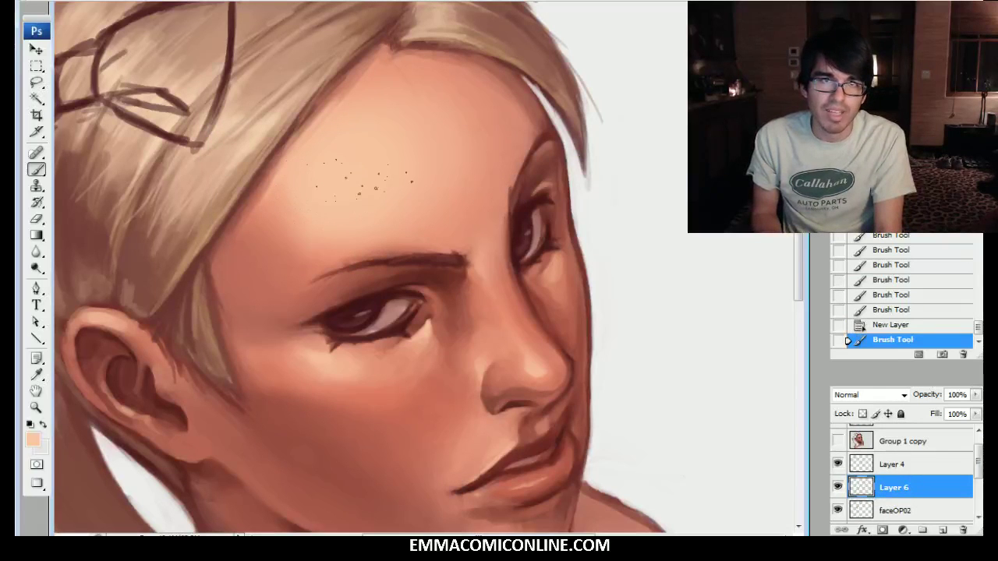
left_click(346, 162)
left_click(311, 232)
left_click(311, 220)
left_click(319, 212)
Step: Stipple light skin texture onto the cheek highlight beneath the near eye with the speckled brush
key("ctrl+plus")
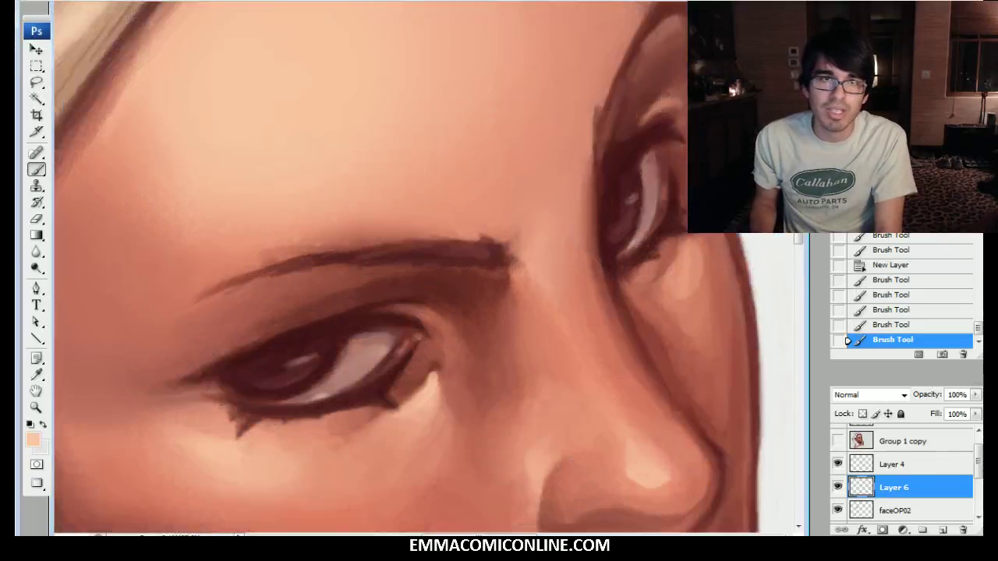
left_click_drag(325, 164, 409, 180)
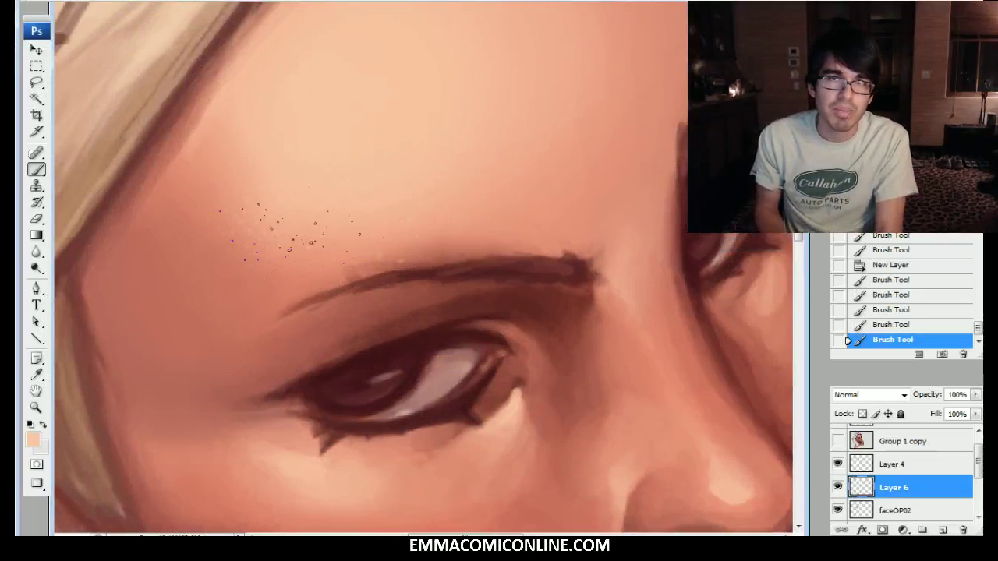
left_click_drag(374, 351, 441, 168)
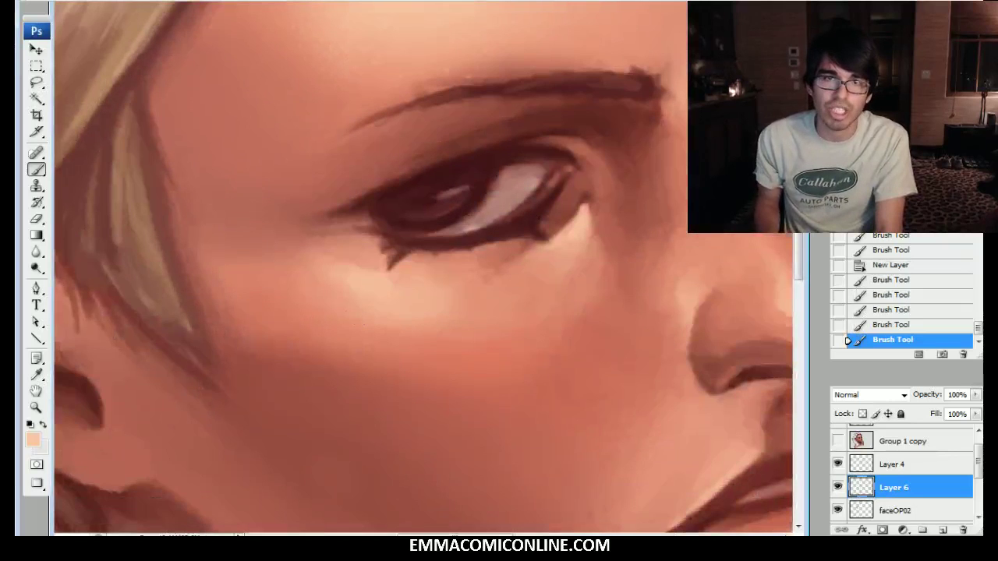
left_click_drag(378, 295, 355, 272)
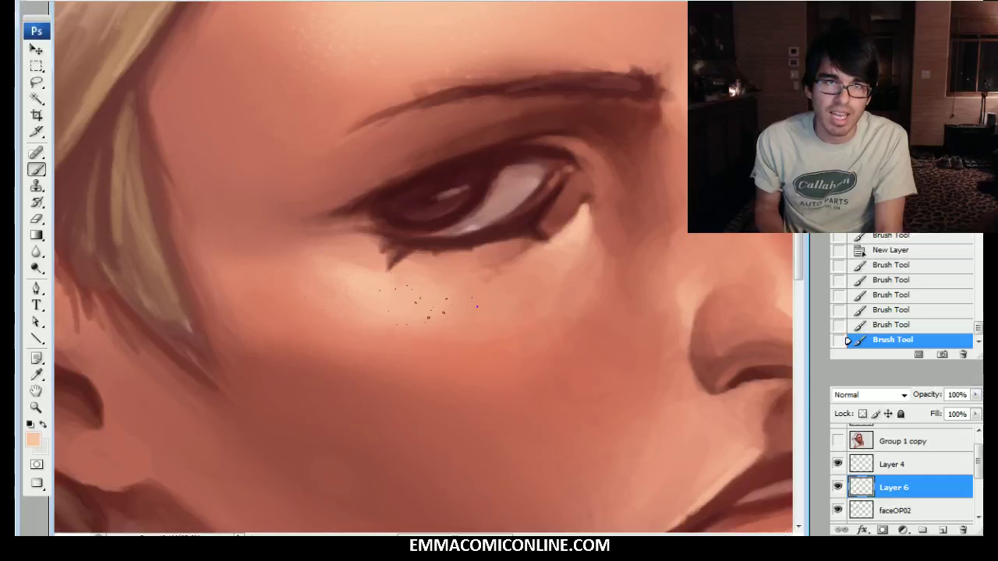
left_click_drag(461, 282, 442, 306)
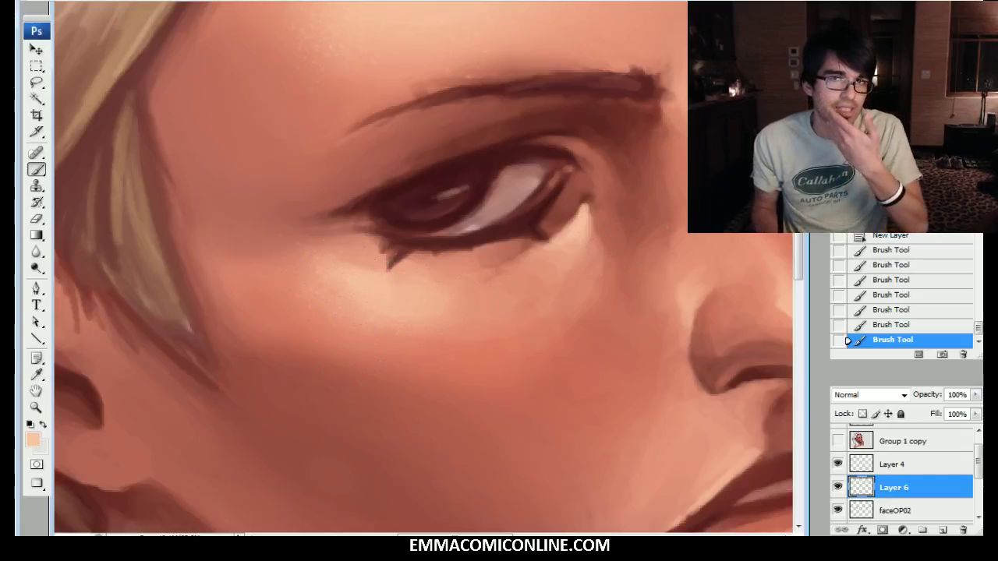
Step: Try darker sampled speckles on the far side of the forehead near the hairline and step back in the history
mouse_move(615, 204)
left_mouse_down()
mouse_move(602, 442)
mouse_move(529, 522)
mouse_move(532, 492)
mouse_move(564, 453)
left_mouse_up()
left_click_drag(636, 87, 553, 257)
left_click(656, 196, "alt")
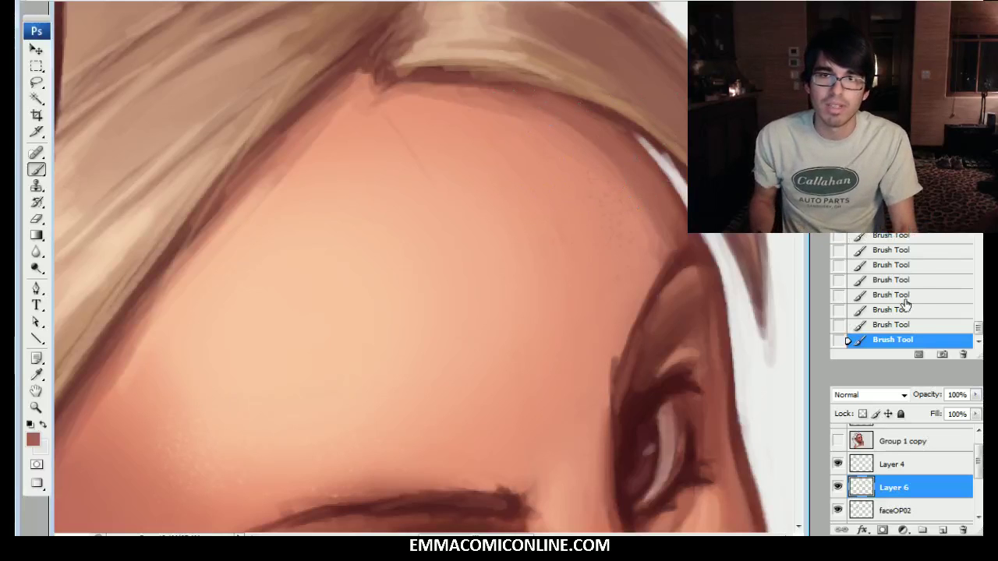
left_click(921, 326)
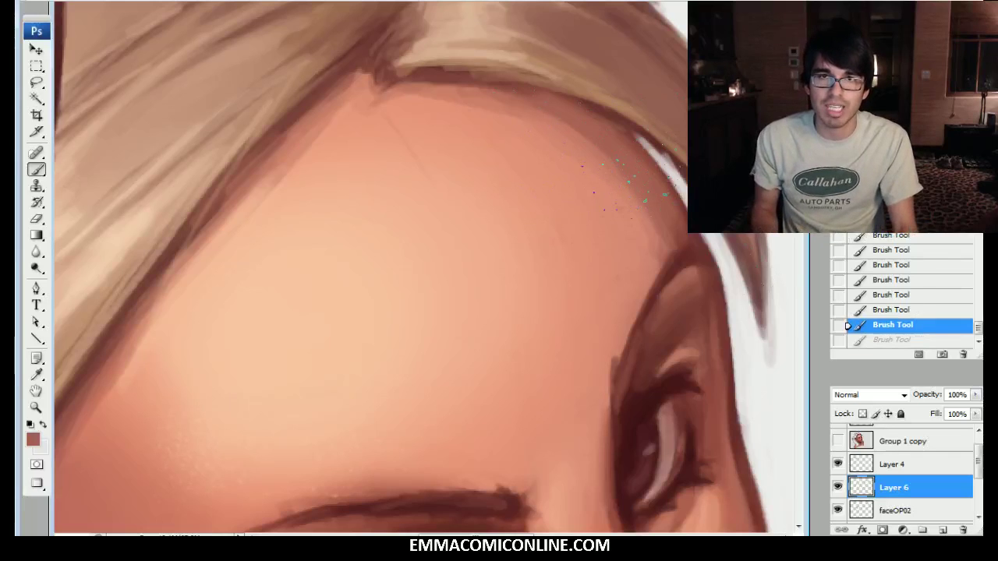
left_click_drag(577, 139, 584, 131)
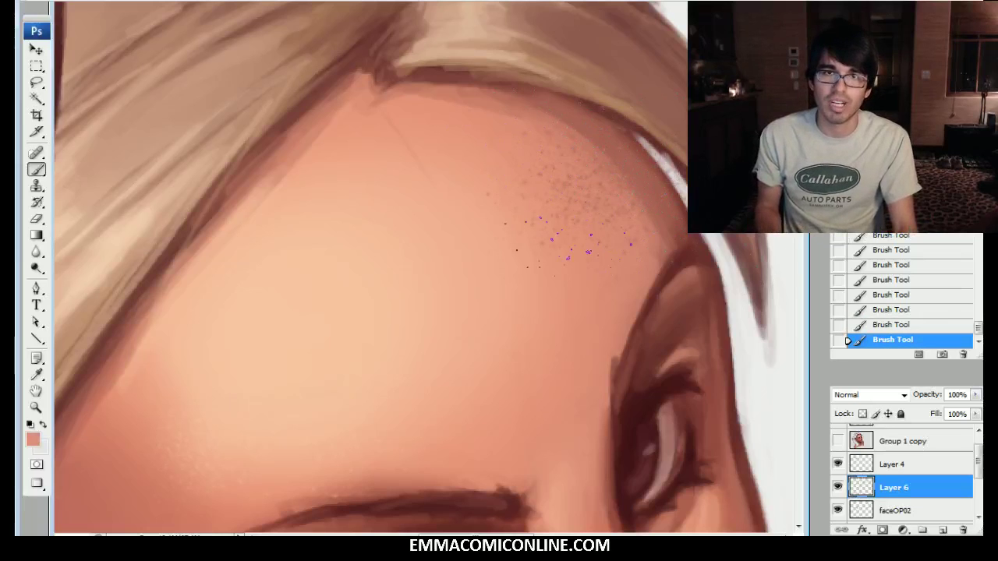
left_click(909, 266)
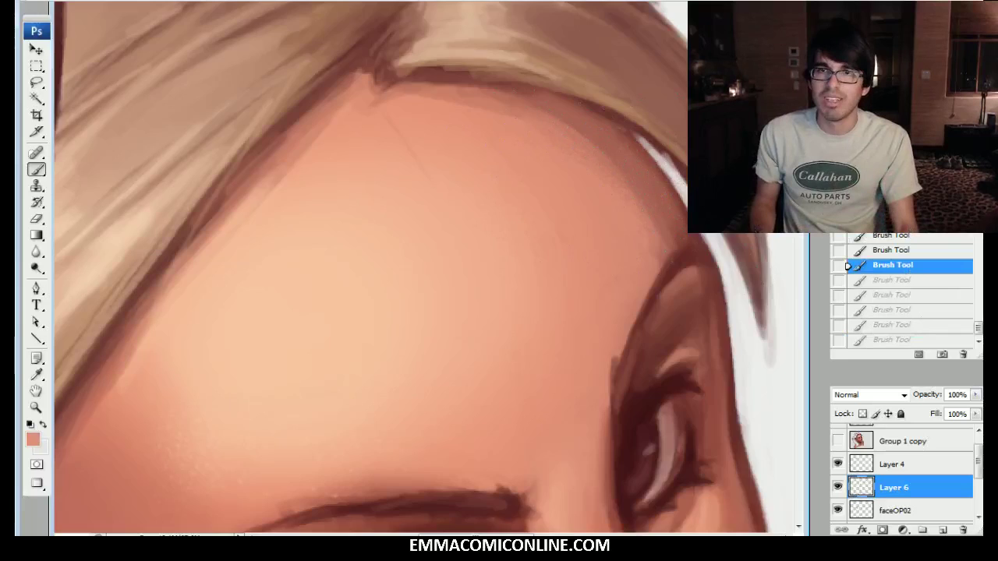
Step: Sample a light forehead tone, and compare the face without and with the speckle strokes through the history
left_click_drag(397, 343, 516, 207)
left_click(407, 239, "alt")
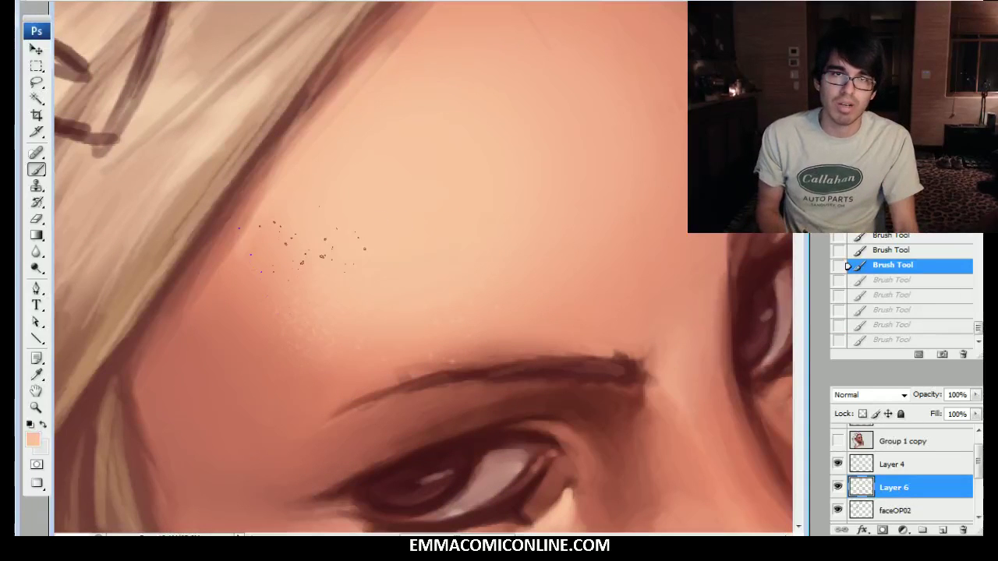
key("ctrl+z")
left_click_drag(620, 461, 653, 158)
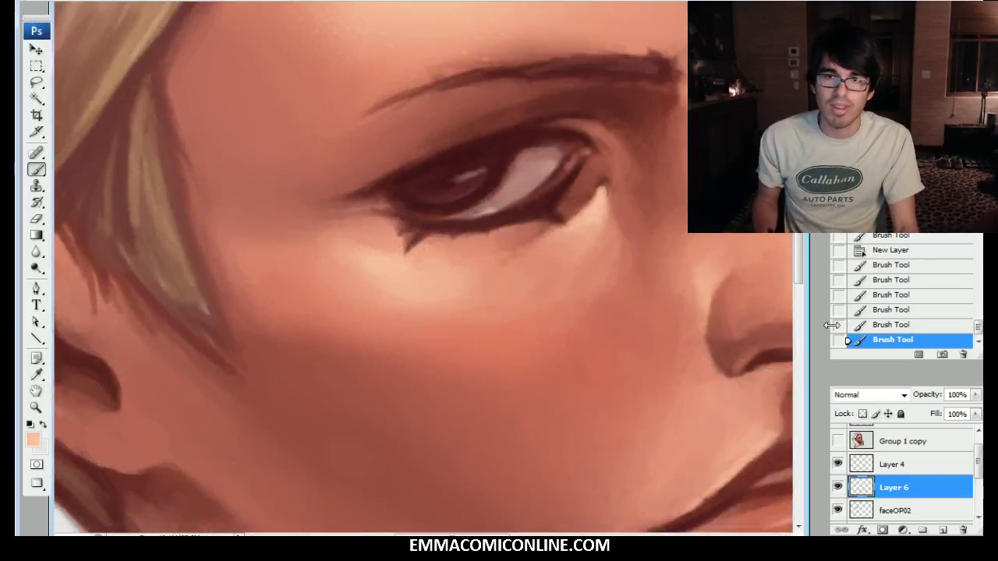
left_click(879, 251)
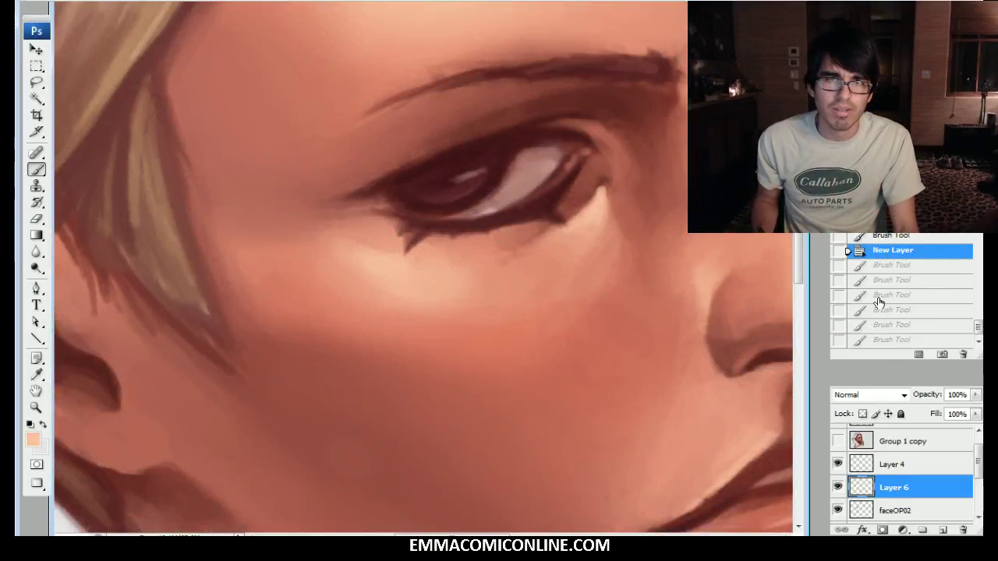
left_click(880, 340)
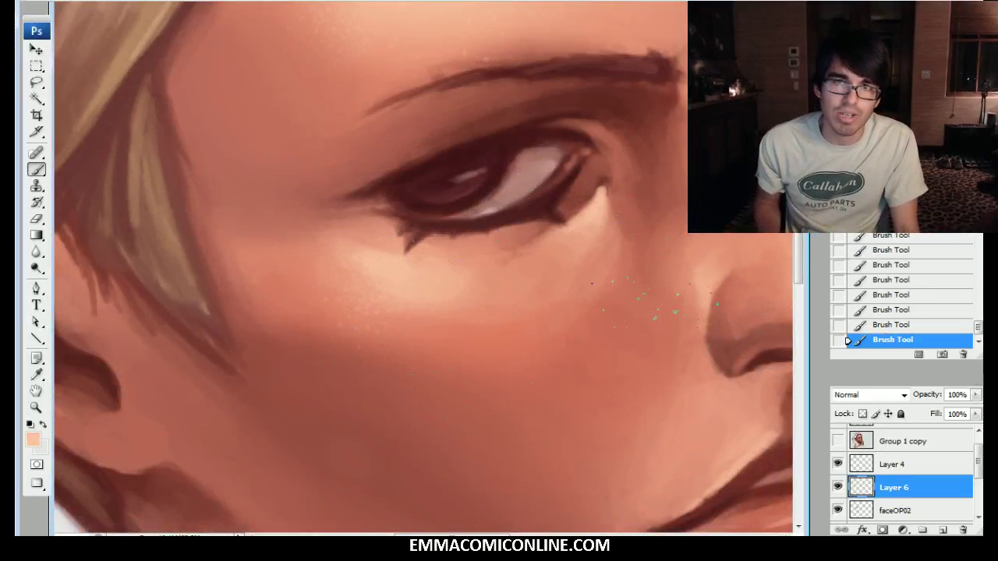
Step: Stipple more light skin texture over the nose and forehead with the speckled brush
left_click_drag(654, 303, 421, 404)
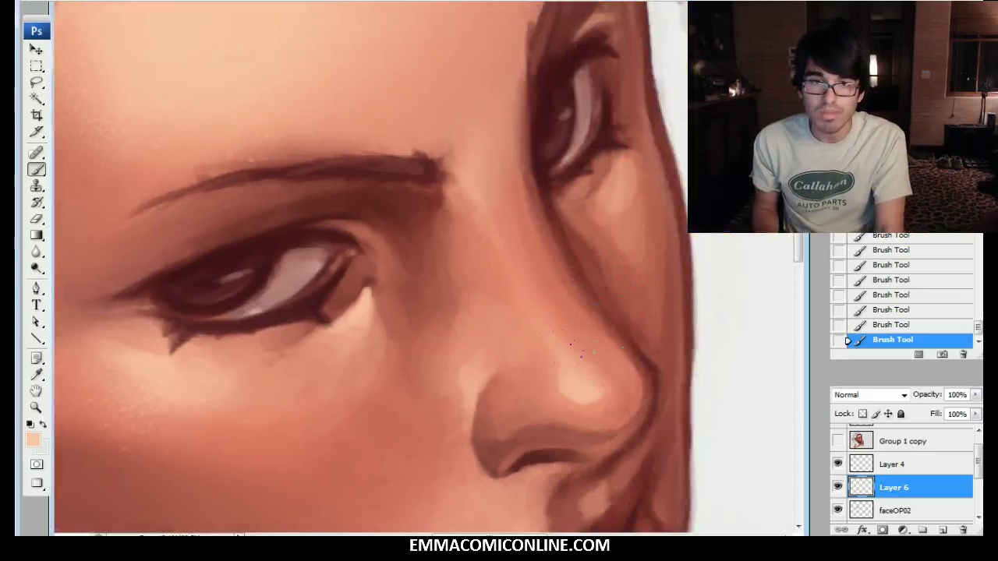
left_click_drag(193, 49, 361, 333)
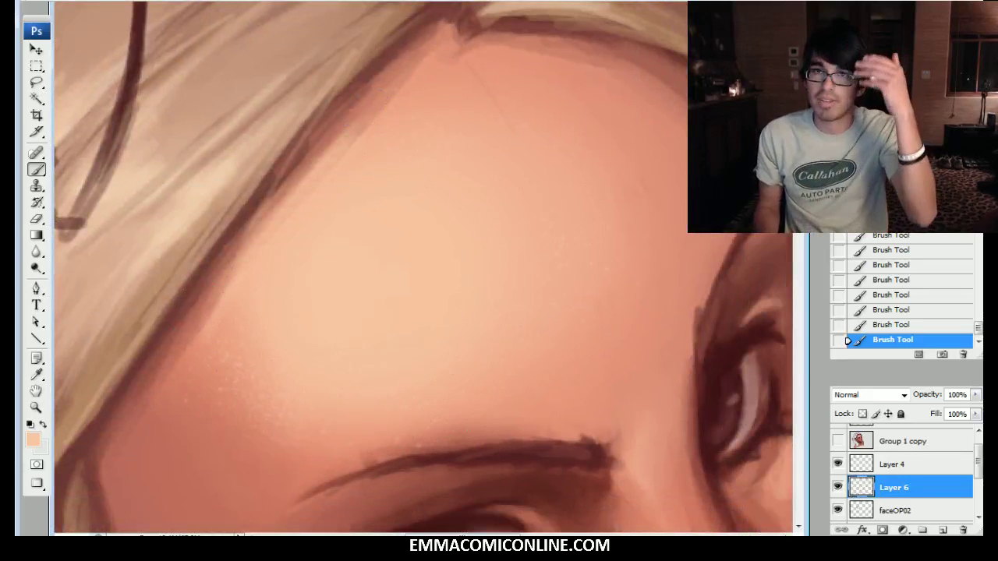
left_click_drag(483, 421, 366, 152)
left_click_drag(390, 374, 373, 216)
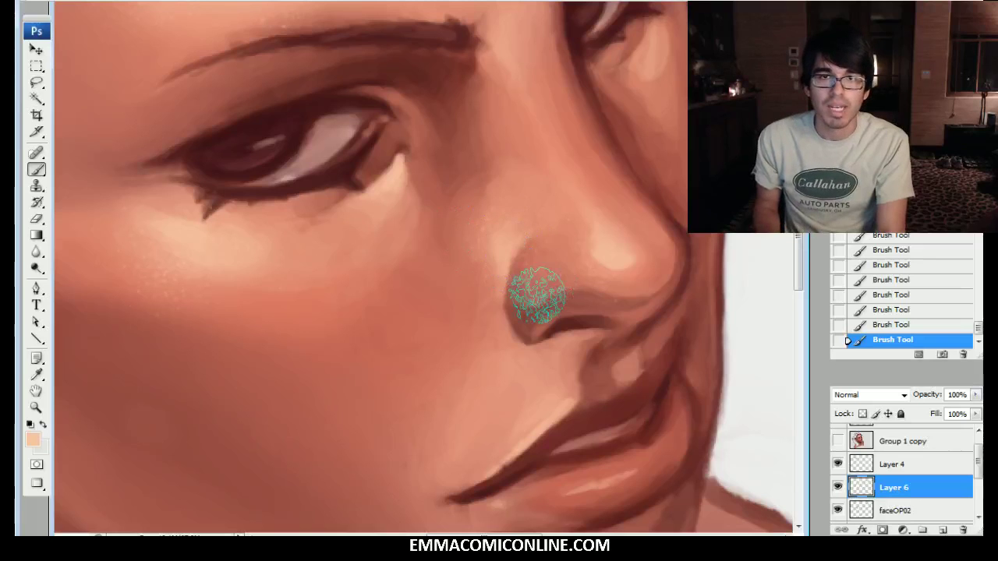
Step: Soften the skin speckles around the nostril and on the near cheek with the textured eraser
mouse_move(538, 295)
left_mouse_down()
mouse_move(574, 279)
mouse_move(626, 307)
left_mouse_up()
mouse_move(530, 322)
left_mouse_down()
mouse_move(576, 321)
mouse_move(711, 370)
mouse_move(711, 386)
left_mouse_up()
left_click_drag(266, 341, 304, 347)
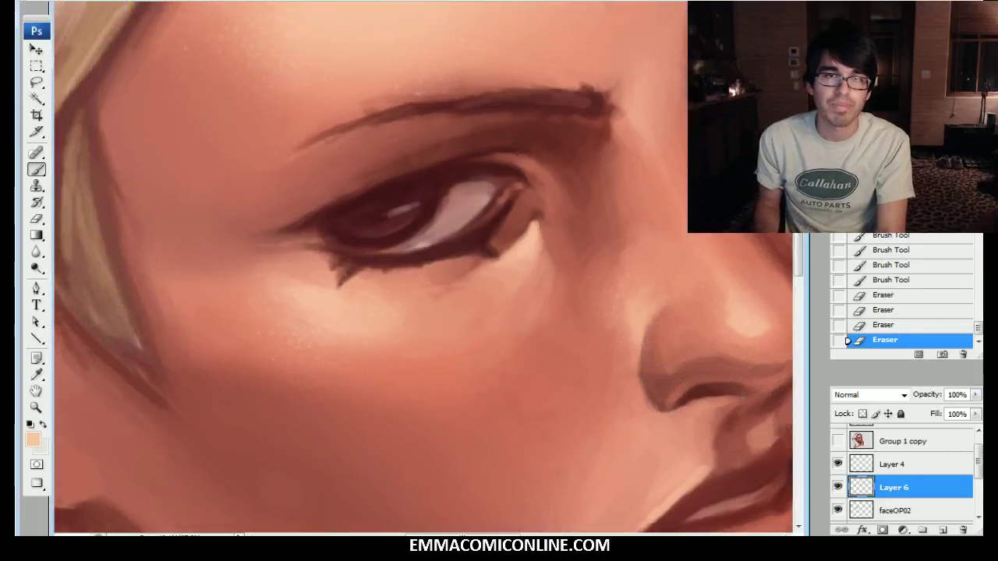
Step: Soften the remaining speckles beside the nose with the textured eraser and check the whole face
left_click(629, 294)
mouse_move(628, 249)
left_mouse_down()
mouse_move(577, 377)
mouse_move(576, 517)
left_mouse_up()
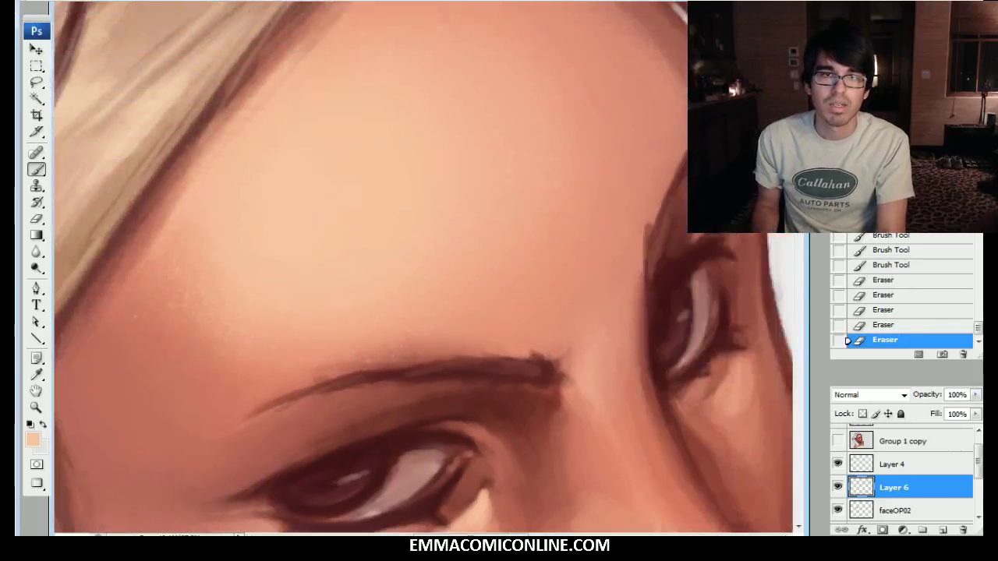
key("ctrl+minus")
key("ctrl+minus")
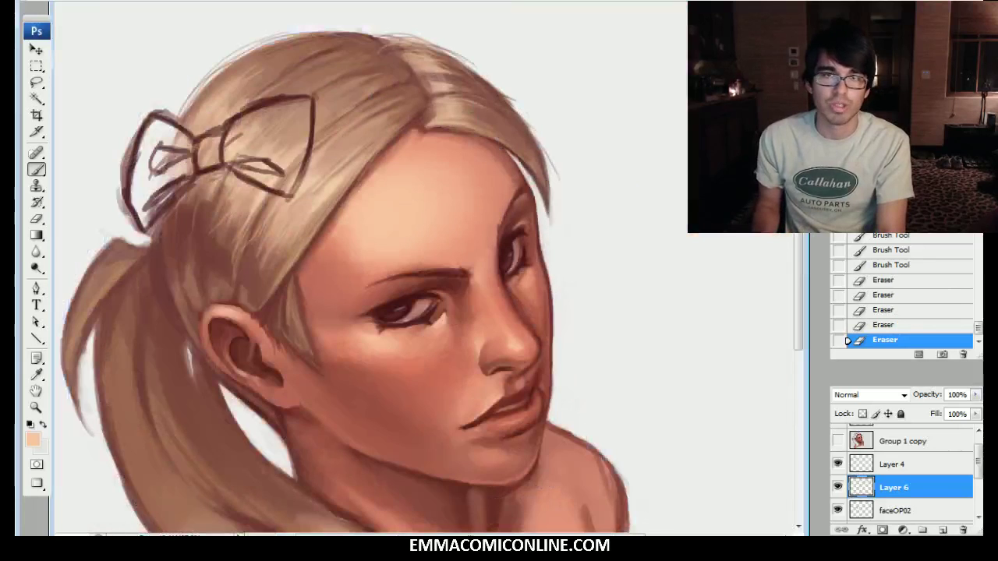
left_click_drag(436, 335, 425, 274)
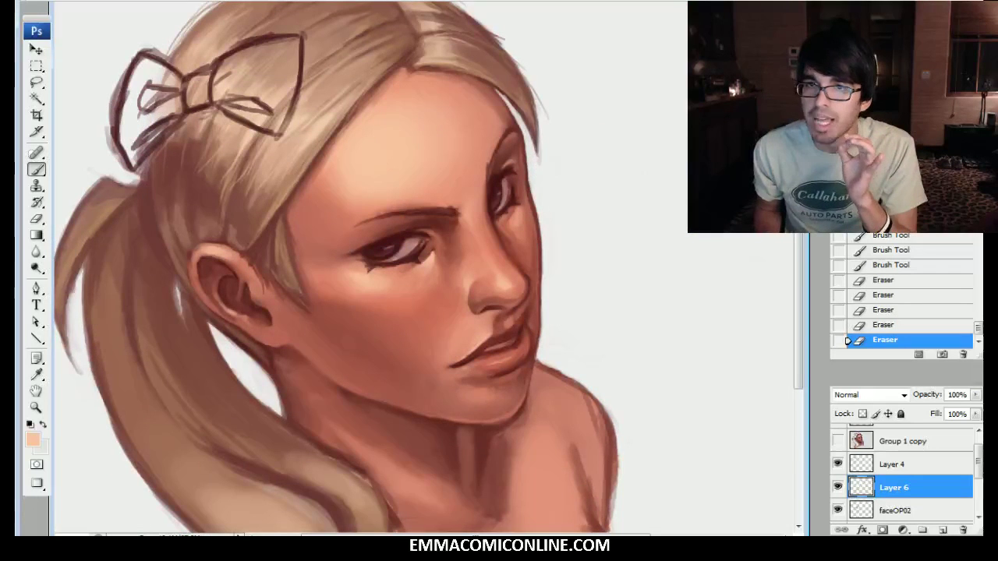
key("ctrl+plus")
left_click_drag(346, 163, 413, 179)
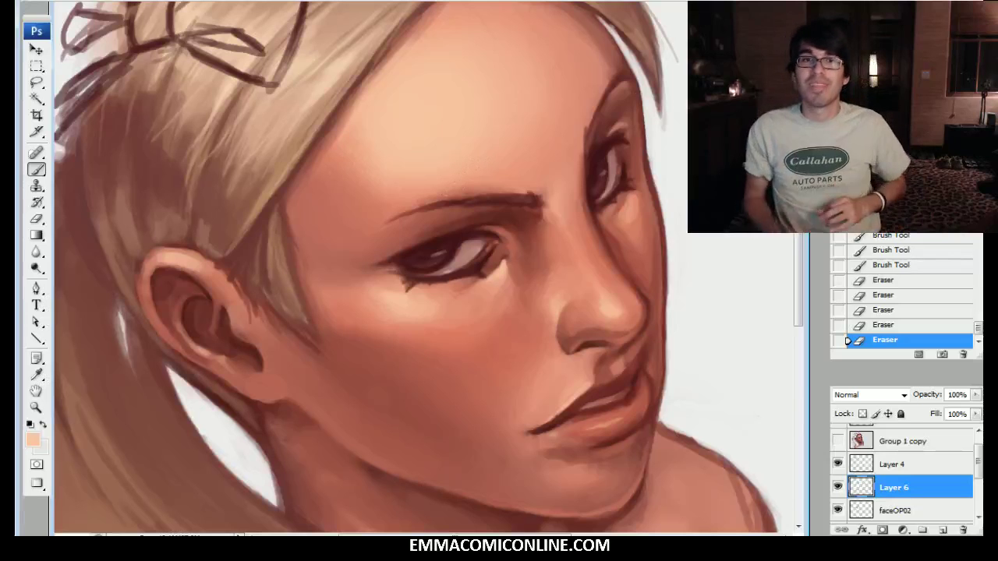
left_click(517, 274)
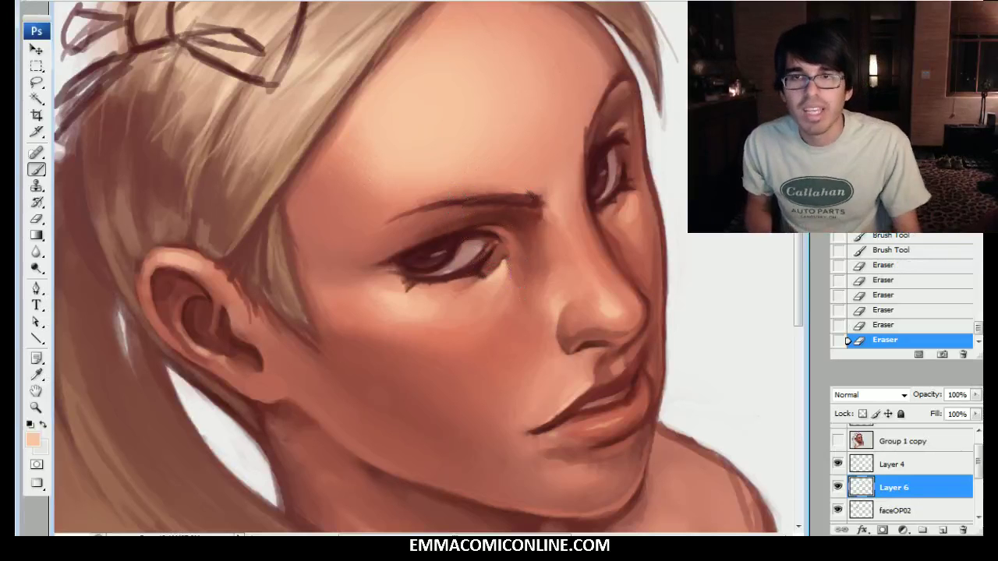
left_click_drag(510, 273, 488, 224)
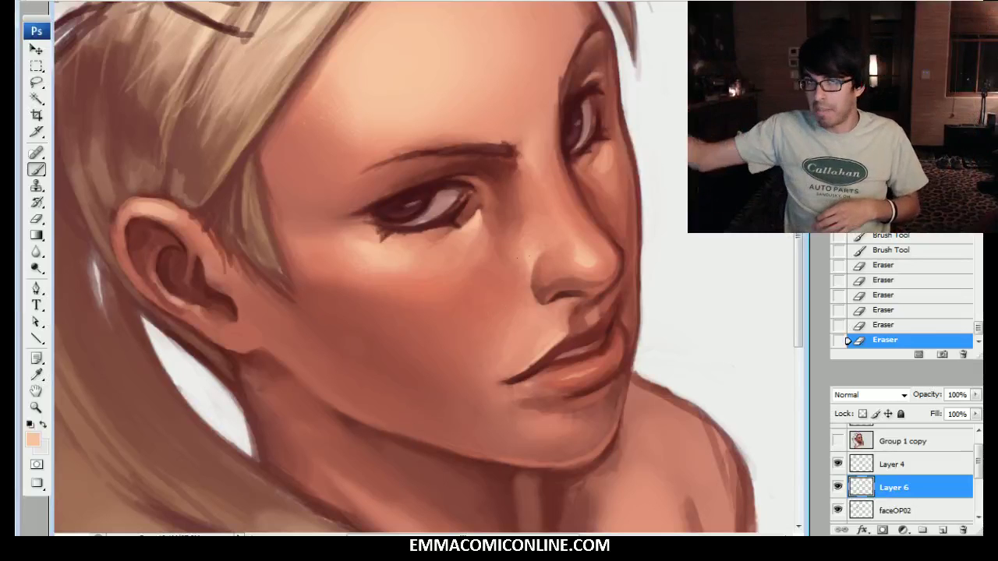
mouse_move(436, 234)
left_mouse_down()
mouse_move(396, 316)
mouse_move(497, 326)
mouse_move(547, 283)
left_mouse_up()
Step: Paint thin dark hair strands over the top of the ear with a different, smaller brush in a reddish brown sampled from the ear
right_click(372, 355)
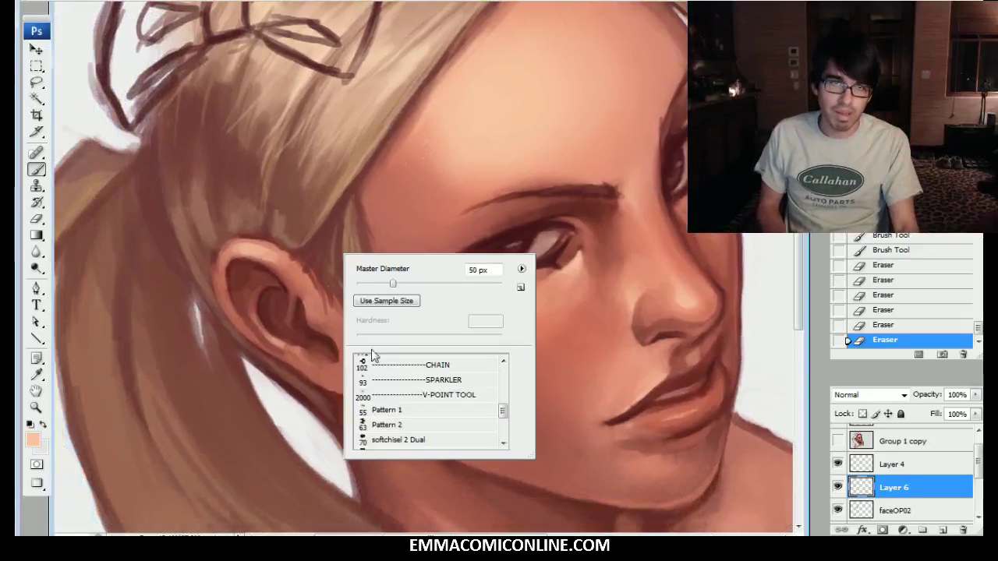
left_click_drag(504, 413, 503, 372)
left_click(419, 360)
key("Return")
left_click(296, 274, "alt")
left_click(301, 269, "alt")
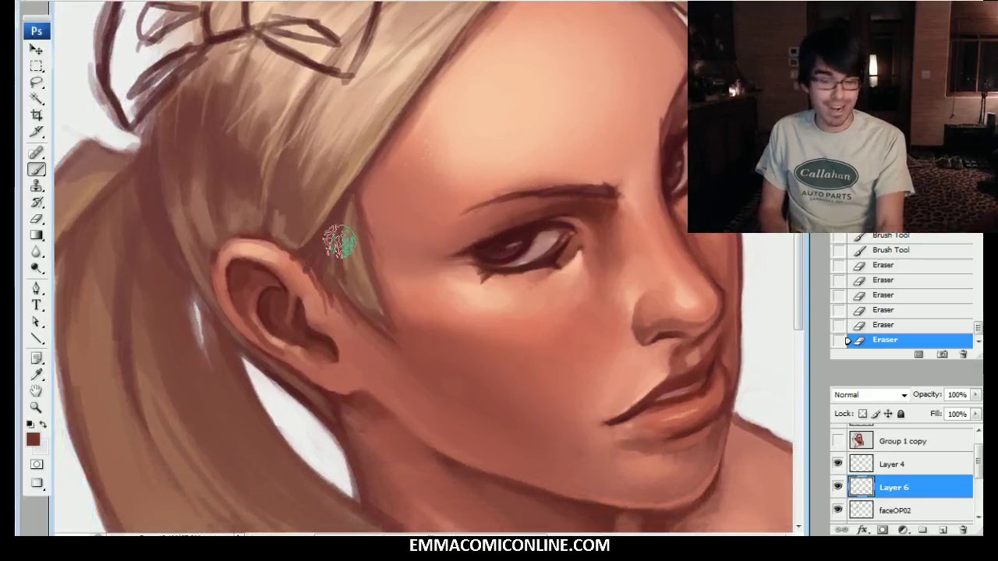
key("bracketleft")
key("bracketleft")
key("bracketleft")
key("bracketleft")
left_click_drag(302, 265, 295, 261)
left_click_drag(310, 246, 300, 249)
left_click_drag(317, 230, 292, 260)
left_click_drag(334, 208, 318, 262)
Step: Extend the sideburn strands in front of the ear in a sampled hair colour and touch up the adjoining skin with sampled tones
left_click(358, 177, "alt")
mouse_move(350, 185)
left_mouse_down()
mouse_move(294, 253)
mouse_move(321, 299)
left_mouse_up()
left_click(312, 260, "alt")
left_click(309, 266, "alt")
left_click(310, 275, "alt")
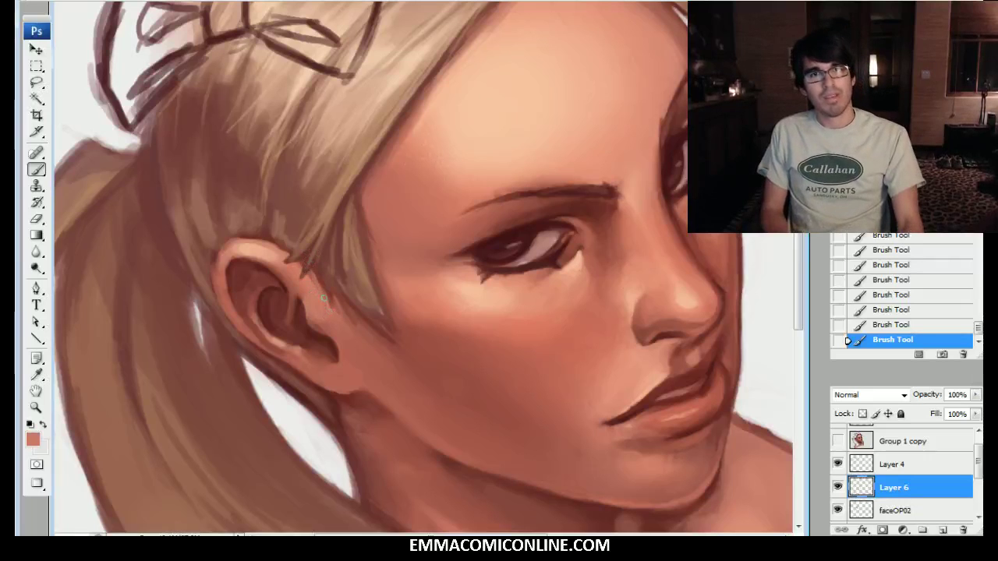
left_click(328, 296, "alt")
mouse_move(313, 274)
left_mouse_down()
mouse_move(325, 293)
mouse_move(316, 275)
mouse_move(283, 259)
mouse_move(249, 293)
mouse_move(233, 293)
left_mouse_up()
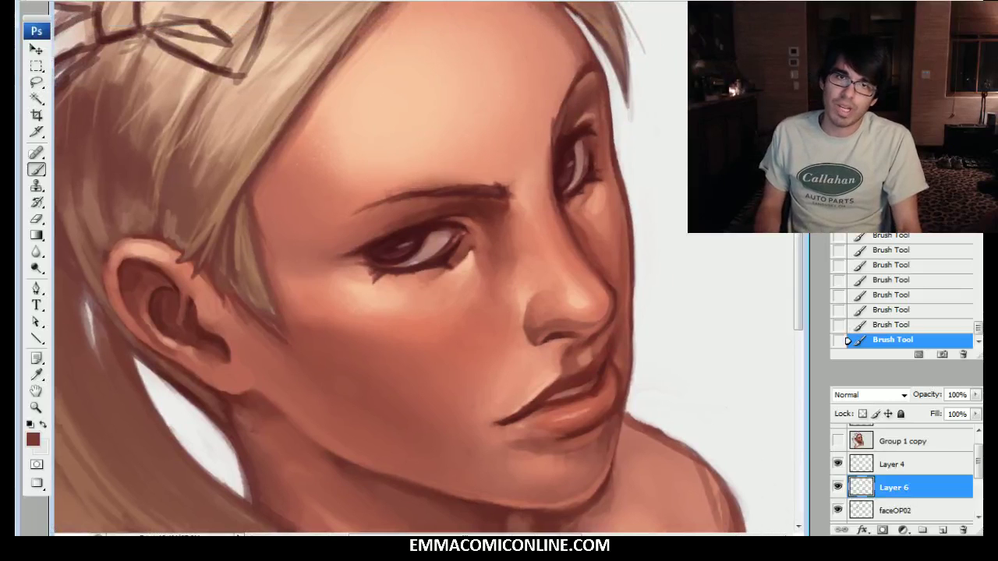
Step: Sample the darker skin tone at the far edge of the forehead and choose a speckle brush preset
key("ctrl+plus")
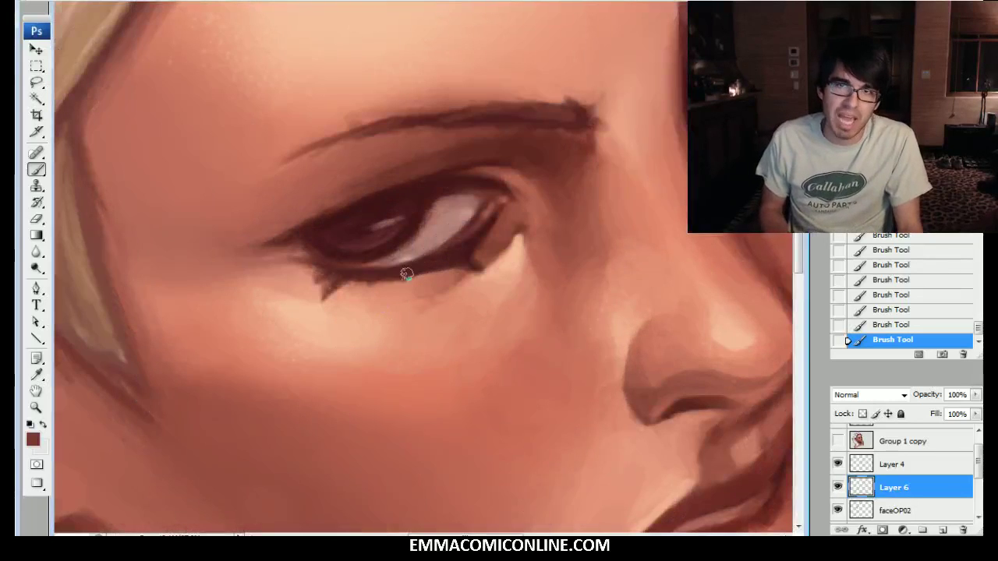
left_click_drag(437, 280, 460, 382)
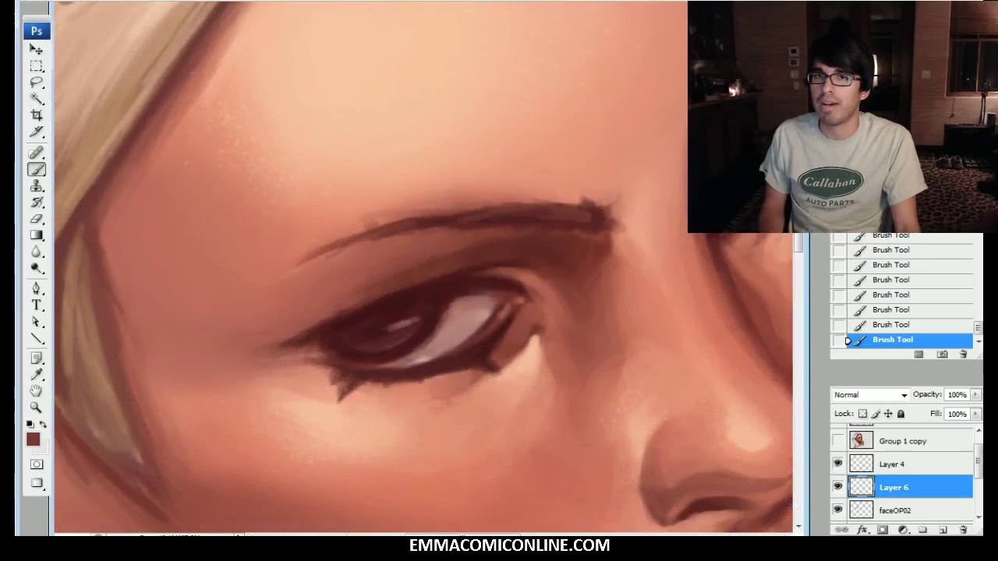
key("ctrl+minus")
left_click(582, 91, "alt")
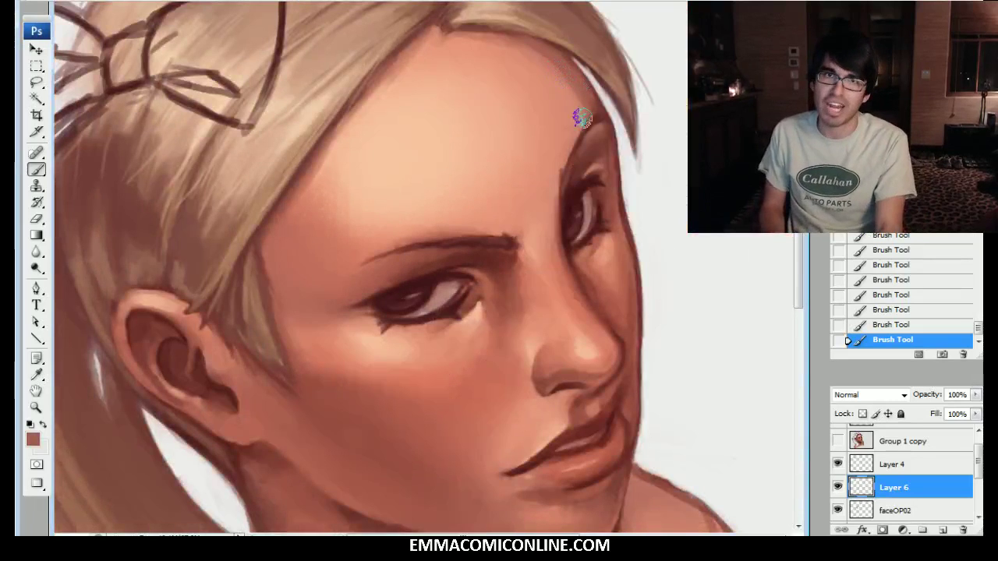
right_click(581, 117)
scroll(729, 240, "down", 2)
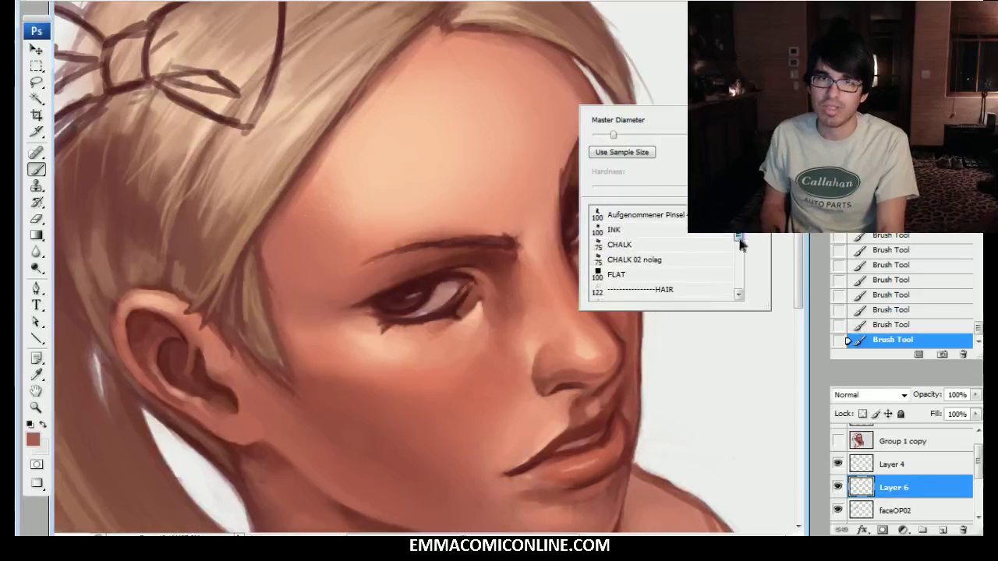
left_click(700, 264)
left_click_drag(737, 237, 737, 244)
left_click(673, 262)
left_click(673, 275)
Step: Try dark and lighter sampled speckles on the far side of the forehead and step back one stroke in the history
left_click(557, 63)
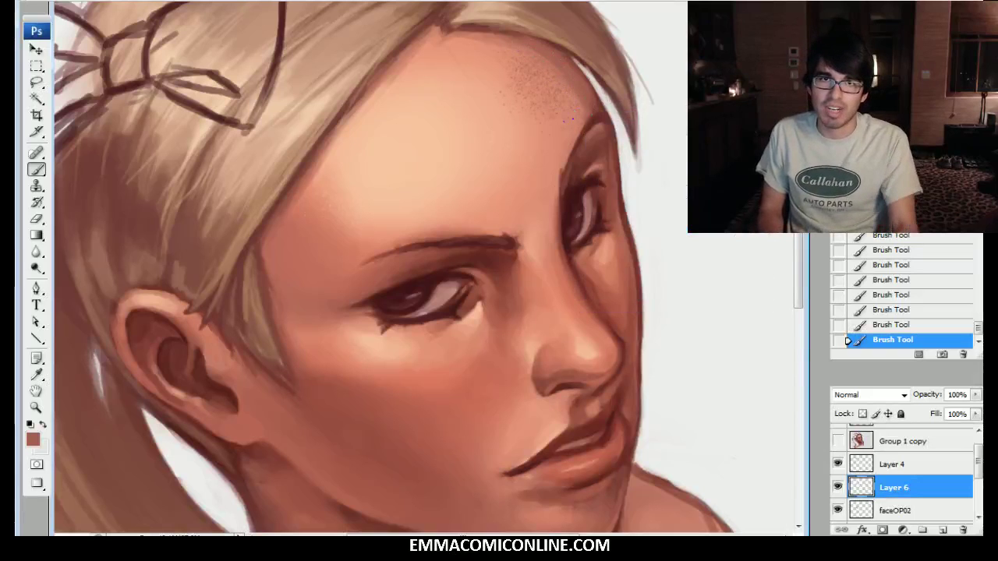
left_click(536, 164, "alt")
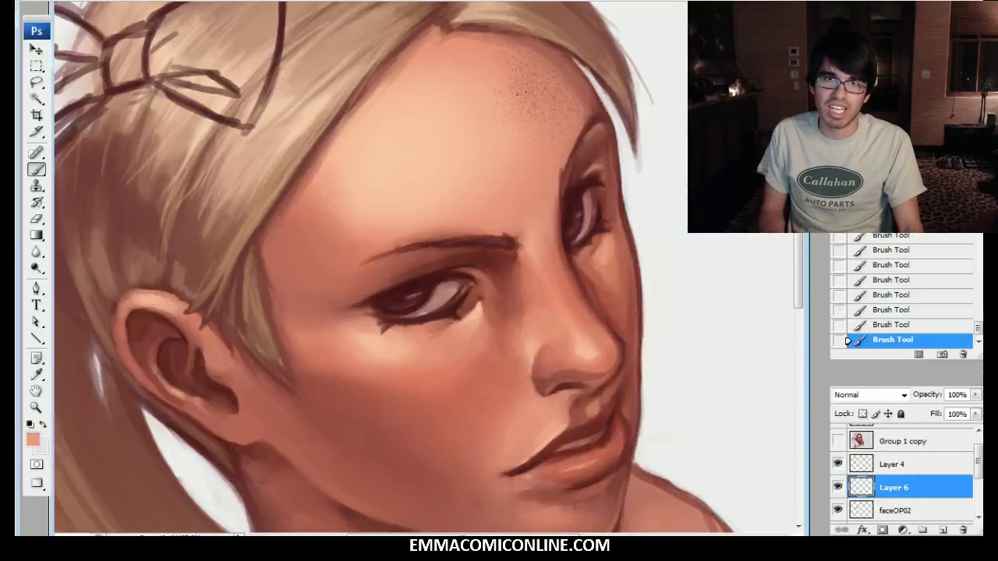
left_click(902, 326)
Step: Sample a reddish brown beside the nose, try speckles under the far eye, and step back in the history to before the speckles
left_click(593, 288, "alt")
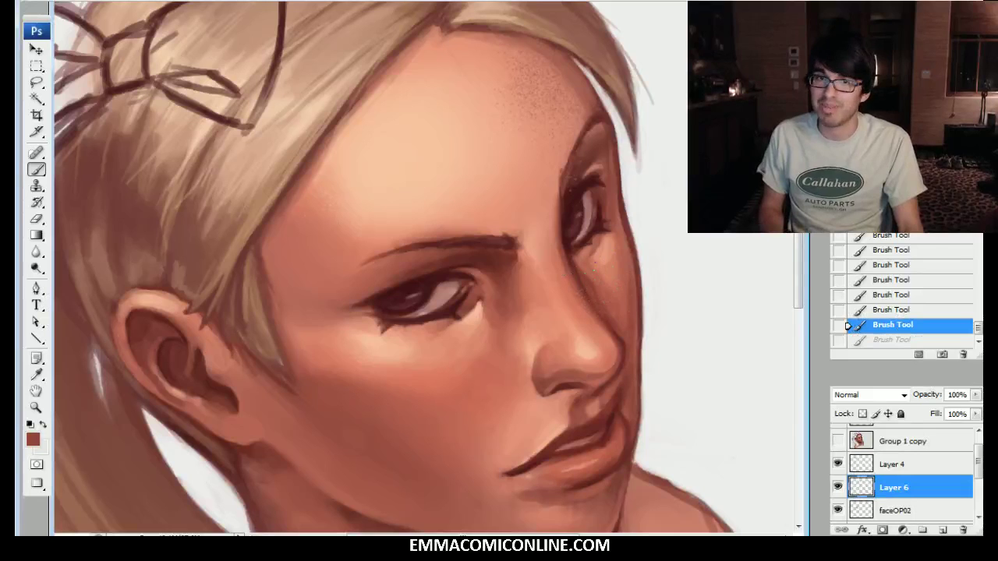
left_click_drag(592, 266, 605, 256)
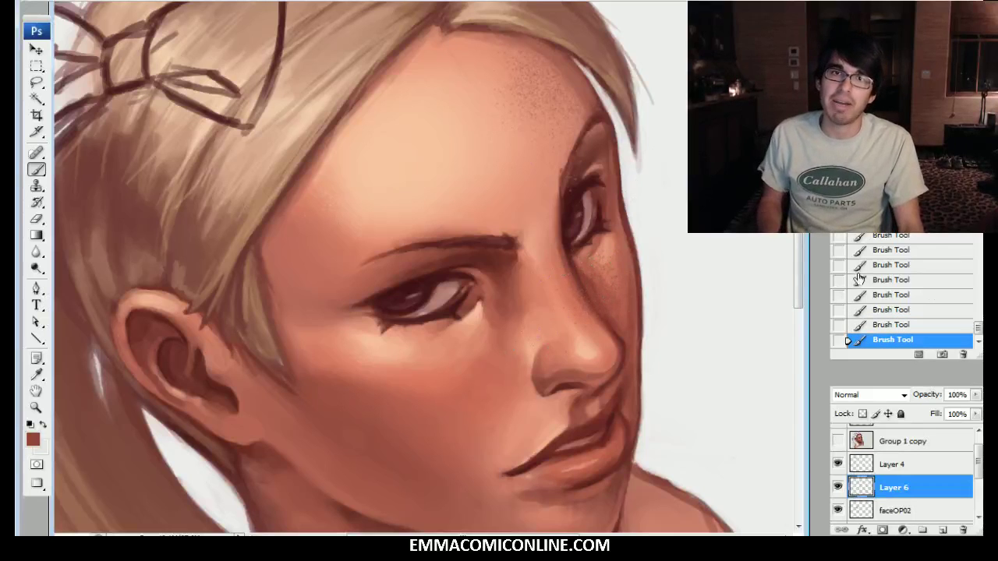
left_click(932, 305)
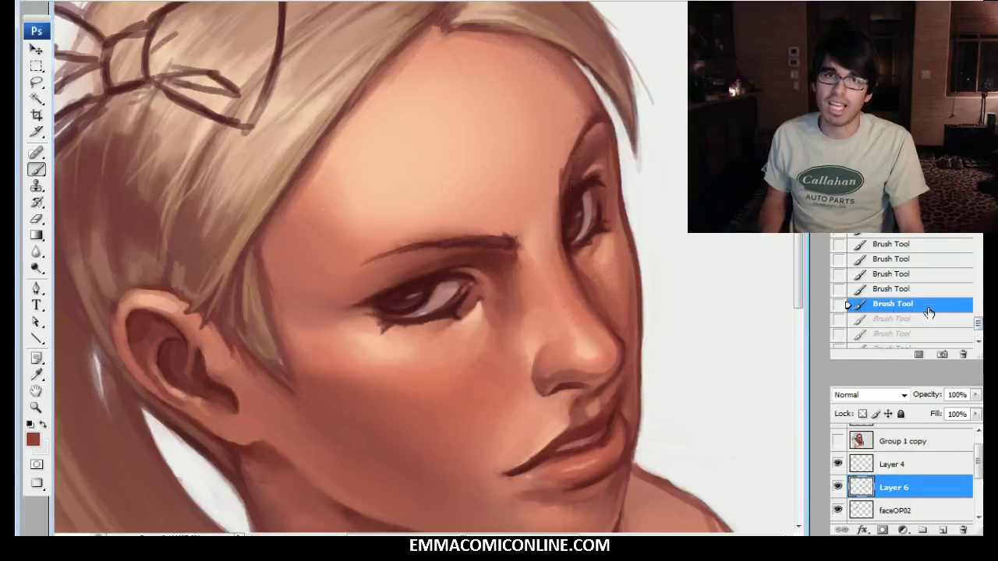
left_click(908, 319)
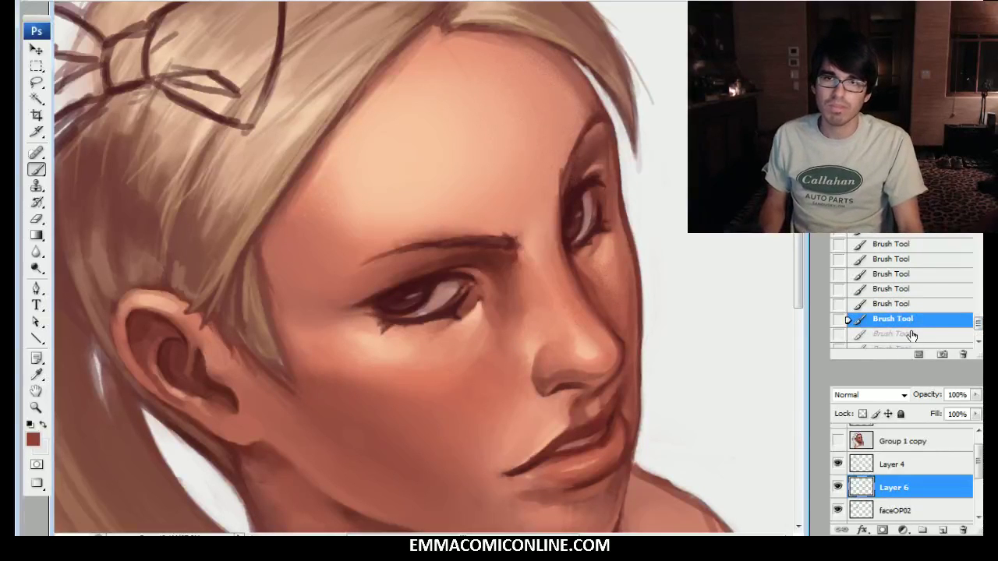
left_click(911, 335)
left_click_drag(976, 322, 976, 324)
left_click(928, 301)
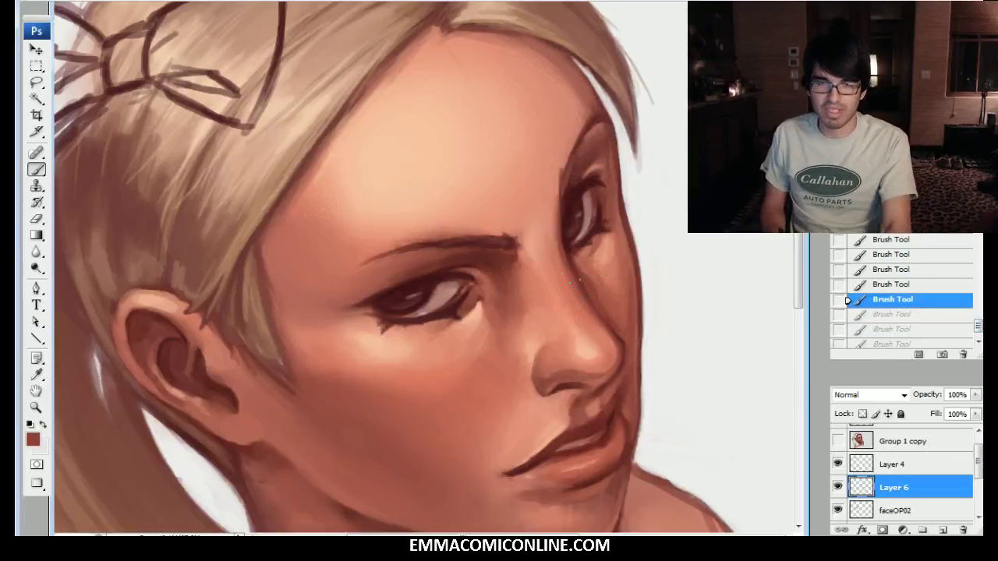
Step: Try reddish-brown freckles across the nose and near cheek, erasing the stray dots outside the face
left_click(596, 271)
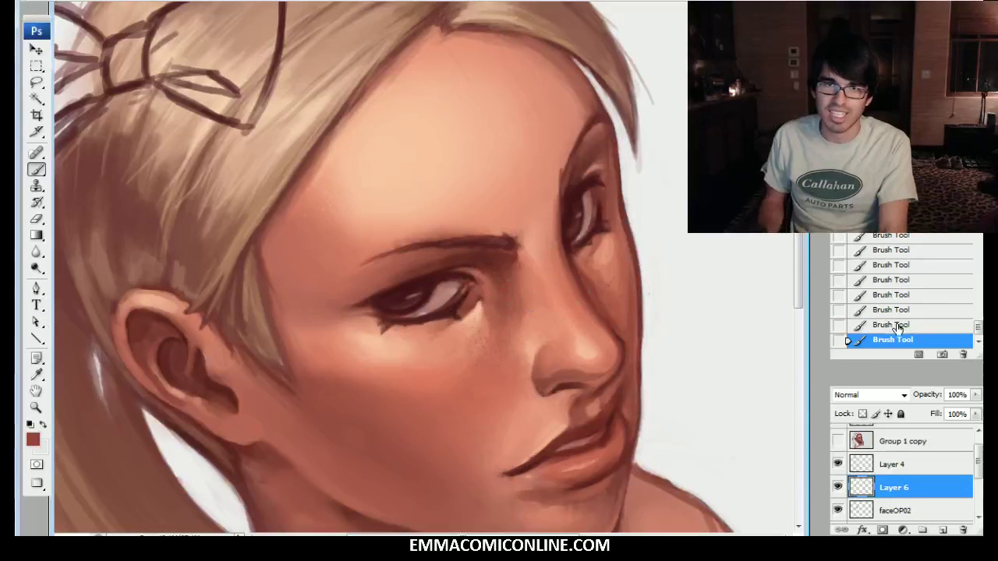
key("ctrl+z")
left_click(530, 287)
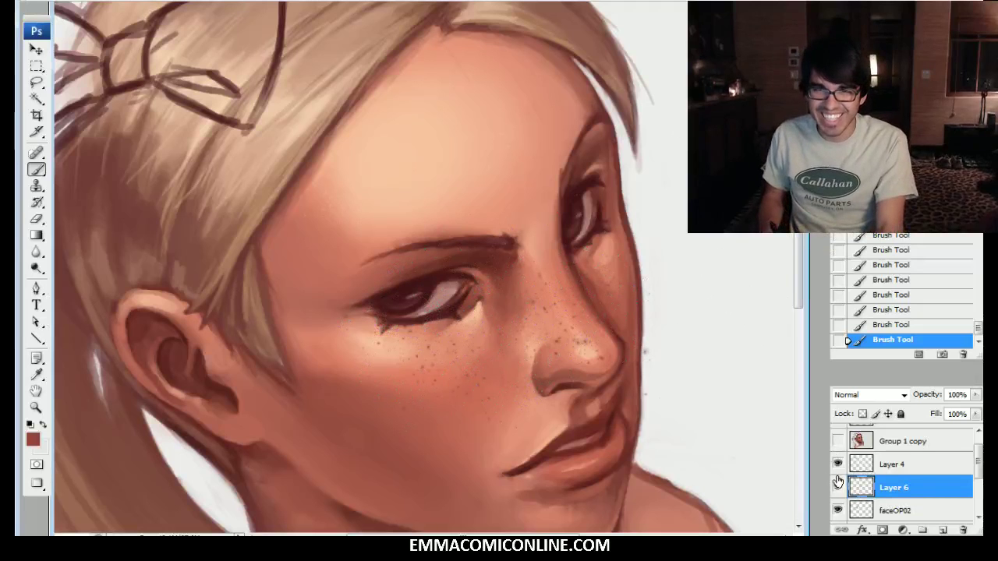
mouse_move(397, 341)
left_mouse_down()
mouse_move(391, 336)
mouse_move(407, 353)
left_mouse_up()
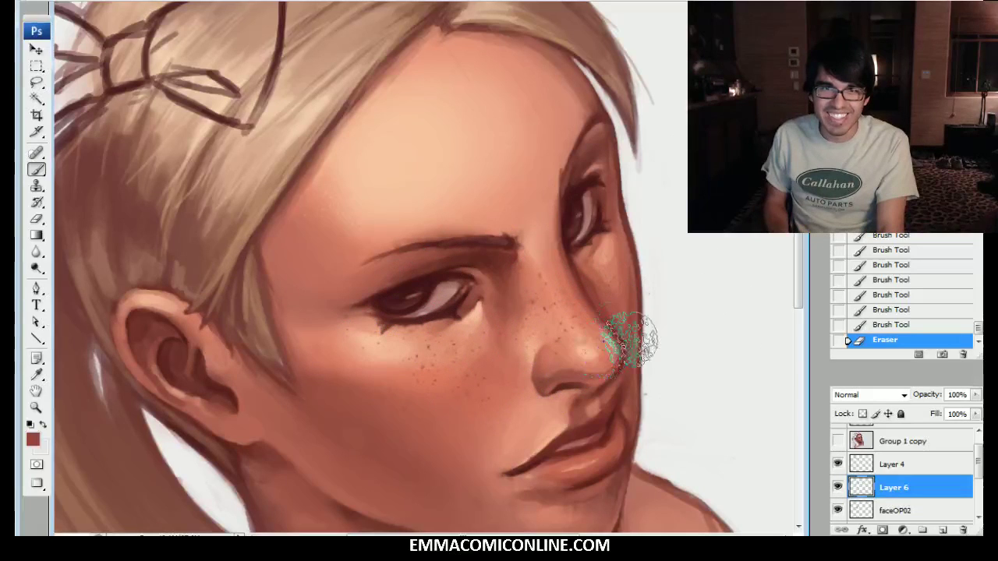
left_click_drag(653, 347, 649, 315)
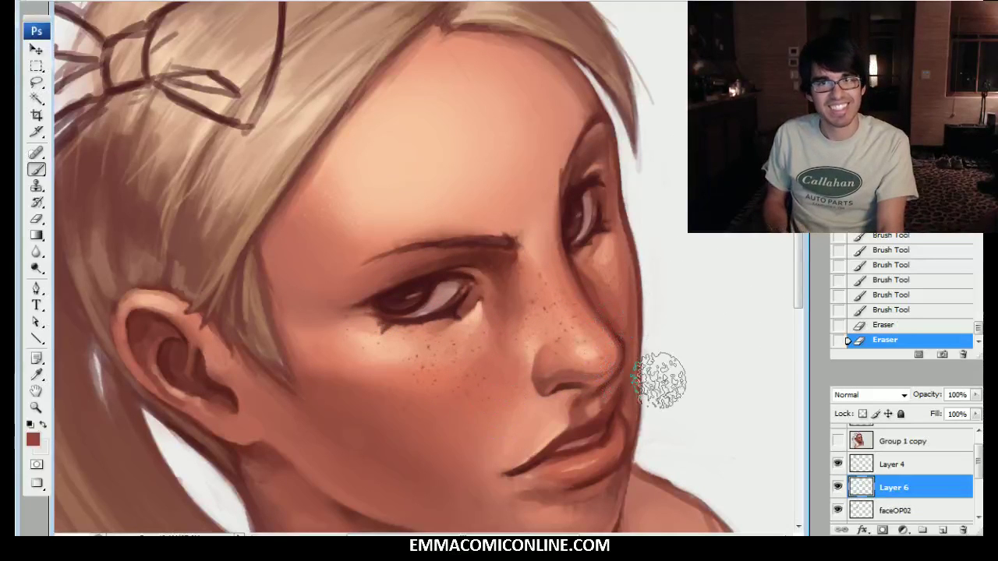
Step: Compare the face with and without Layer 6 by toggling its visibility
left_click(838, 487)
left_click(838, 487)
left_click(837, 487)
left_click(837, 487)
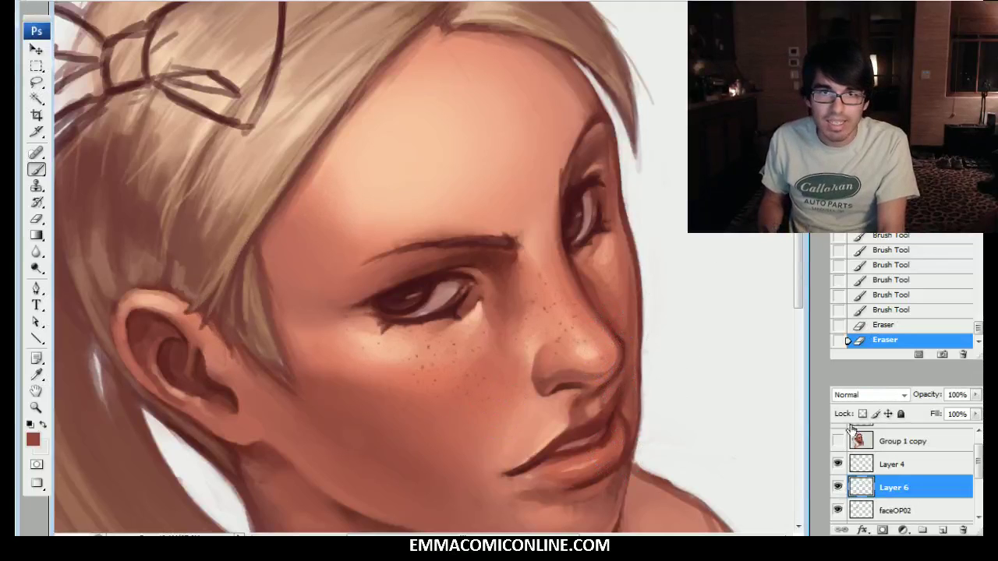
Step: Step back through the history to before the freckle strokes on Layer 6
left_click(885, 310)
left_click(886, 296)
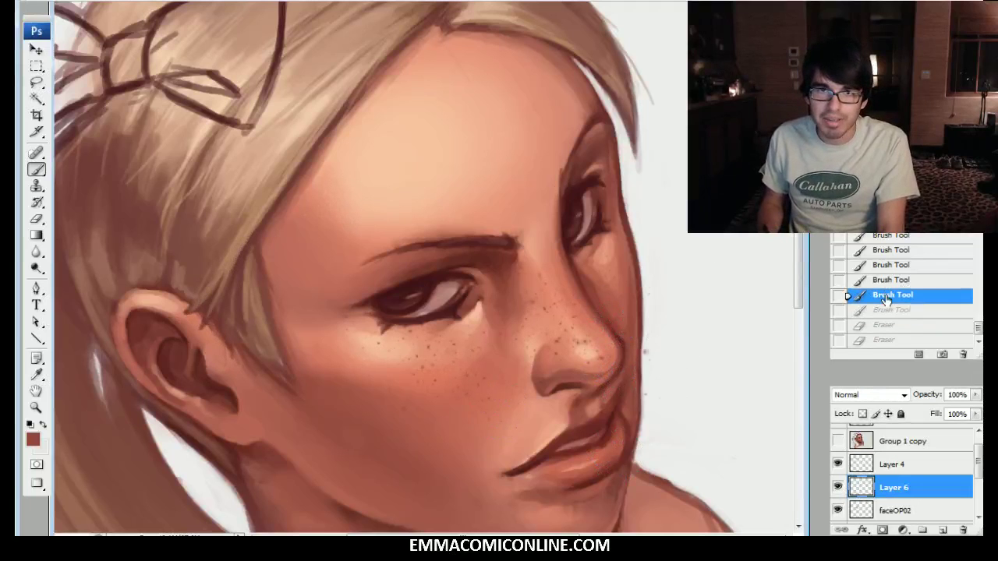
left_click(890, 281)
left_click(890, 265)
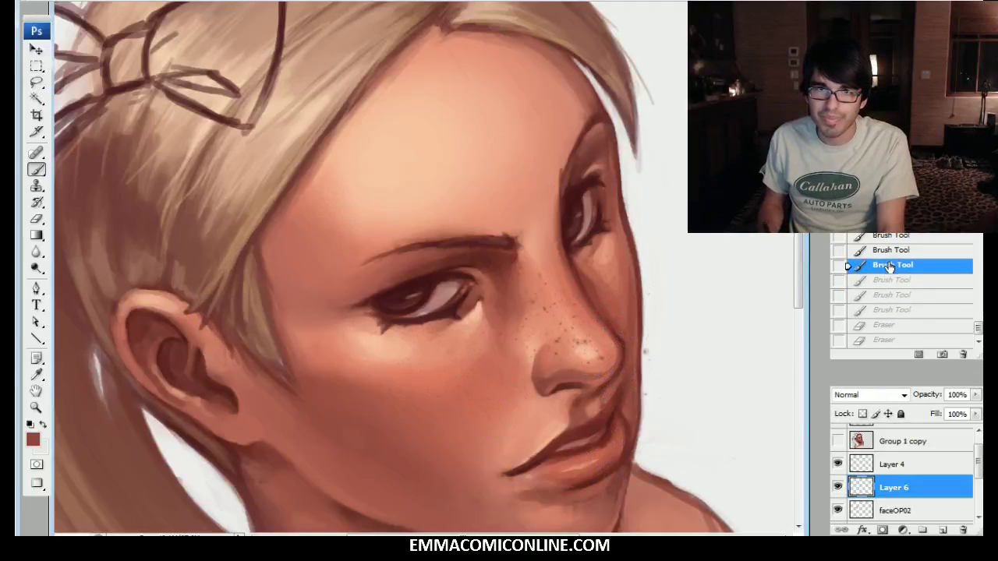
left_click(895, 251)
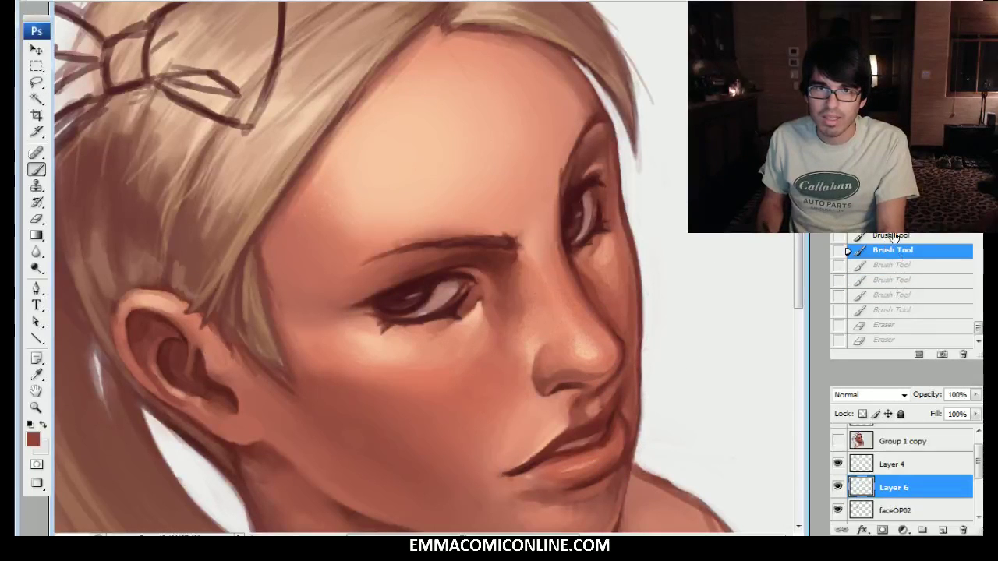
left_click(895, 237)
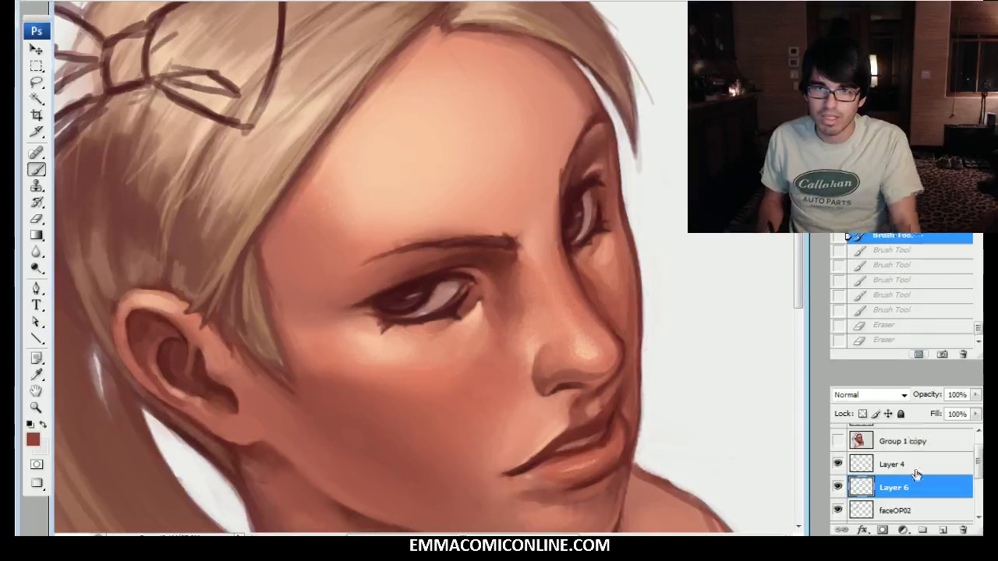
Step: Add a new layer named feckles directly above Layer 6
key("ctrl+shift+n")
type("feckles")
key("Return")
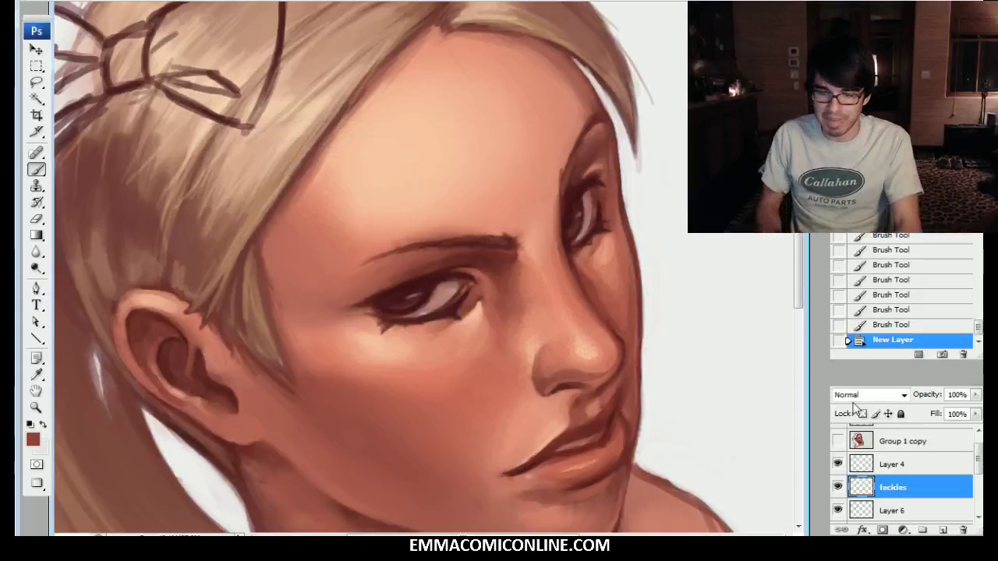
Step: Dot reddish-brown freckles across the nose, the far cheek and the near cheek on the feckles layer
left_click_drag(609, 275, 590, 282)
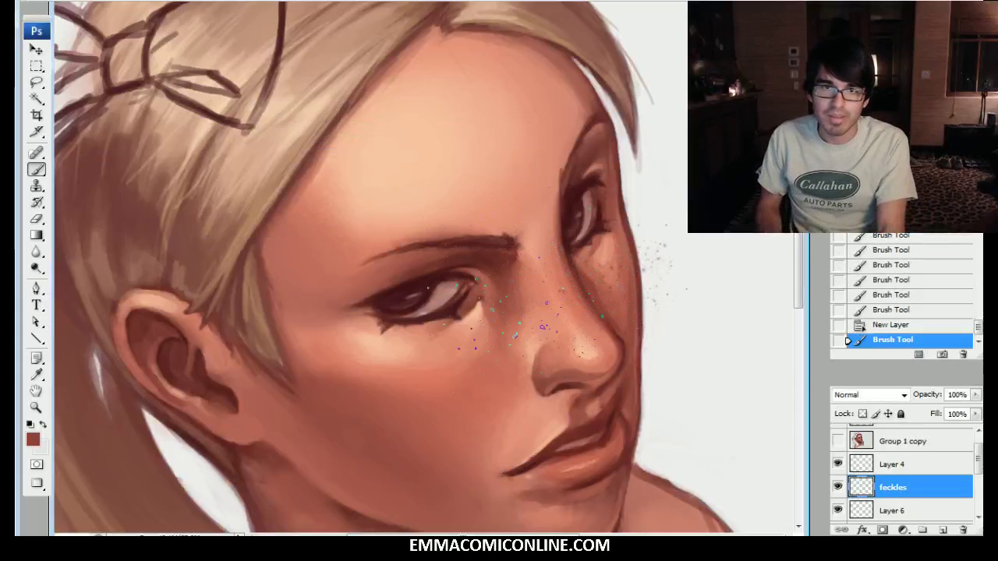
left_click_drag(490, 332, 477, 351)
left_click_drag(551, 293, 561, 279)
left_click(564, 282)
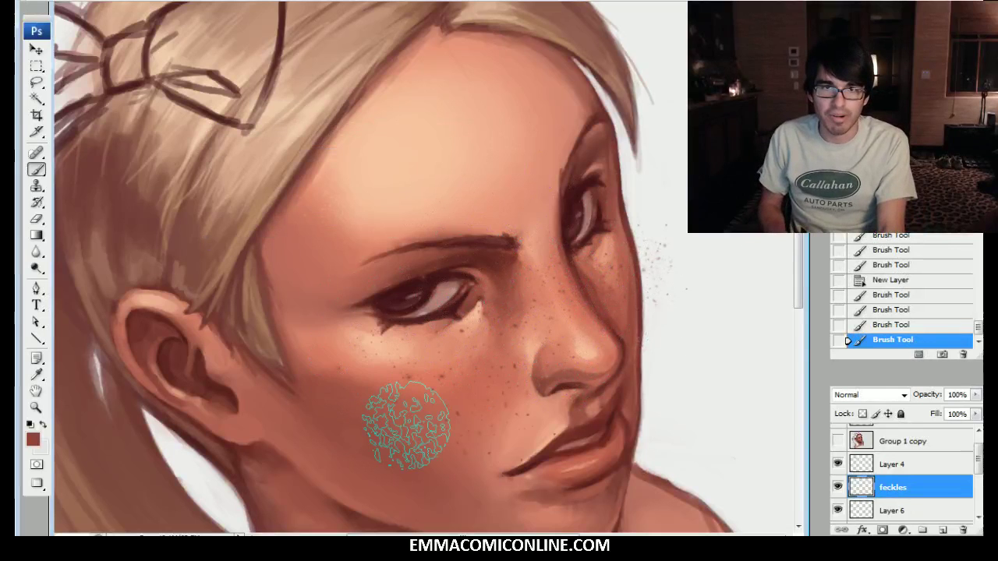
Step: Erase the stray freckles outside the face and thin those on the lower cheek and around the mouth with the textured eraser
left_click_drag(538, 437, 442, 402)
left_click(442, 401)
mouse_move(628, 334)
left_mouse_down()
mouse_move(687, 208)
mouse_move(651, 265)
left_mouse_up()
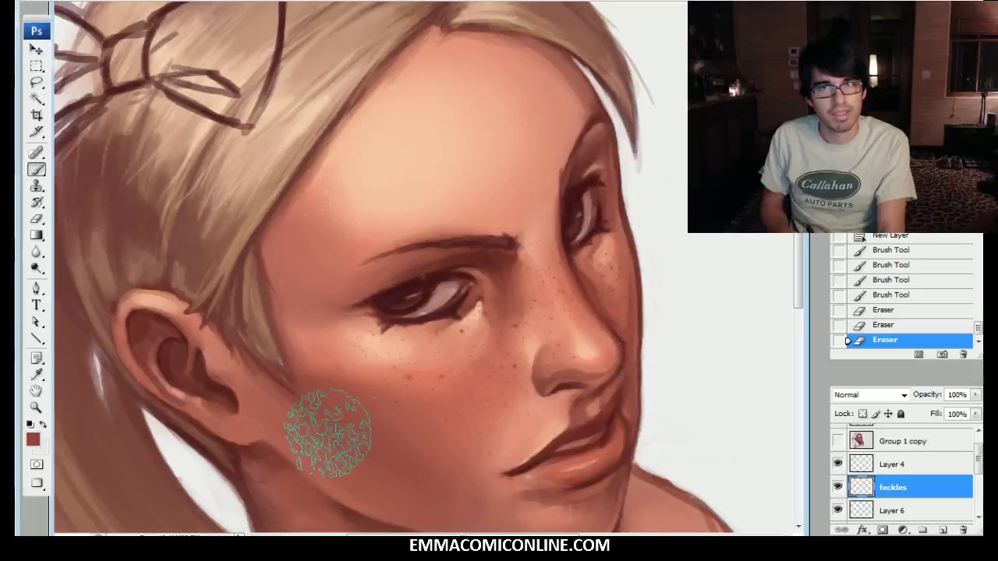
left_click_drag(328, 434, 537, 503)
left_click(536, 503)
left_click(536, 504)
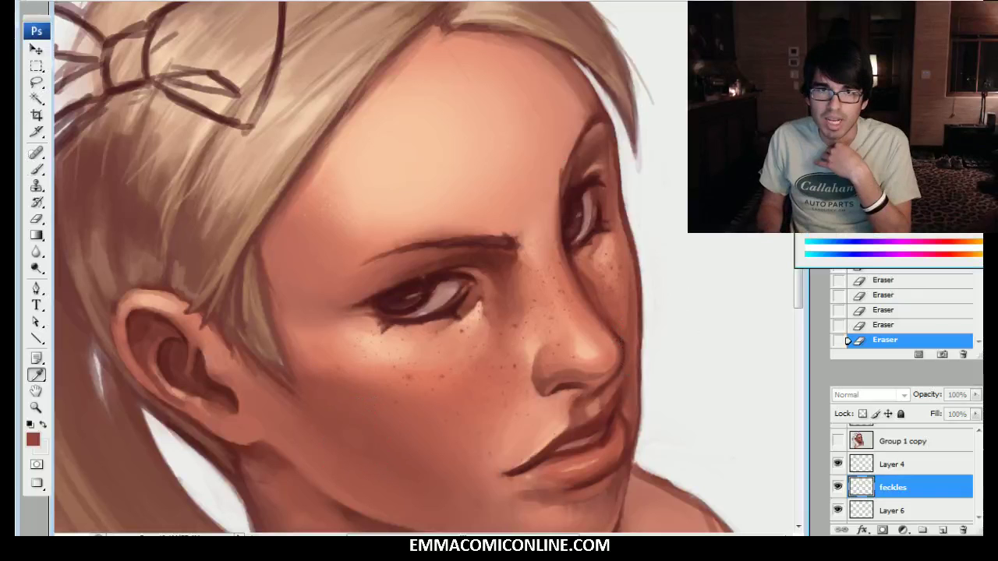
key("Return")
mouse_move(534, 222)
left_mouse_down()
mouse_move(527, 226)
mouse_move(600, 181)
left_mouse_up()
left_click_drag(579, 227, 578, 204)
left_click(428, 289)
left_click(494, 232)
left_click_drag(363, 341, 337, 364)
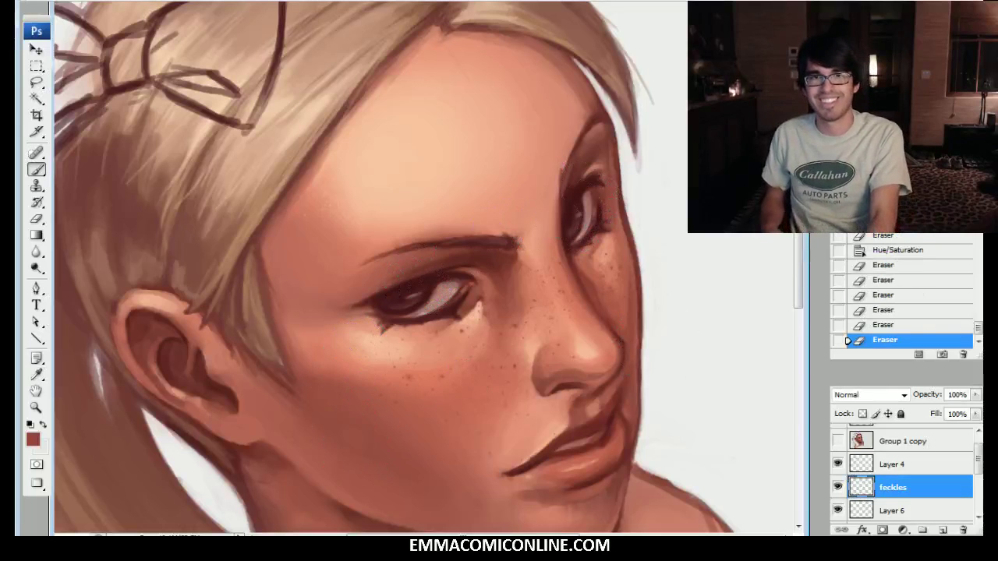
Step: Lower the opacity of the feckles layer to 59% so the freckles blend into the skin
left_click(975, 395)
left_click_drag(975, 413, 947, 414)
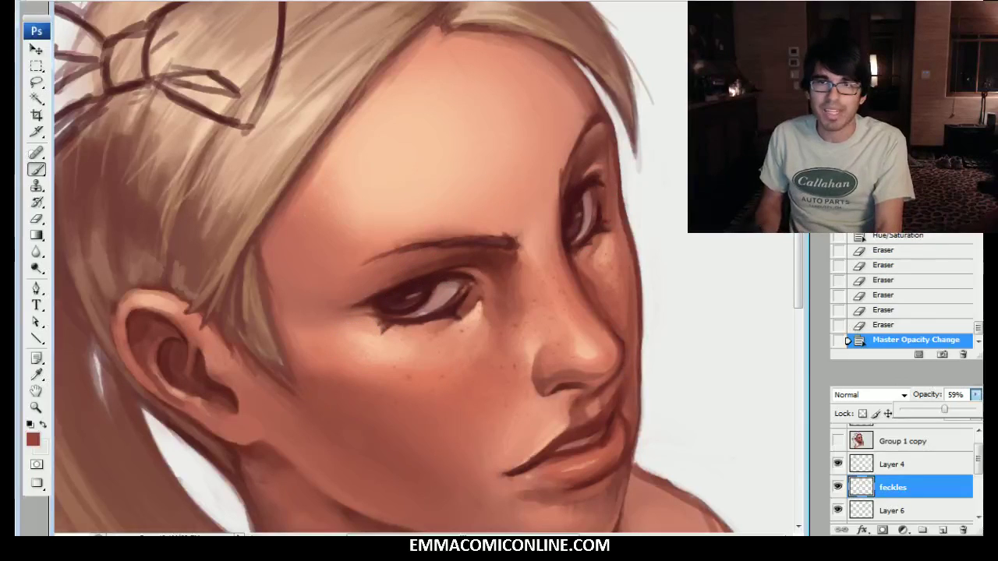
key("ctrl+minus")
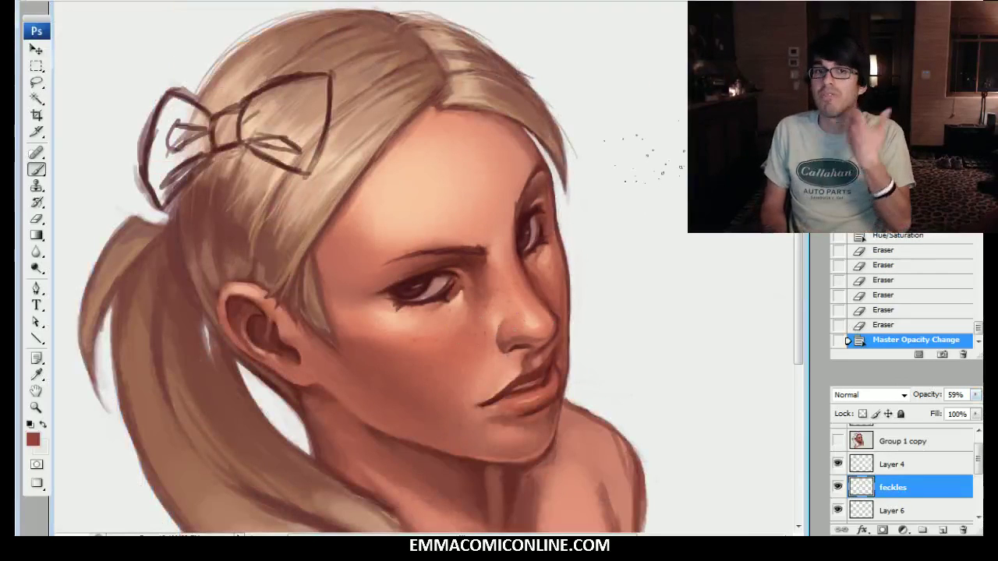
left_click_drag(499, 241, 511, 208)
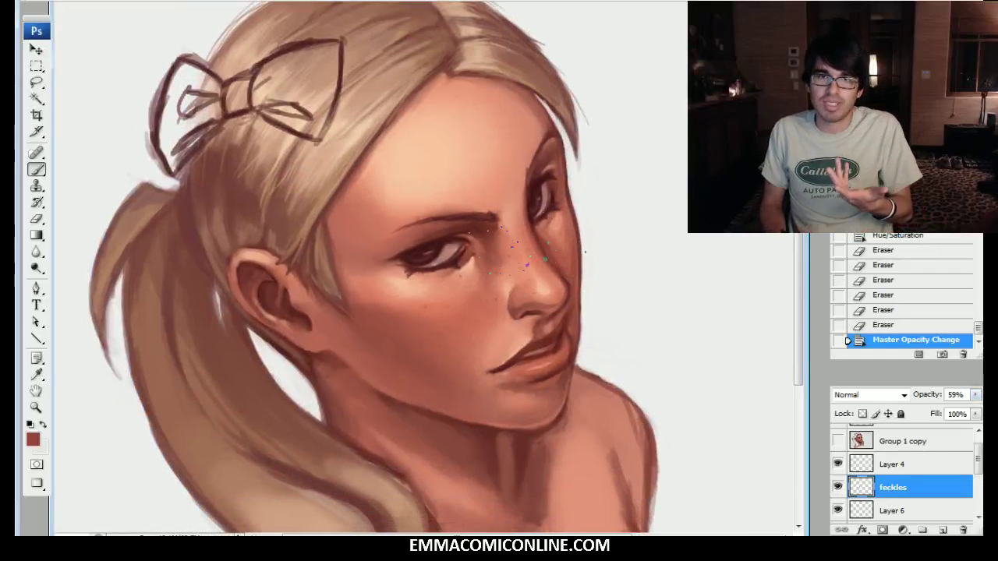
left_click_drag(561, 187, 404, 244)
mouse_move(546, 204)
left_mouse_down()
mouse_move(602, 186)
mouse_move(638, 117)
left_mouse_up()
left_click(904, 325)
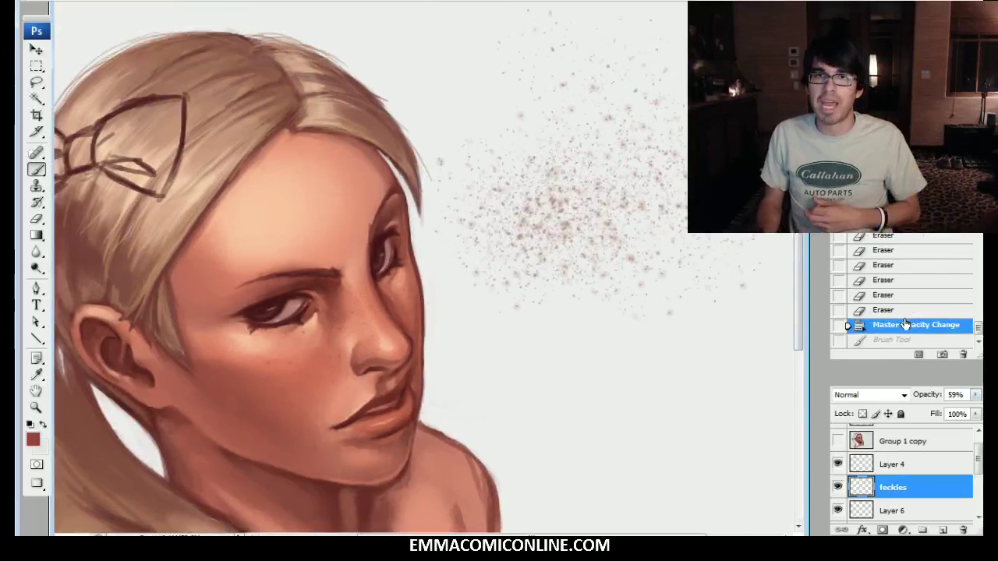
Step: Erase the most prominent freckles on the near cheek below the eye on the feckles layer
left_click_drag(436, 304, 539, 229)
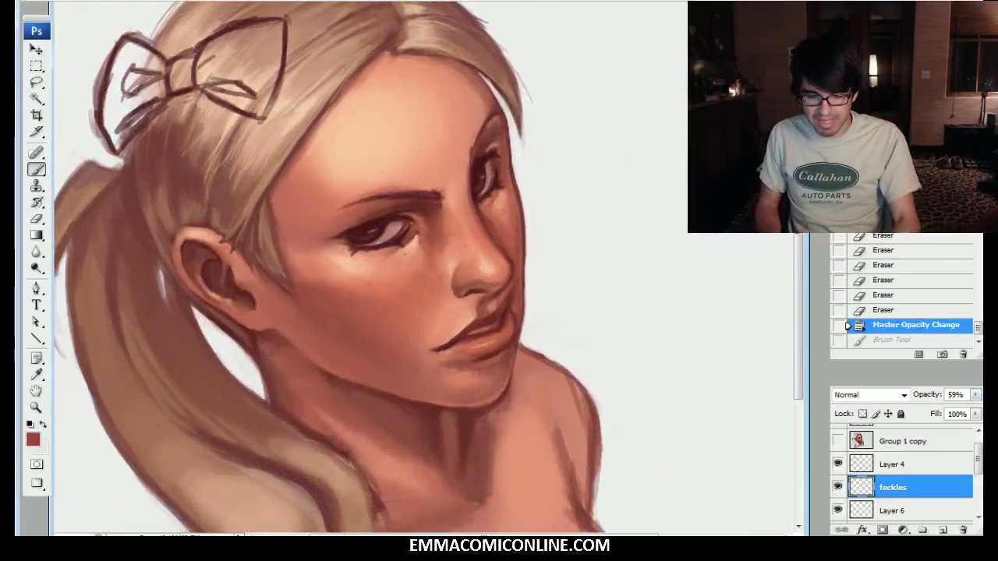
left_click(367, 289)
left_click(358, 286)
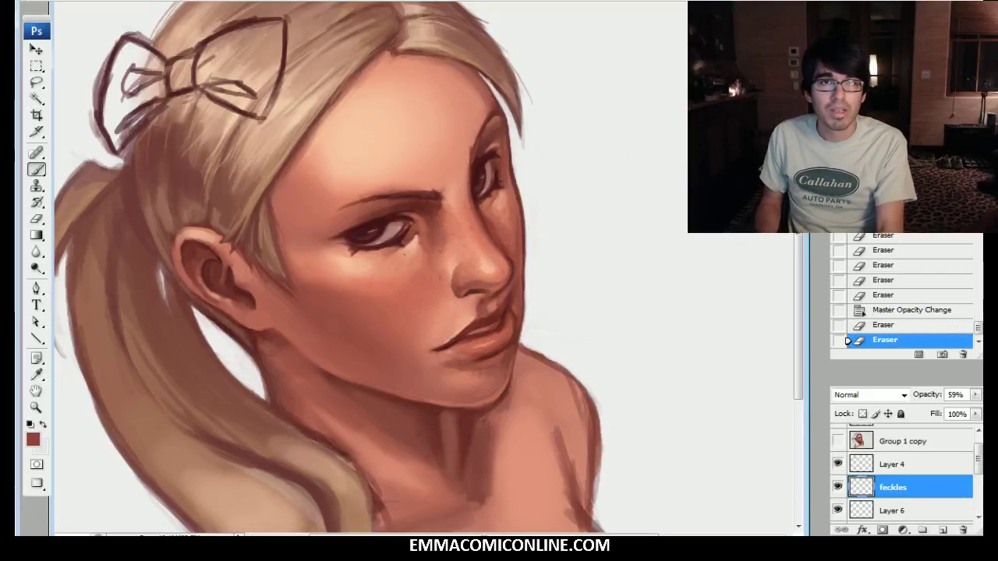
Step: Flip the canvas horizontally to check the portrait mirrored, with the whole head in view
mouse_move(437, 258)
left_mouse_down()
mouse_move(443, 290)
mouse_move(438, 297)
mouse_move(420, 283)
left_mouse_up()
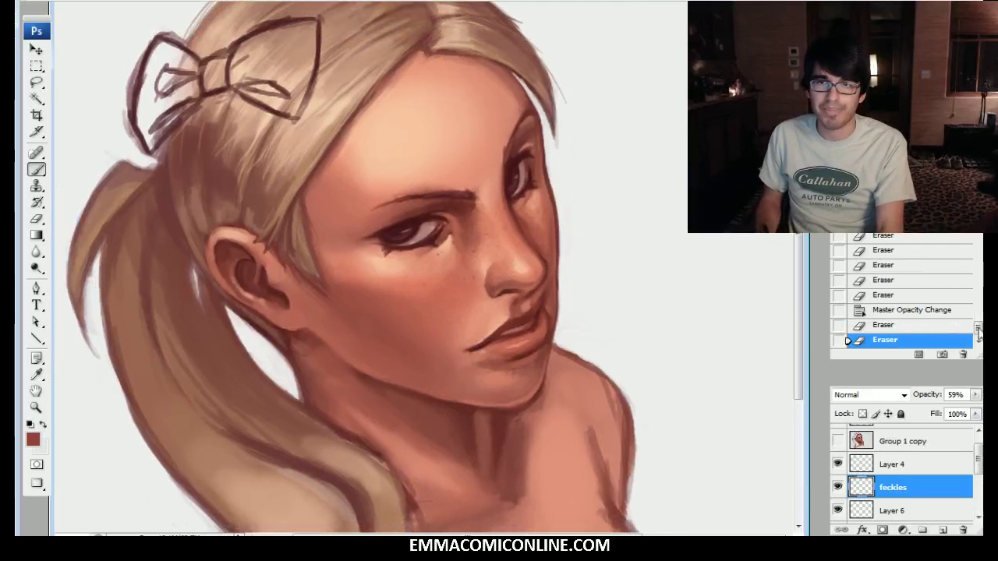
scroll(924, 279, "up", 5)
key("ctrl+shift+h")
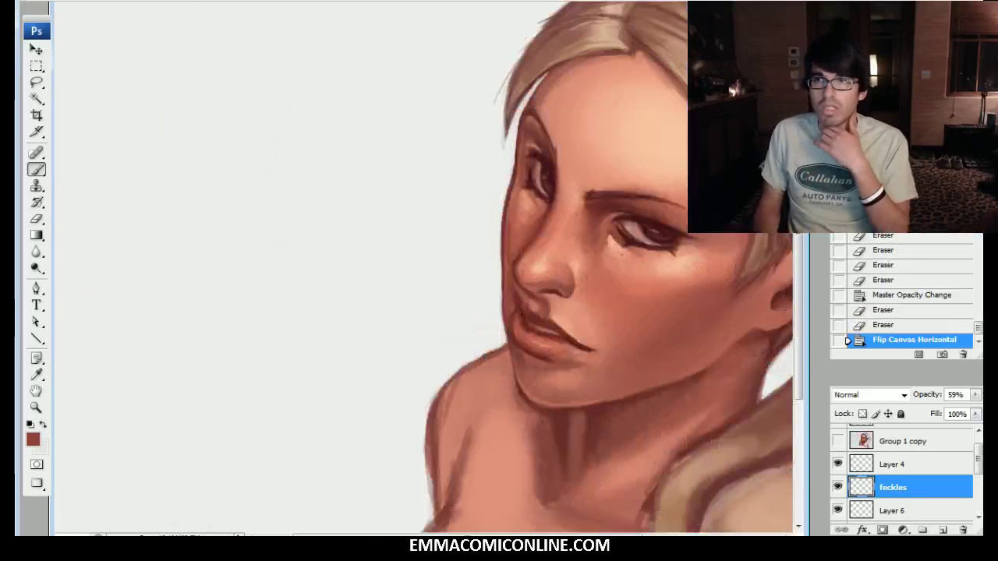
mouse_move(624, 312)
left_mouse_down()
mouse_move(565, 311)
mouse_move(446, 342)
mouse_move(401, 373)
mouse_move(373, 355)
mouse_move(368, 368)
left_mouse_up()
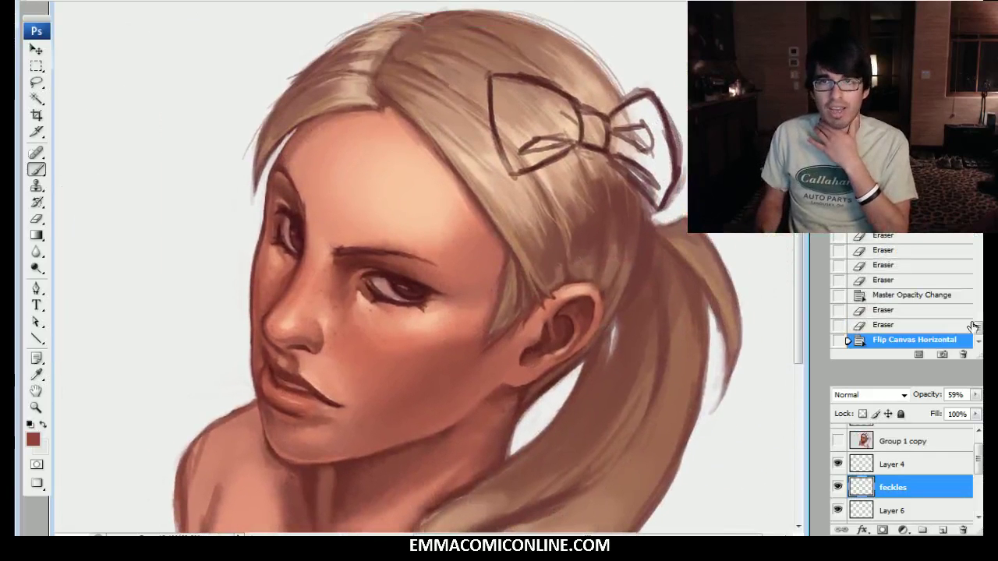
Step: Compare the portrait with a much earlier history state, and return to the horizontally flipped version
scroll(978, 331, "up", 3)
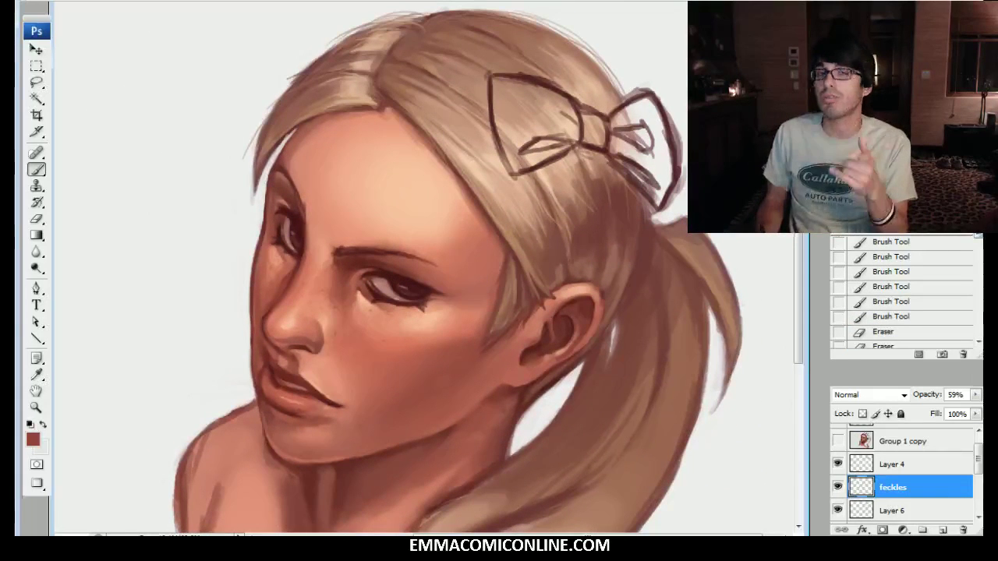
left_click(890, 227)
left_click_drag(978, 234, 953, 325)
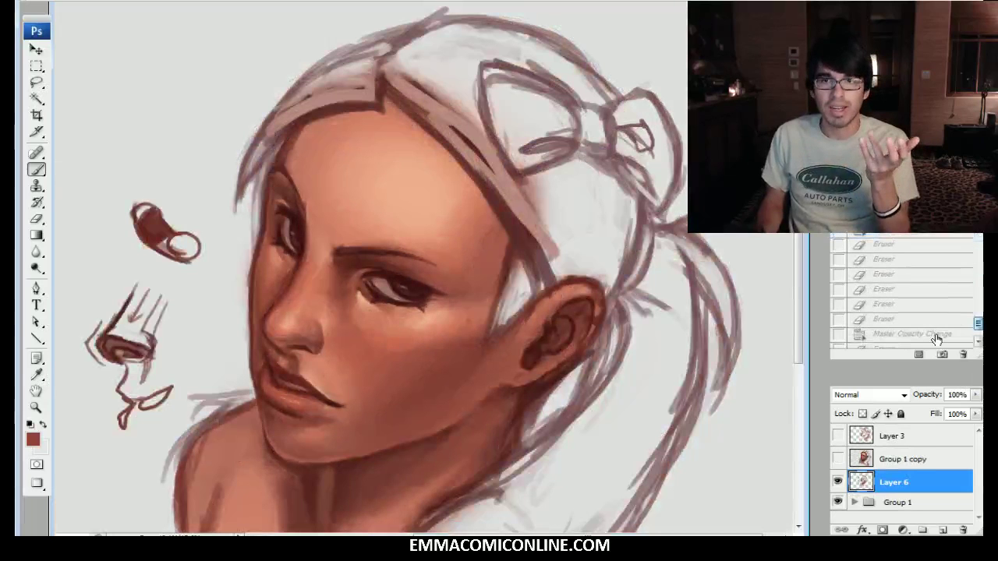
scroll(936, 339, "down", 1)
left_click(921, 341)
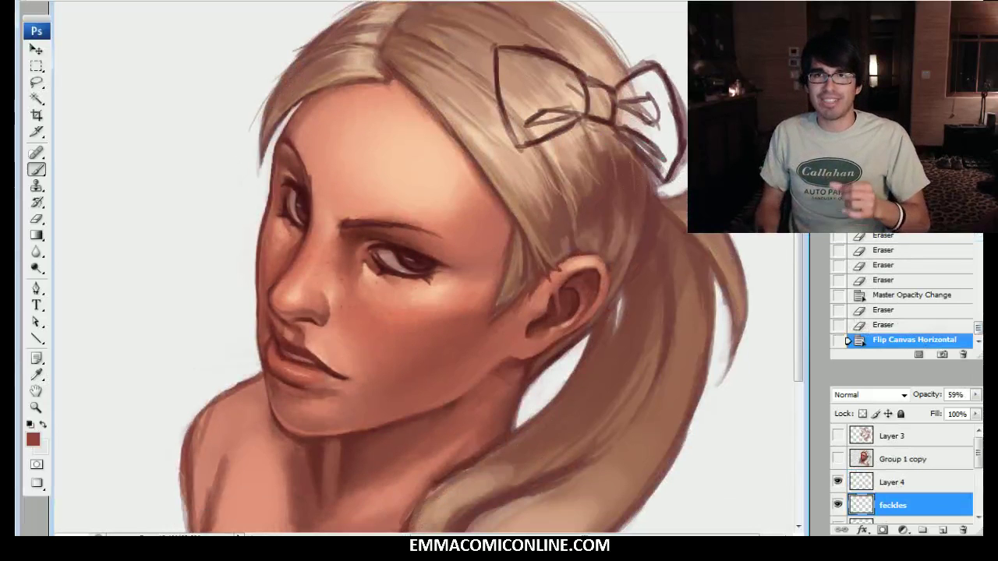
Step: Choose the RENDERER brush at 48 px for painting the lips
key("ctrl+plus")
key("ctrl+plus")
mouse_move(373, 466)
left_mouse_down()
mouse_move(487, 409)
mouse_move(623, 296)
left_mouse_up()
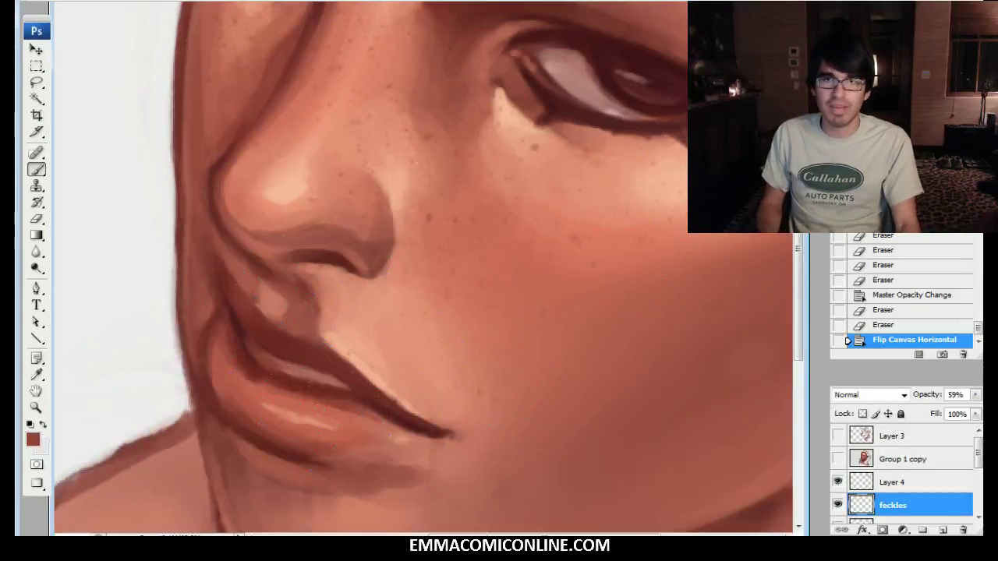
key("ctrl+minus")
left_click(351, 344, "alt")
right_click(368, 285)
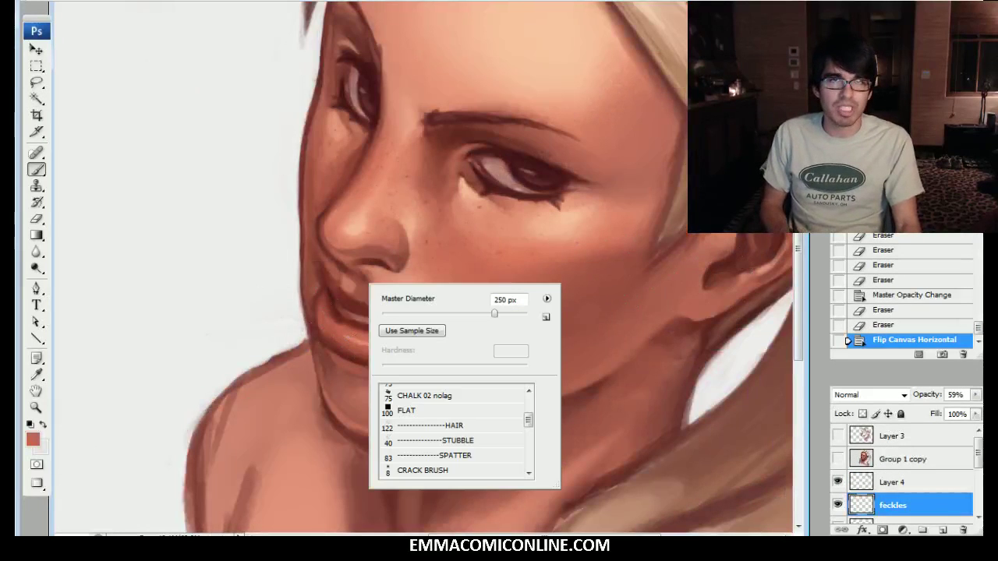
left_click_drag(527, 413, 532, 401)
left_click(457, 390)
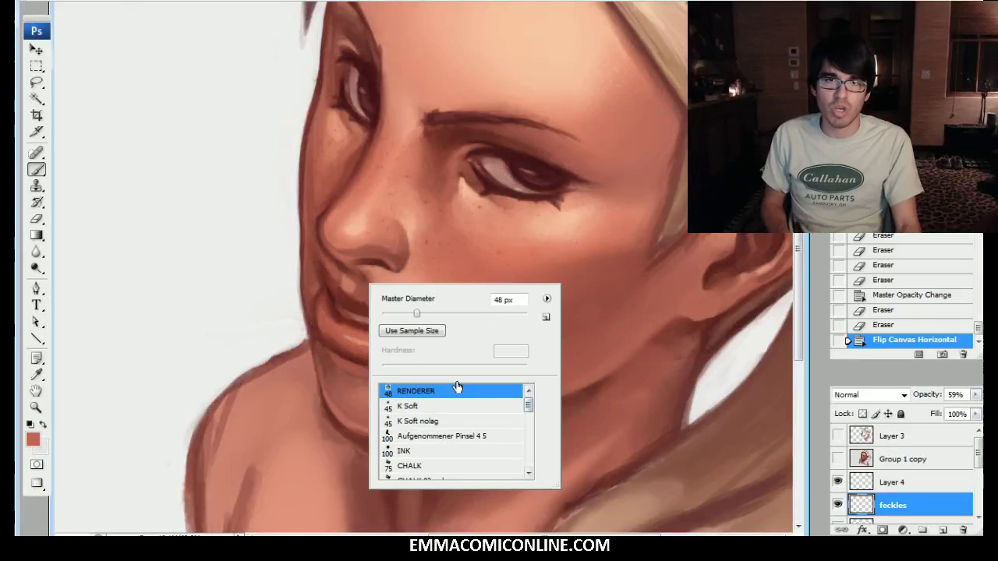
key("Return")
Step: Shift the sampled lip colour to the pure red b44b4b and tint the lower lip with it on the feckles layer
left_click(357, 335, "alt")
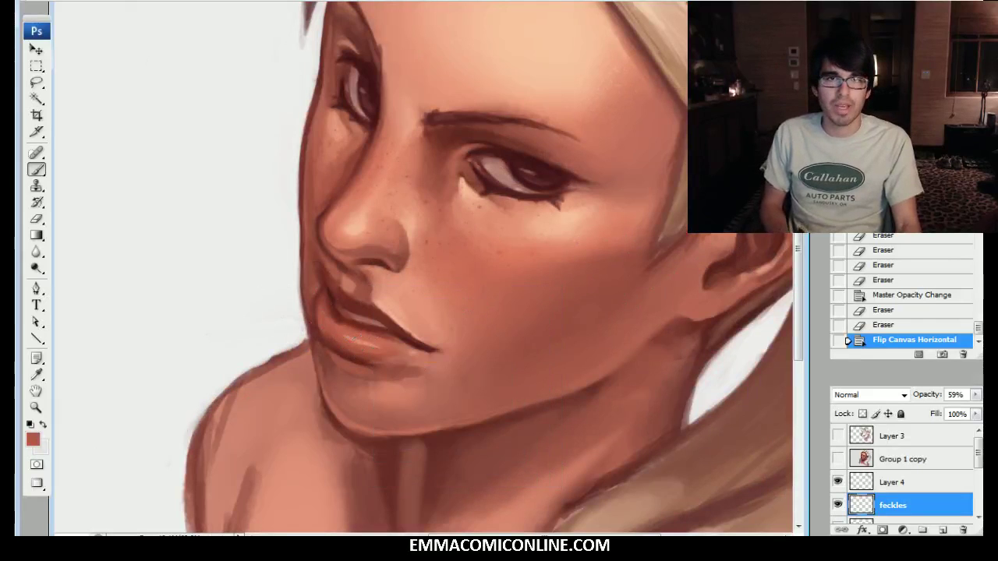
left_click(32, 440)
left_click_drag(805, 356, 810, 496)
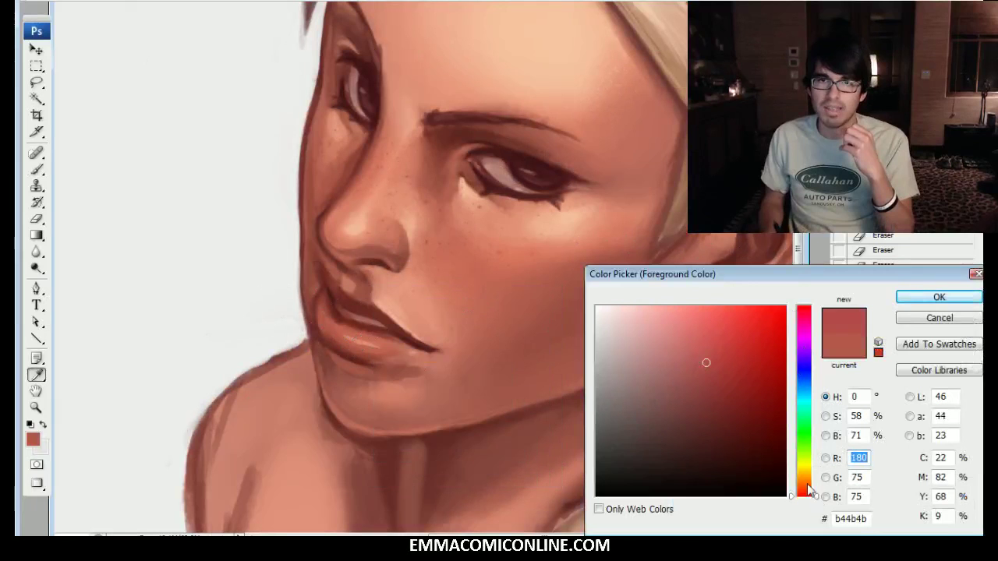
left_click(935, 297)
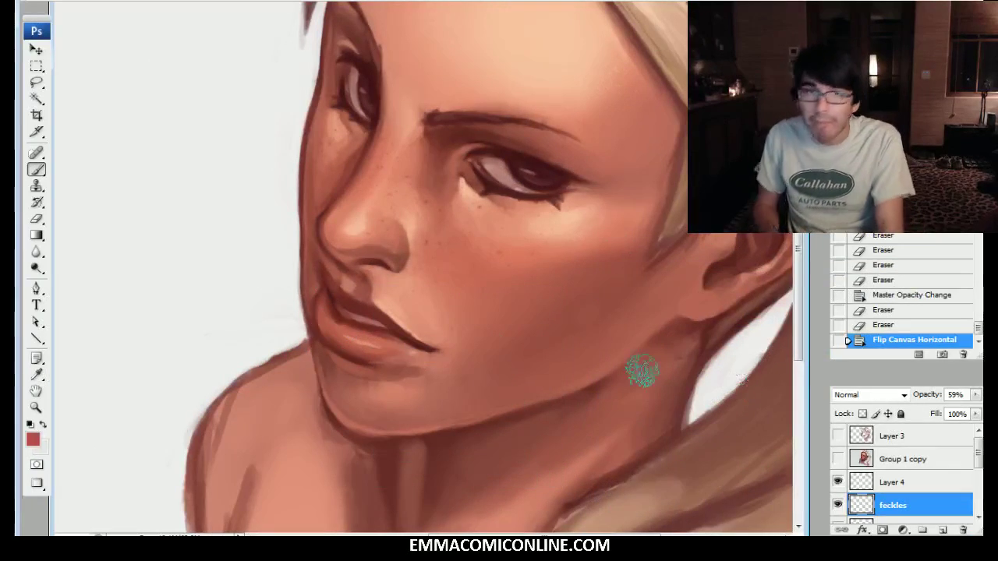
mouse_move(367, 330)
left_mouse_down()
mouse_move(344, 324)
mouse_move(377, 333)
left_mouse_up()
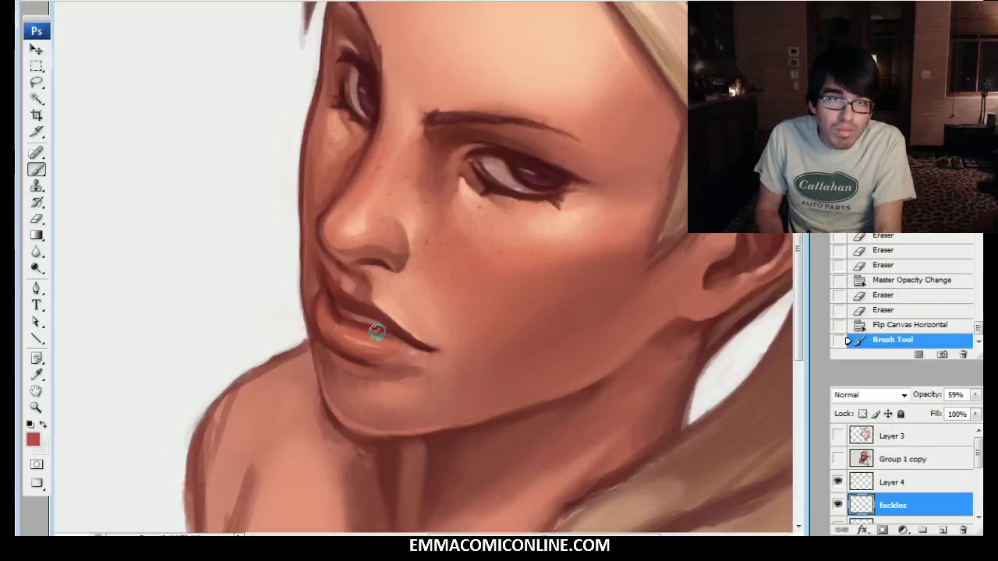
mouse_move(377, 332)
left_mouse_down()
mouse_move(394, 341)
mouse_move(353, 331)
left_mouse_up()
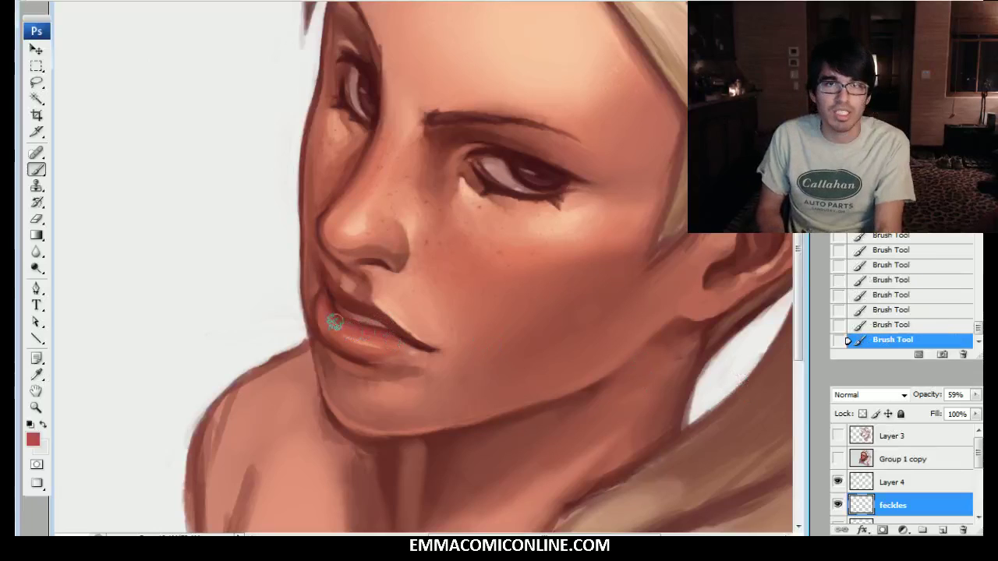
Step: Compare the lips with the history state before the red tint, and return to the latest brush stroke
left_click_drag(978, 328, 978, 310)
left_click(897, 241)
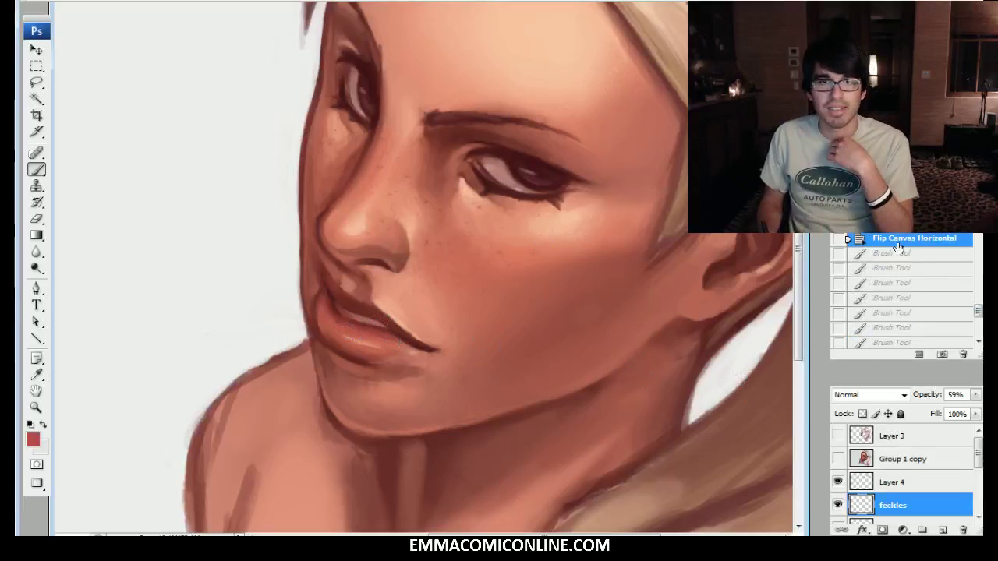
scroll(889, 296, "down", 3)
left_click(883, 339)
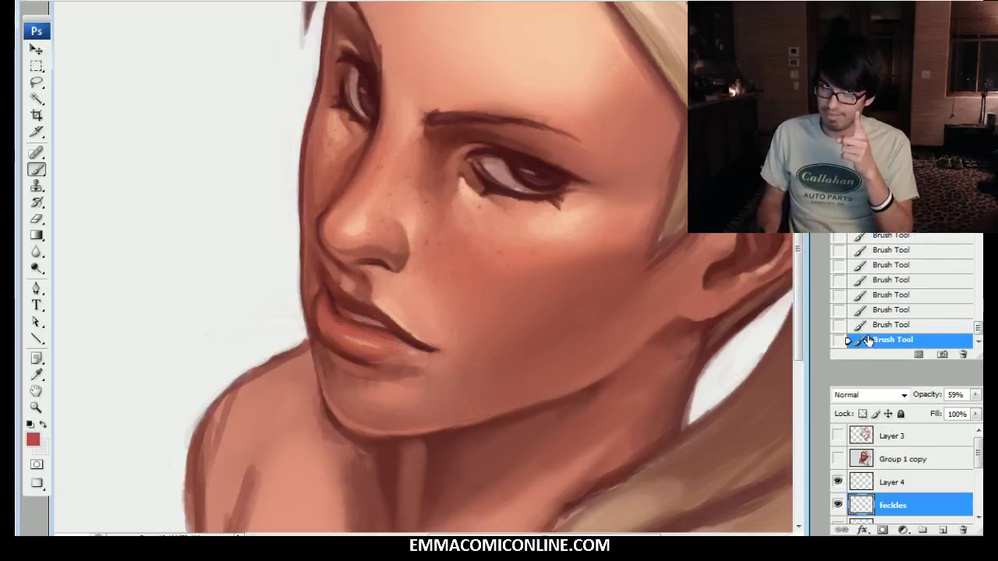
Step: Deepen the mouth line and blend the lip edges with dark and mid reds sampled from the lips
left_click(336, 300, "alt")
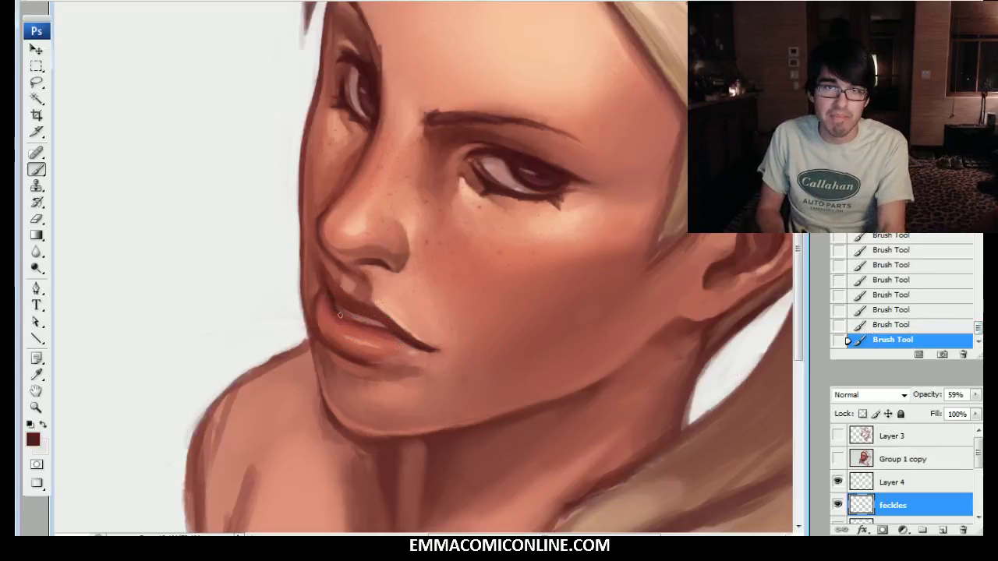
left_click_drag(345, 321, 333, 312)
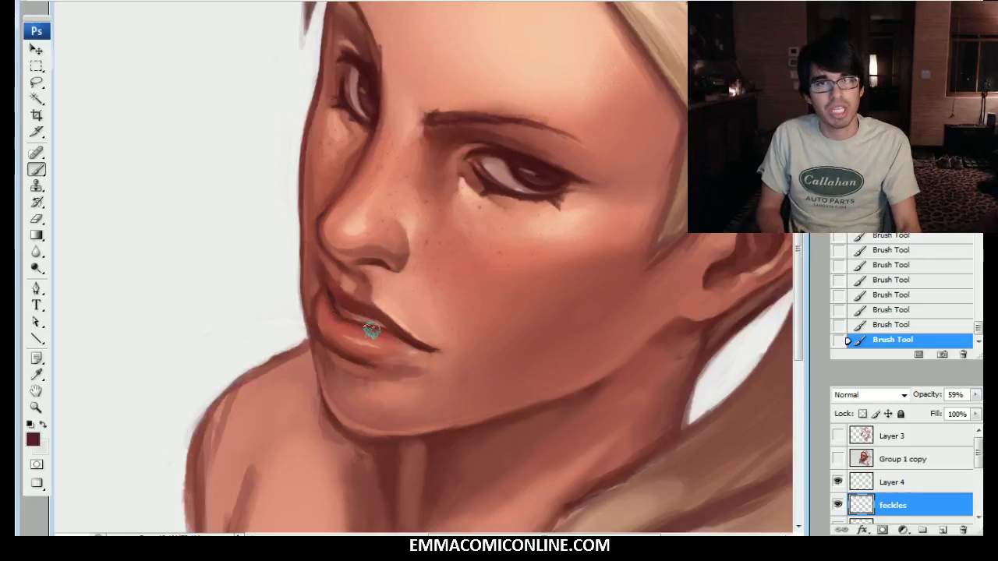
left_click(331, 322, "alt")
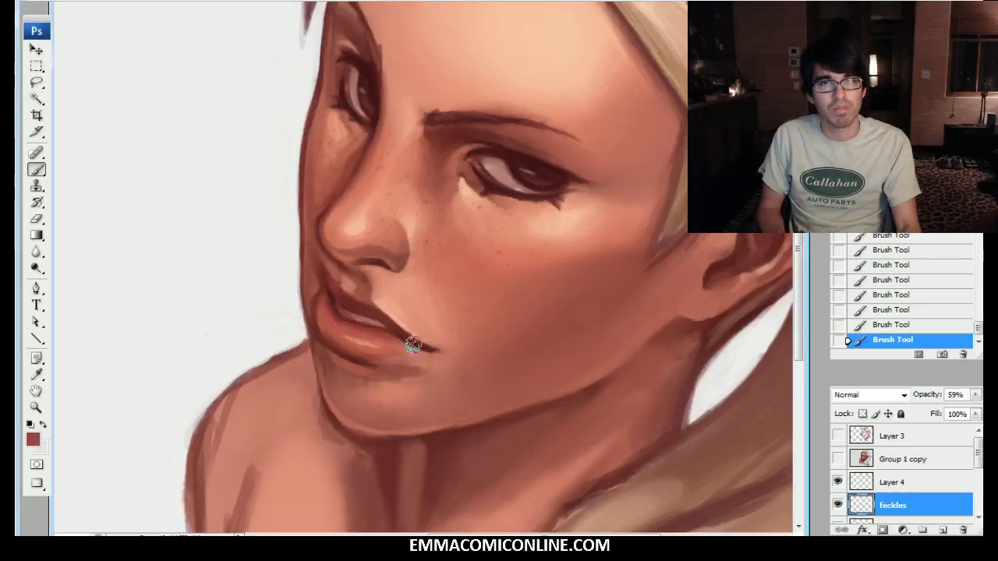
left_click(366, 313, "alt")
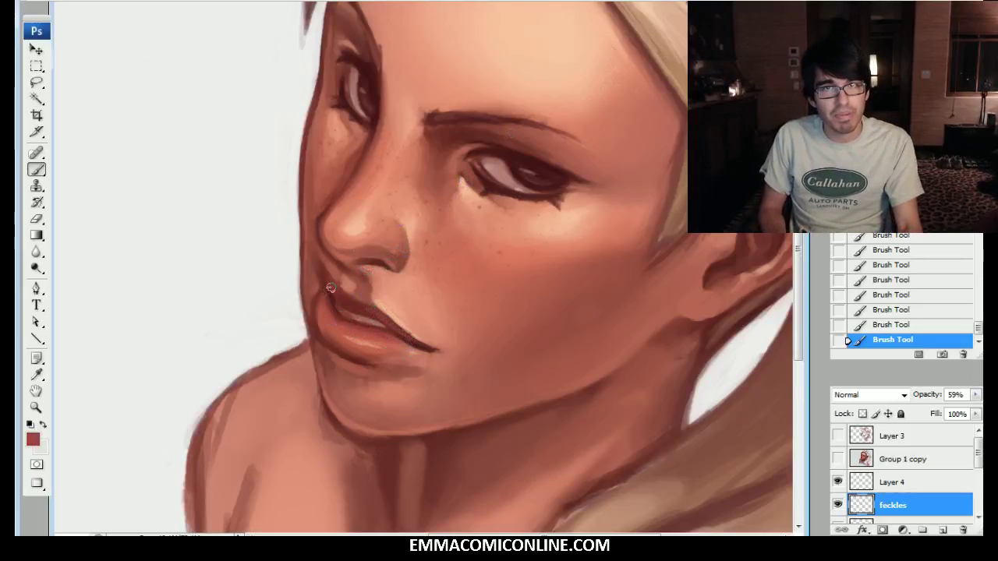
mouse_move(324, 330)
left_mouse_down()
mouse_move(369, 354)
mouse_move(329, 329)
left_mouse_up()
Step: Mix a brighter, less orange red from the sampled lower-lip colour, and blend the lower lip using sampled reds
left_click(338, 334, "alt")
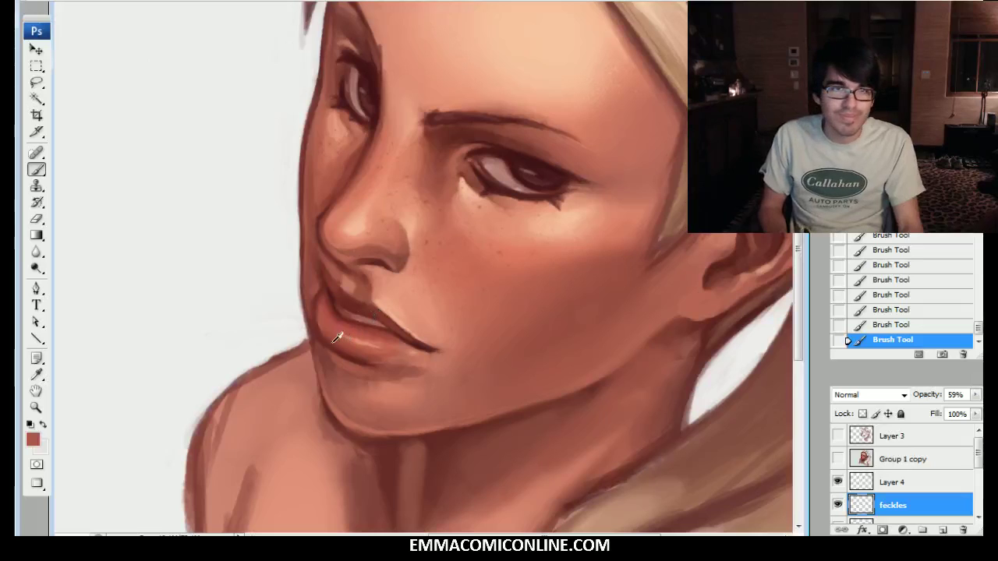
key("n")
left_click(710, 354)
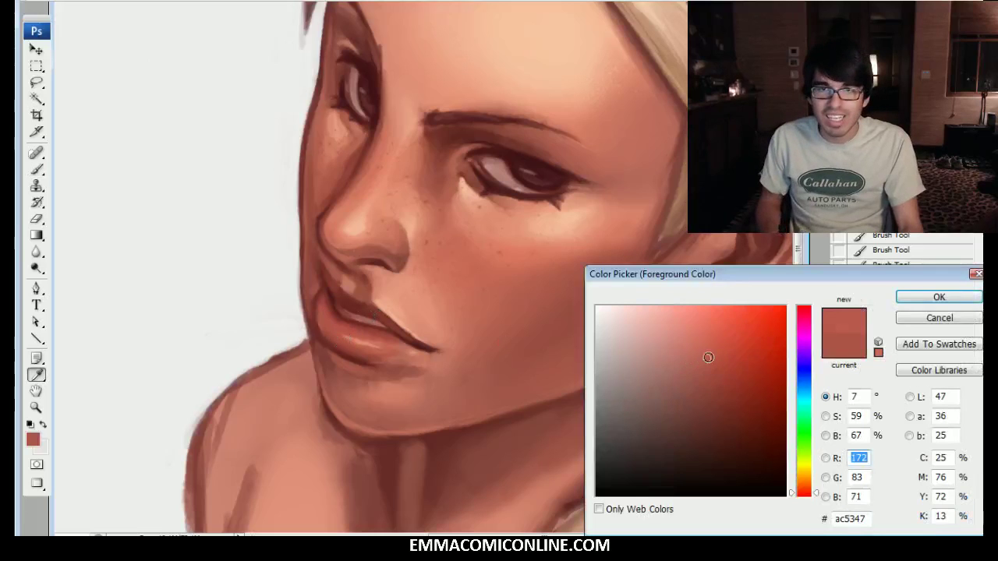
left_click(817, 496)
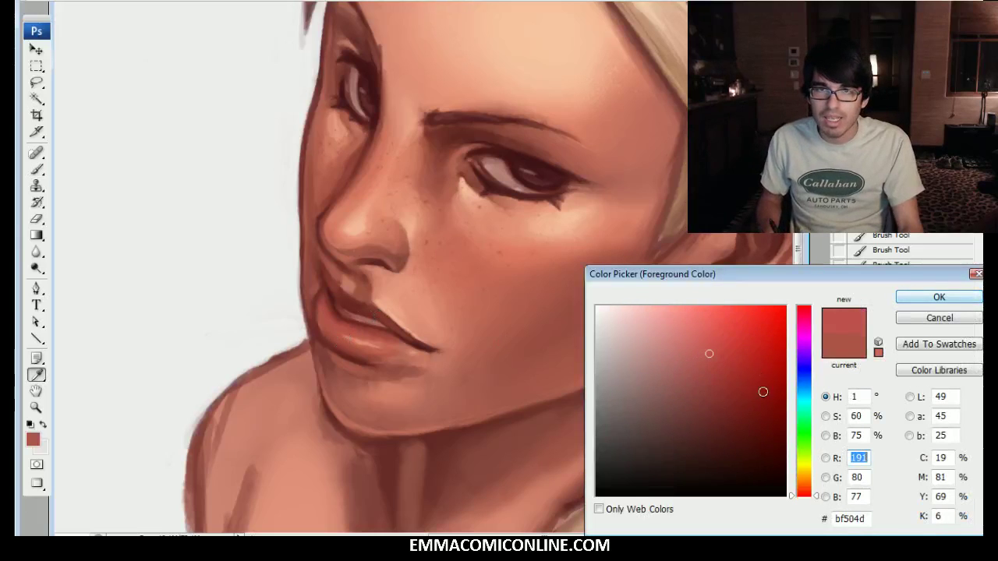
left_click(698, 347)
left_click(908, 303)
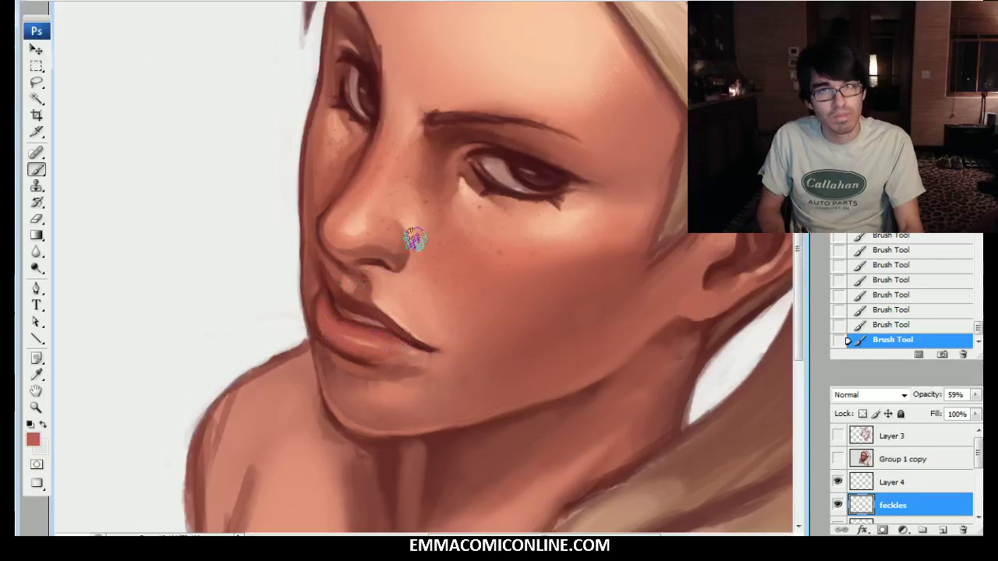
left_click(337, 356, "alt")
mouse_move(321, 330)
left_mouse_down()
mouse_move(368, 354)
mouse_move(341, 351)
mouse_move(377, 351)
mouse_move(327, 331)
mouse_move(373, 353)
left_mouse_up()
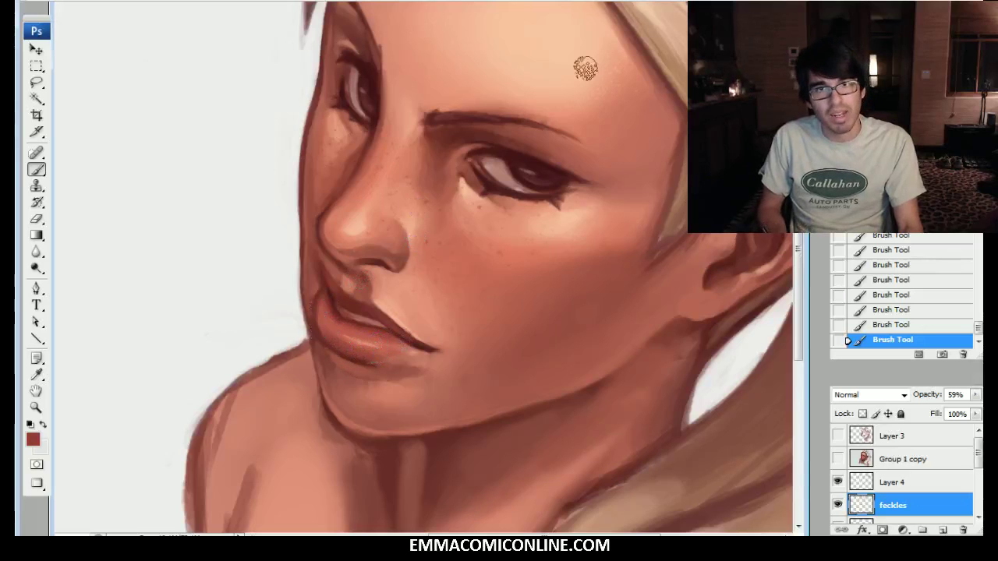
Step: Refine the far edge of the lips with reds sampled from the face edge and the lips
key("ctrl+plus")
key("ctrl+plus")
left_click_drag(406, 238, 456, 171)
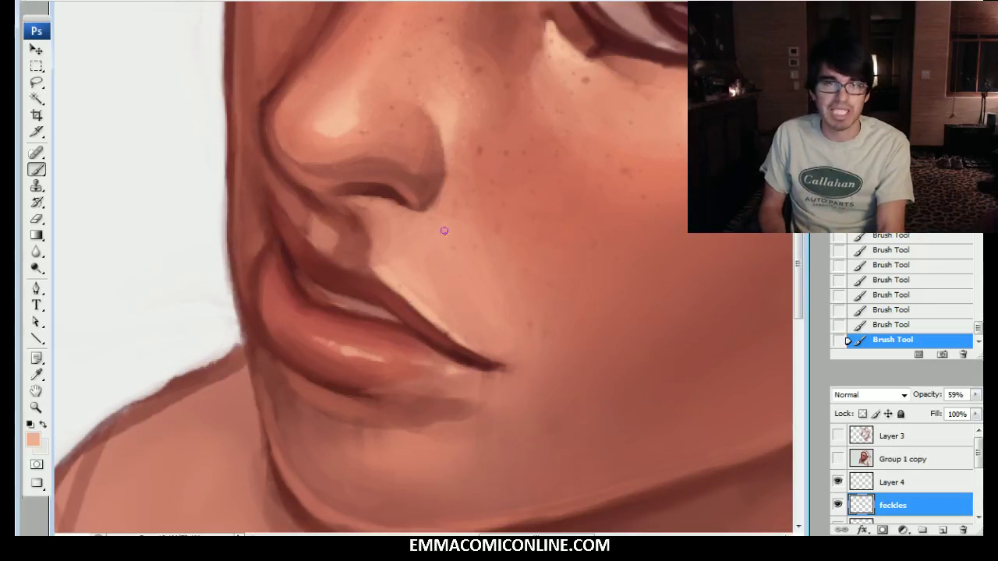
left_click(246, 293, "alt")
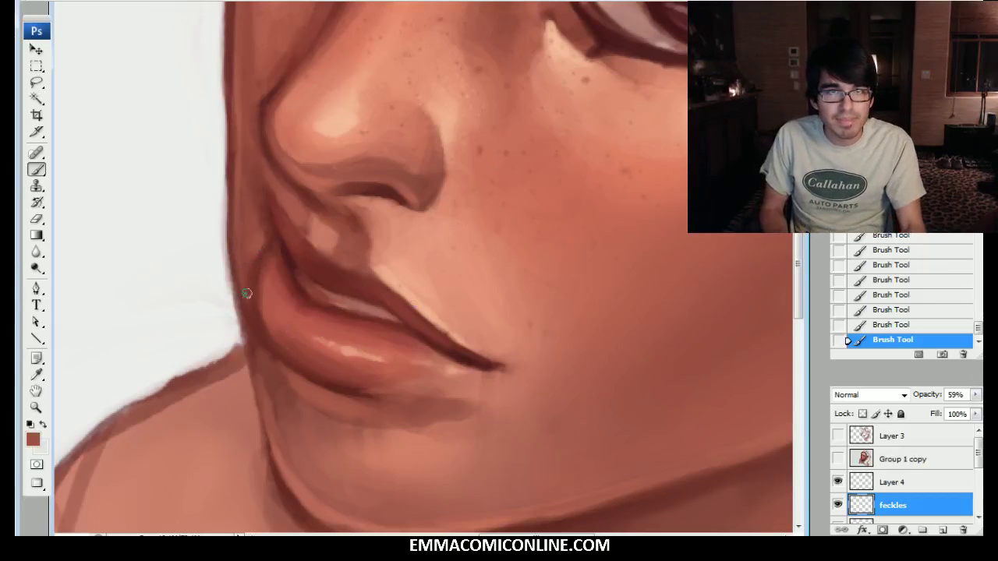
left_click(273, 367, "alt")
mouse_move(258, 329)
left_mouse_down()
mouse_move(273, 370)
mouse_move(262, 337)
left_mouse_up()
left_click(288, 284, "alt")
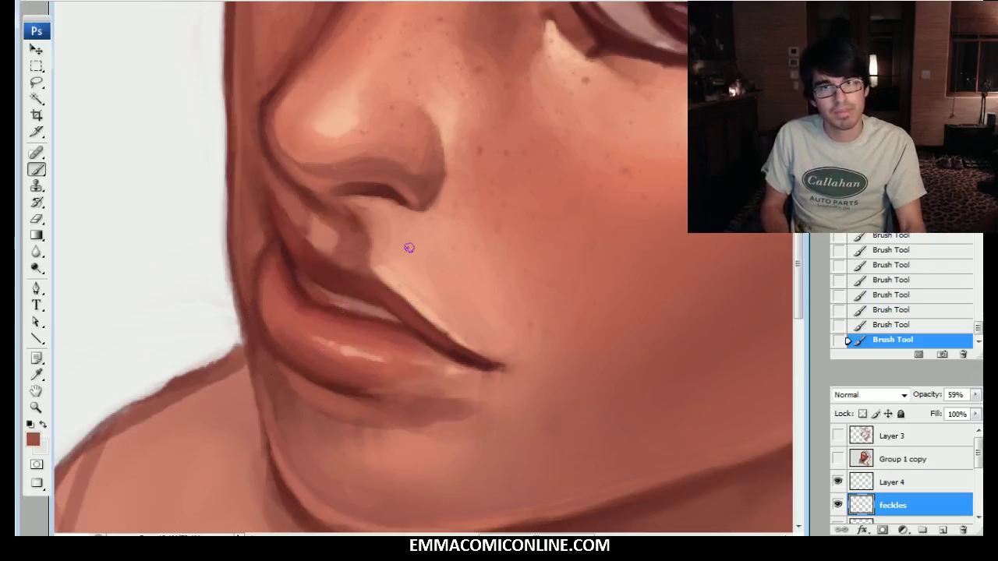
left_click_drag(408, 247, 424, 197)
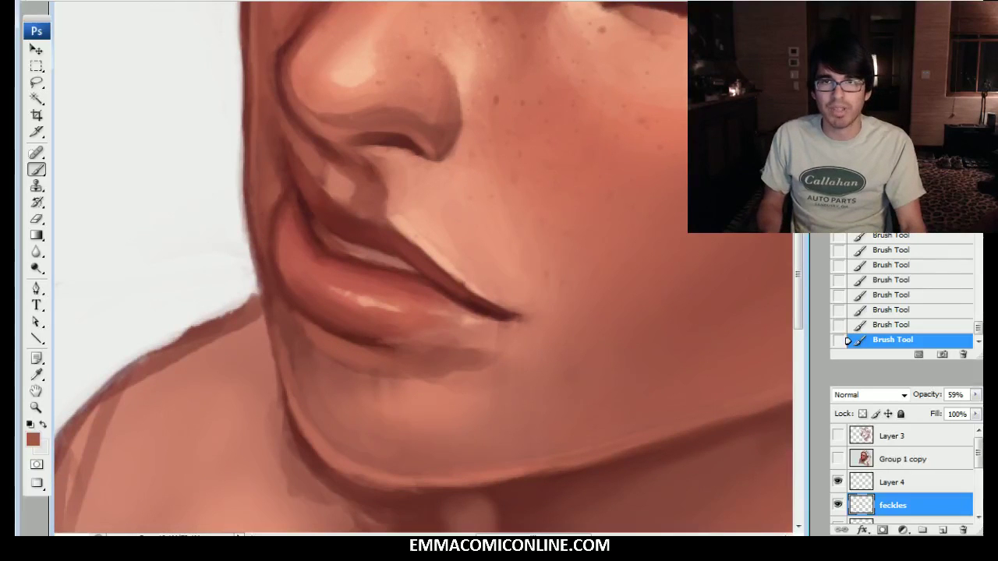
Step: Flip the canvas horizontally to judge the face in mirror view
key("ctrl+minus")
left_click_drag(900, 94, 893, 85)
key("ctrl+shift+h")
left_click_drag(476, 351, 511, 326)
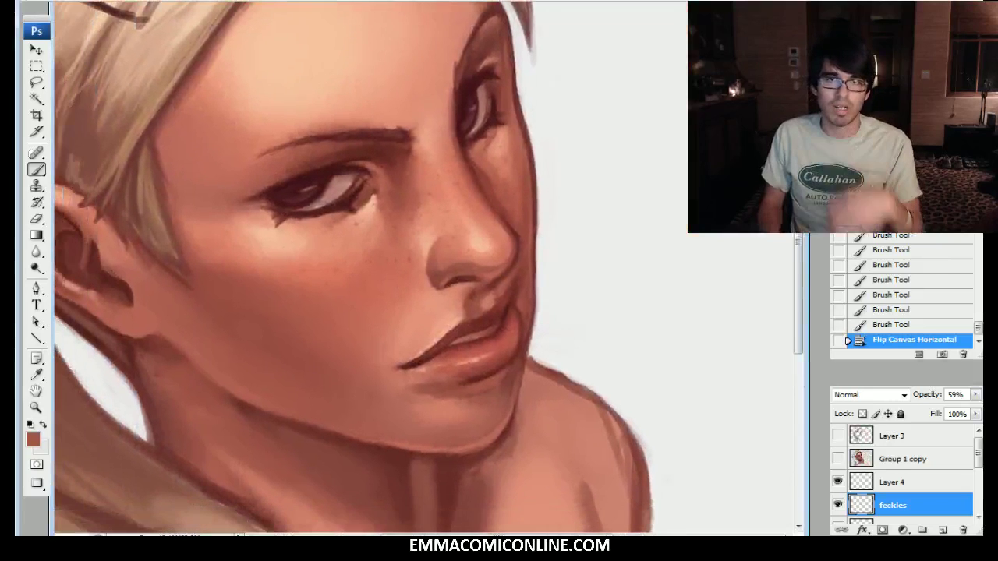
Step: Blend the far half of the lips around the mouth opening with dark and mid reds sampled from the lips
left_click(512, 327, "alt")
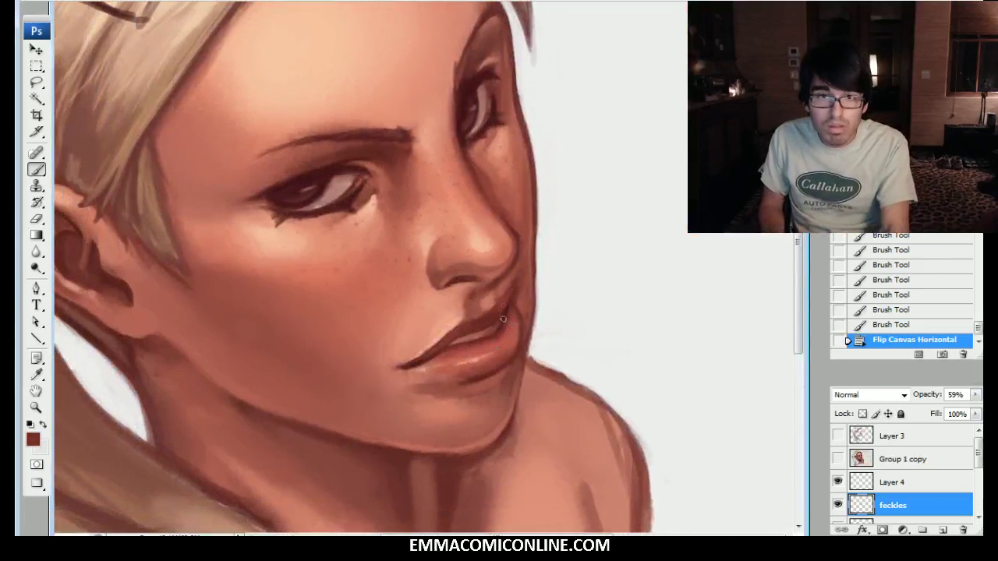
mouse_move(501, 336)
left_mouse_down()
mouse_move(515, 307)
mouse_move(516, 322)
mouse_move(496, 344)
left_mouse_up()
left_click(513, 343, "alt")
left_click(512, 327, "alt")
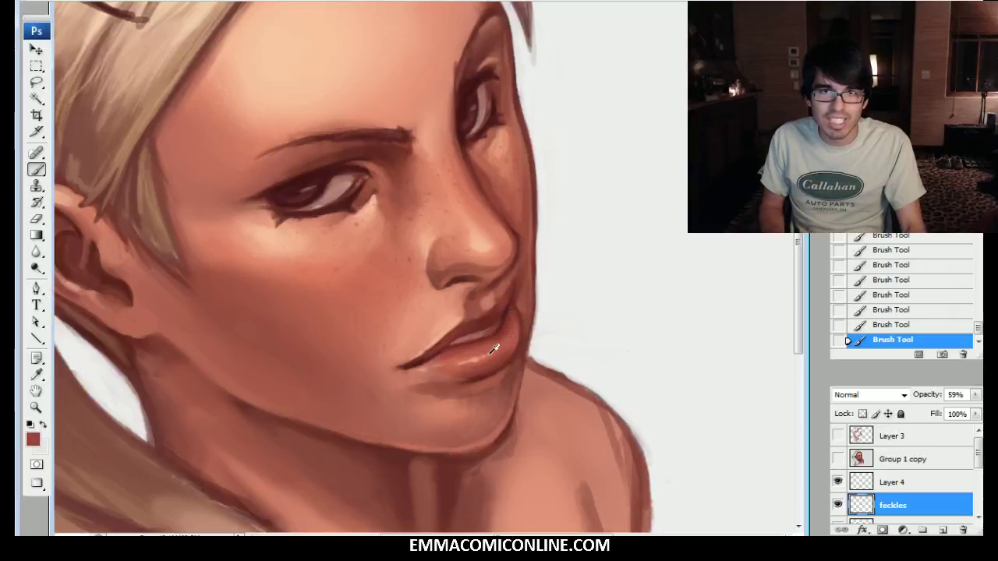
left_click(490, 346, "alt")
left_click(516, 337, "alt")
mouse_move(491, 344)
left_mouse_down()
mouse_move(518, 308)
mouse_move(514, 292)
left_mouse_up()
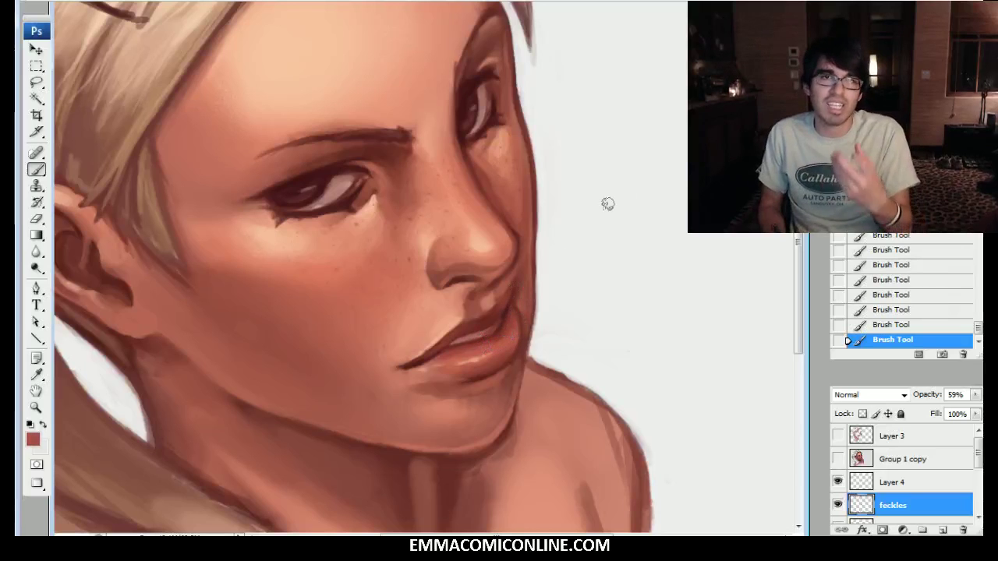
Step: Touch up the far side of the lower lip with reds sampled from it
left_click_drag(602, 205, 634, 262)
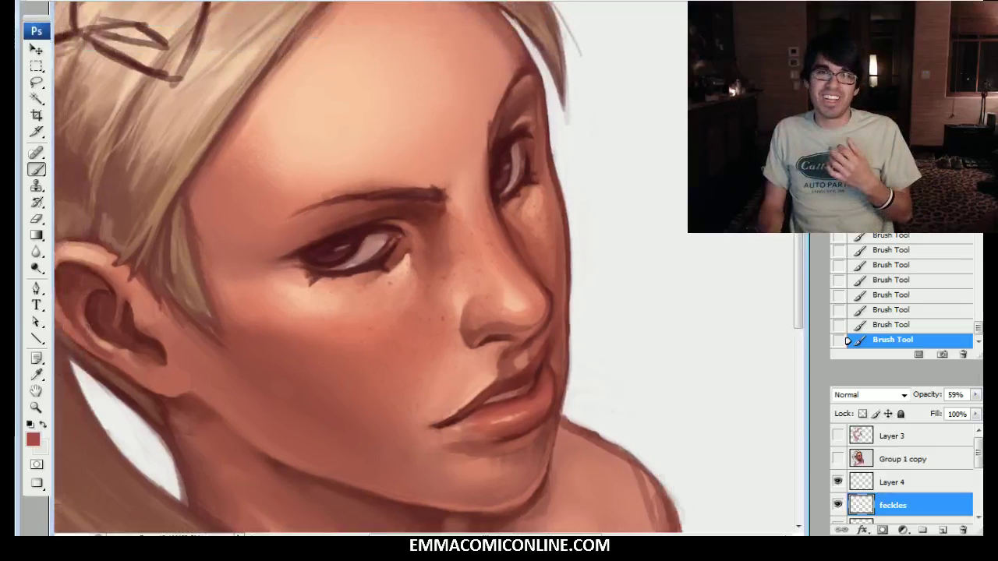
left_click_drag(499, 304, 481, 261)
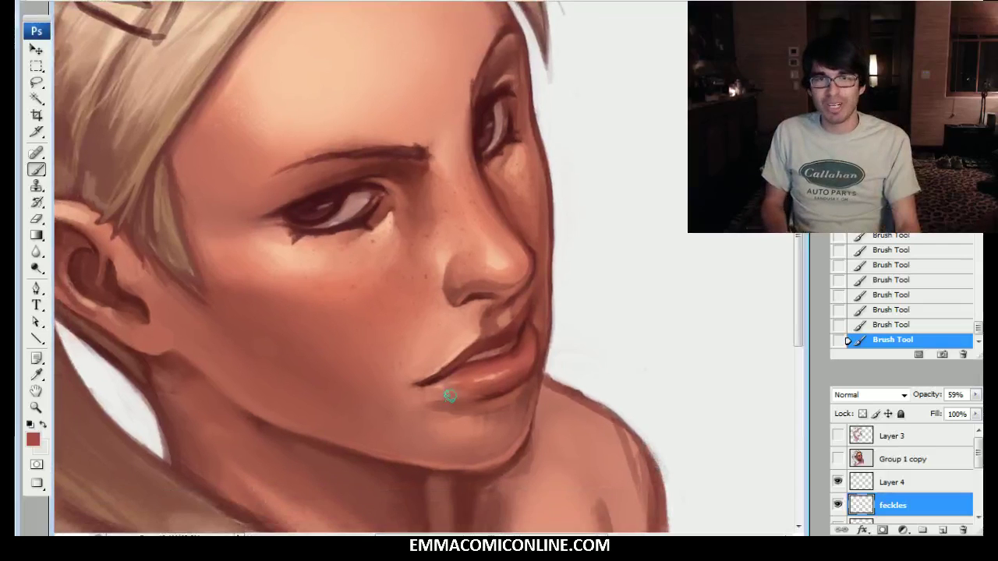
left_click(532, 336, "alt")
left_click(521, 339, "alt")
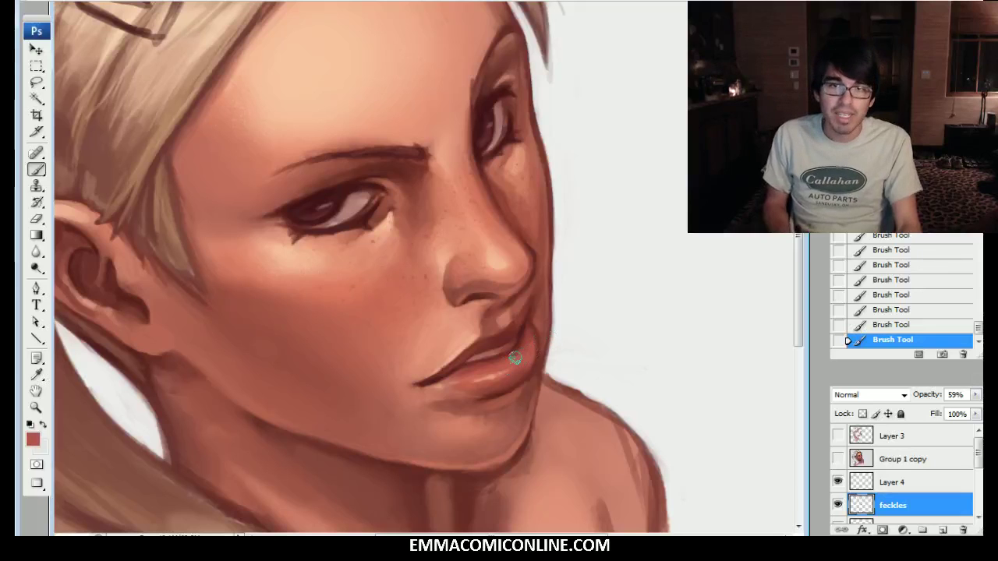
Step: Compare the lips with several earlier brush states in the history
left_click(895, 325)
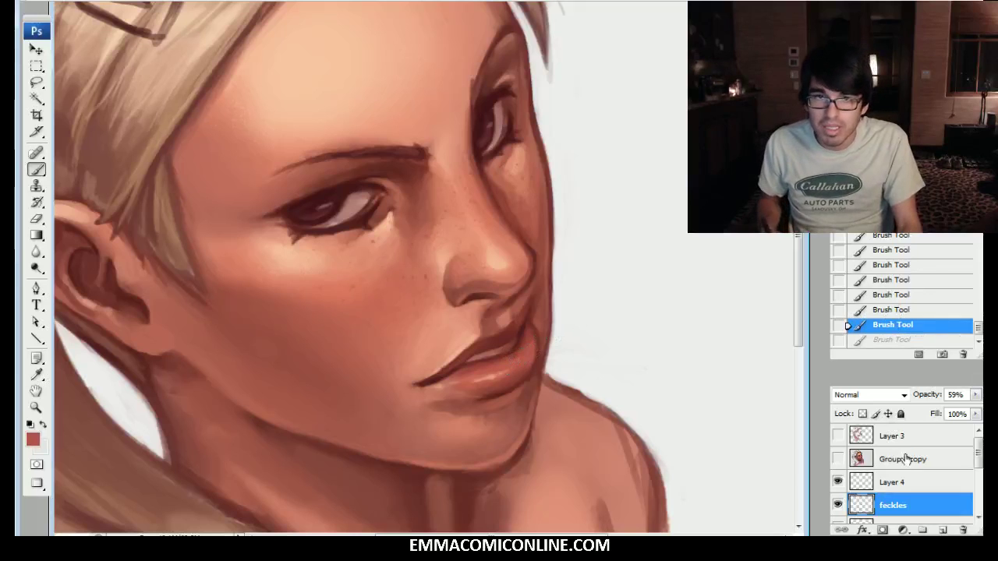
left_click(909, 269)
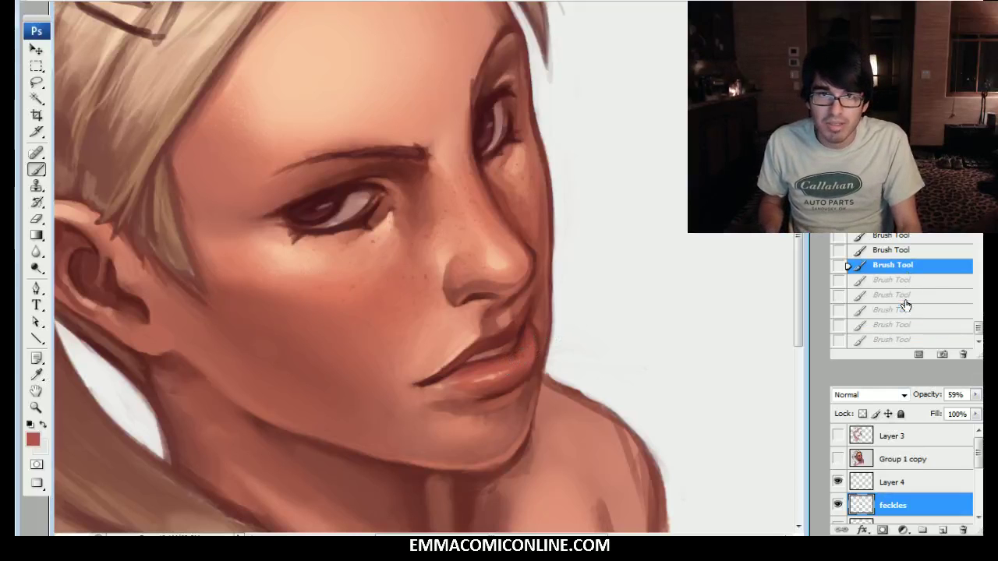
left_click(904, 309)
Step: Toggle Layer 4's visibility, try a red test stroke across the lips on that layer, and undo it
left_click(839, 481)
left_click(898, 482)
left_click_drag(979, 454, 979, 462)
left_click(838, 461)
left_click(838, 460)
left_click_drag(523, 350, 548, 324)
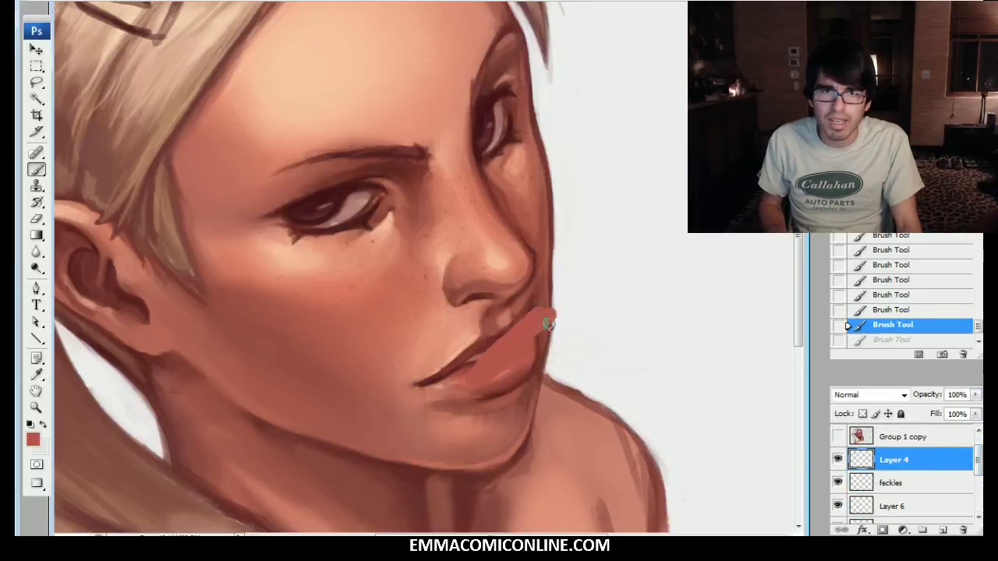
left_click(869, 325)
Step: Recheck Layer 4's visibility, try a red stroke across the lips on the feckles layer, and undo it
left_click(890, 459)
left_click(838, 460)
left_click(839, 460)
left_click(881, 484)
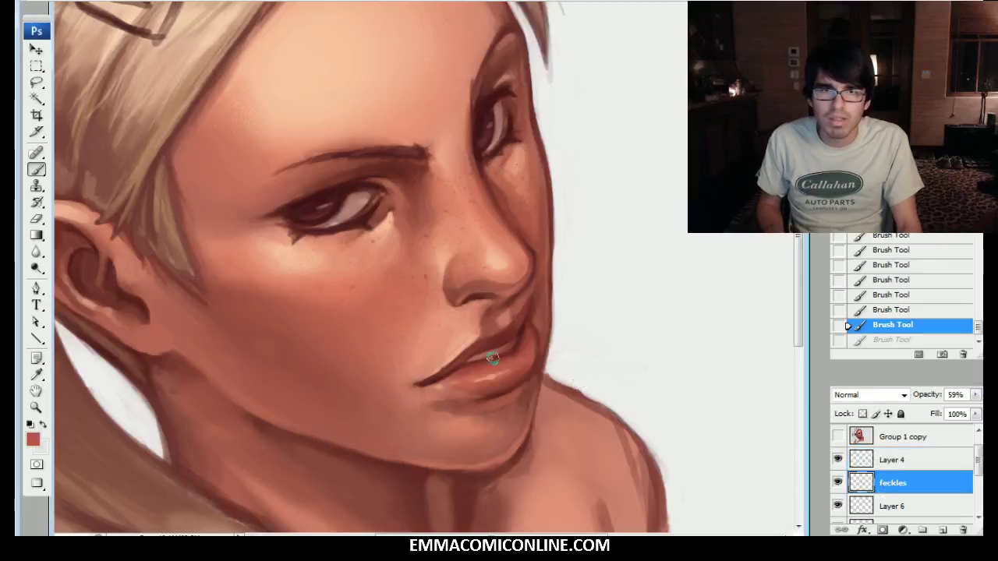
mouse_move(532, 349)
left_mouse_down()
mouse_move(516, 345)
mouse_move(468, 379)
mouse_move(457, 352)
mouse_move(460, 374)
left_mouse_up()
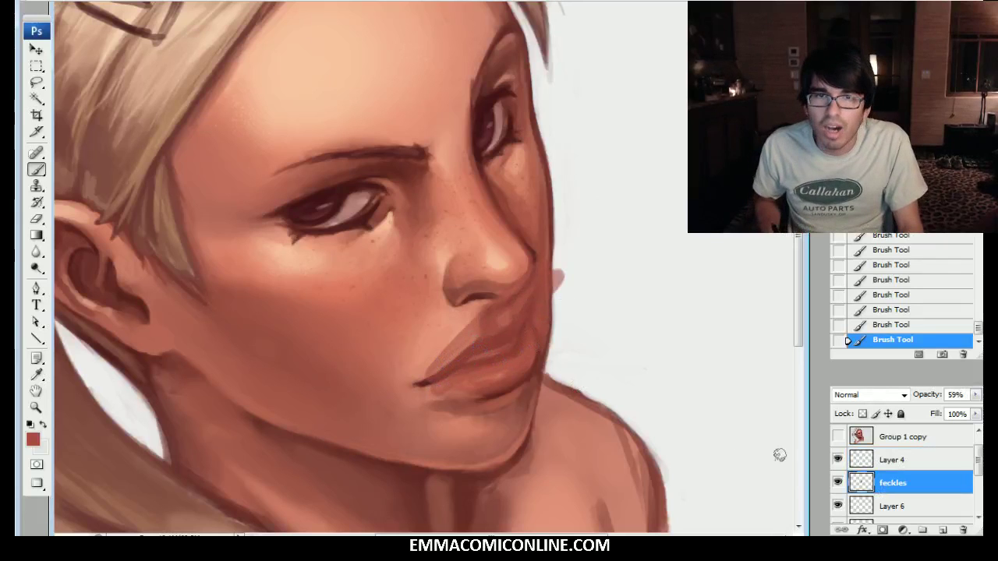
left_click(884, 324)
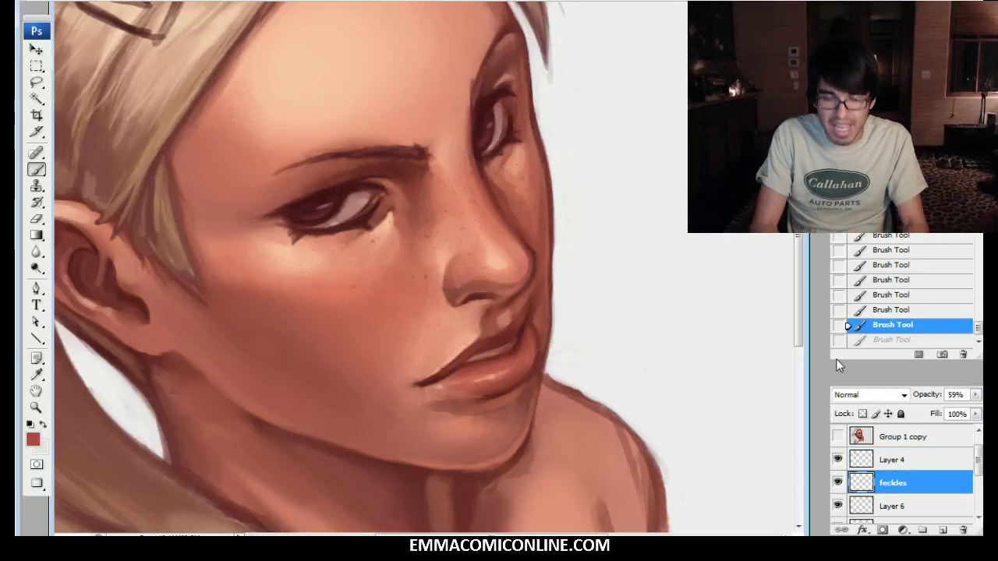
Step: Add a new layer above feckles and paint a reddish-brown shadow below the near mouth corner with a larger brush
key("ctrl+shift+n")
key("Return")
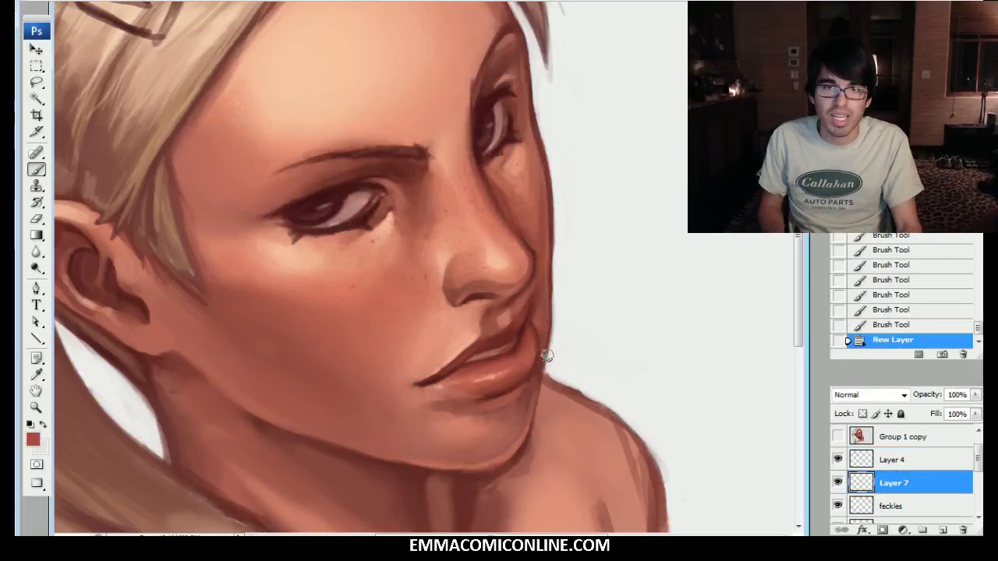
scroll(568, 283, "down", 2)
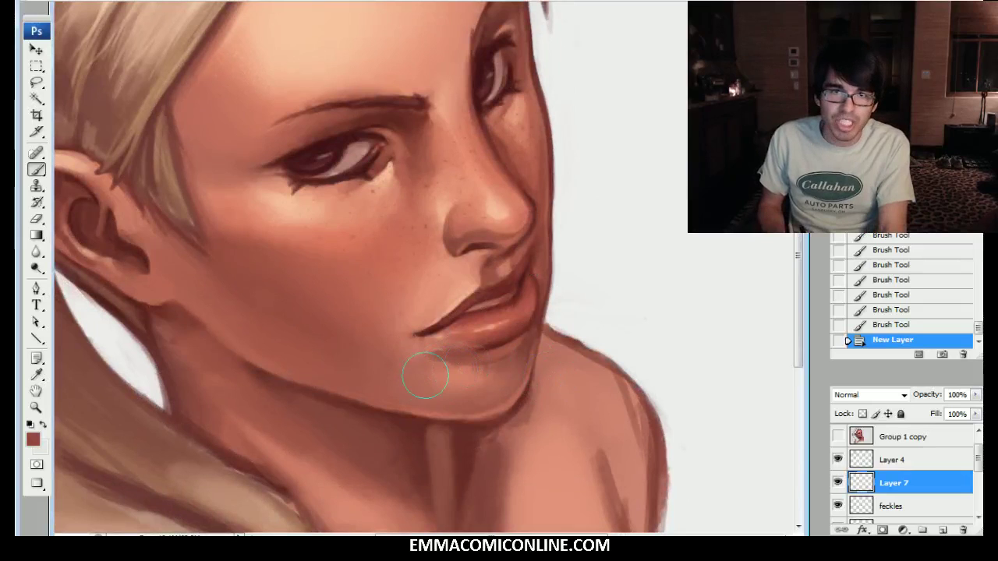
mouse_move(429, 377)
left_mouse_down()
mouse_move(461, 360)
mouse_move(448, 365)
left_mouse_up()
left_click_drag(461, 360, 440, 367)
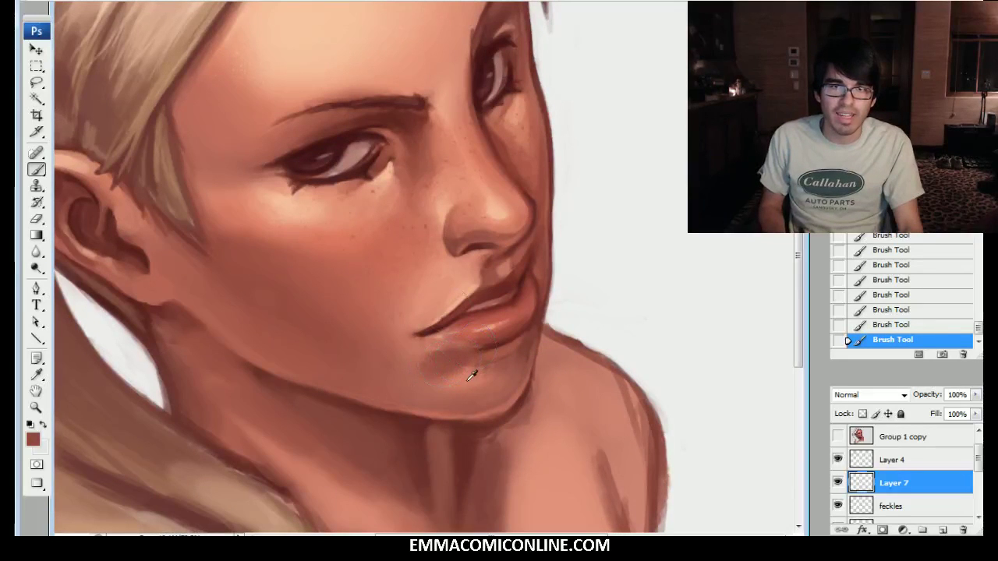
Step: Blend the shadow below the near mouth corner into the cheek with sampled skin tones
left_click(471, 376, "alt")
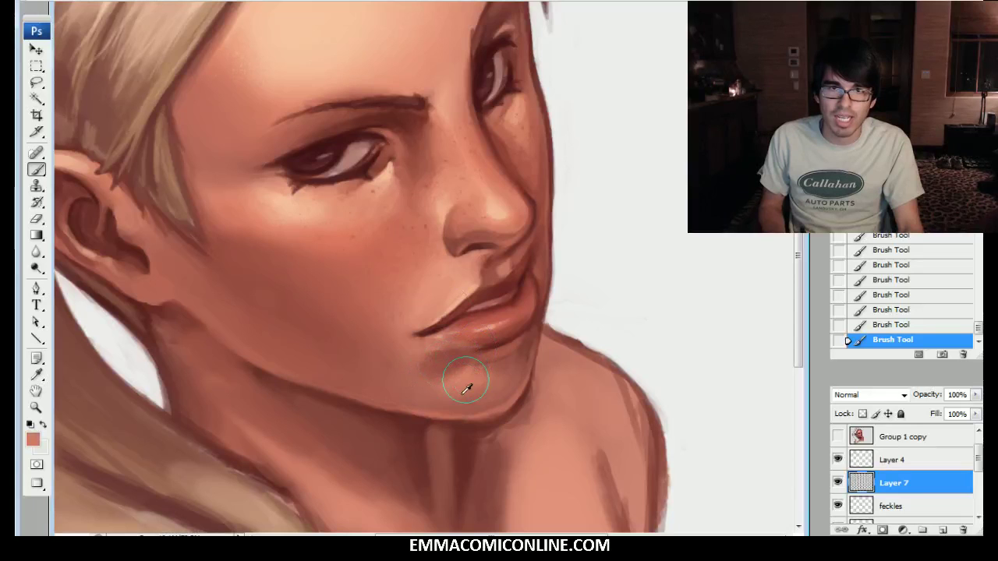
left_click(442, 365, "alt")
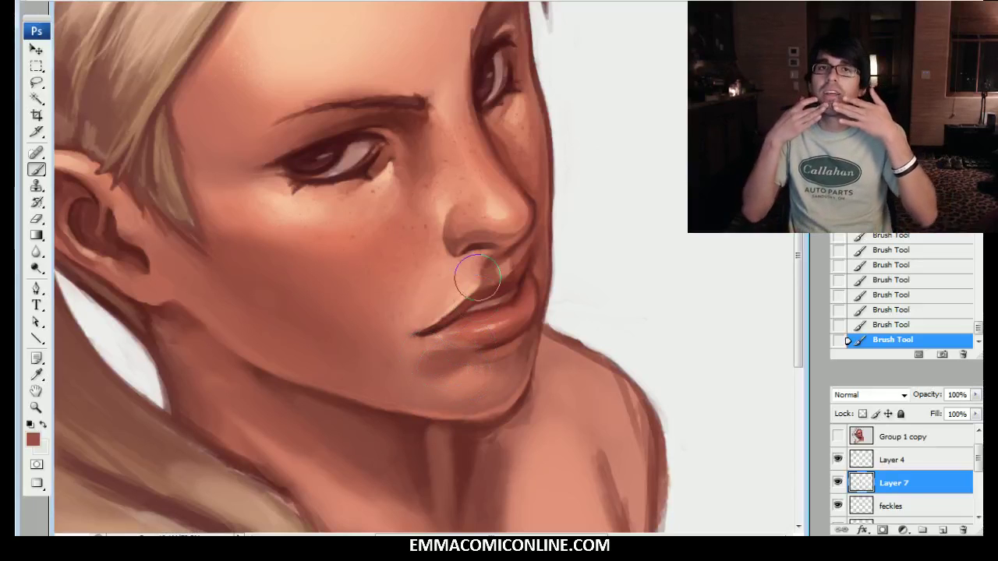
left_click(434, 372, "alt")
left_click_drag(440, 361, 428, 372)
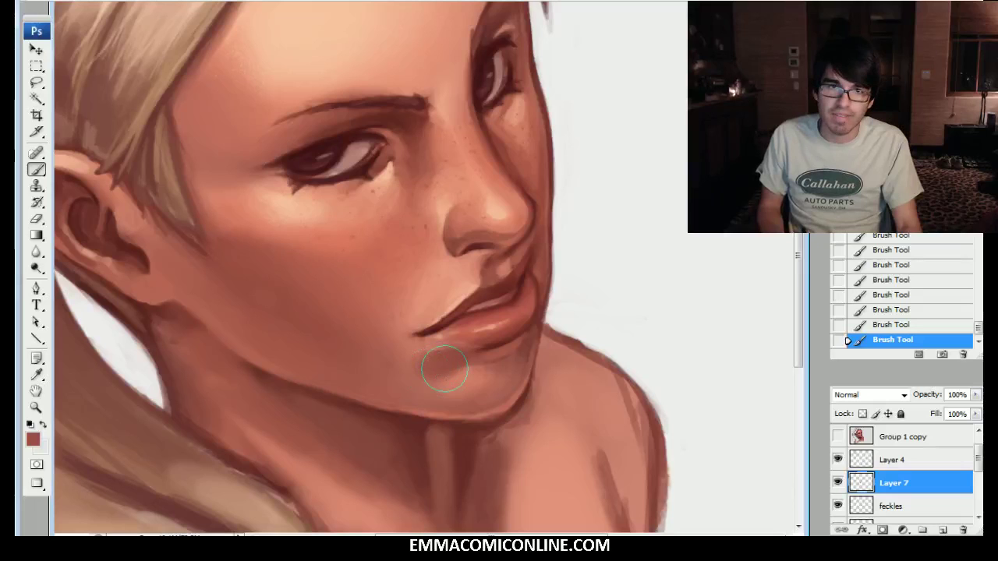
left_click(422, 357, "alt")
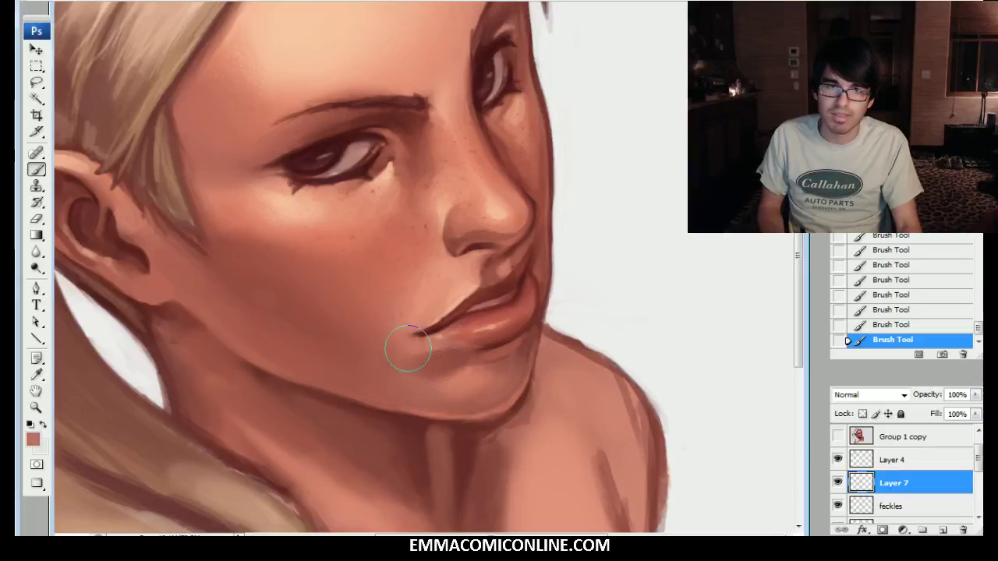
mouse_move(408, 349)
left_mouse_down()
mouse_move(459, 339)
mouse_move(439, 360)
mouse_move(429, 355)
mouse_move(461, 346)
mouse_move(452, 354)
mouse_move(458, 342)
mouse_move(395, 347)
mouse_move(442, 343)
mouse_move(418, 371)
mouse_move(427, 370)
mouse_move(439, 344)
mouse_move(429, 350)
mouse_move(461, 334)
left_mouse_up()
Step: Smooth the transition between the lower lip and the chin with tones sampled around the shadow
left_click(453, 353, "alt")
left_click(424, 363, "alt")
left_click(416, 366, "alt")
left_click(459, 381, "alt")
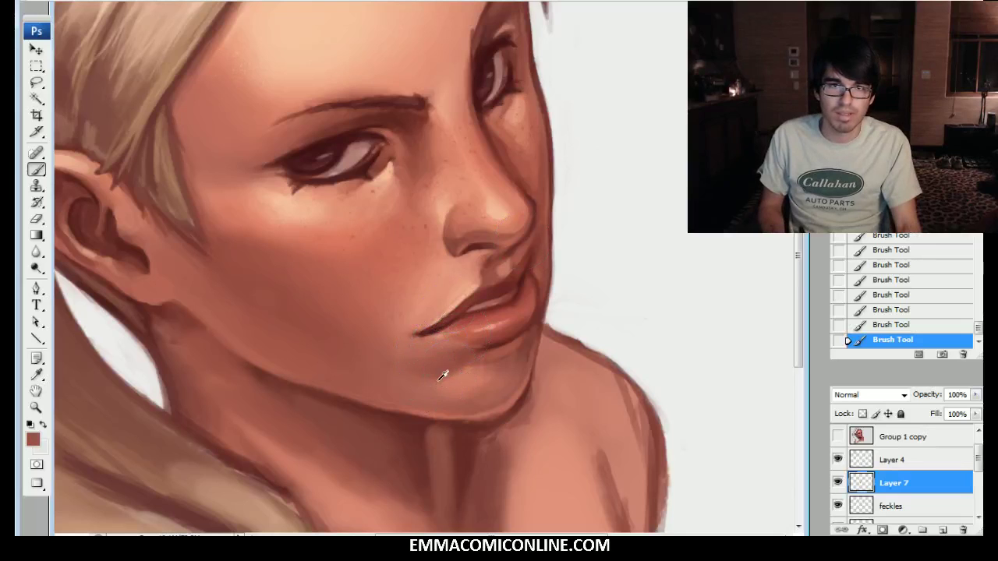
mouse_move(393, 364)
left_mouse_down()
mouse_move(461, 400)
mouse_move(501, 360)
mouse_move(516, 372)
mouse_move(530, 359)
mouse_move(561, 293)
mouse_move(541, 345)
left_mouse_up()
left_click(461, 398, "alt")
Step: Darken the far edge below the lower lip with a sampled dark red and blend it into the chin
left_click(530, 343, "alt")
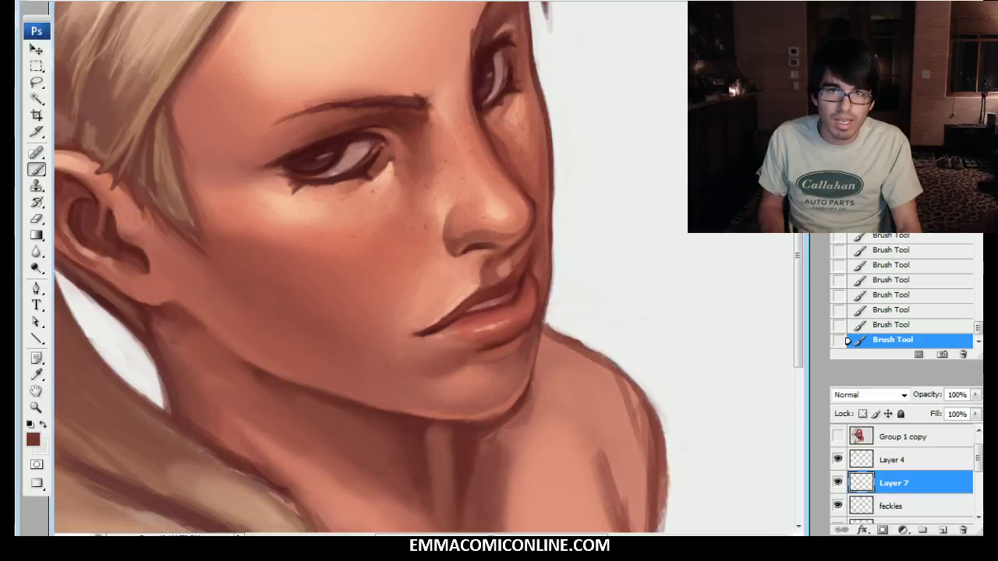
left_click_drag(535, 326, 524, 347)
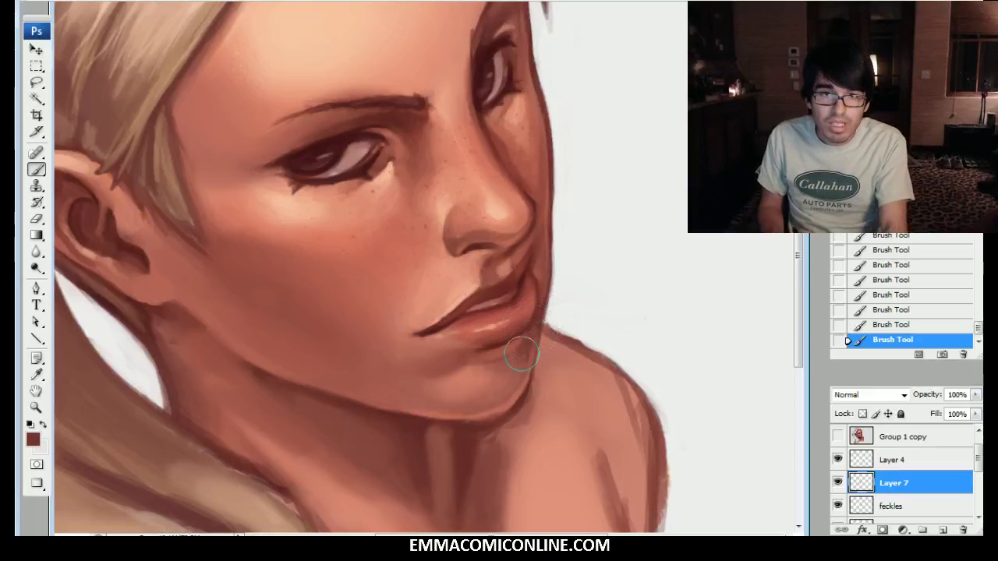
left_click(513, 352, "alt")
left_click(517, 364, "alt")
left_click(511, 382, "alt")
left_click(516, 363, "alt")
left_click_drag(511, 361, 495, 365)
Step: Refine the shadow under the middle of the lower lip with tones sampled from the chin and the shadow
left_click(491, 378, "alt")
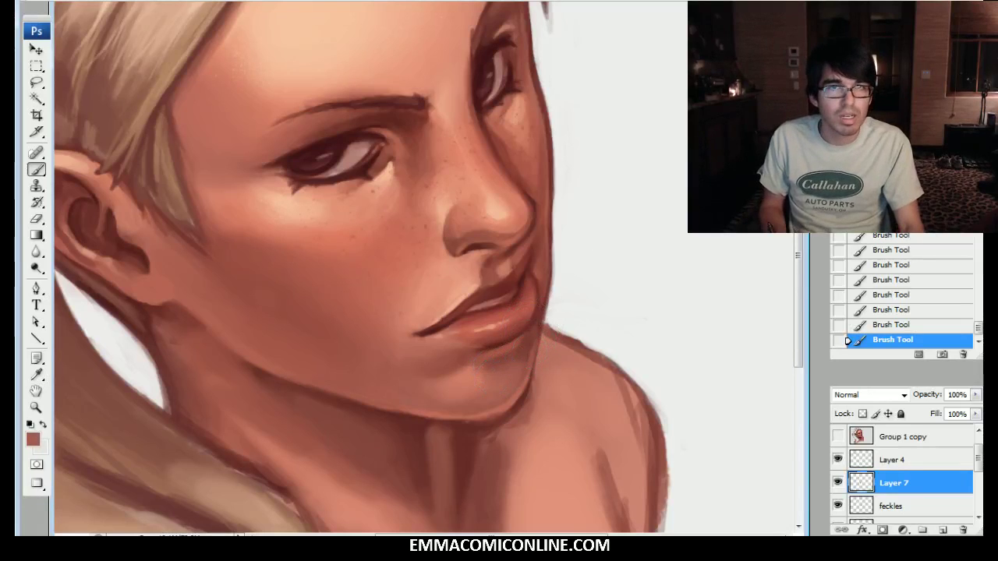
left_click(493, 379, "alt")
left_click(501, 357, "alt")
left_click(468, 366, "alt")
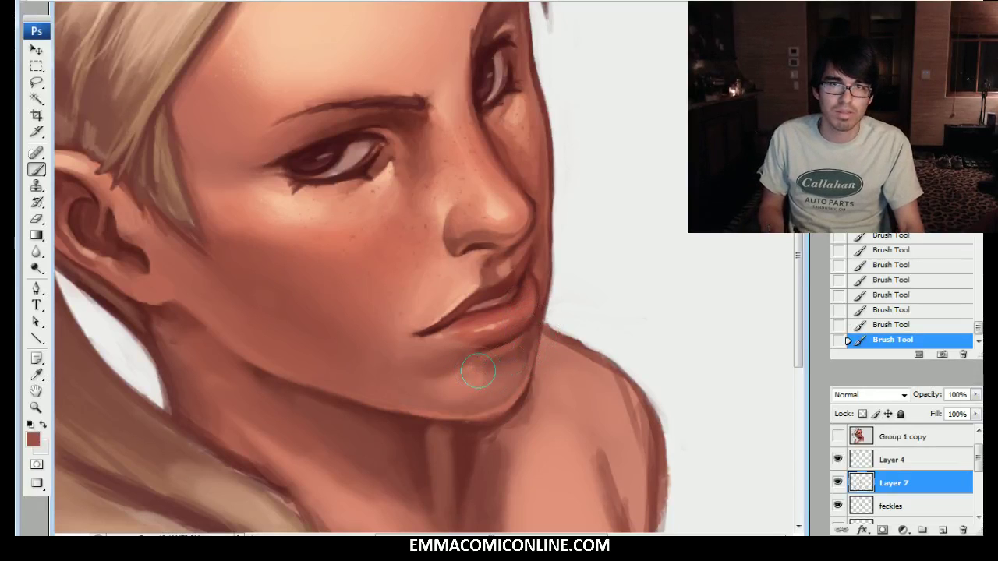
Step: Step back two brush strokes, enlarge the brush, and lighten the chin with a sampled light skin tone
left_click(891, 310)
left_click(477, 387, "alt")
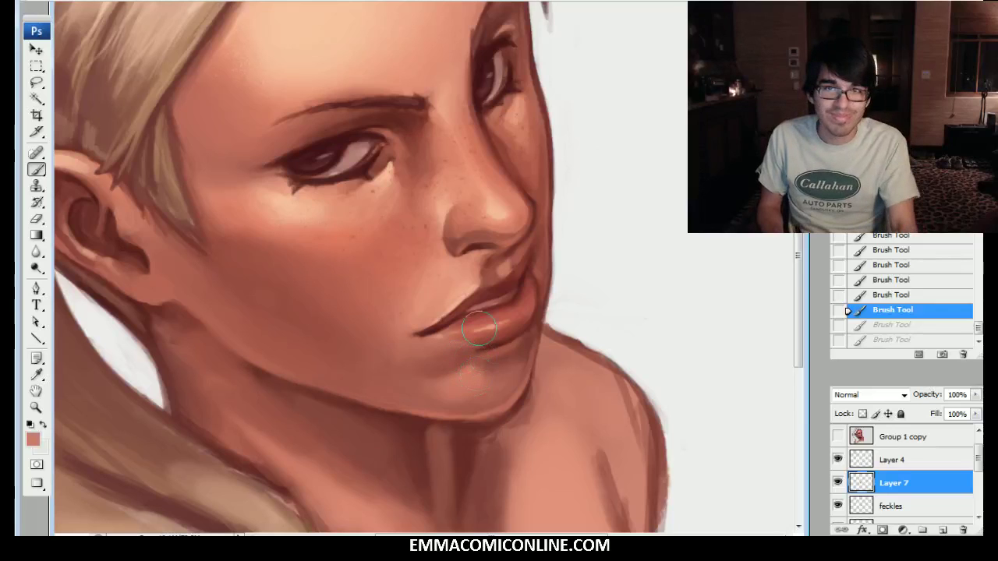
key("]")
mouse_move(469, 369)
left_mouse_down()
mouse_move(457, 382)
mouse_move(474, 387)
left_mouse_up()
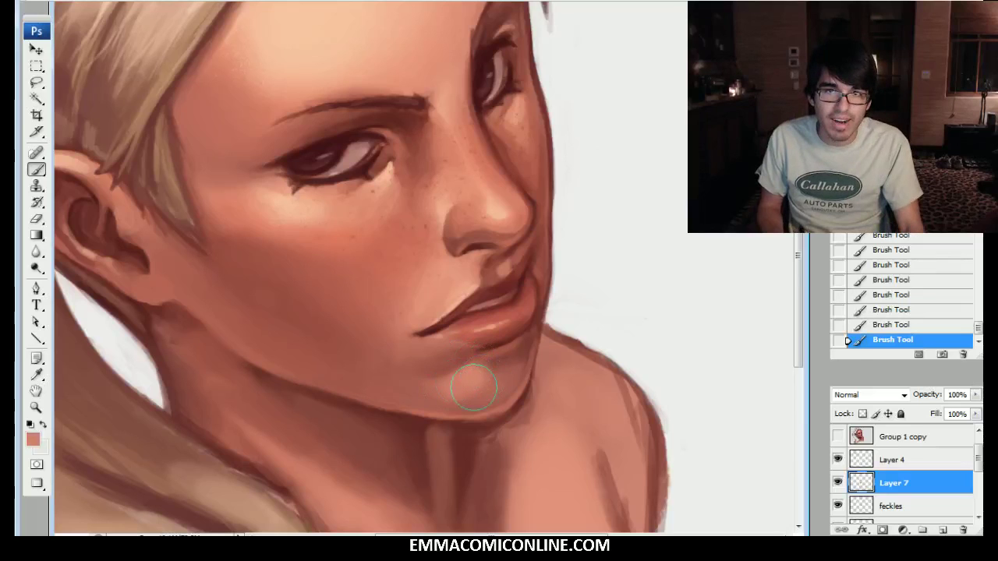
Step: Blend the far side of the chin and the area under the lower lip with sampled dark reds and skin tones
left_click(533, 342, "alt")
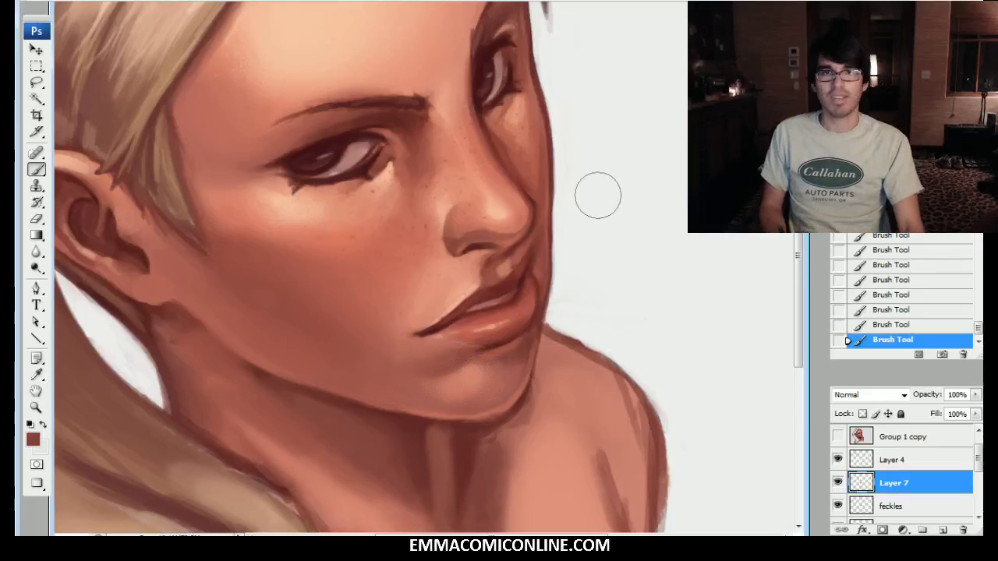
left_click(503, 376, "alt")
left_click(517, 355, "alt")
left_click(526, 354, "alt")
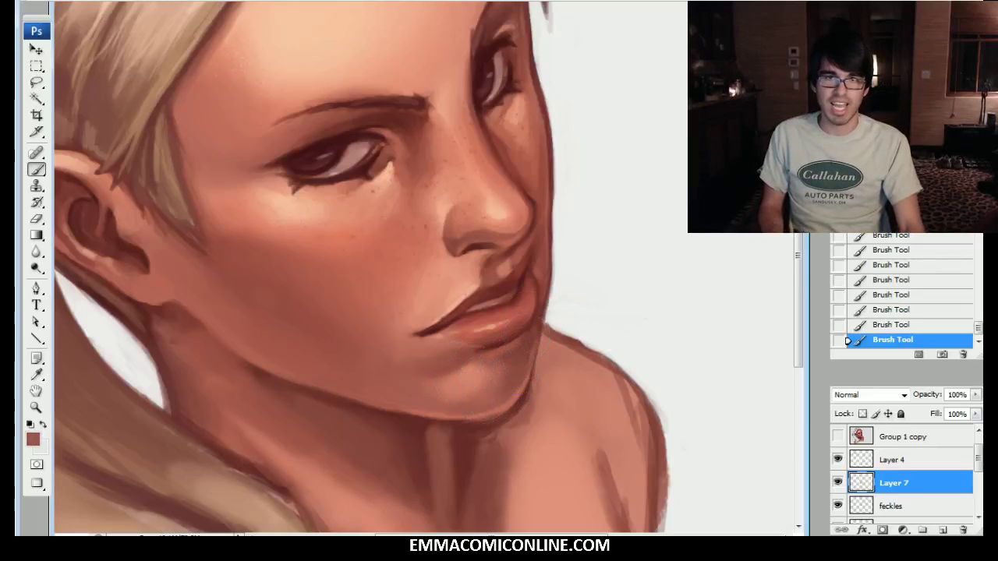
left_click(483, 385, "alt")
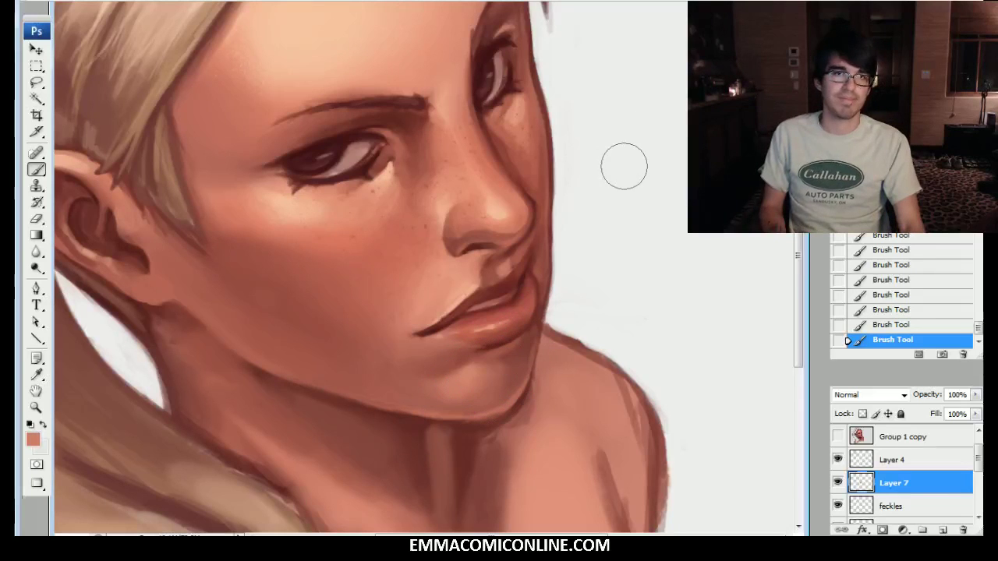
left_click(471, 354, "alt")
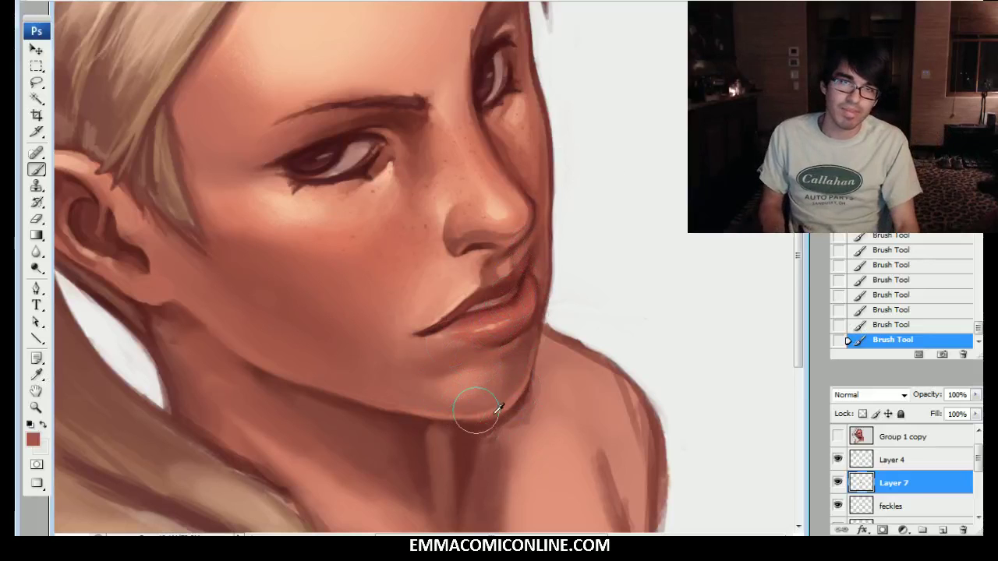
Step: Refine the lower edge of the chin with a smaller brush and skin tones sampled from the chin
key("bracketleft")
key("bracketleft")
key("bracketleft")
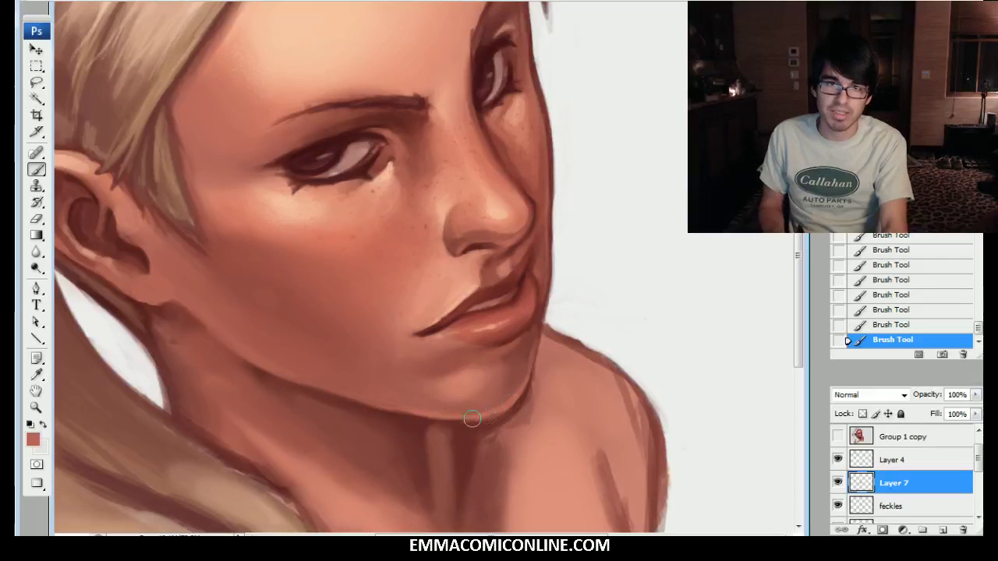
left_click(442, 368, "alt")
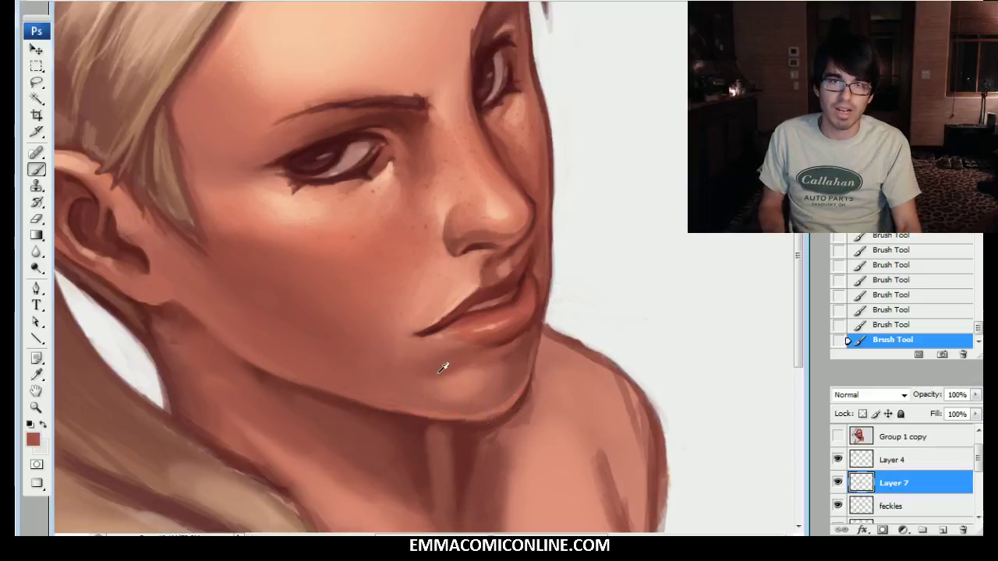
key("n")
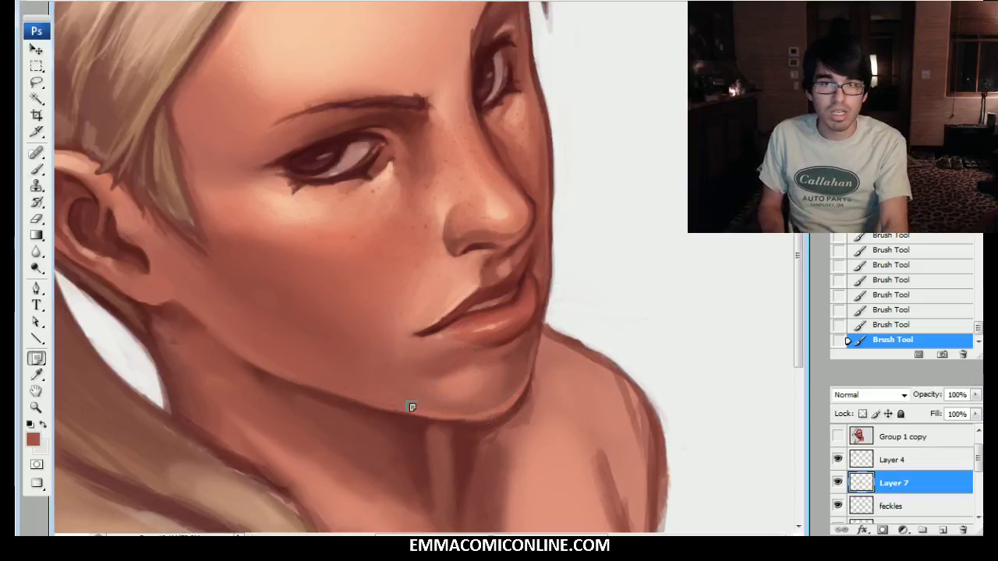
key("b")
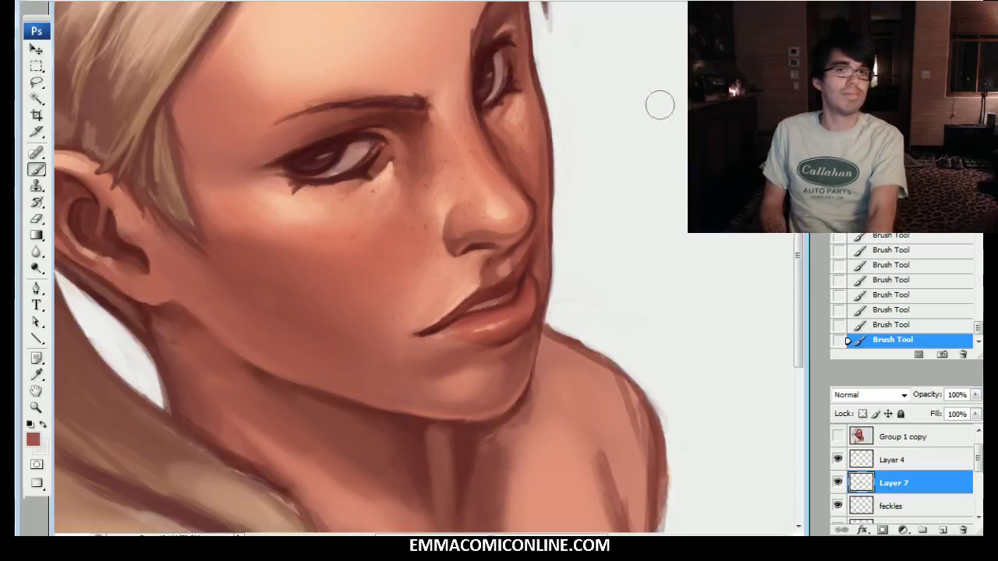
Step: Flip the canvas horizontally and toggle Layer 7's visibility to compare the face with and without the new shading
left_click_drag(725, 93, 757, 135)
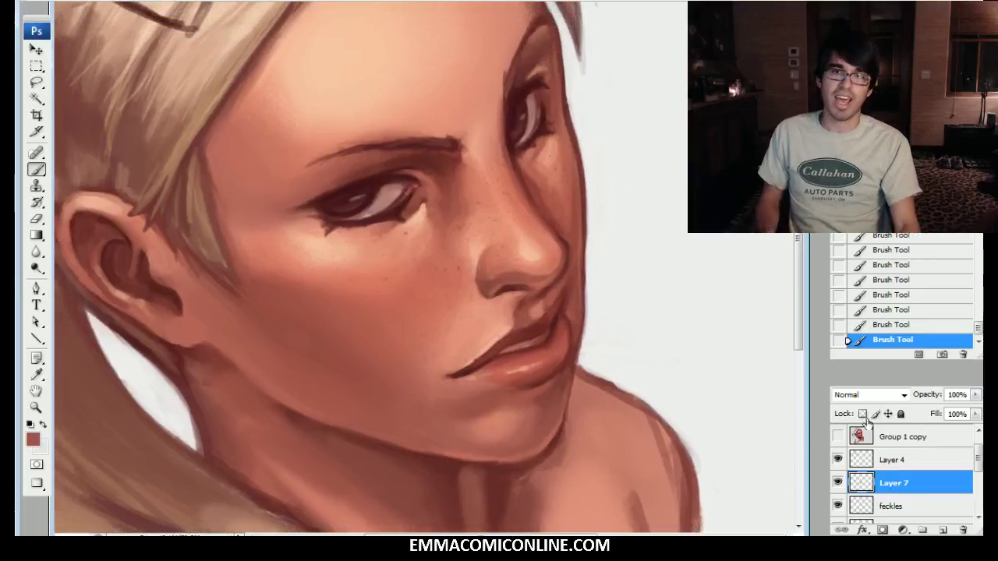
left_click(840, 480)
left_click(838, 482)
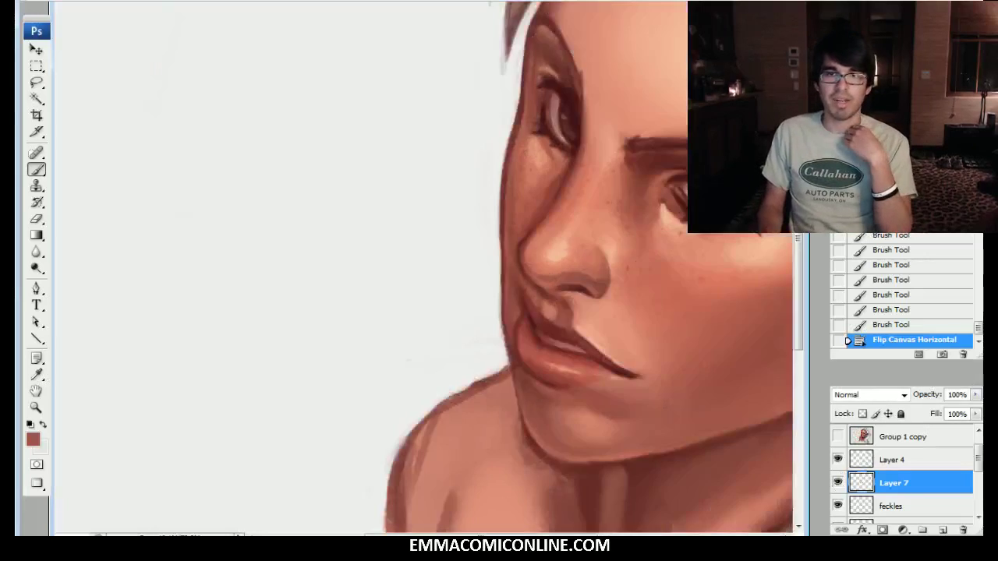
mouse_move(546, 265)
left_mouse_down()
mouse_move(445, 274)
mouse_move(429, 258)
left_mouse_up()
key("ctrl+minus")
left_click(838, 483)
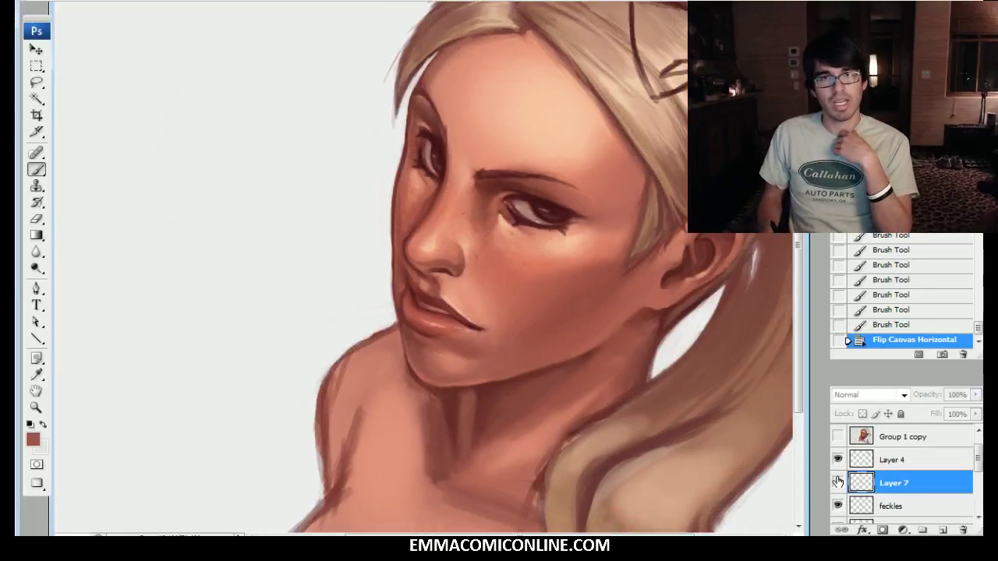
left_click(837, 483)
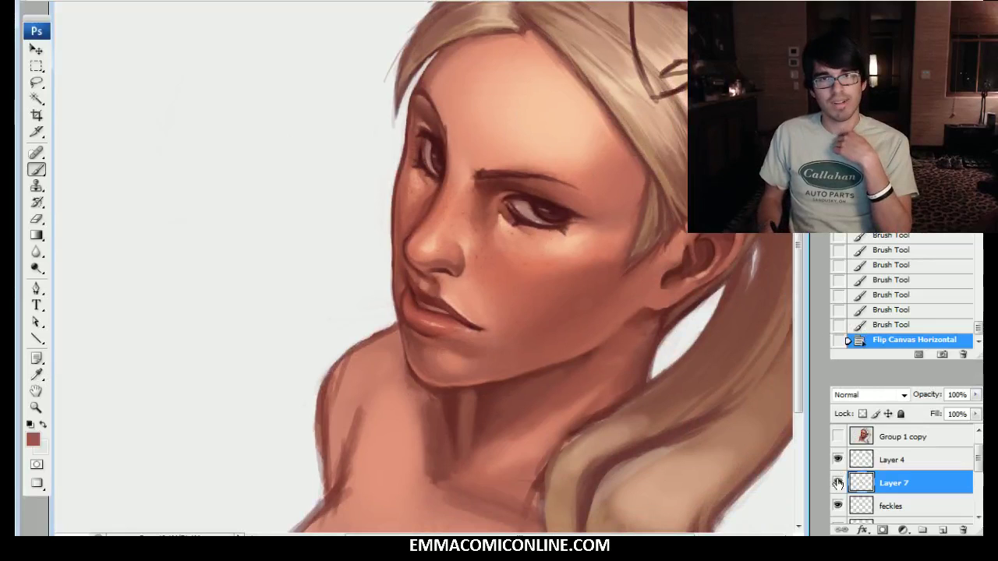
left_click(837, 483)
left_click(837, 484)
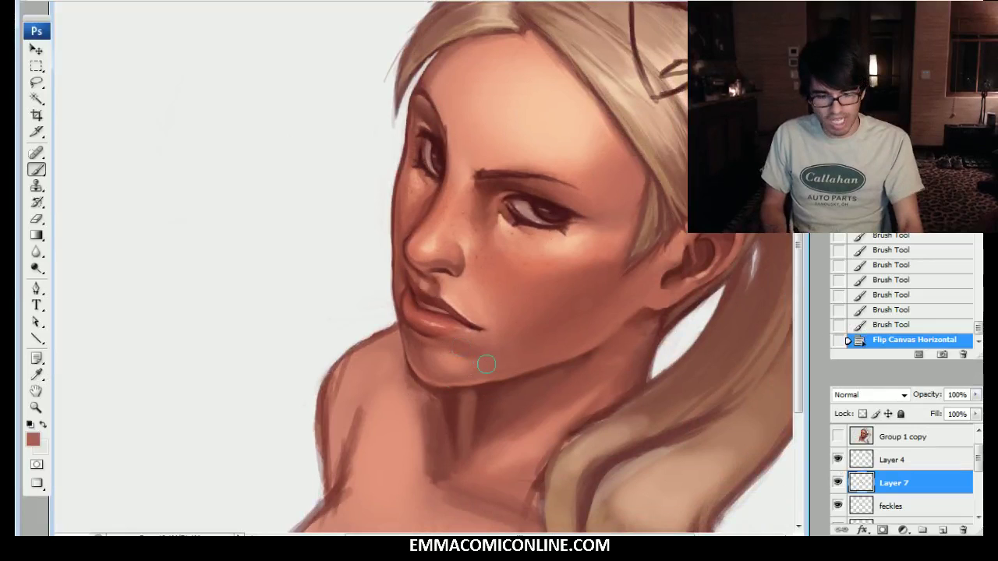
Step: Enlarge the brush and blend the near side of the chin into the jaw with tones sampled around it
key("bracketright")
key("bracketright")
mouse_move(452, 369)
left_mouse_down()
mouse_move(481, 366)
mouse_move(445, 371)
mouse_move(499, 340)
mouse_move(469, 366)
mouse_move(445, 361)
mouse_move(482, 360)
left_mouse_up()
left_click(474, 352, "alt")
left_click(499, 352, "alt")
mouse_move(471, 362)
left_mouse_down()
mouse_move(490, 357)
mouse_move(446, 361)
mouse_move(486, 357)
left_mouse_up()
left_click(458, 370, "alt")
left_click(467, 368, "alt")
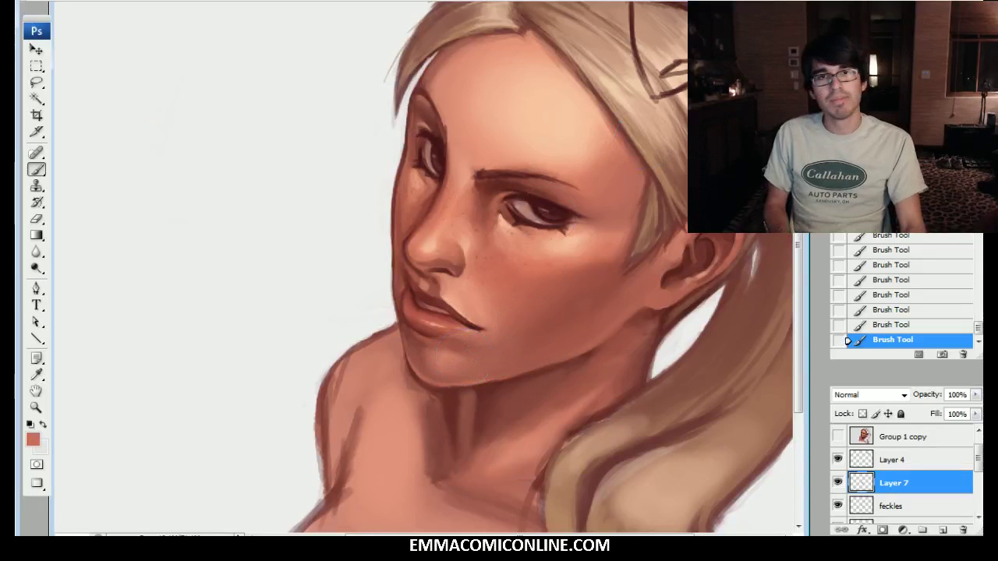
Step: Toggle Layer 7's visibility to compare the chin blending, and examine the whole face up close and from farther away
left_click(838, 481)
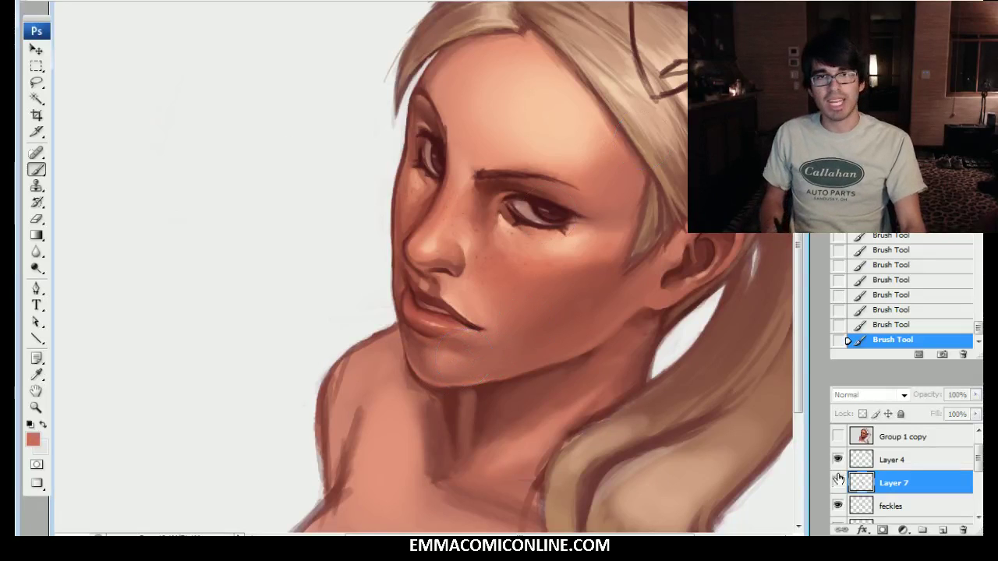
left_click(838, 480)
mouse_move(611, 194)
left_mouse_down()
mouse_move(552, 245)
mouse_move(525, 245)
left_mouse_up()
left_click(520, 338, "alt")
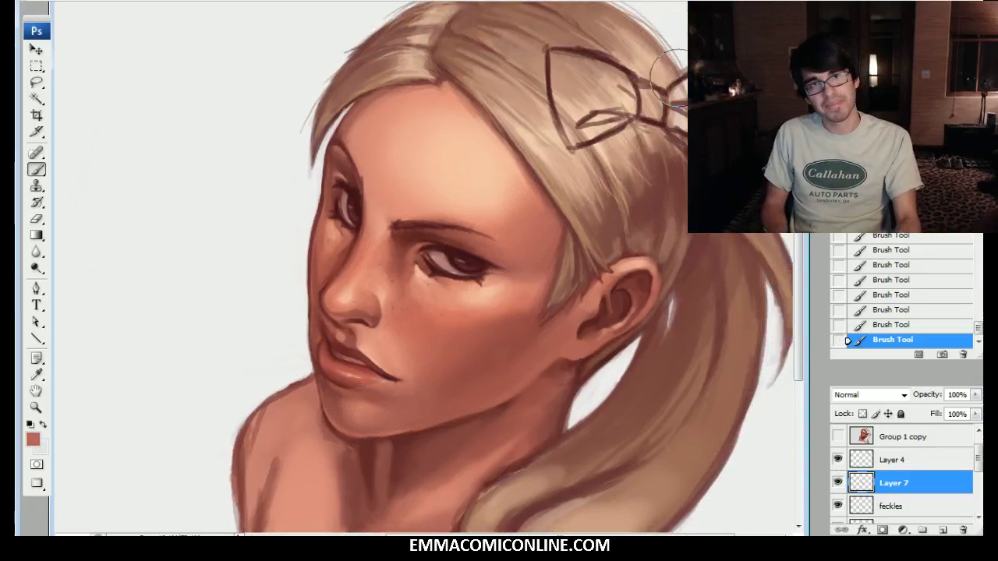
key("ctrl+plus")
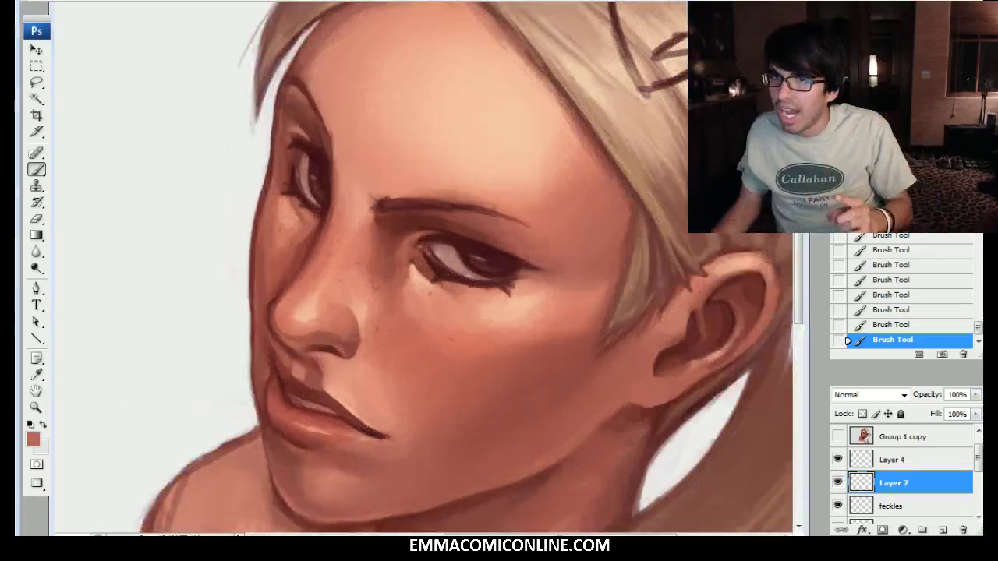
left_click_drag(438, 282, 406, 265)
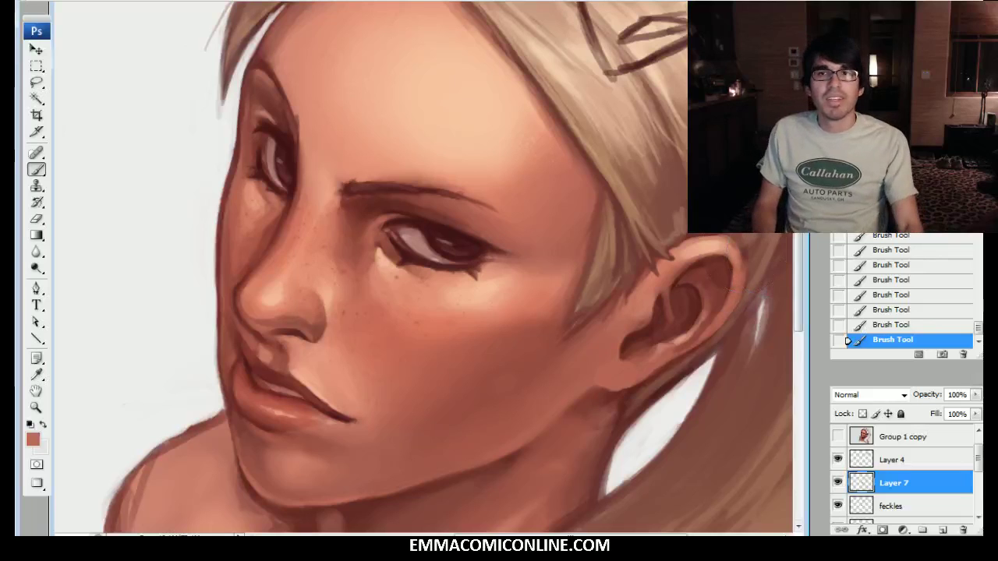
scroll(428, 224, "down", 1)
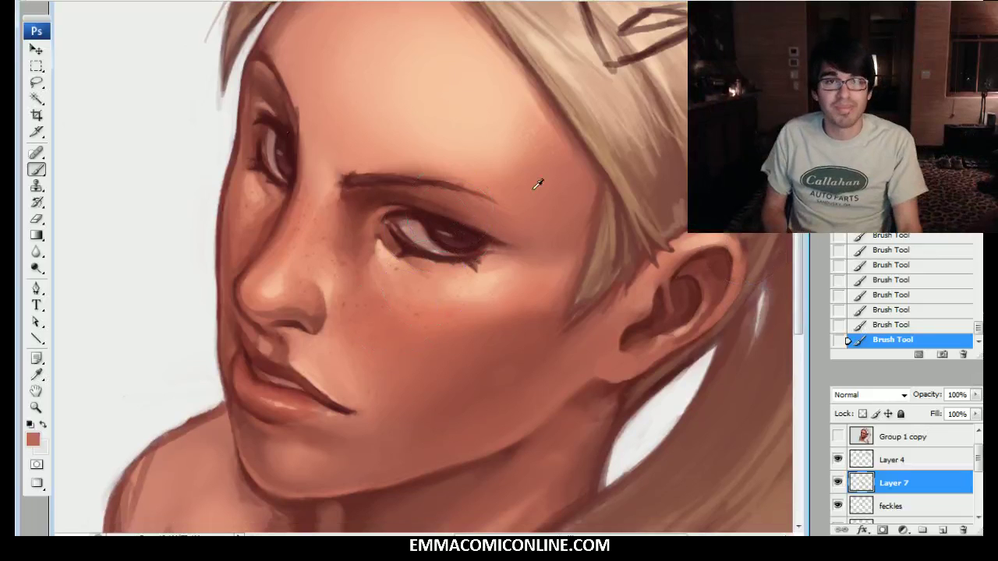
Step: Refine the far chin edge against the shoulder and neck with a sampled dark red and sampled skin tones
left_click(284, 142, "alt")
mouse_move(631, 35)
left_mouse_down()
mouse_move(560, 58)
mouse_move(567, 23)
mouse_move(604, 1)
left_mouse_up()
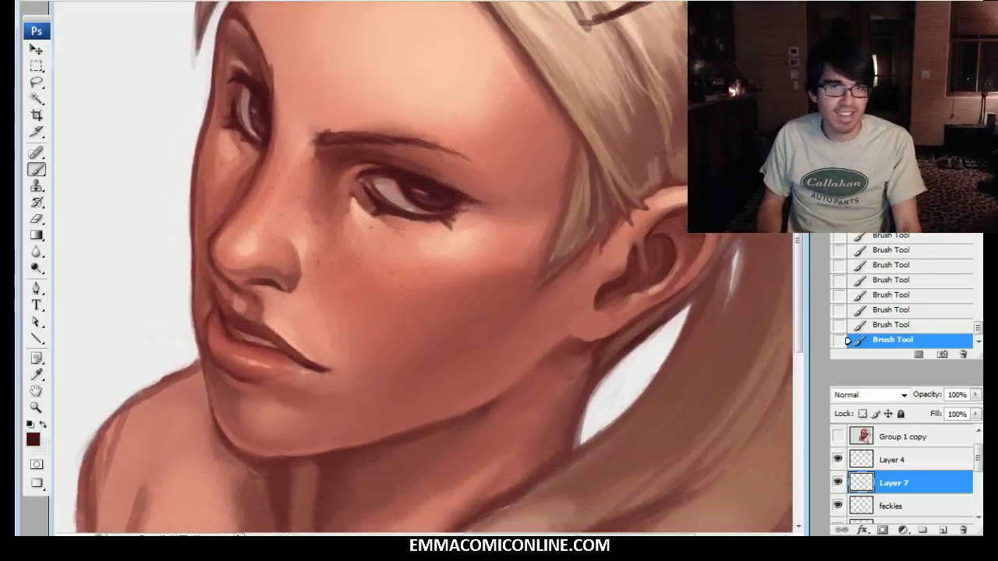
mouse_move(538, 382)
left_mouse_down()
mouse_move(561, 363)
mouse_move(600, 293)
left_mouse_up()
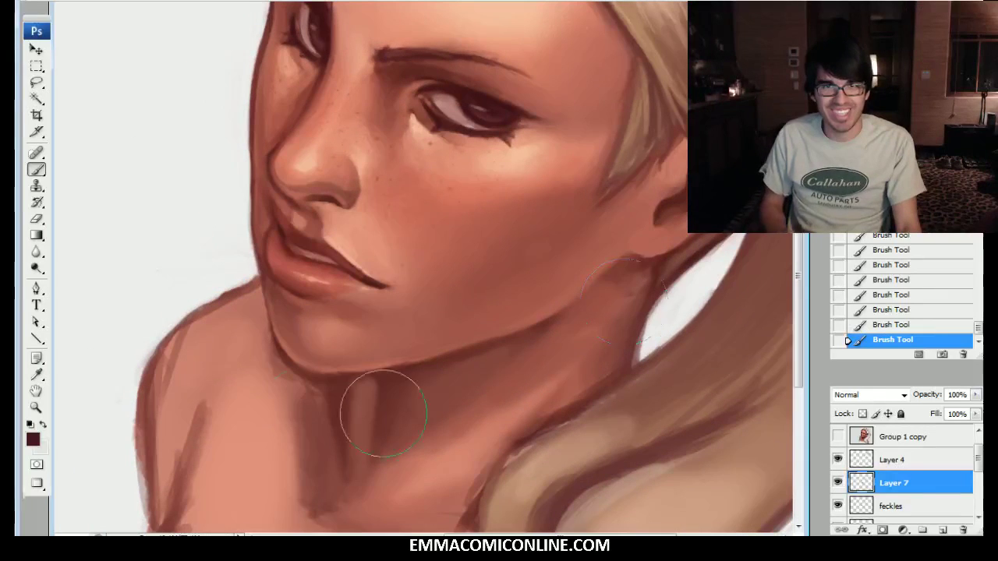
left_click(284, 395, "alt")
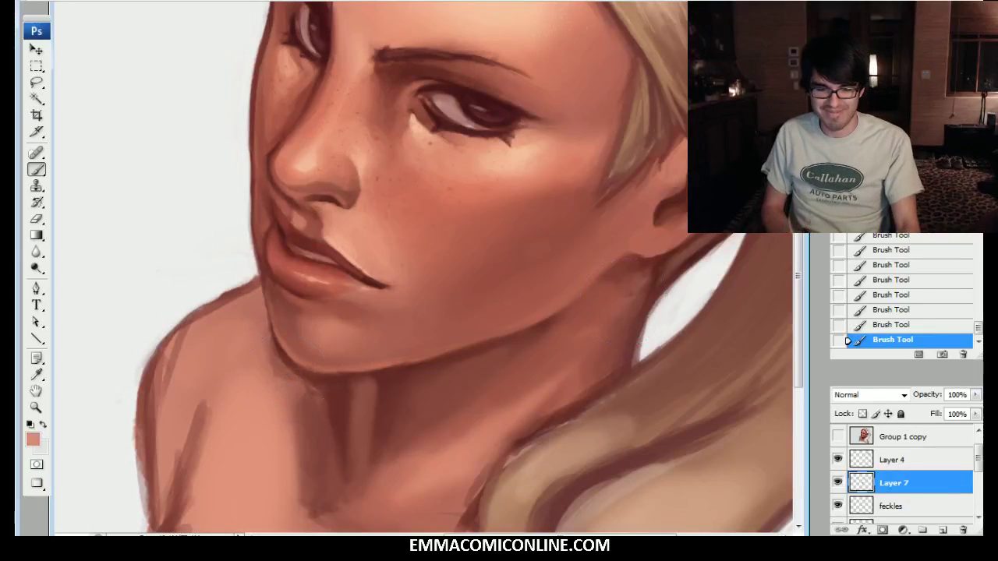
left_click(289, 394, "alt")
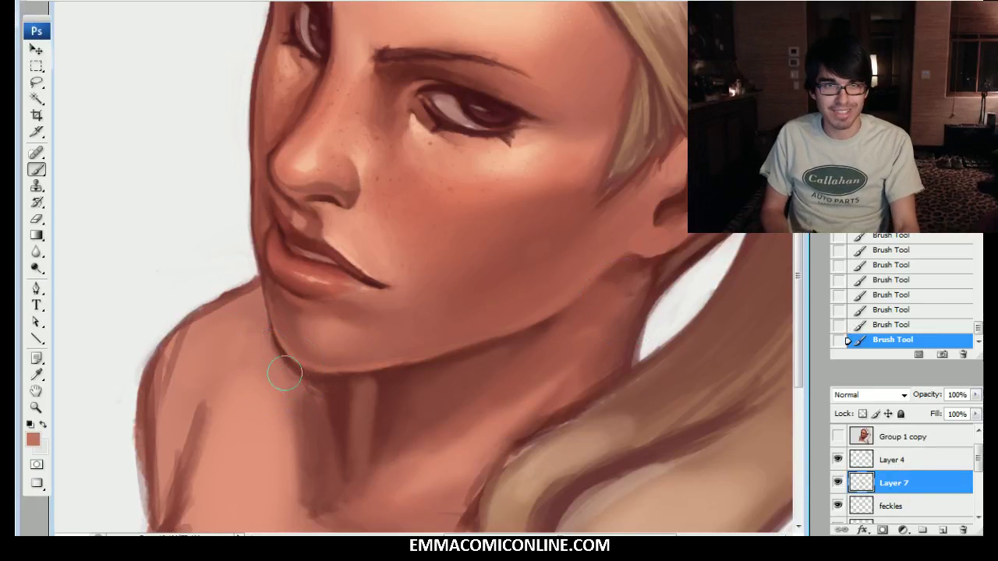
left_click(259, 332, "alt")
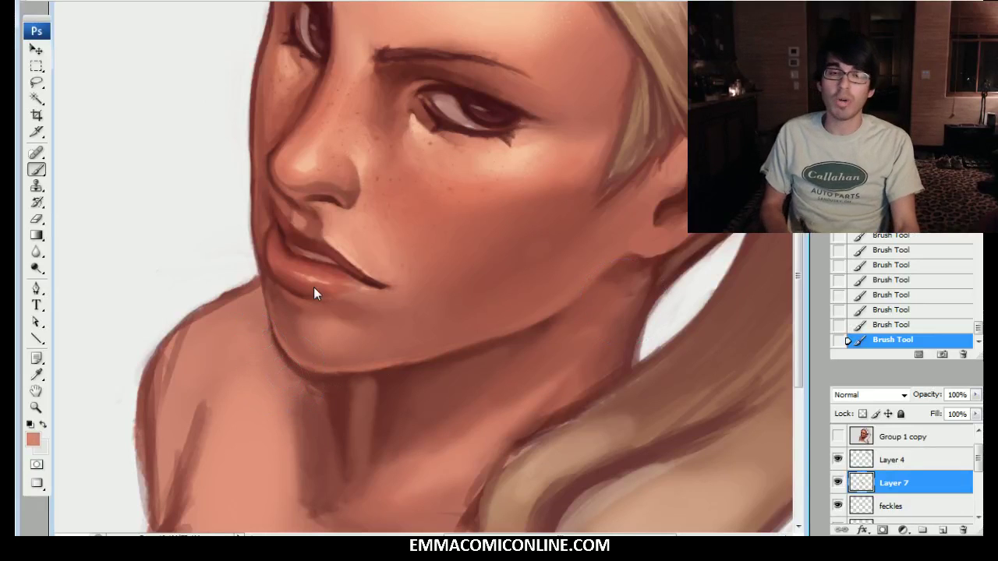
left_click(382, 394, "alt")
left_click_drag(386, 389, 377, 497)
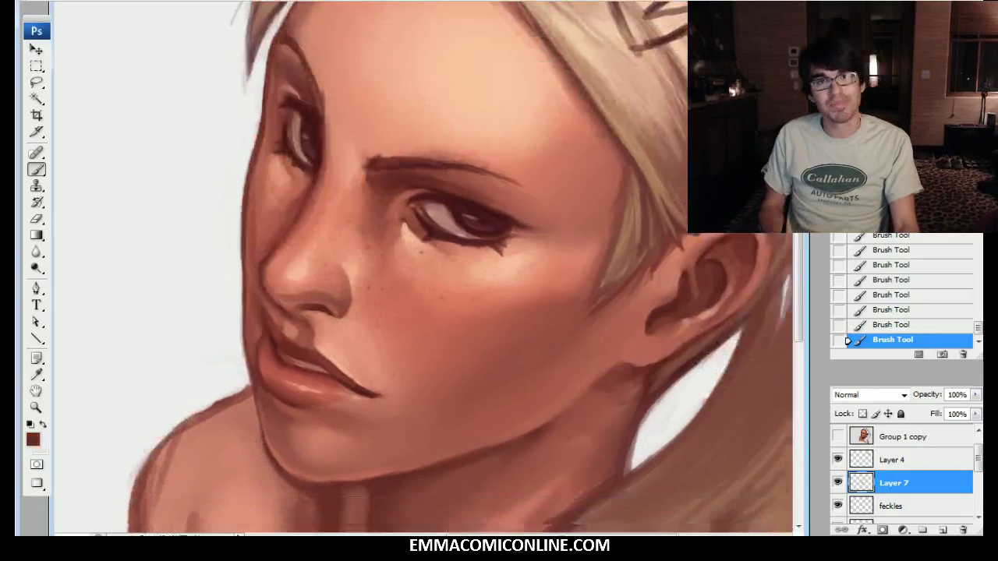
Step: Try to redden the nose with the darker red #a44237, and step back through the brush strokes
left_click_drag(692, 364, 717, 366)
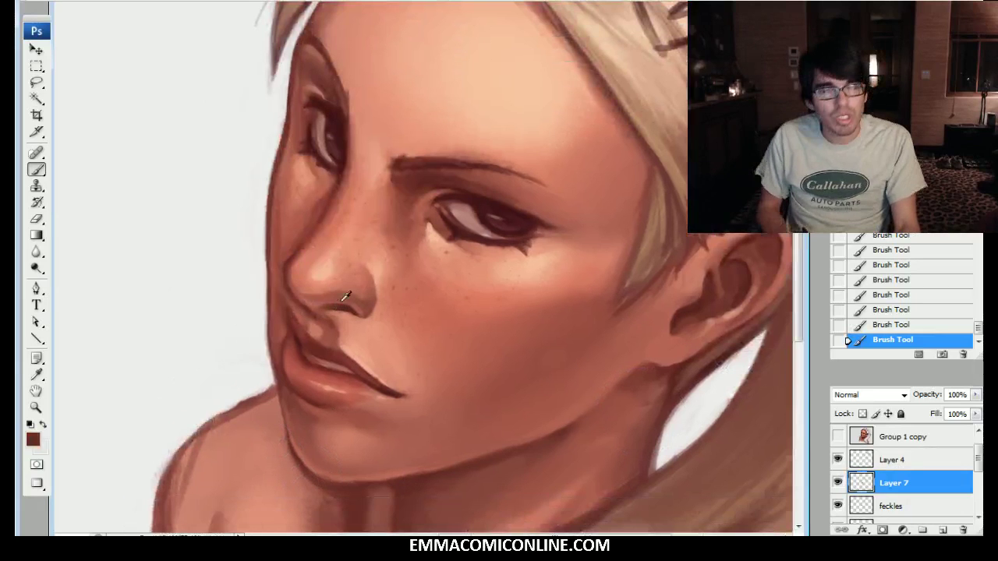
key("ctrl+equal")
left_click_drag(479, 275, 546, 274)
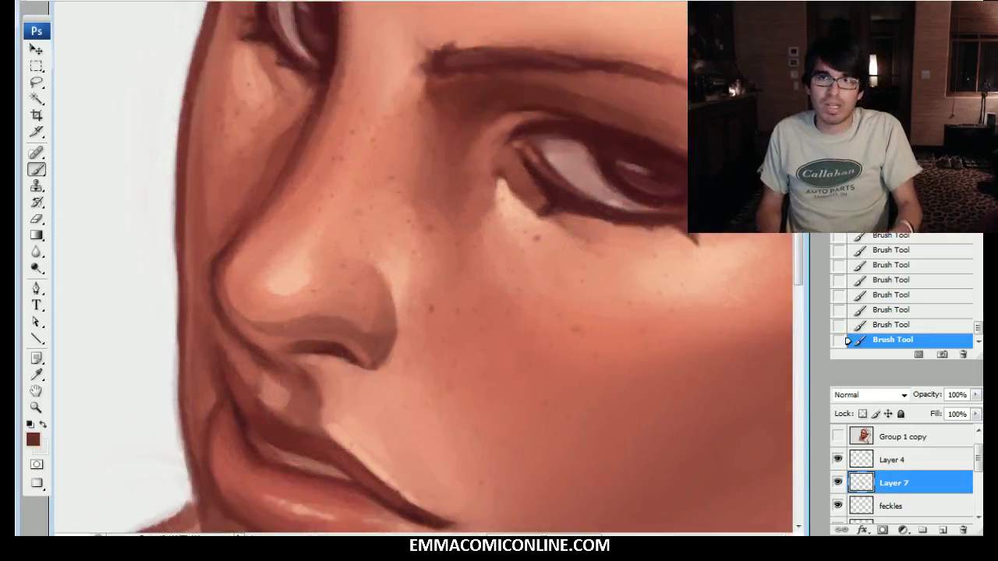
key("ctrl+minus")
left_click(331, 267, "alt")
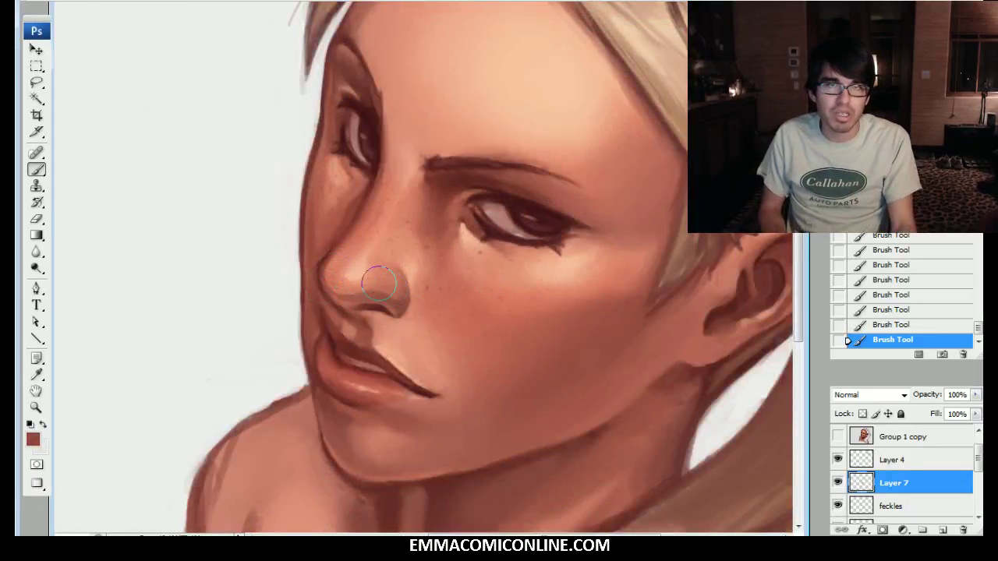
left_click(36, 439)
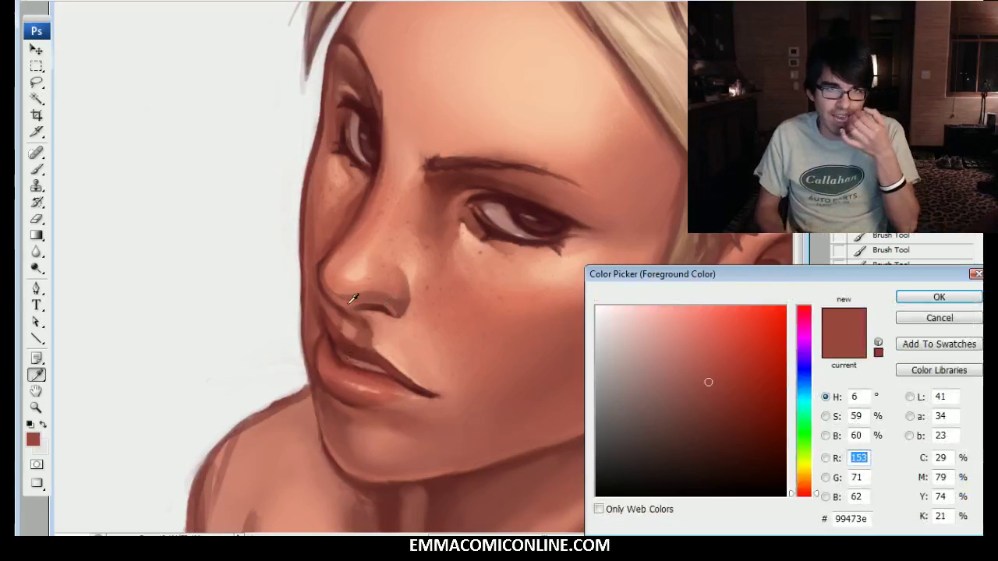
left_click(721, 374)
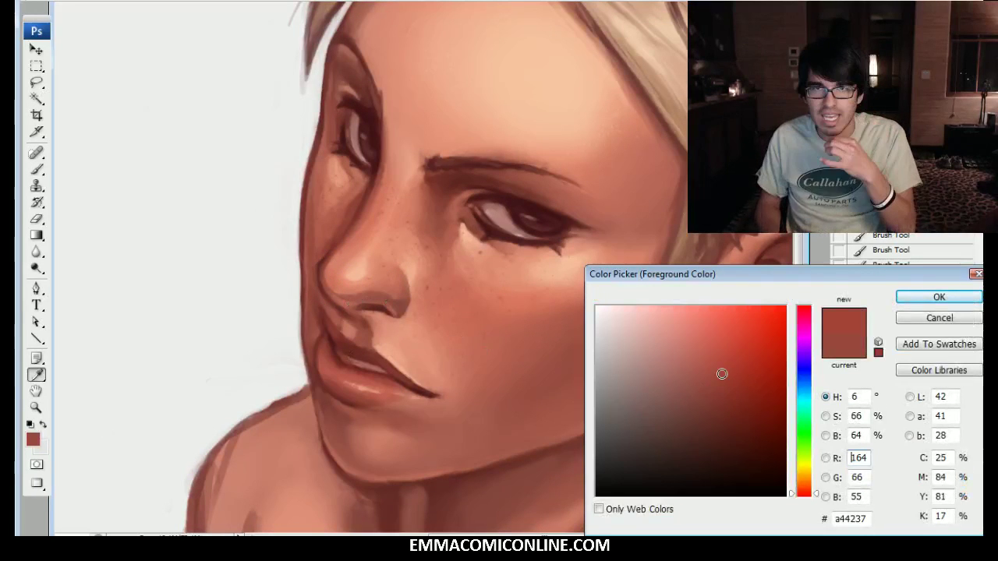
left_click(926, 295)
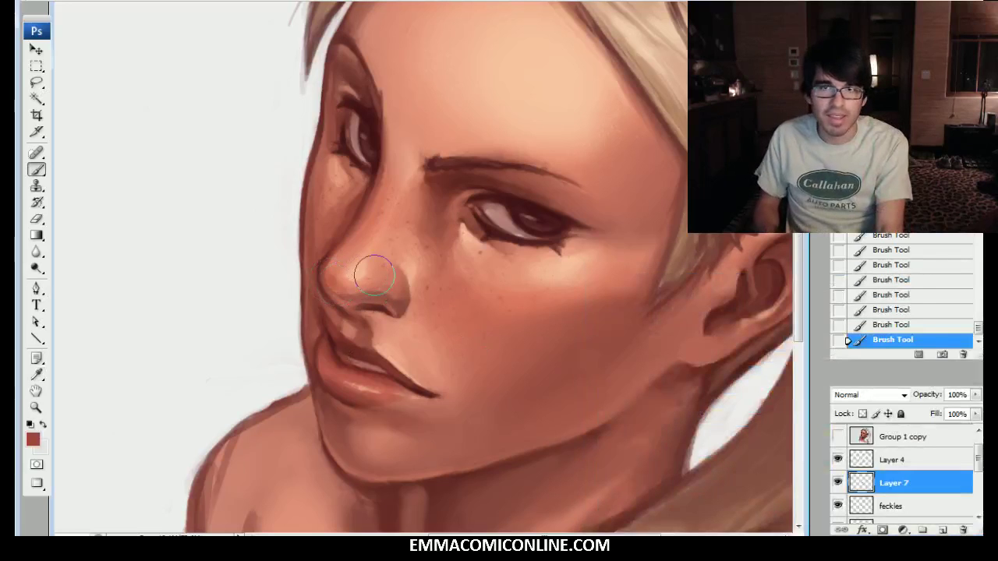
left_click(897, 325)
left_click(881, 295)
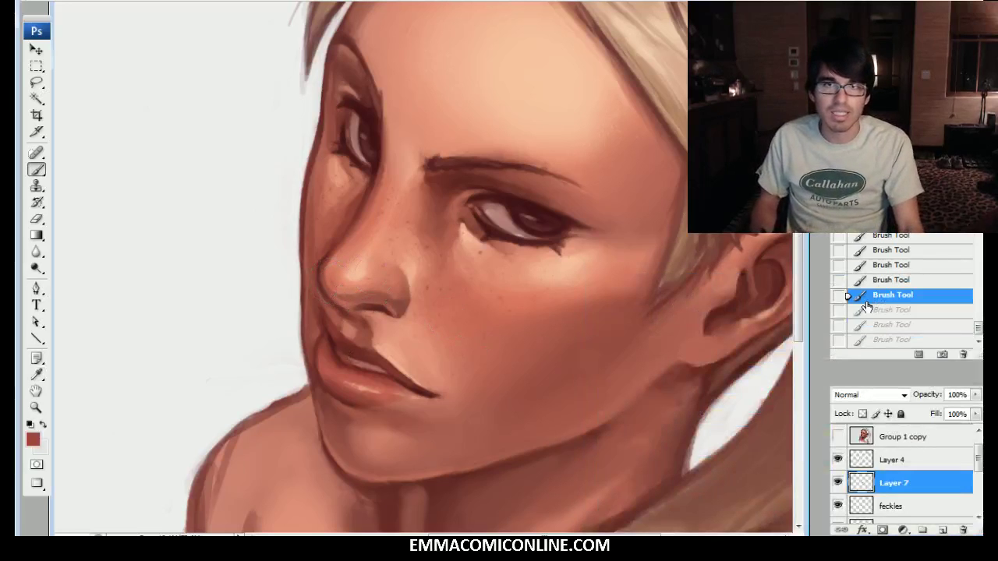
Step: Try to tint the nose with the lighter red #db6f5e, and step back through those brush strokes
left_click(349, 299, "alt")
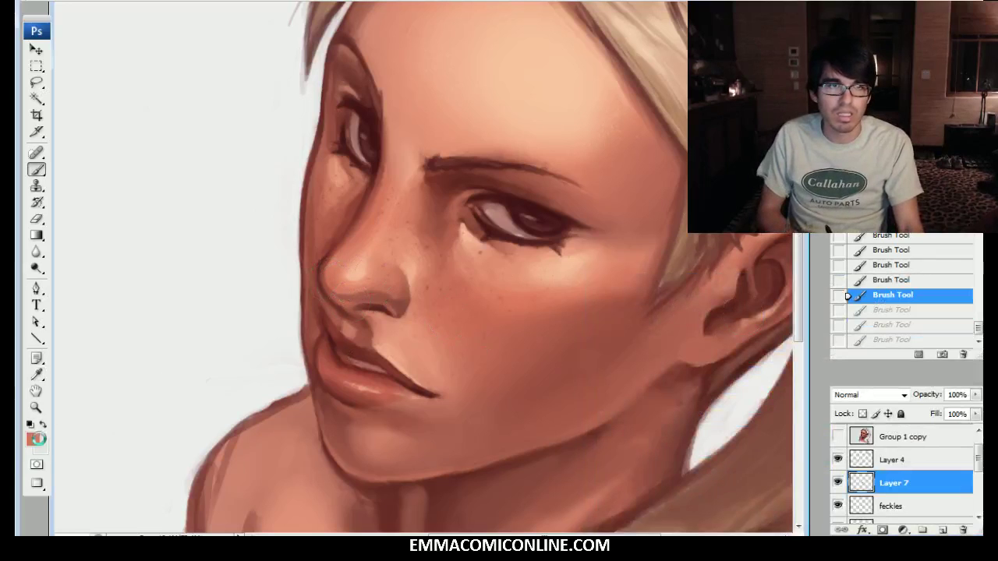
left_click(33, 439)
left_click(716, 334)
mouse_move(811, 491)
left_mouse_down()
mouse_move(822, 512)
mouse_move(816, 499)
left_mouse_up()
left_click_drag(720, 331, 704, 333)
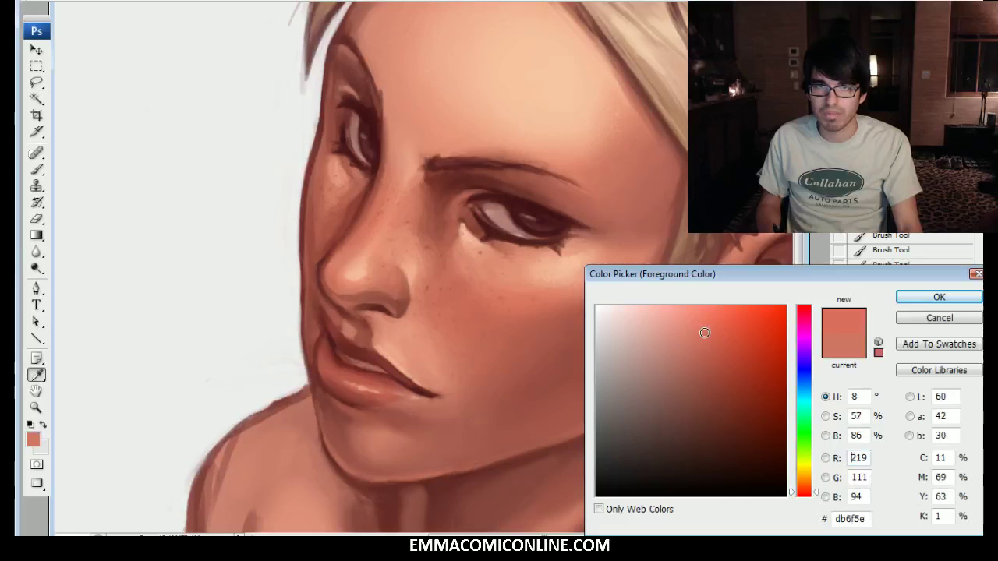
left_click(923, 299)
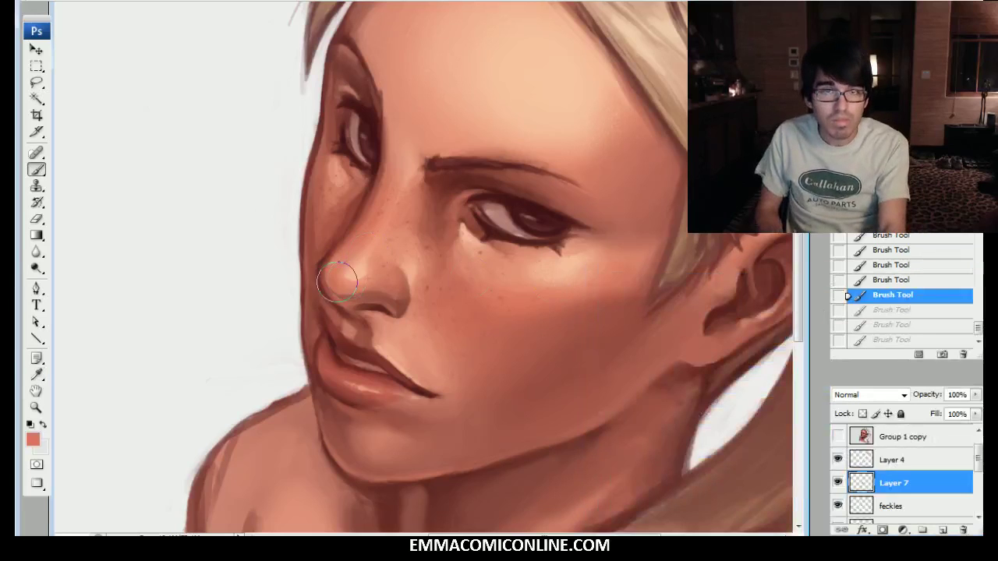
left_click(947, 340)
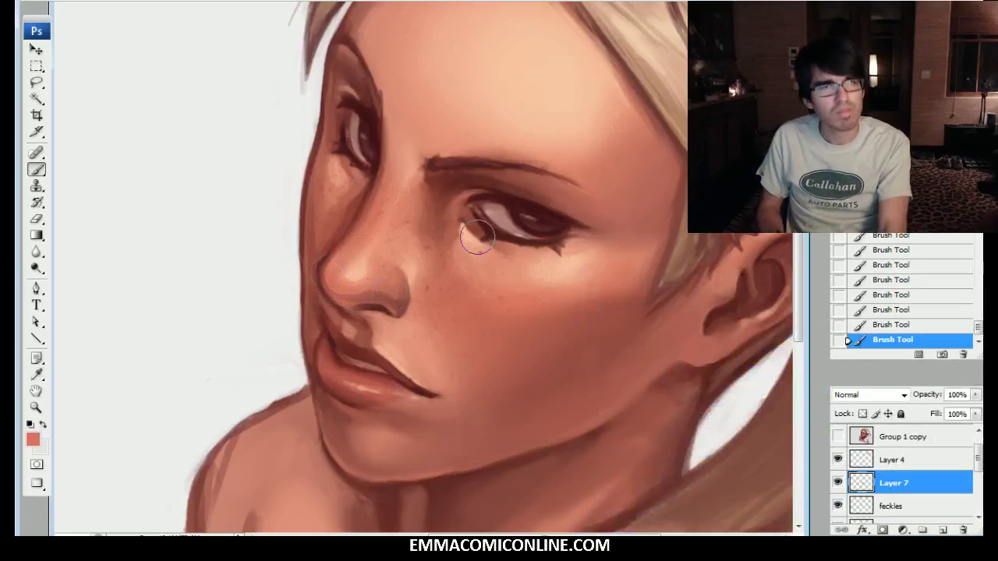
left_click(932, 325)
left_click(916, 310)
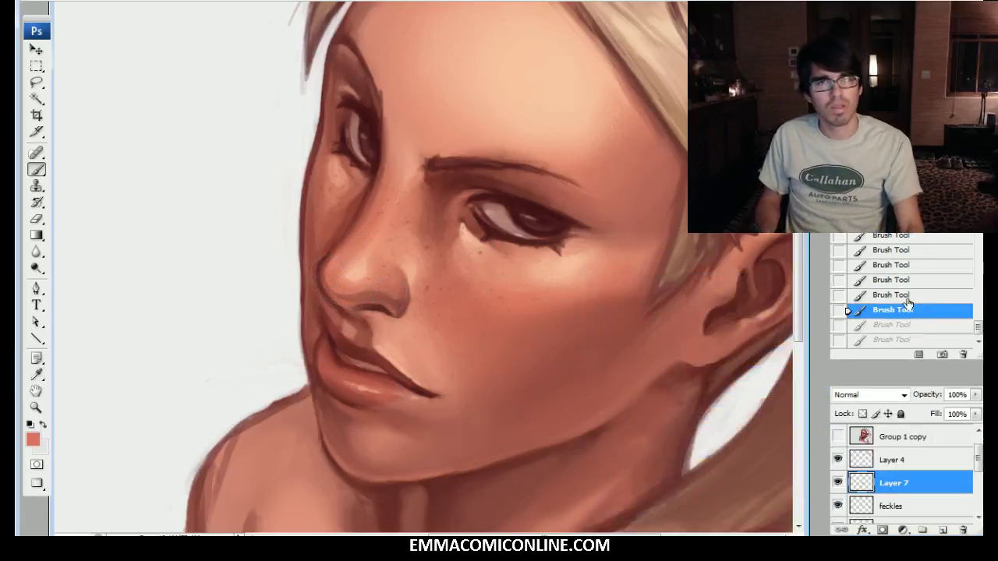
left_click(905, 295)
Step: Shift the foreground color's hue toward pure red and pick a light, moderately saturated red for the brush
left_click(34, 441)
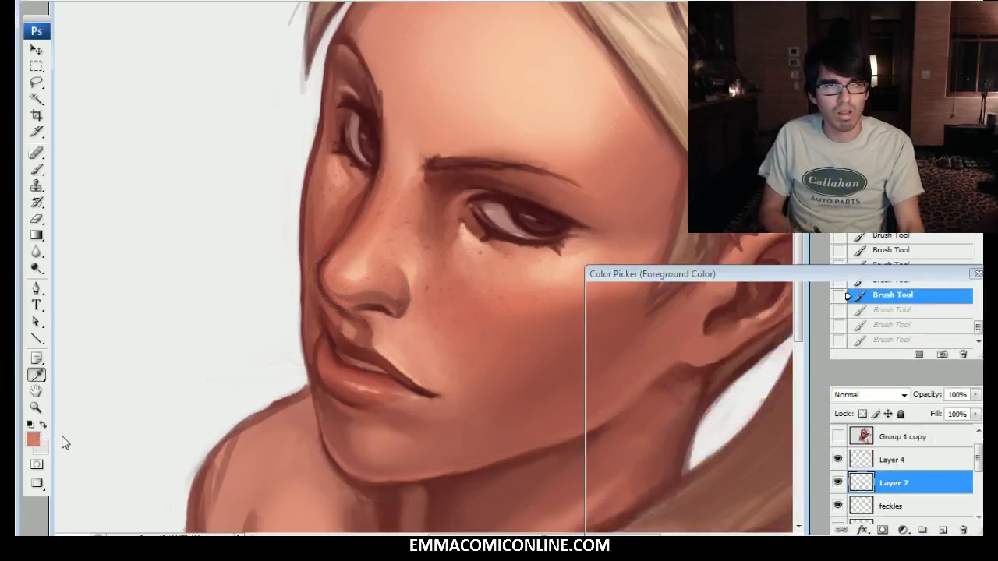
left_click(707, 326)
left_click_drag(813, 489, 816, 495)
left_click_drag(704, 335, 702, 333)
left_click(939, 297)
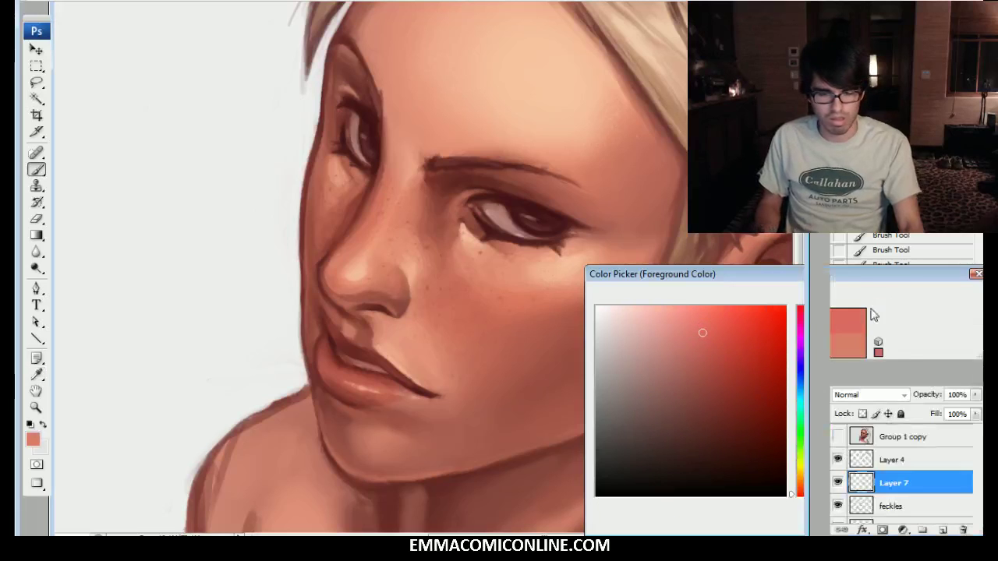
Step: Brush the chosen light red over the tip of the nose on Layer 7
mouse_move(346, 287)
left_mouse_down()
mouse_move(374, 290)
mouse_move(331, 253)
mouse_move(353, 252)
mouse_move(361, 287)
mouse_move(394, 295)
mouse_move(361, 280)
left_mouse_up()
key("[")
key("]")
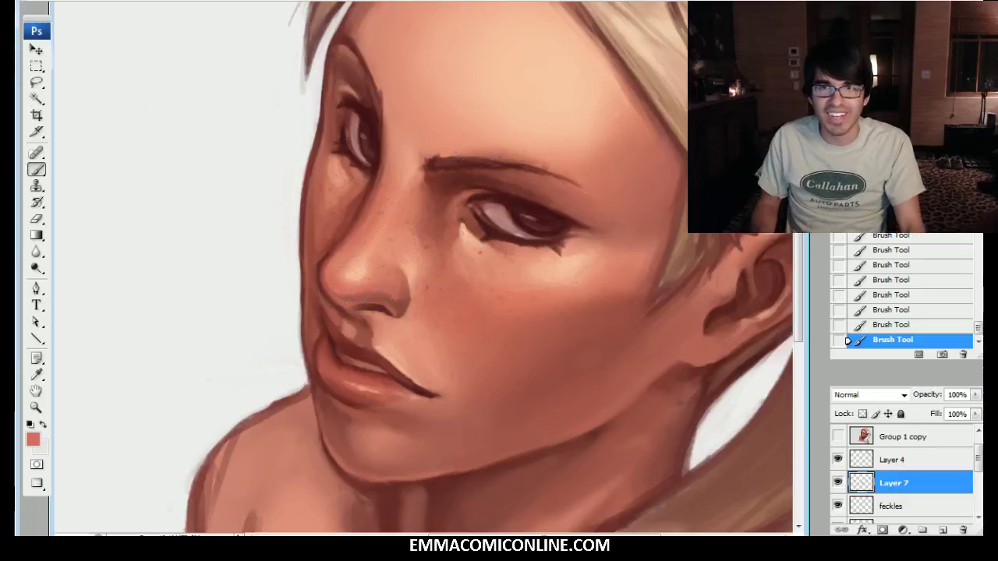
Step: Deepen the red along the underside and tip of the nose with a darker red, adjusting the brush size
left_click(390, 288, "ctrl")
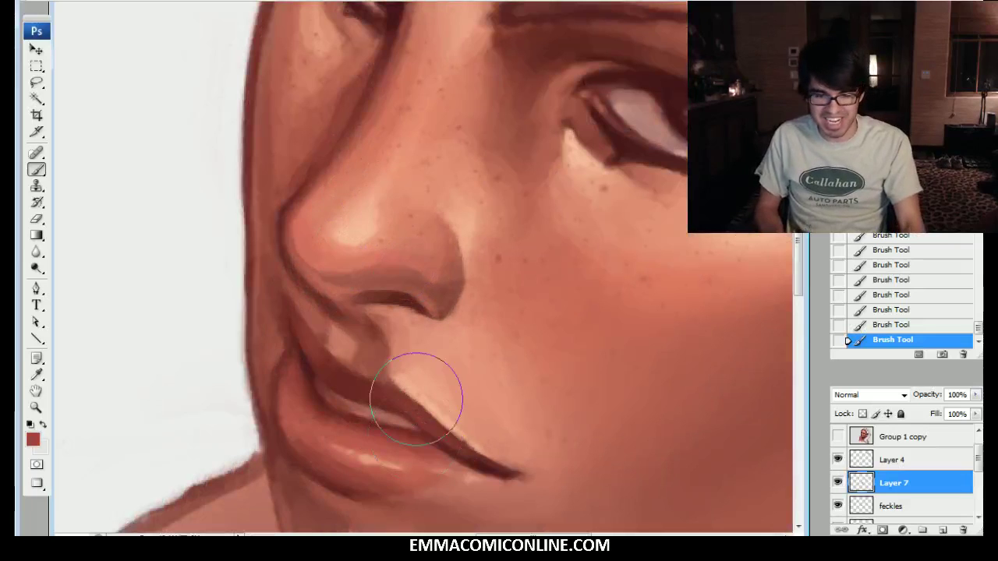
key("n")
key("b")
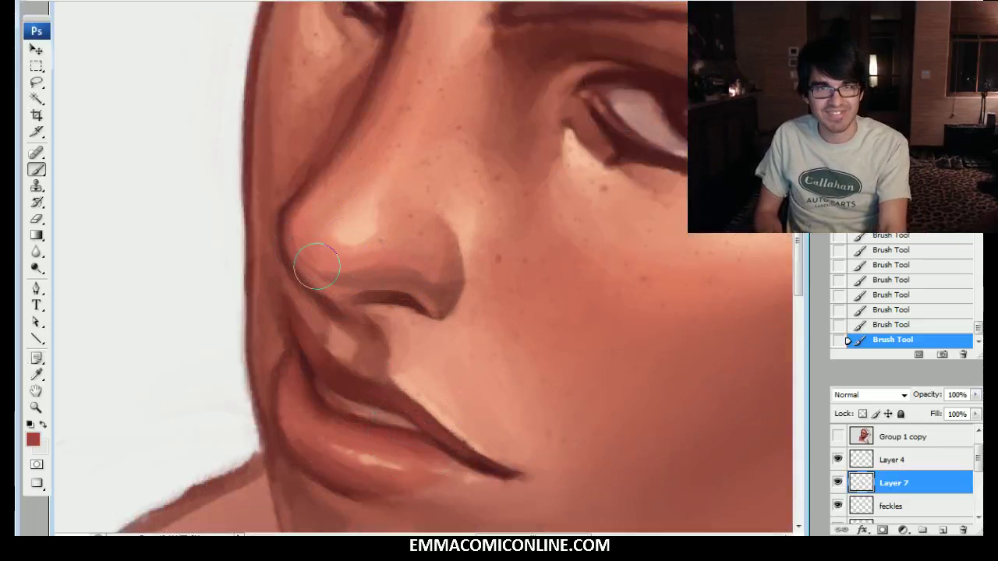
mouse_move(334, 273)
left_mouse_down()
mouse_move(388, 269)
mouse_move(331, 274)
mouse_move(293, 251)
left_mouse_up()
mouse_move(397, 267)
left_mouse_down()
mouse_move(432, 291)
mouse_move(416, 282)
left_mouse_up()
key("bracketright")
key("bracketright")
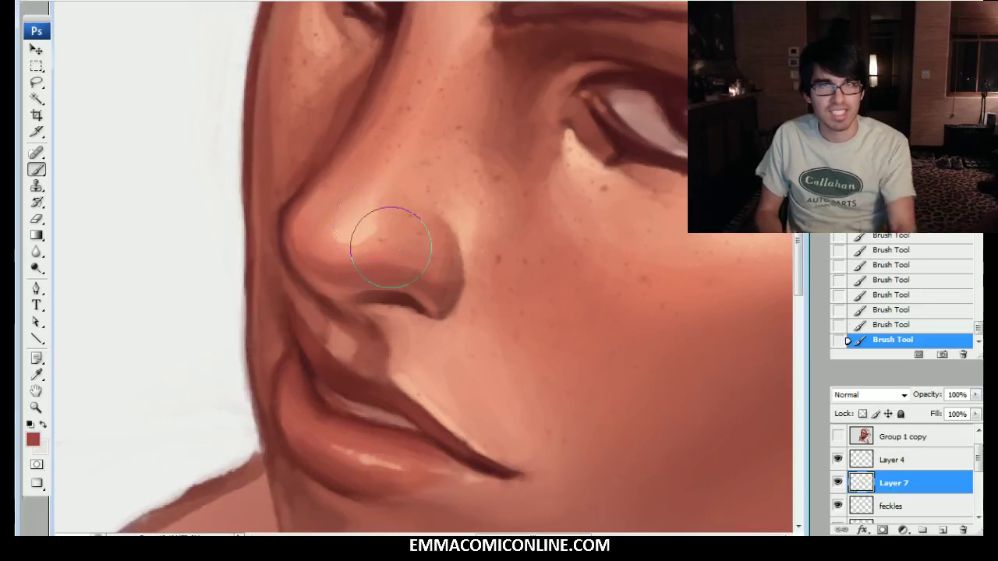
Step: Blend the shading beneath the nose highlight with sampled light and medium reds, using a smaller brush
left_click(367, 263, "alt")
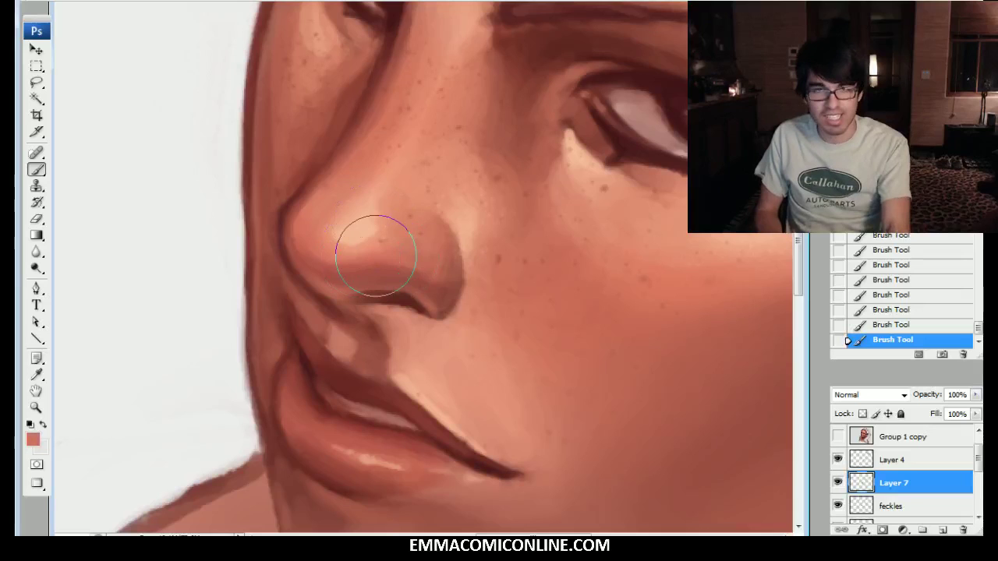
key("bracketleft")
key("bracketleft")
left_click_drag(392, 258, 354, 261)
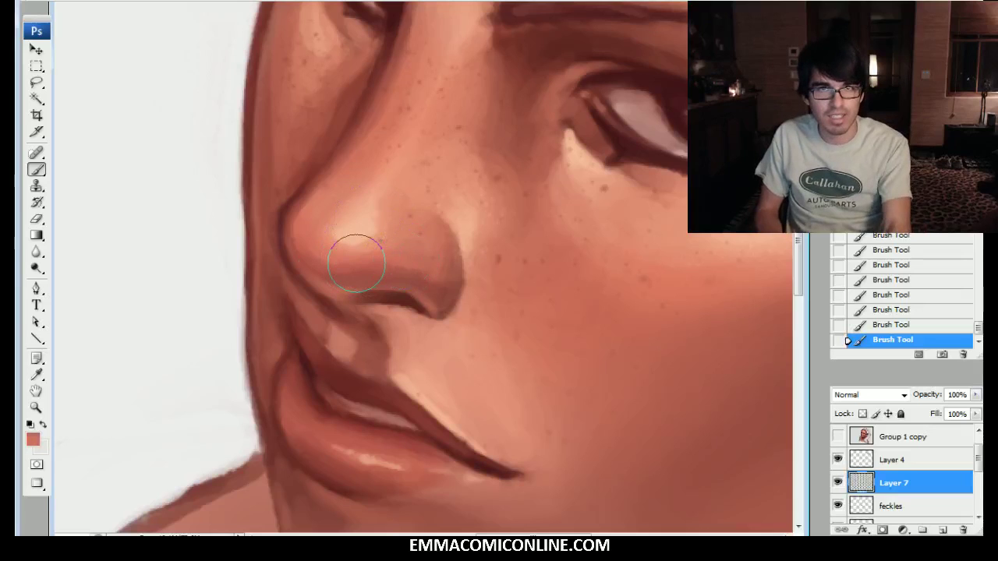
left_click(329, 262, "alt")
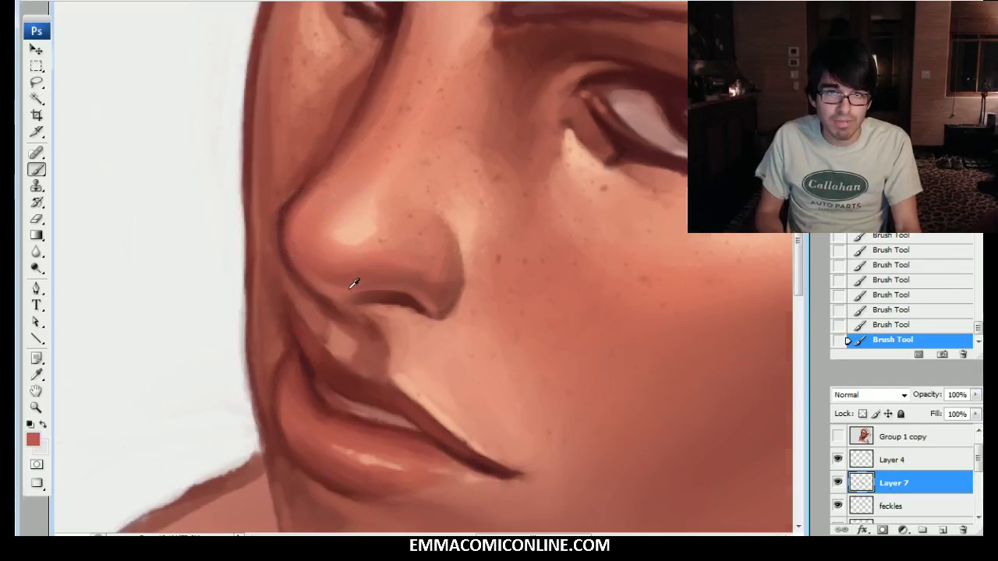
Step: Tint the outer rim of the ear with the same red used on the nose
mouse_move(655, 296)
left_mouse_down()
mouse_move(504, 299)
mouse_move(98, 385)
left_mouse_up()
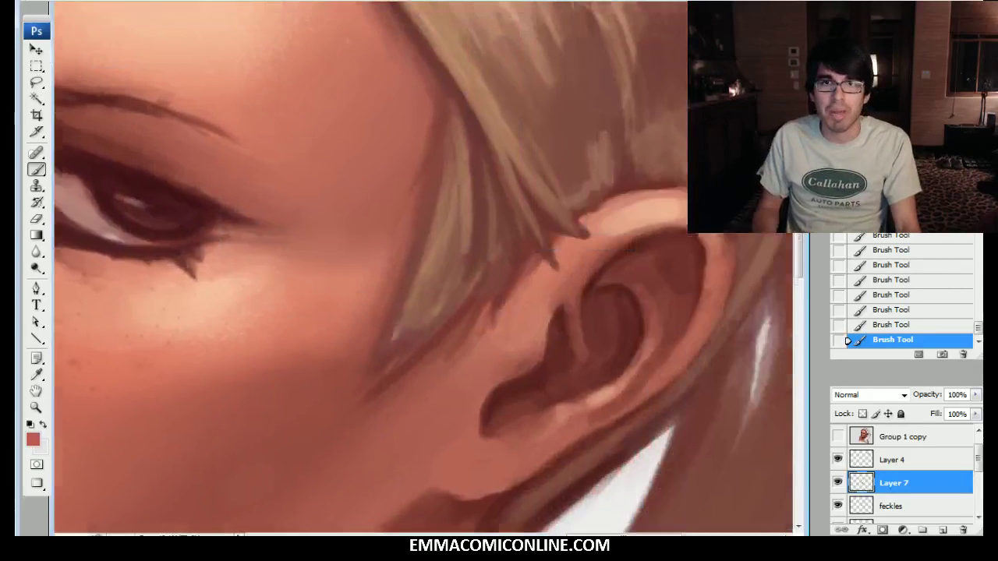
mouse_move(421, 328)
left_mouse_down()
mouse_move(370, 296)
mouse_move(471, 291)
left_mouse_up()
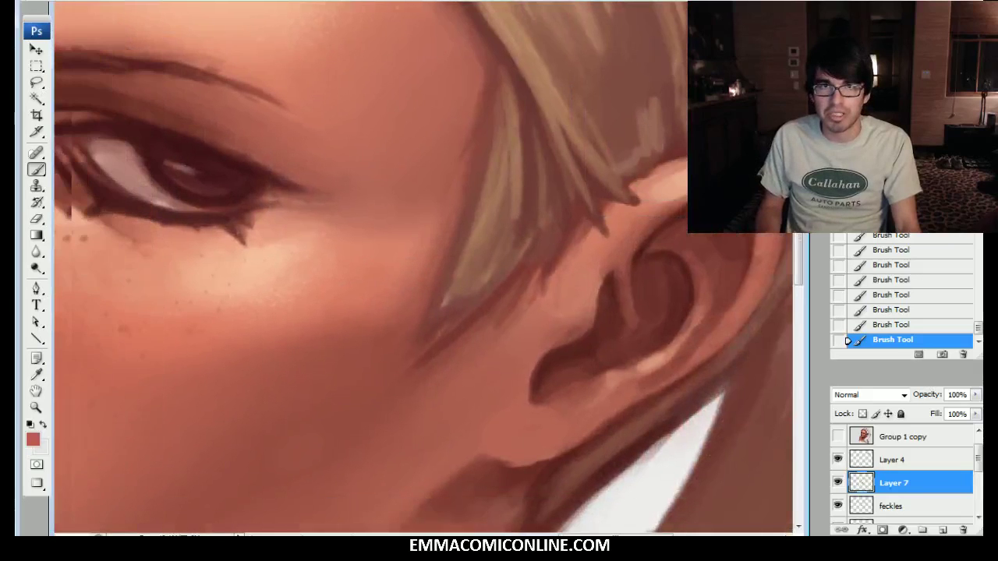
left_click_drag(211, 335, 113, 288)
left_click_drag(488, 195, 458, 209)
left_click_drag(392, 214, 459, 219)
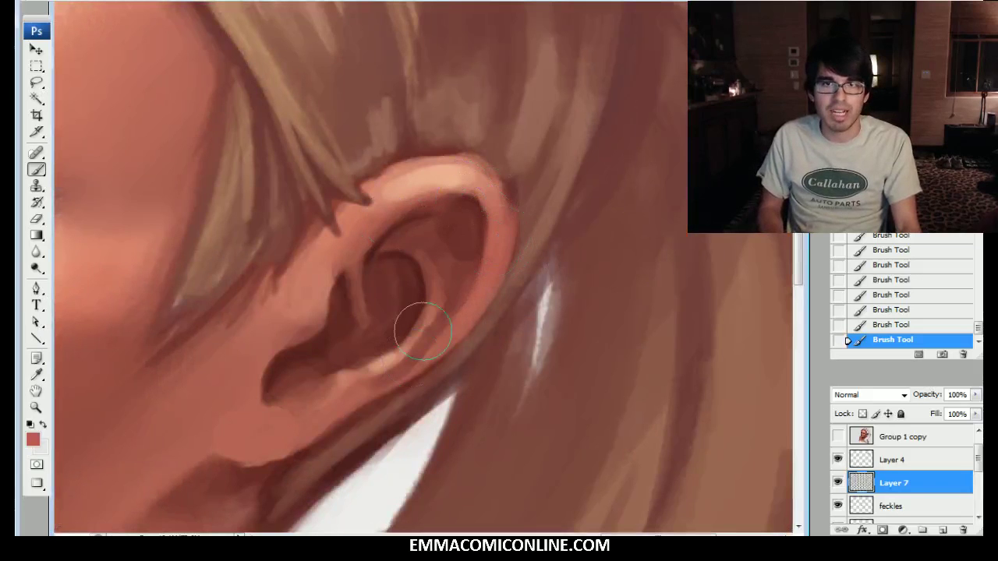
Step: Smooth the lower nose and nose tip by painting with reds sampled from around the nostril and tip
mouse_move(74, 312)
left_mouse_down()
mouse_move(360, 185)
mouse_move(776, 333)
left_mouse_up()
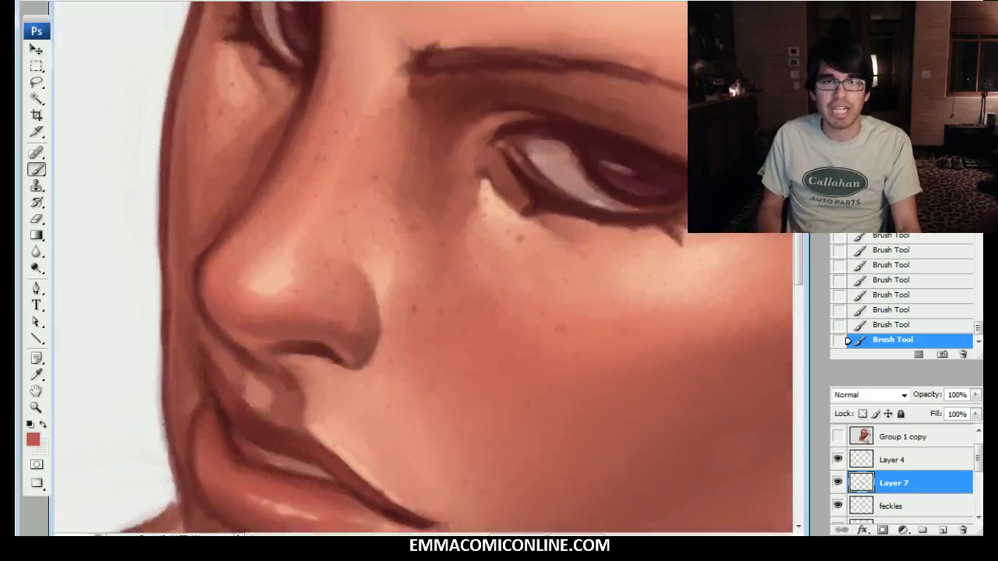
left_click(265, 340, "alt")
left_click_drag(243, 324, 278, 320)
left_click(255, 351, "alt")
key("[")
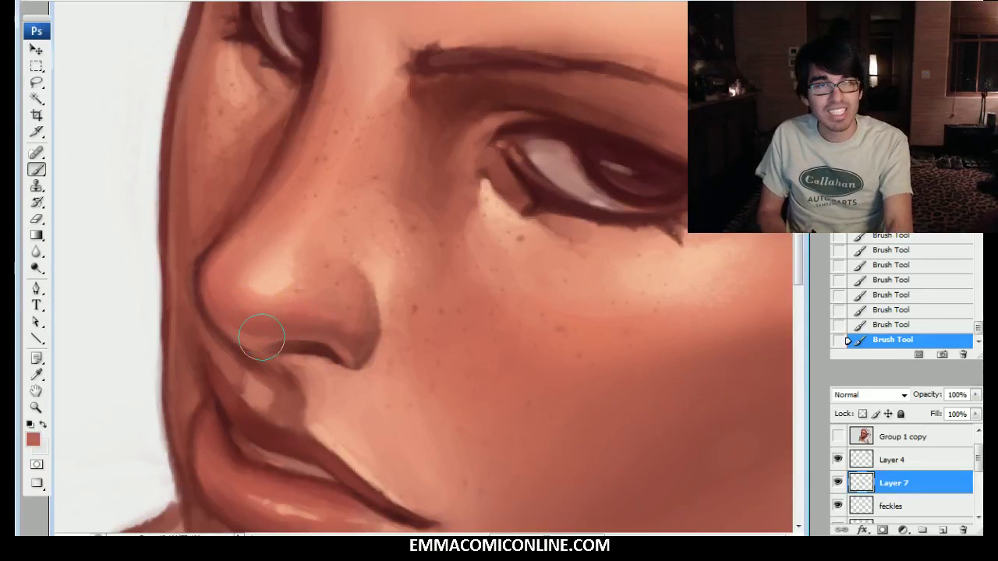
left_click(336, 330, "alt")
left_click(252, 279, "alt")
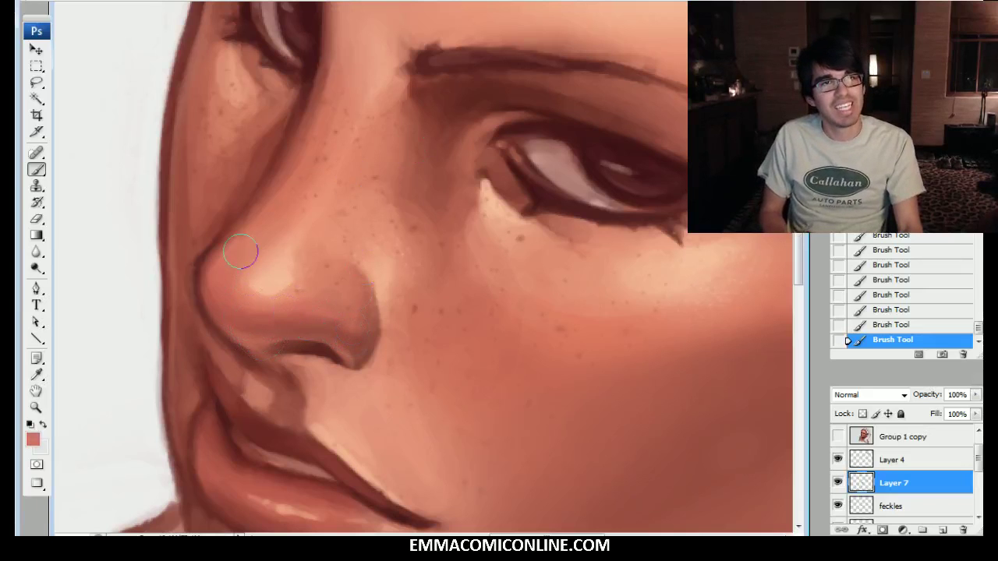
Step: Soften the upper nose bridge beside the far eye with a sampled light skin tone
scroll(261, 218, "up", 2)
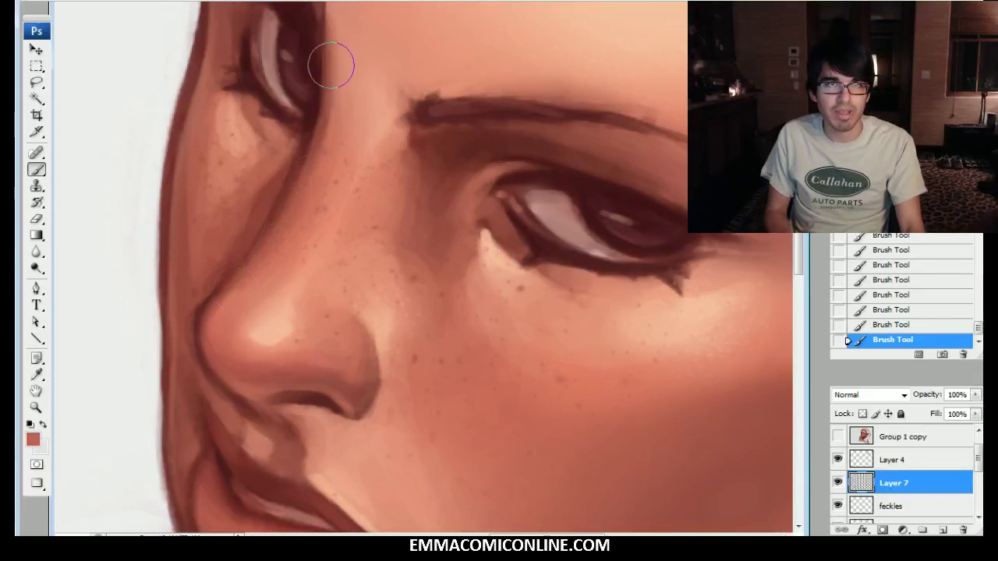
scroll(489, 34, "up", 7)
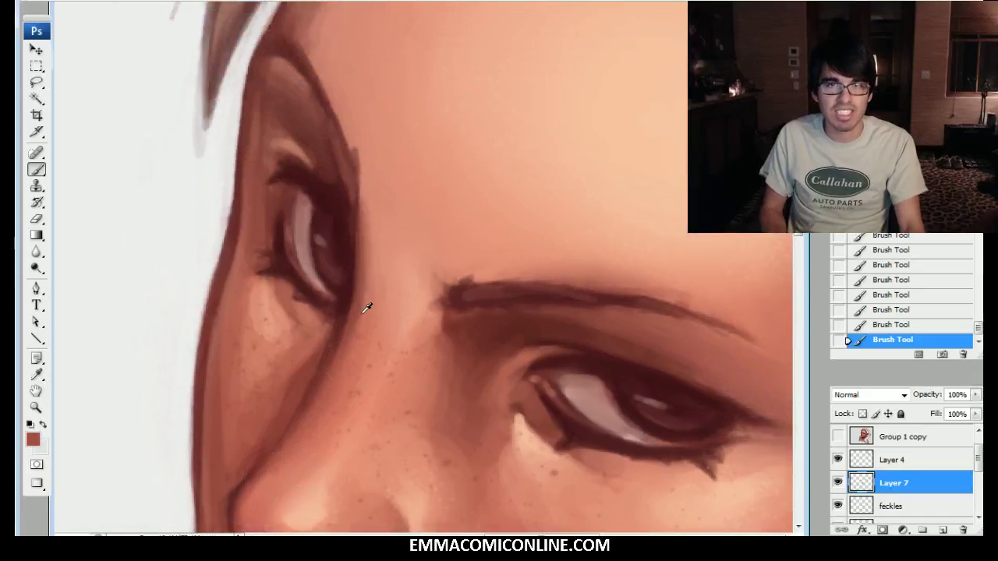
left_click(368, 311, "alt")
left_click(382, 309, "alt")
left_click_drag(372, 182, 378, 289)
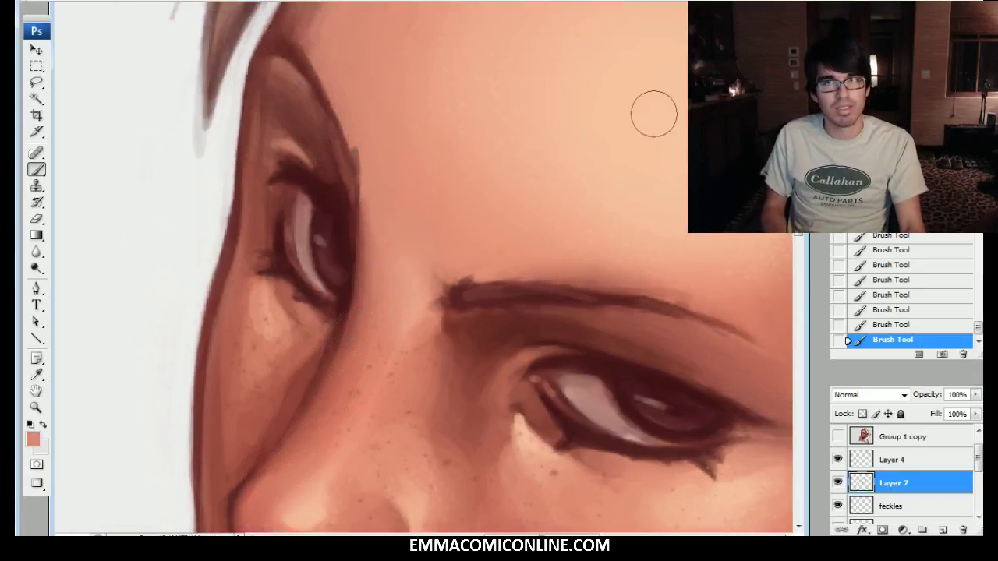
Step: Flip the canvas horizontally and bring the nose into view to check the shading
scroll(654, 114, "down", 6)
left_click_drag(468, 311, 435, 278)
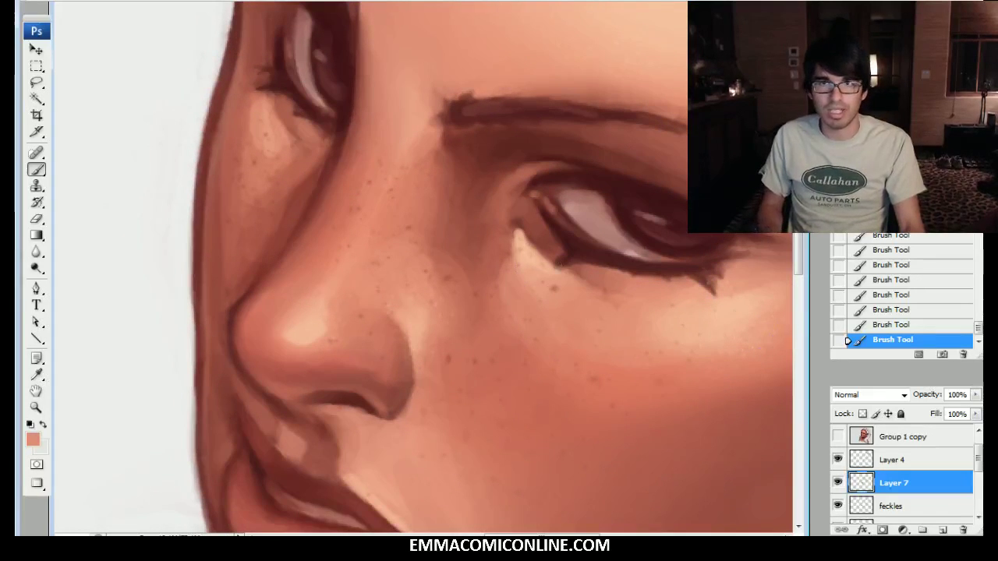
left_click_drag(751, 325, 735, 340)
key("ctrl+shift+h")
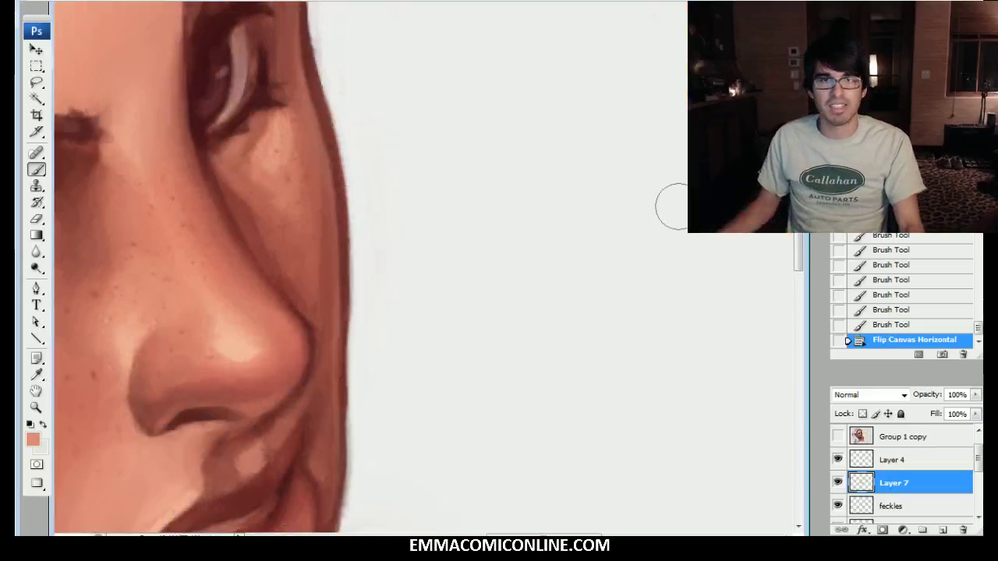
mouse_move(534, 317)
left_mouse_down()
mouse_move(686, 252)
mouse_move(659, 291)
left_mouse_up()
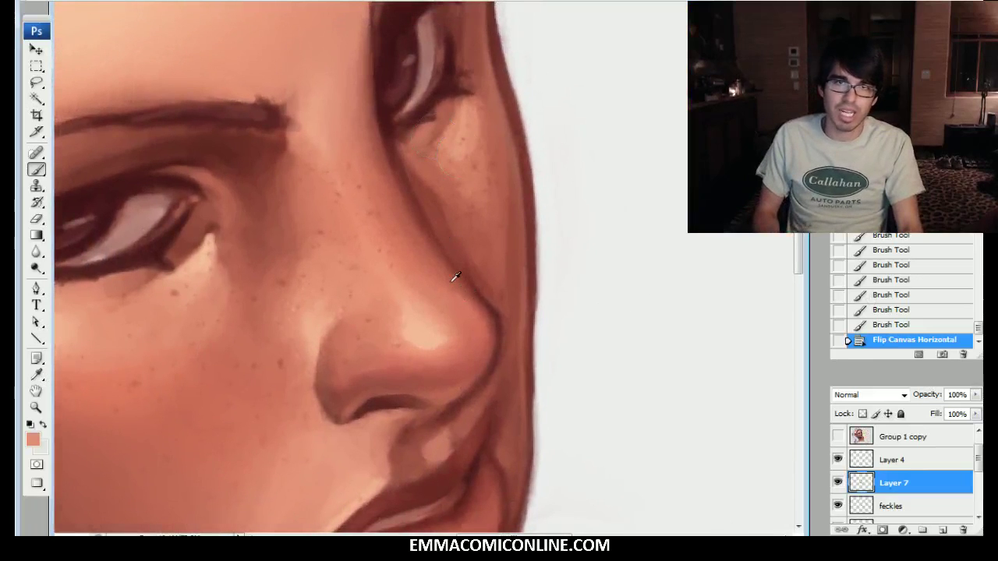
Step: Reinforce the far contour of the nose bridge with a sampled dark red and a smaller brush
left_click(489, 305, "alt")
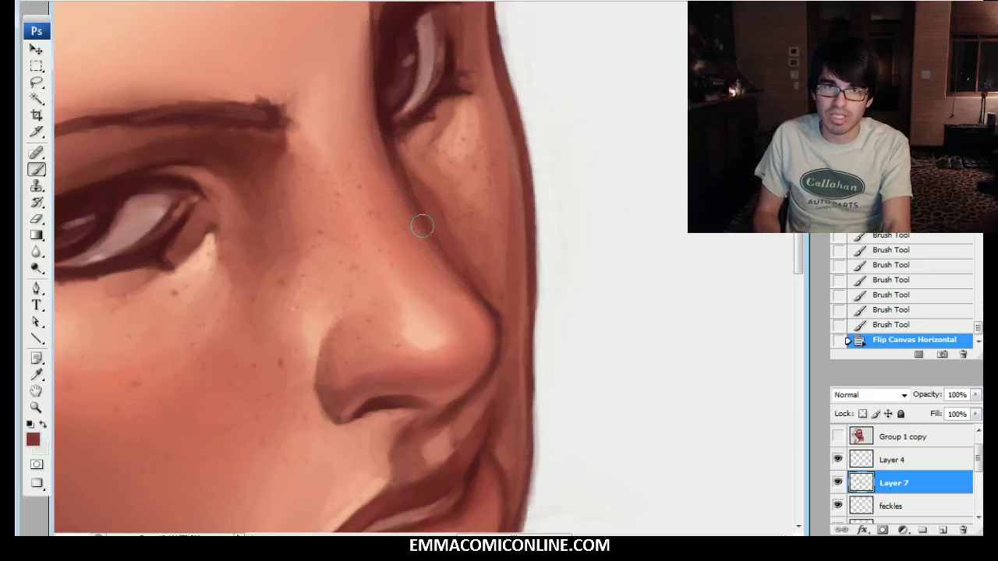
left_click_drag(423, 241, 454, 283)
mouse_move(416, 213)
left_mouse_down()
mouse_move(455, 299)
mouse_move(458, 290)
left_mouse_up()
left_click_drag(429, 236, 455, 286)
left_click_drag(413, 204, 450, 283)
Step: Refine the nose contour down to the tip by alternating sampled dark reds and lighter skin tones
left_click(444, 266, "alt")
left_click(463, 319, "alt")
left_click(438, 265, "alt")
left_click_drag(439, 251, 454, 287)
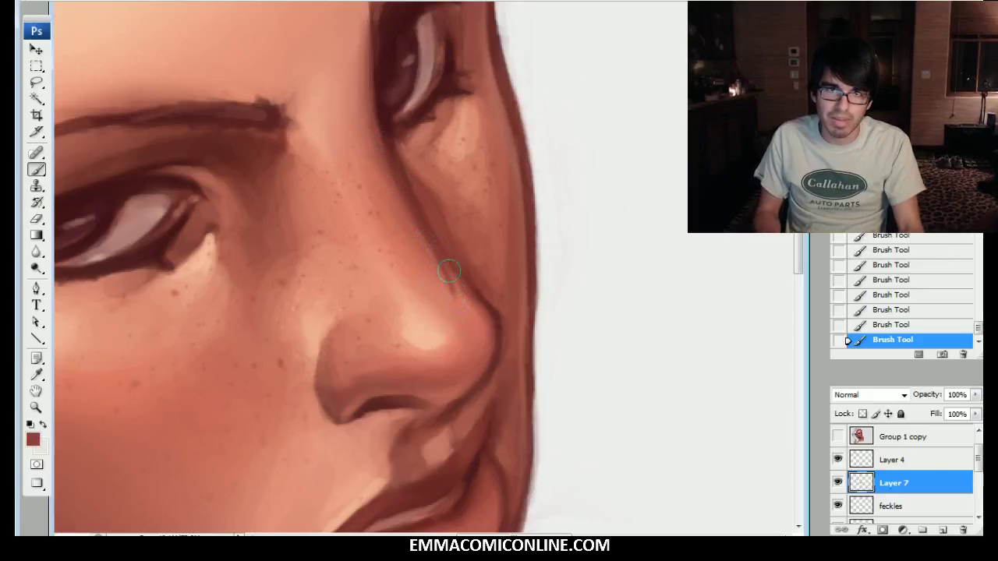
left_click(460, 312, "alt")
left_click(411, 226, "alt")
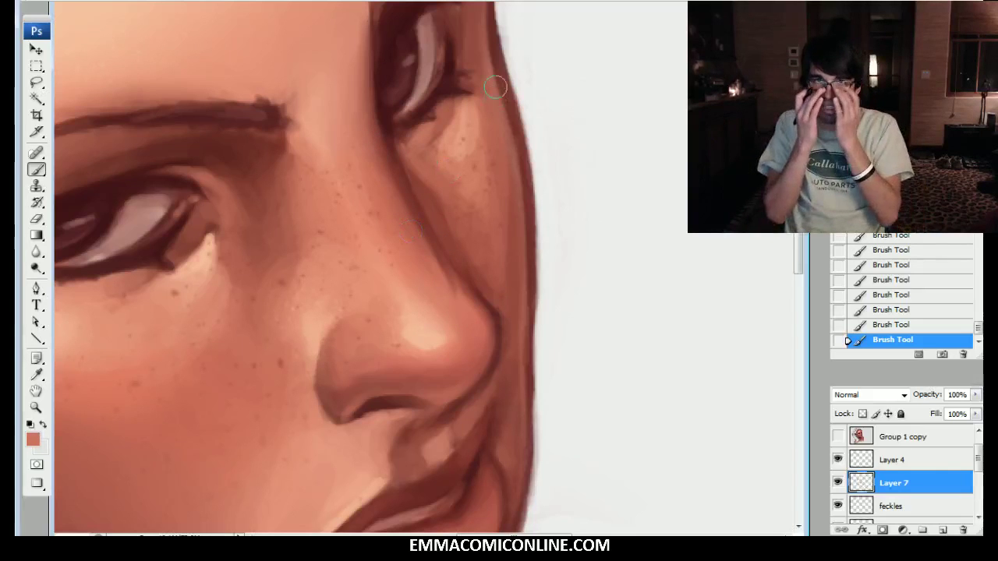
left_click(458, 312, "alt")
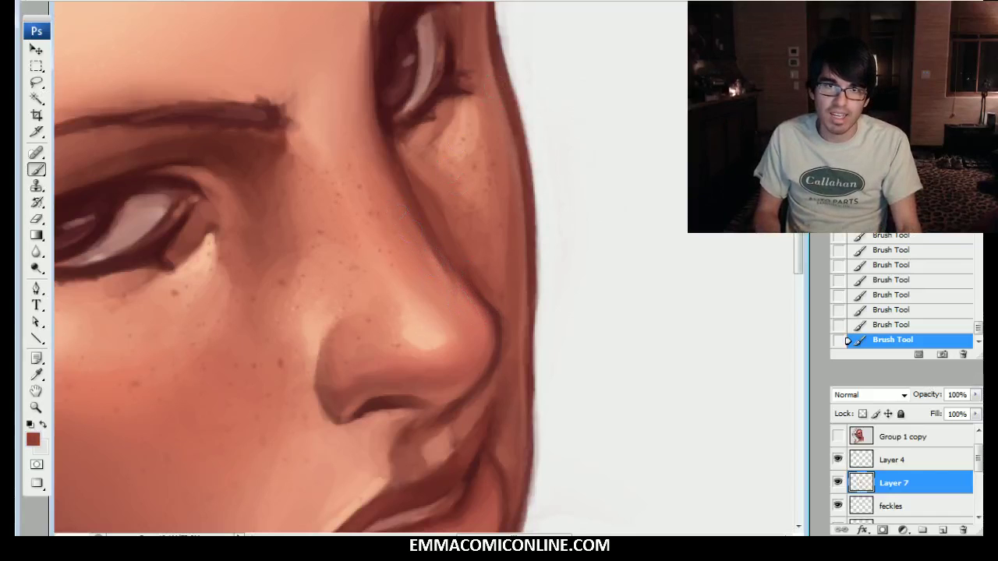
left_click(474, 335, "alt")
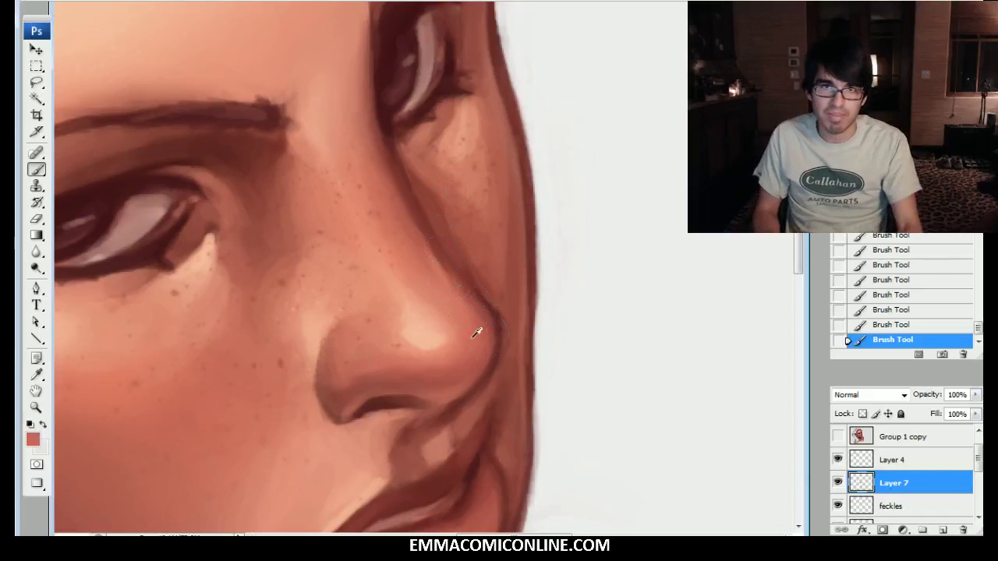
Step: Blend the shaded side of the nose bridge with larger strokes of reds sampled along the bridge and tip
left_click_drag(422, 239, 445, 289)
left_click_drag(399, 208, 442, 291)
left_click(439, 290, "alt")
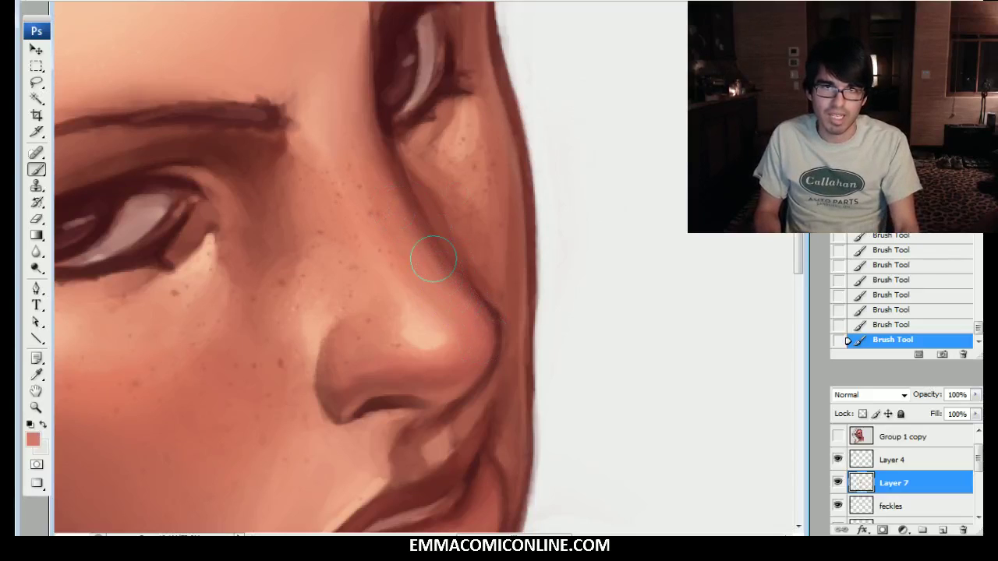
left_click(425, 238, "alt")
left_click(460, 310, "alt")
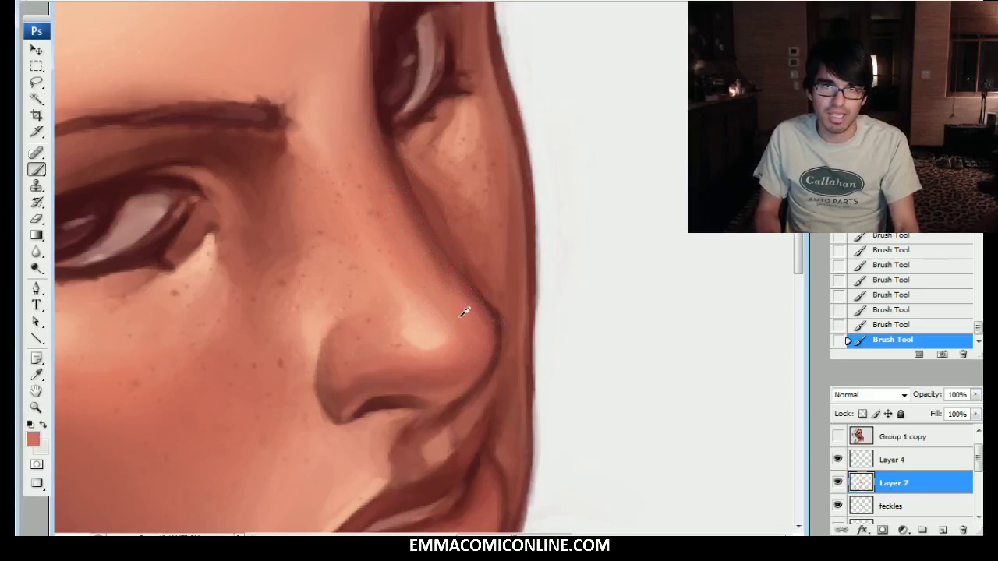
left_click_drag(407, 228, 439, 273)
left_click(472, 294, "alt")
left_click(476, 302, "alt")
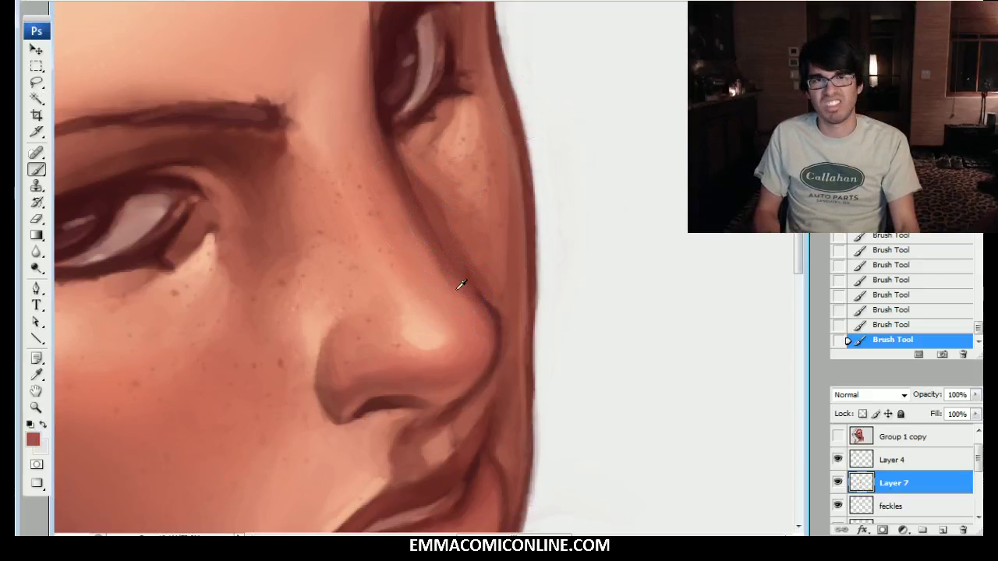
left_click(393, 167, "alt")
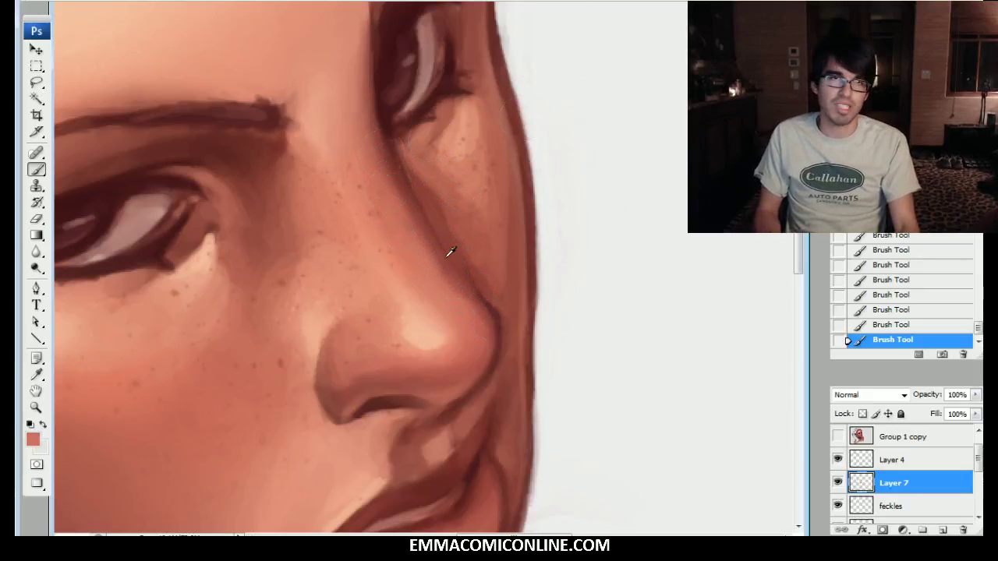
Step: Step back four brush strokes and restore them to compare the nose bridge shading
left_click(925, 281)
left_click(461, 278, "alt")
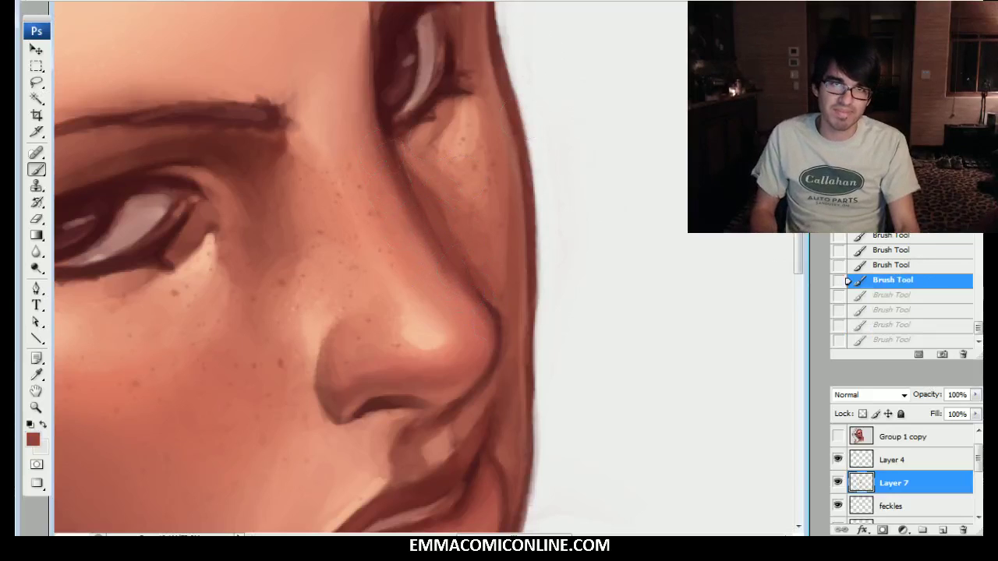
key("ctrl+shift+z")
key("ctrl+shift+z")
key("ctrl+shift+z")
key("ctrl+shift+z")
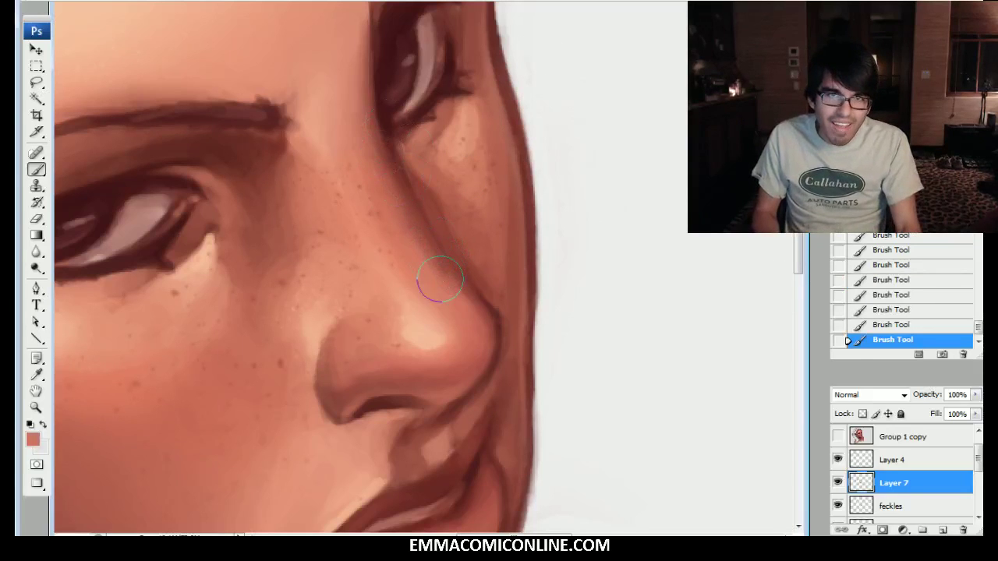
Step: Smooth the transition from the nose bridge to the tip with sampled reds, and view the whole face
left_click(473, 298, "alt")
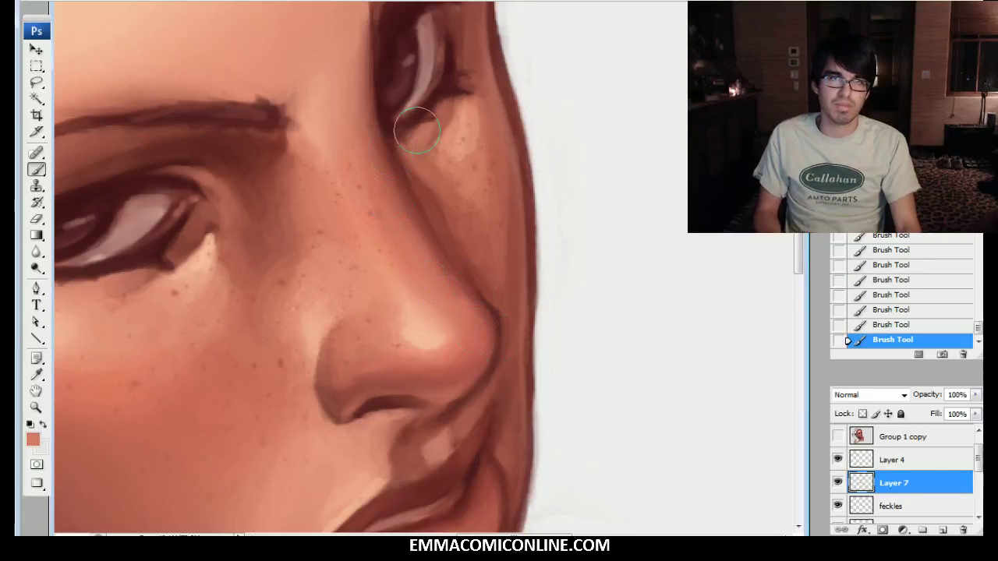
left_click(472, 315, "alt")
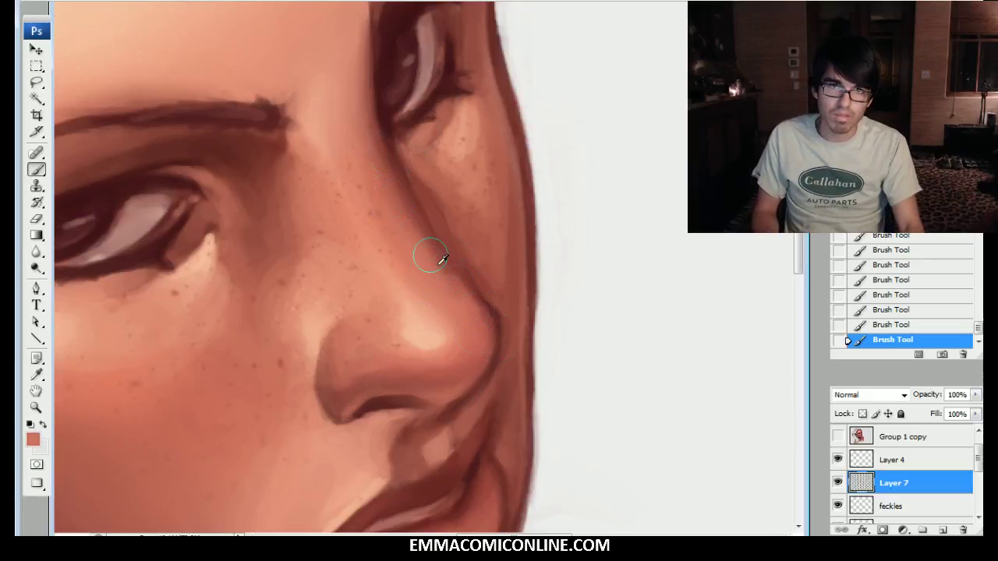
left_click(477, 319, "alt")
left_click(473, 320, "alt")
left_click(471, 322, "alt")
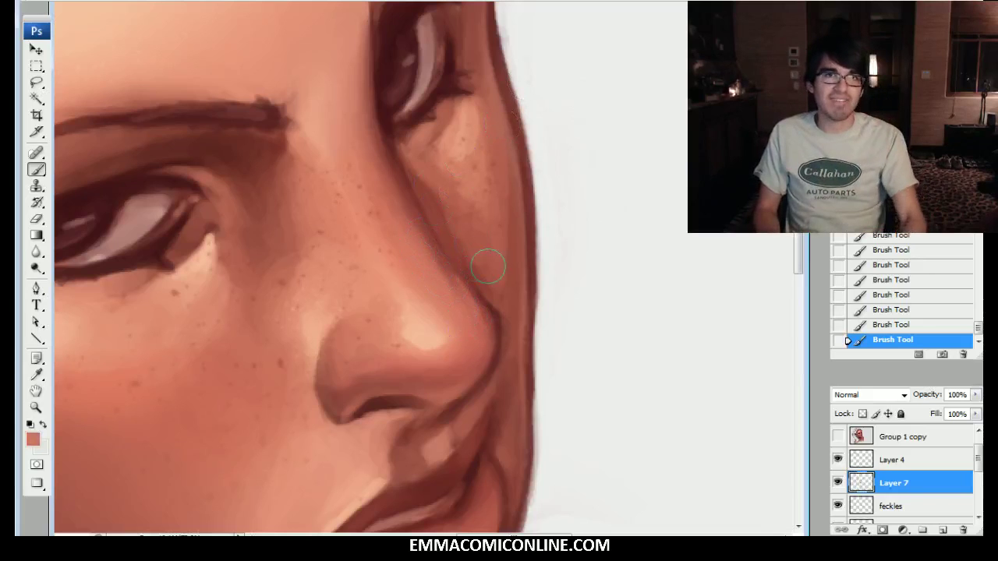
left_click(488, 321, "alt")
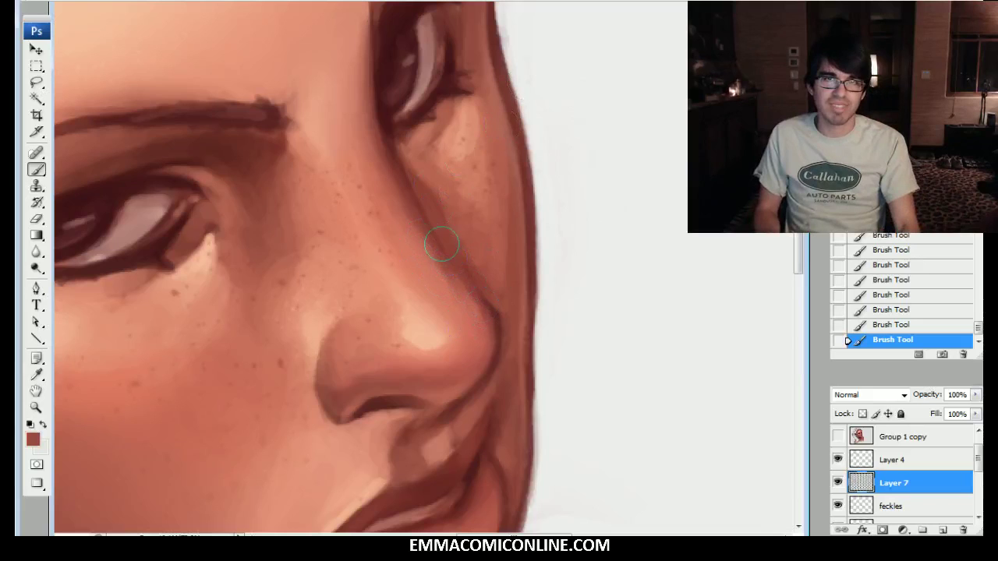
key("ctrl+minus")
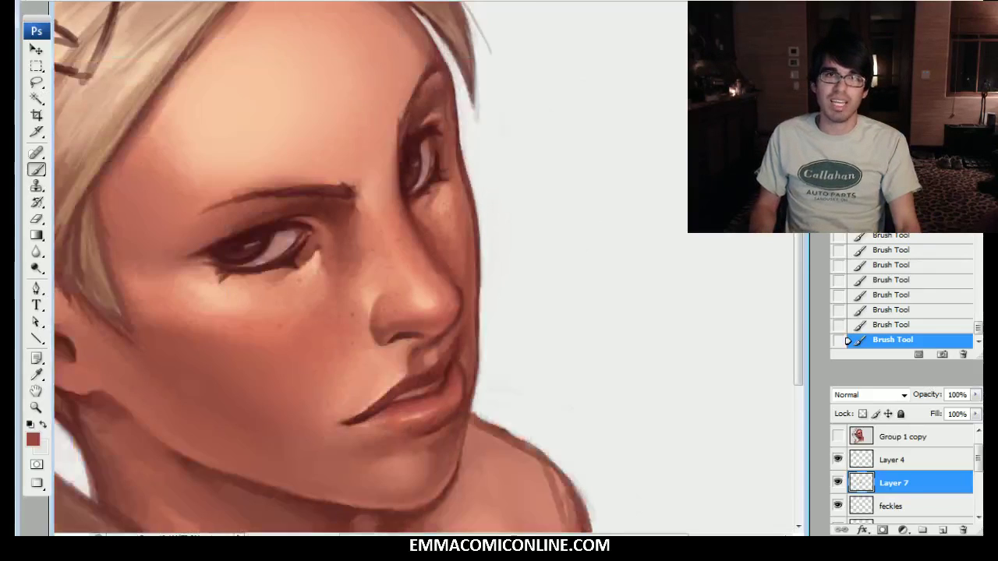
Step: Paint dark red strokes along the shaded side of the nose bridge, up toward the inner corner of the far eye
key("ctrl+minus")
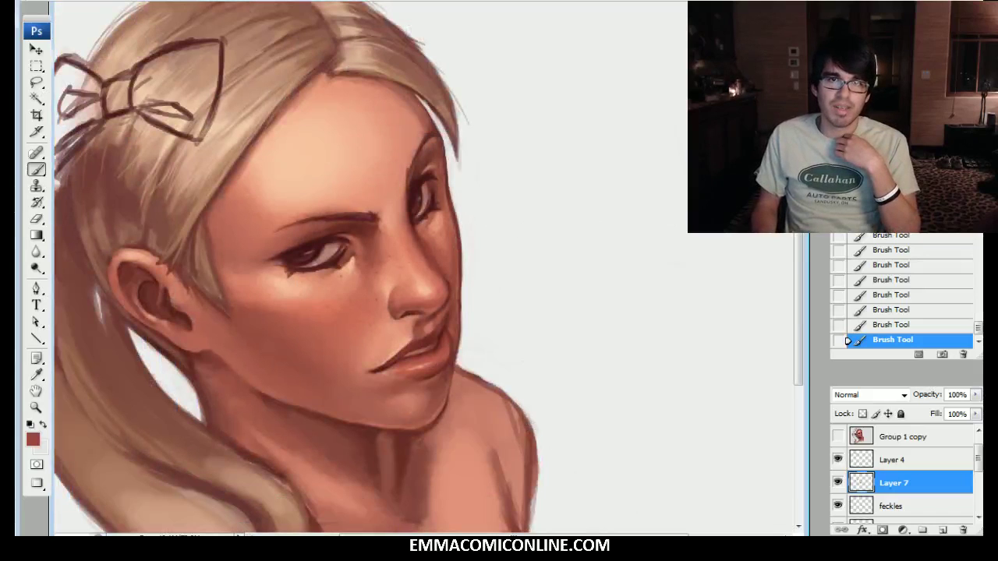
key("ctrl+plus")
key("ctrl+plus")
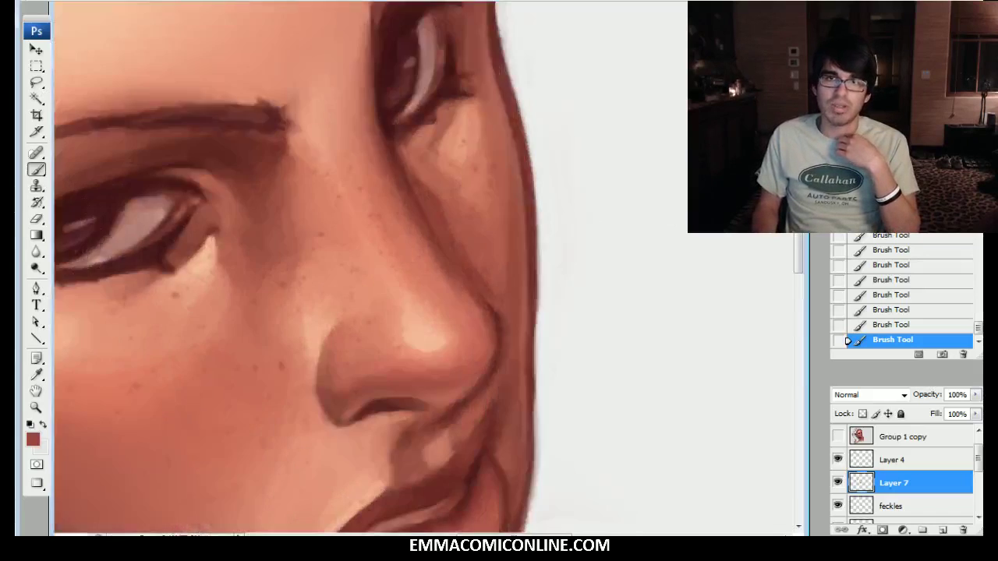
scroll(410, 268, "down", 1)
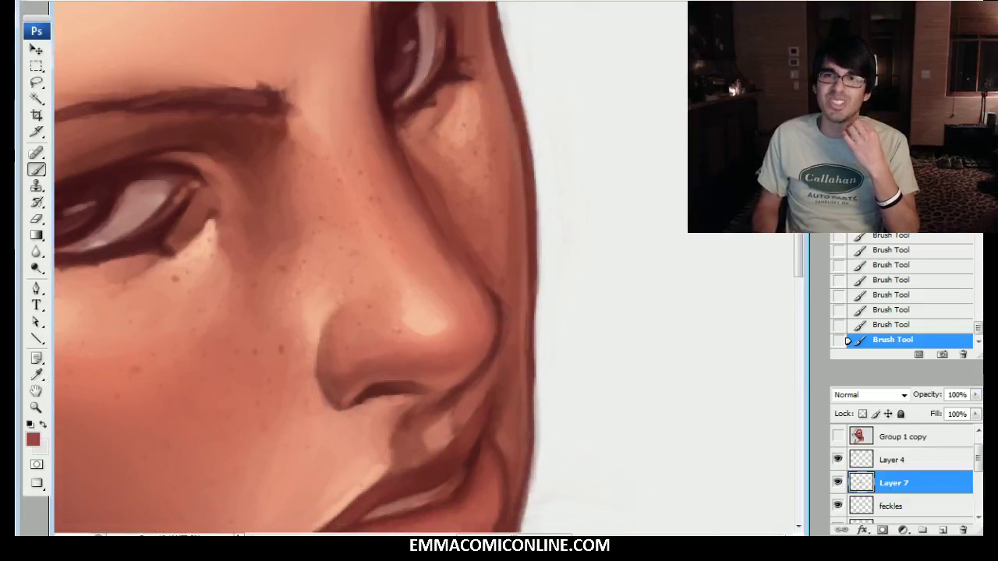
key("ctrl+minus")
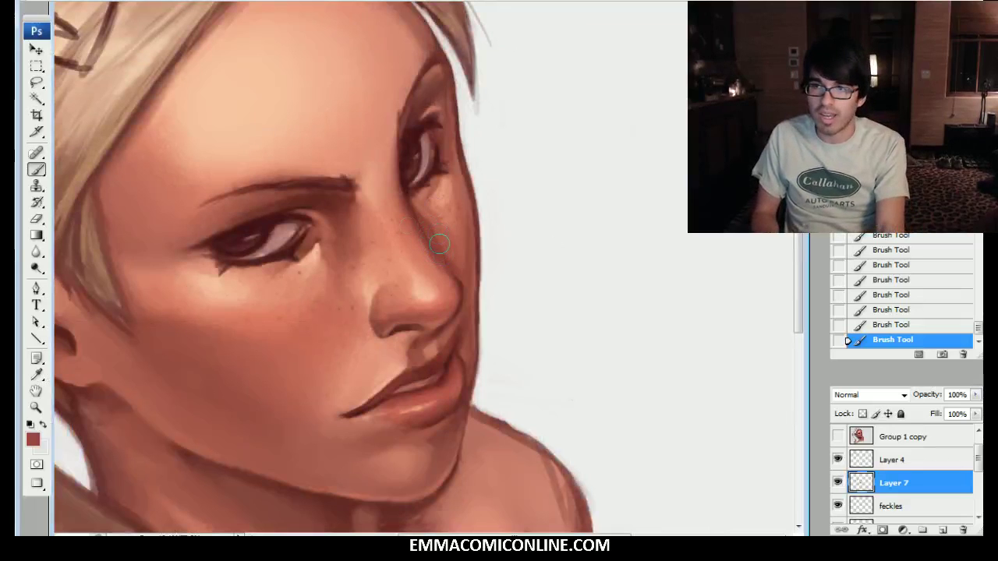
left_click_drag(413, 216, 436, 256)
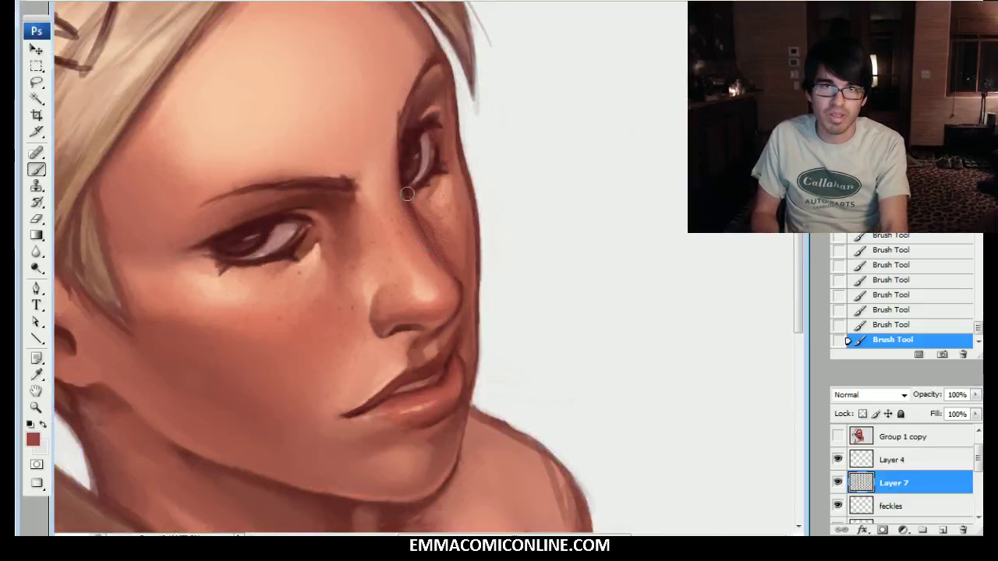
mouse_move(418, 221)
left_mouse_down()
mouse_move(430, 244)
mouse_move(403, 172)
mouse_move(432, 226)
mouse_move(405, 175)
left_mouse_up()
Step: Blend the upper nose bridge with sampled reds and deepen its edge beside the far eye with a dark maroon
left_click(435, 221, "alt")
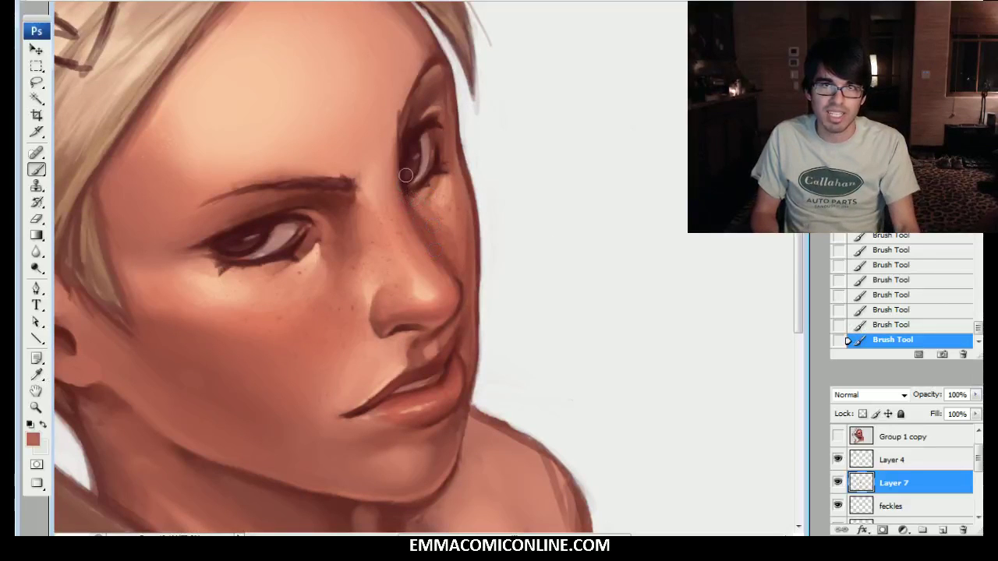
left_click(425, 242, "alt")
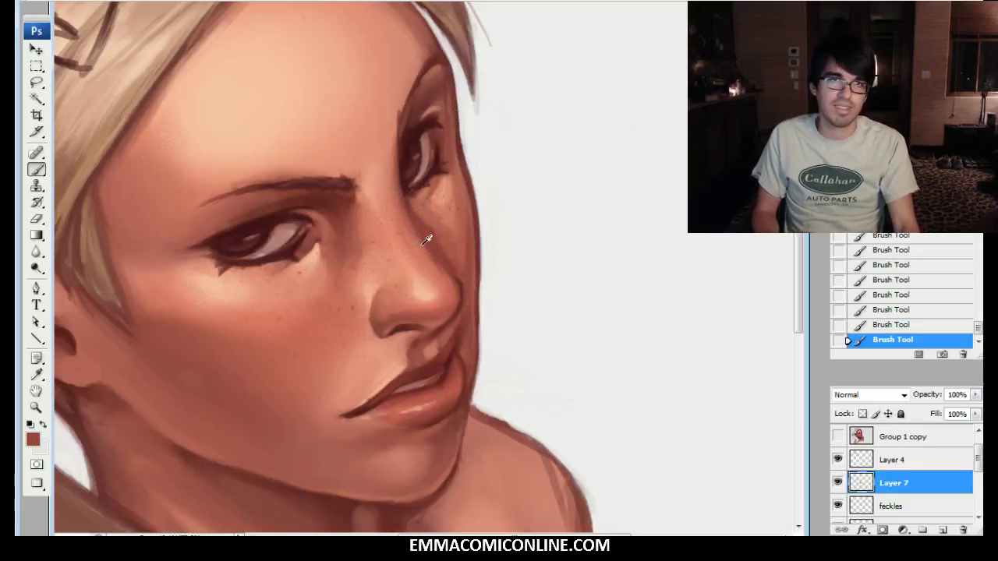
left_click_drag(412, 214, 410, 211)
left_click_drag(400, 177, 406, 201)
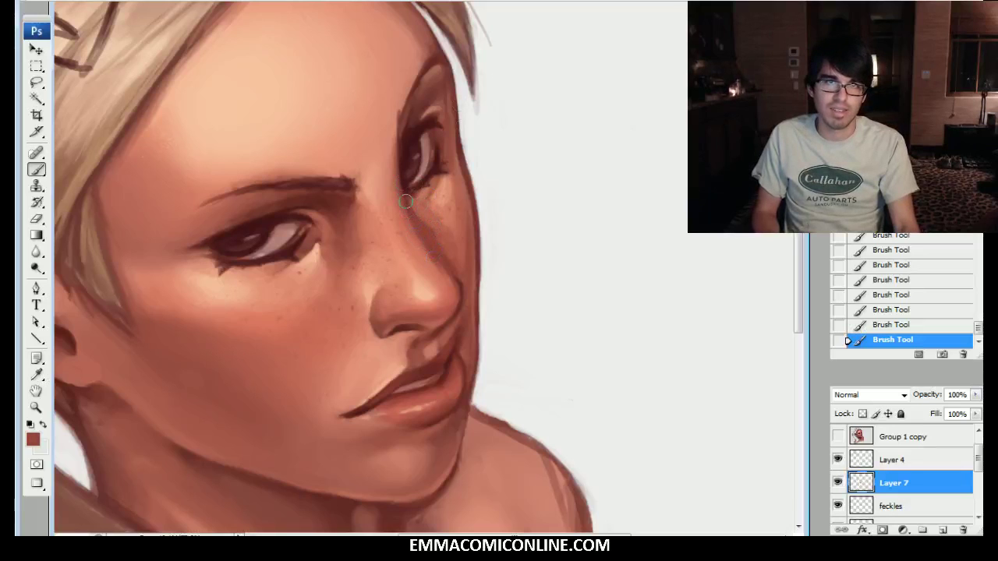
left_click(409, 171, "alt")
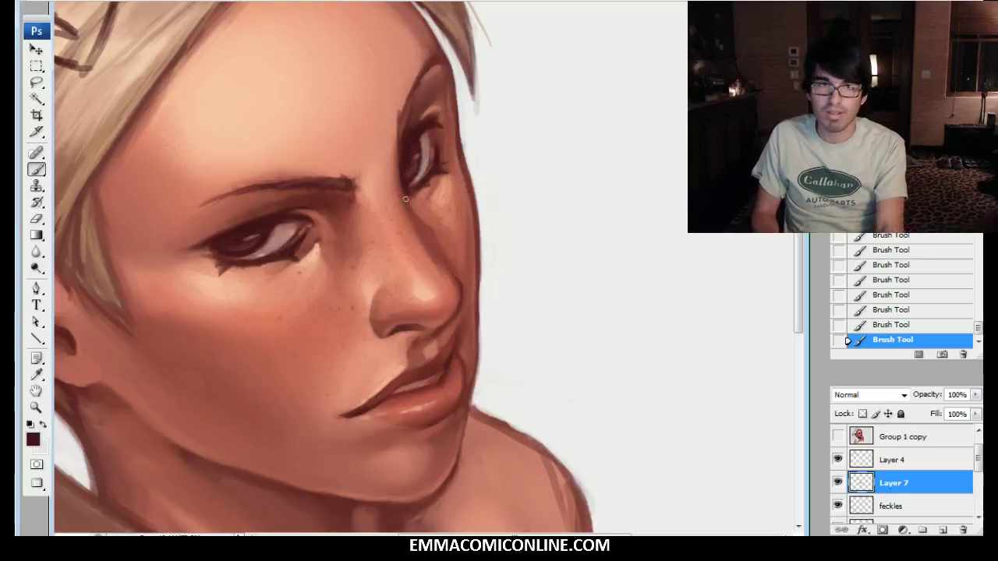
left_click_drag(406, 204, 401, 170)
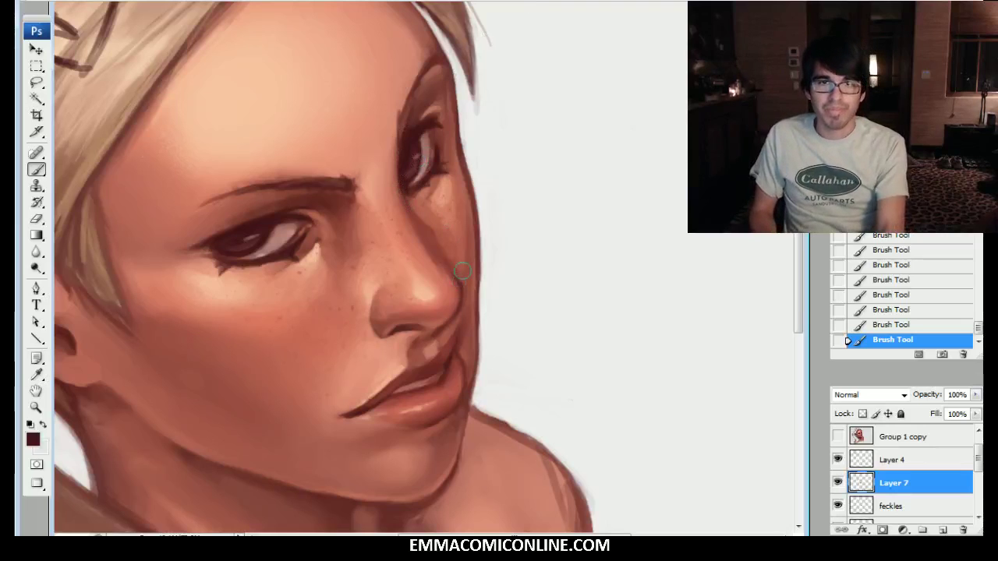
Step: Try shading the nose tip with sampled reds, and step back six brush strokes in the history
left_click(421, 325, "alt")
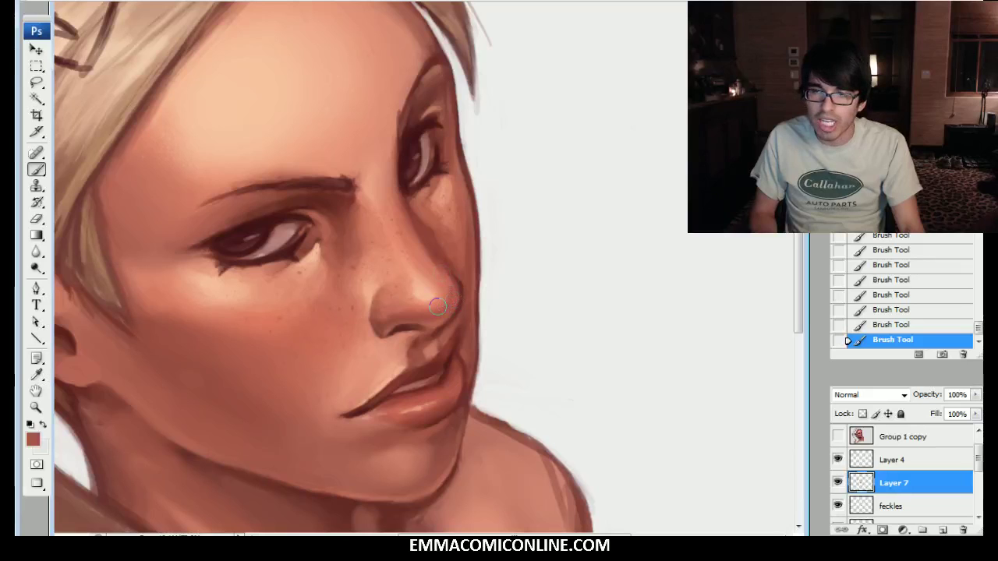
left_click(439, 297, "alt")
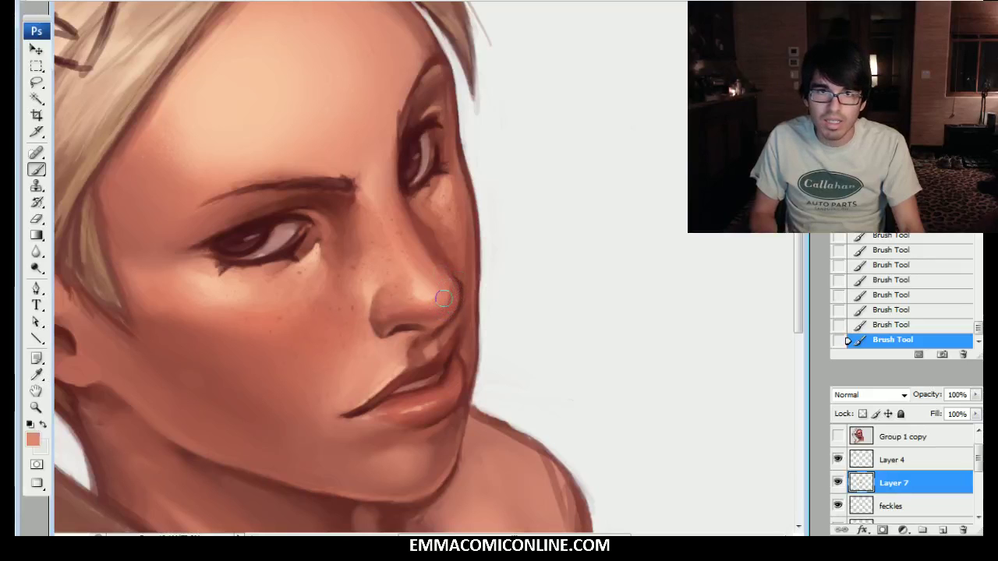
left_click(893, 280)
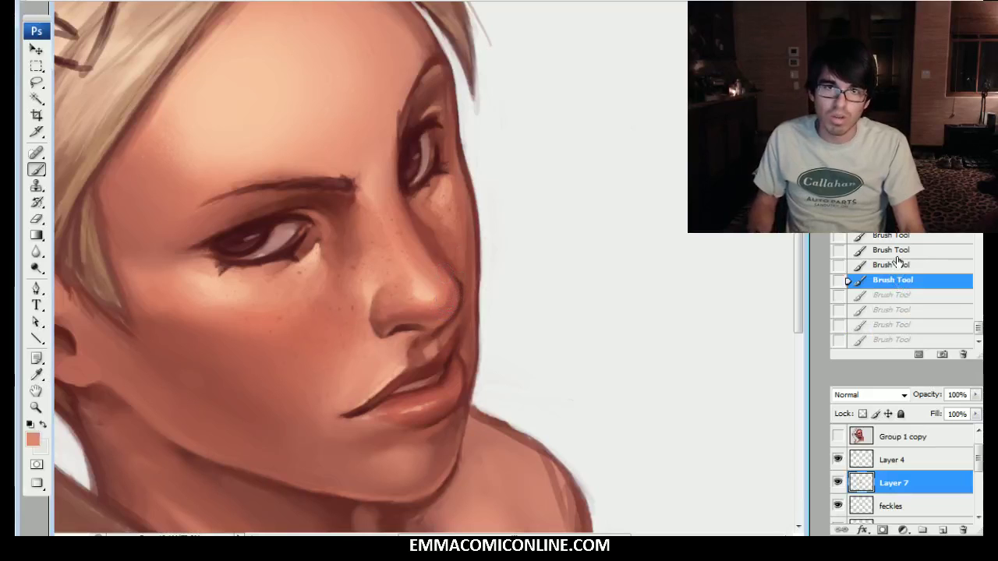
left_click(892, 265)
left_click(893, 249)
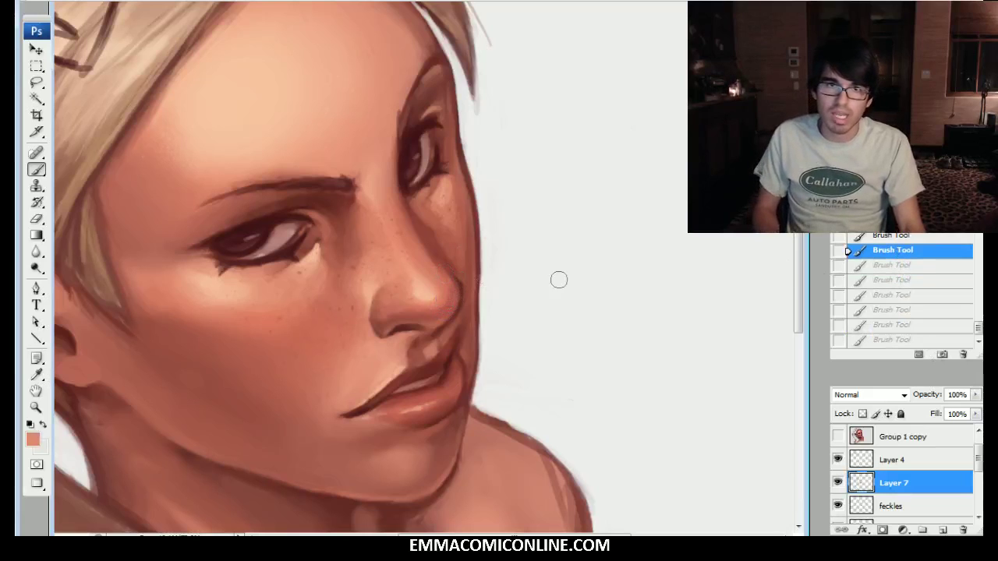
Step: Repaint the rounded shading of the nose tip, alternating darker and lighter reds sampled around it
left_click_drag(447, 287, 446, 296)
left_click(452, 312, "alt")
left_click(442, 312, "alt")
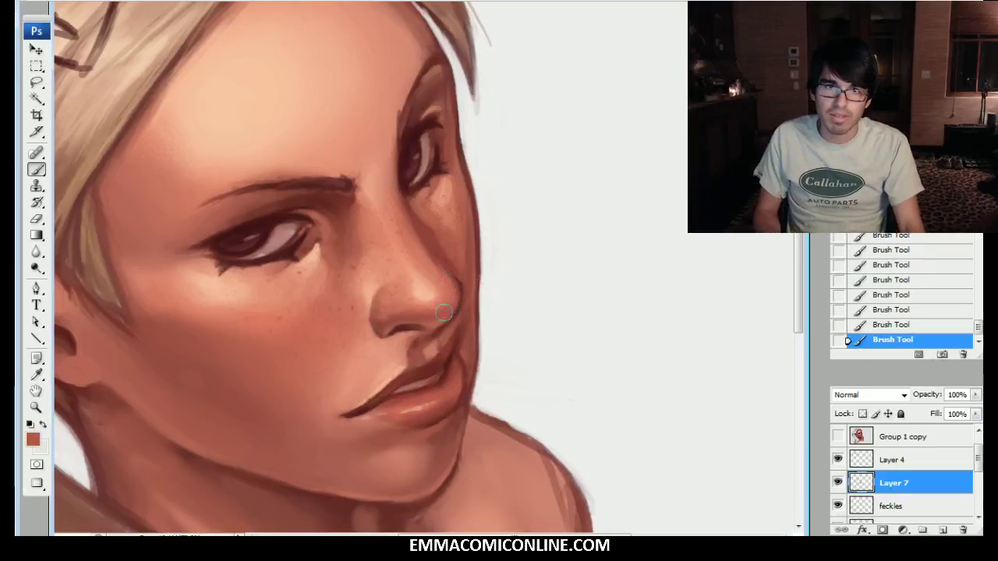
left_click(446, 282, "alt")
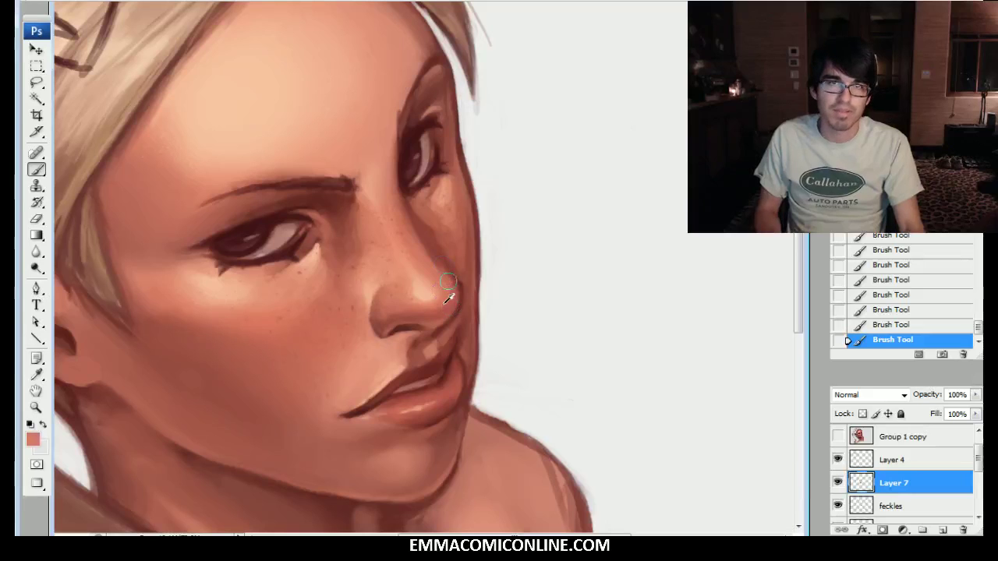
left_click(456, 303, "alt")
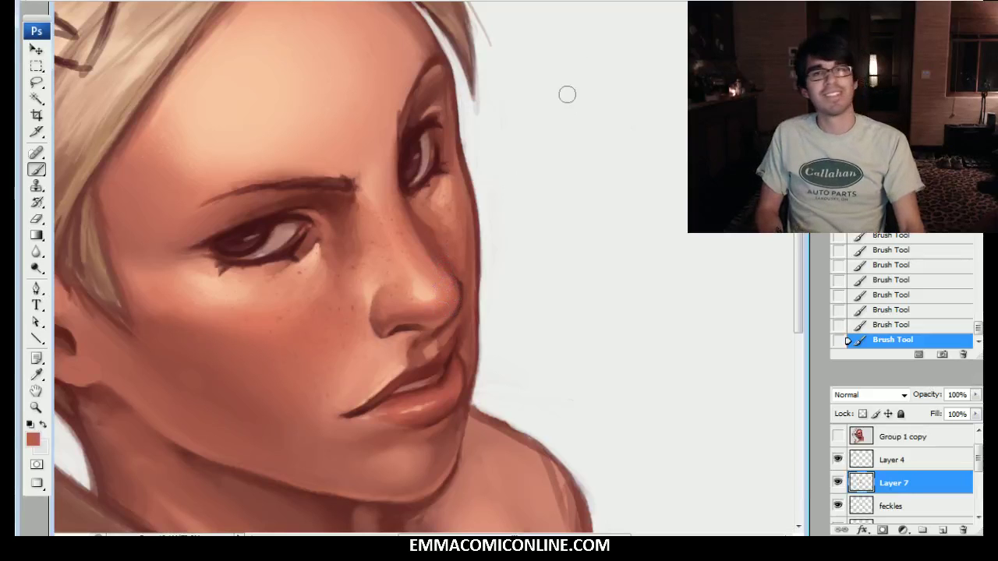
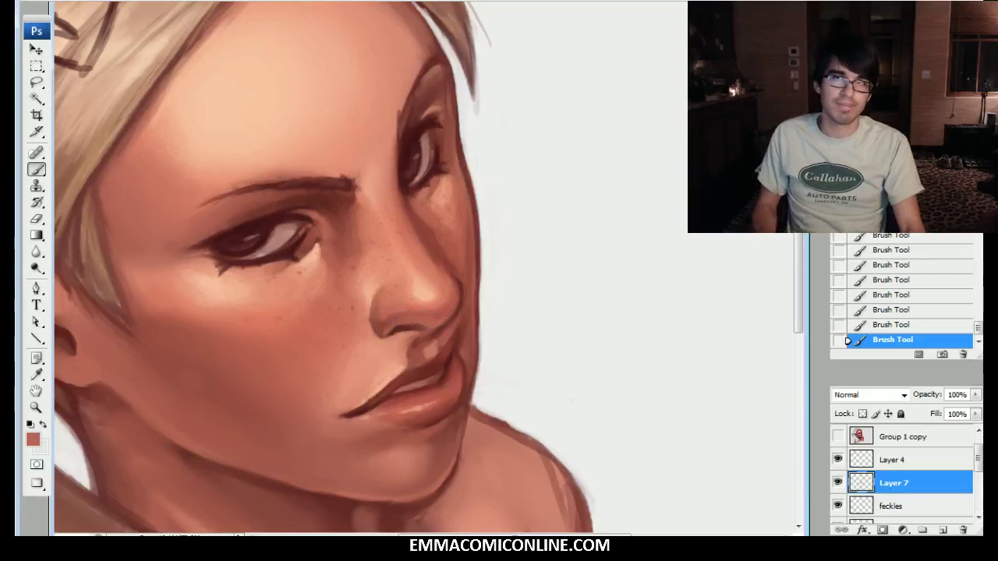
Step: Hide and show Layer 7 to compare the nose before and after repainting, including at close range
left_click_drag(406, 324, 421, 316)
left_click(838, 481)
left_click(838, 481)
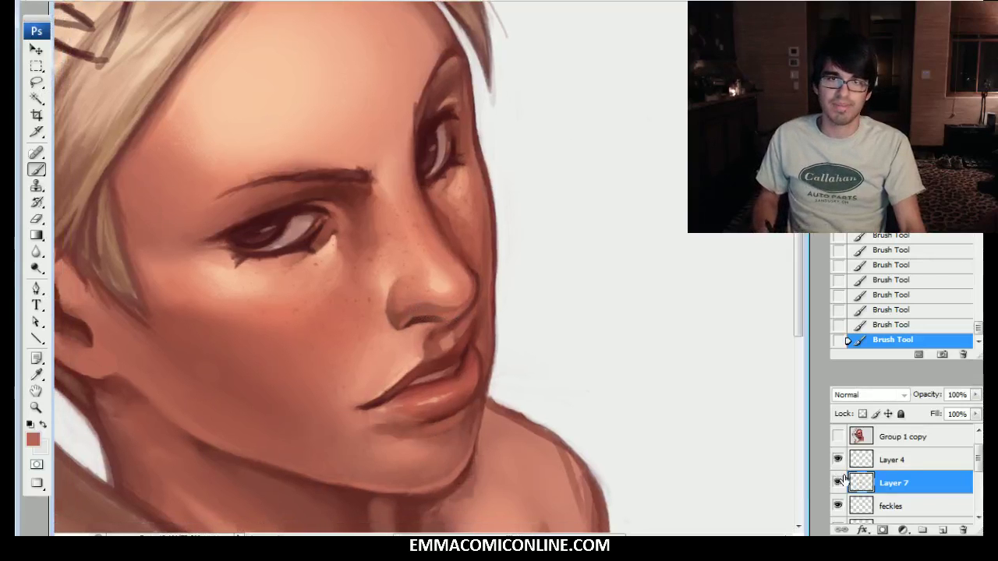
key("ctrl+plus")
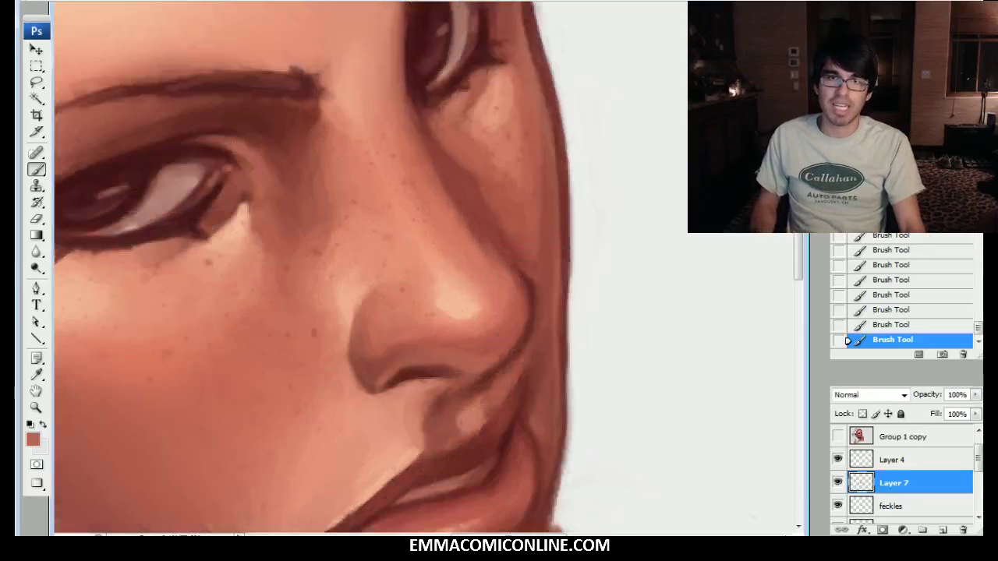
left_click(839, 481)
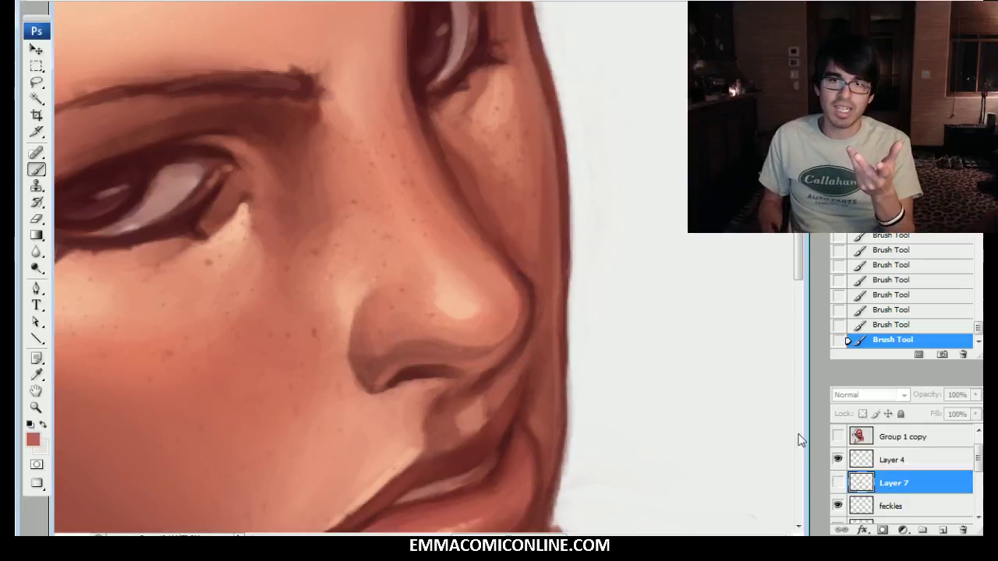
left_click(838, 481)
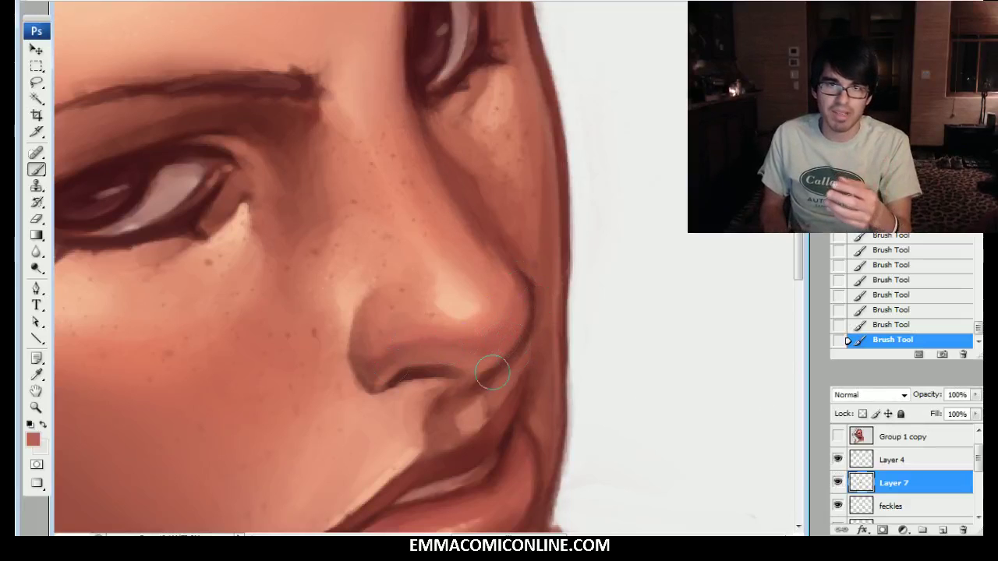
Step: Erase a narrow strip of paint along the outer edge of the nose tip with a much smaller eraser
key("period")
key("bracketleft")
key("bracketleft")
key("bracketleft")
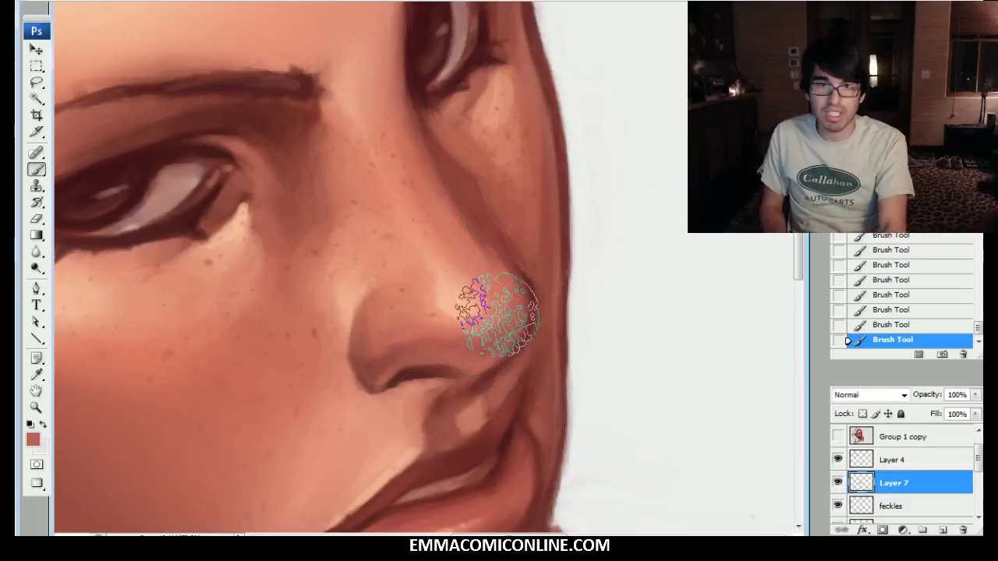
key("bracketleft")
key("bracketleft")
key("bracketleft")
key("bracketleft")
key("bracketleft")
key("bracketleft")
left_click_drag(532, 315, 519, 353)
key("bracketright")
key("bracketright")
key("bracketright")
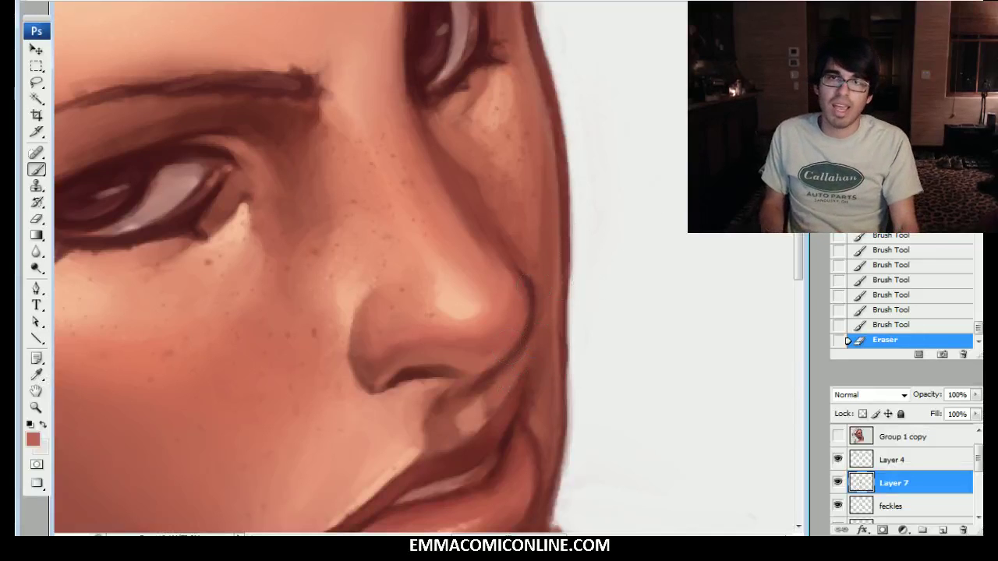
Step: Choose the RENDERER brush and sample the dark red of the nostril shadow
left_click_drag(436, 272, 453, 257)
right_click(619, 351)
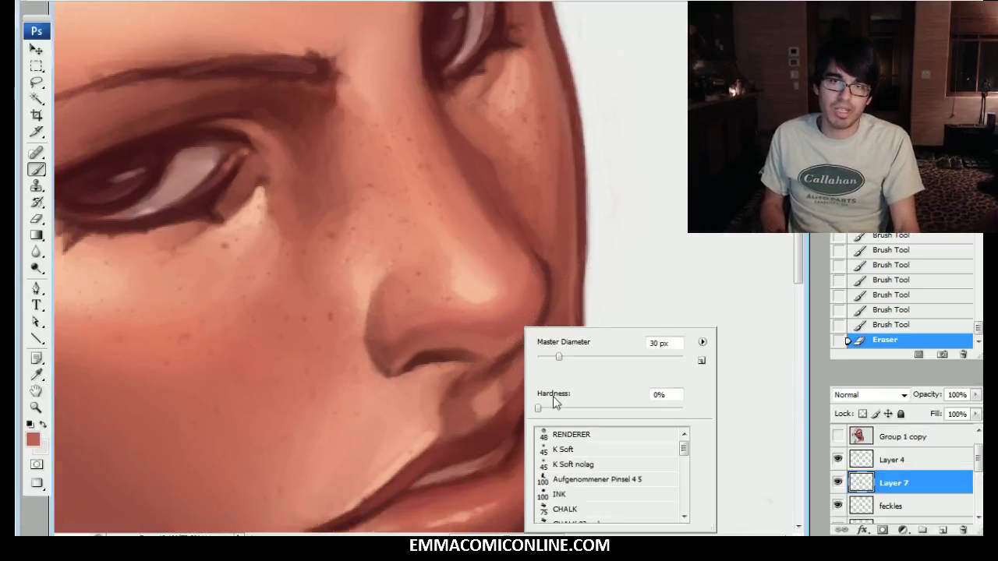
left_click(568, 434)
left_click(729, 303)
left_click(446, 363, "alt")
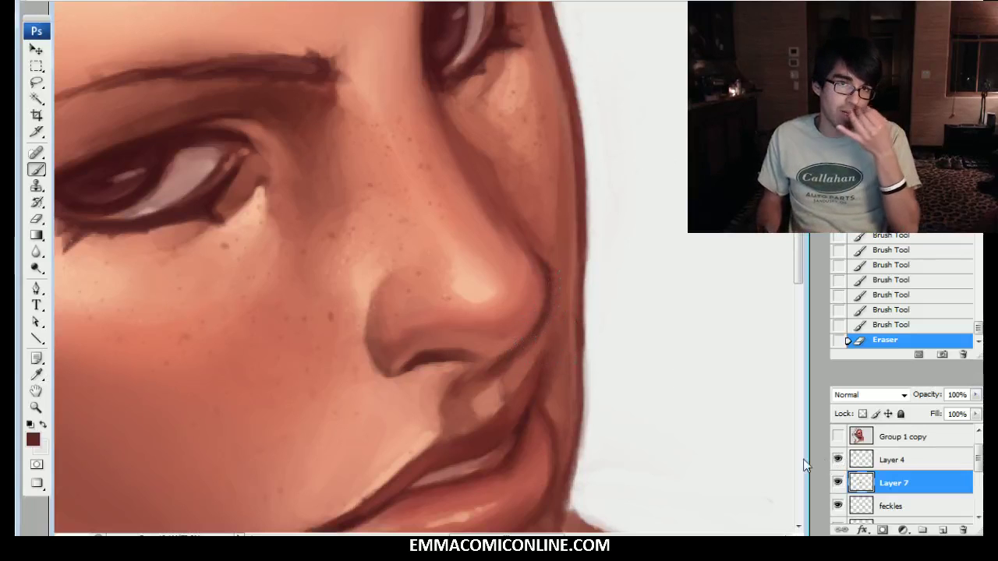
Step: Compare the nose with Layer 7 hidden and shown, and darken the contour beneath and around the nose tip
left_click(835, 481)
left_click(835, 480)
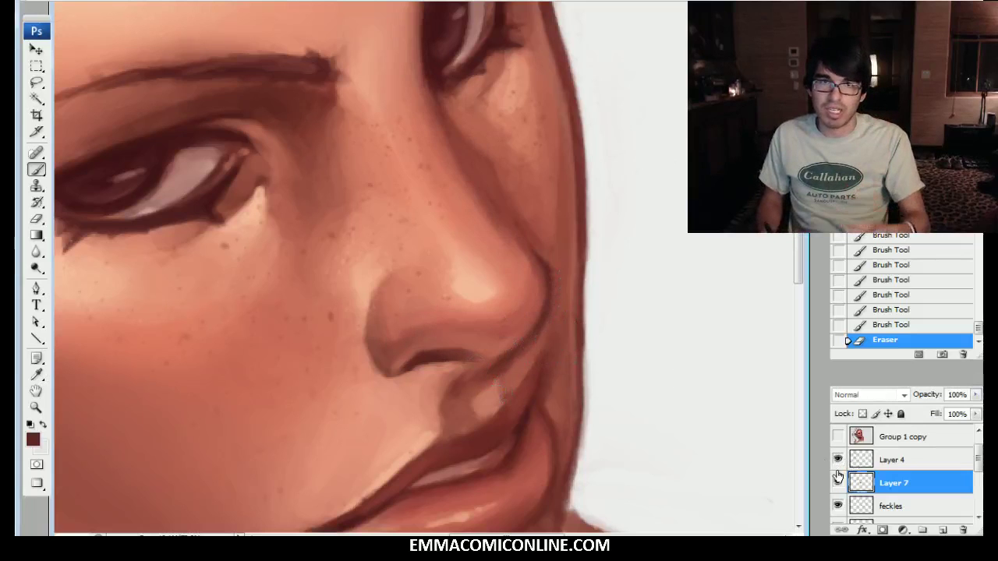
mouse_move(498, 371)
left_mouse_down()
mouse_move(541, 329)
mouse_move(506, 368)
mouse_move(548, 296)
mouse_move(524, 364)
mouse_move(545, 320)
left_mouse_up()
key("bracketleft")
left_click_drag(538, 339, 551, 296)
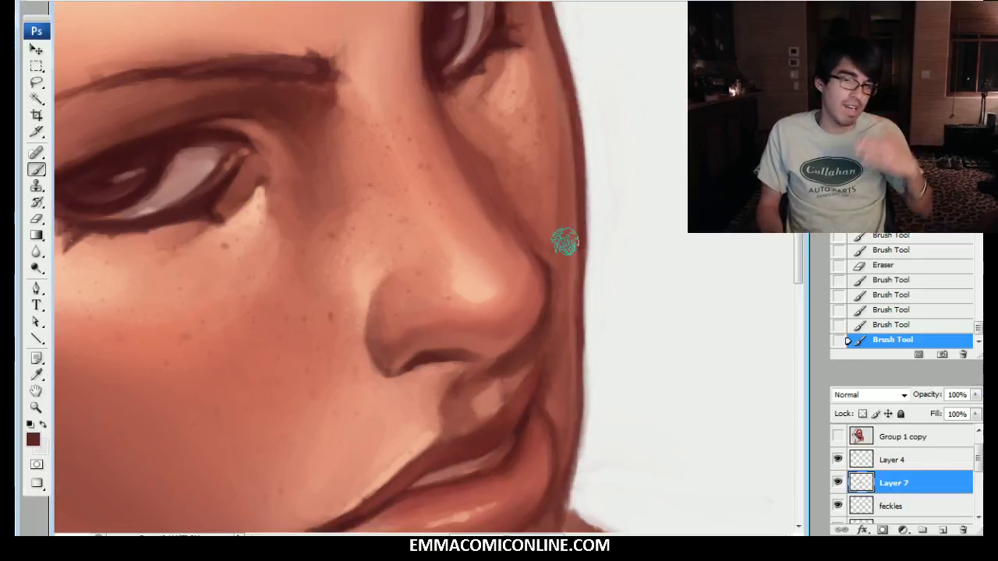
Step: Refine the shadow below the nose tip with a newly sampled dark red, checking it against the whole face
left_click_drag(556, 319, 571, 334)
left_click(597, 188, "alt")
mouse_move(531, 374)
left_mouse_down()
mouse_move(565, 315)
mouse_move(537, 369)
mouse_move(556, 338)
left_mouse_up()
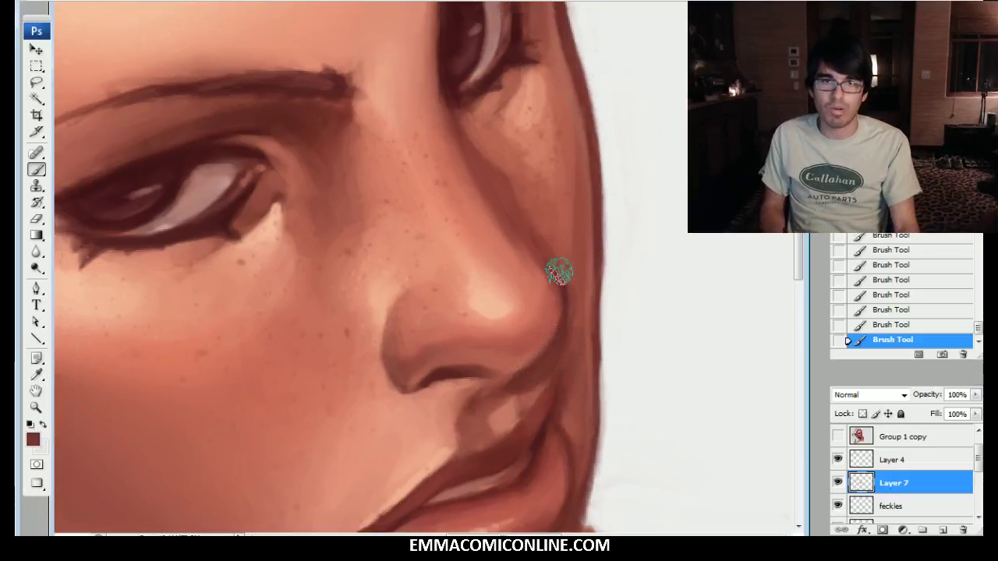
key("ctrl+minus")
key("ctrl+minus")
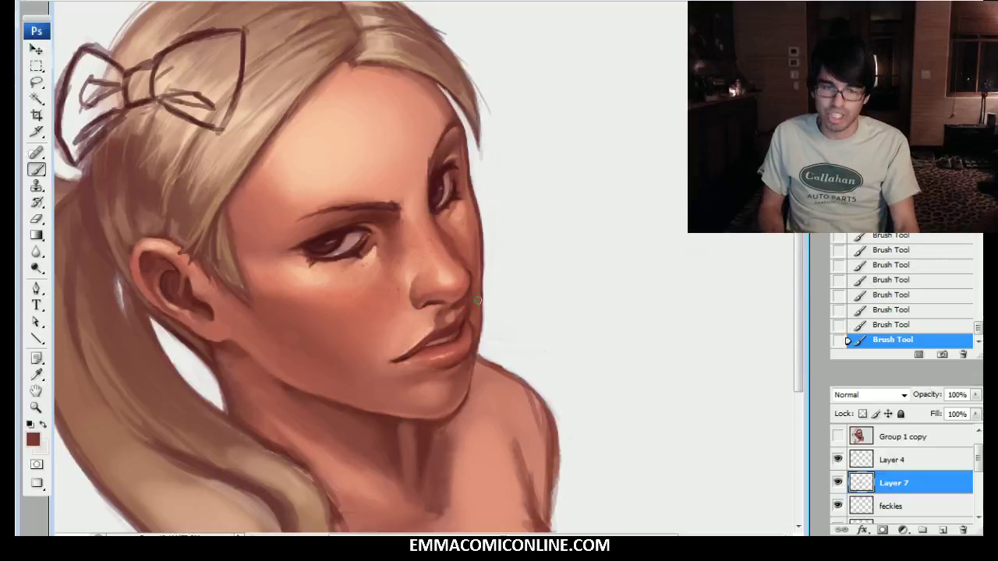
left_click_drag(462, 305, 470, 290)
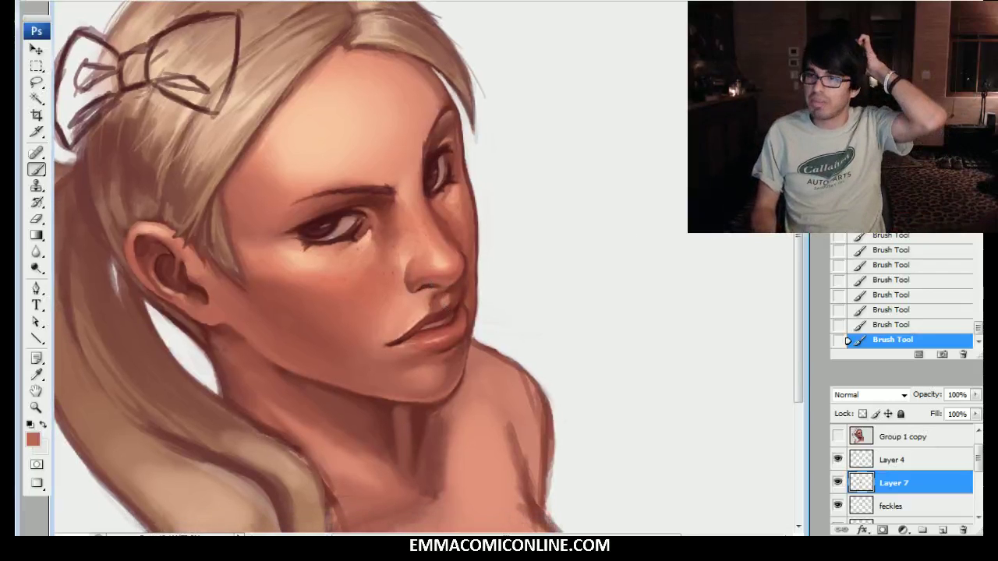
Step: Sample the skin tones below the nostril and soften the area between the nose and upper lip on Layer 7
left_click_drag(328, 280, 344, 275)
key("ctrl+plus")
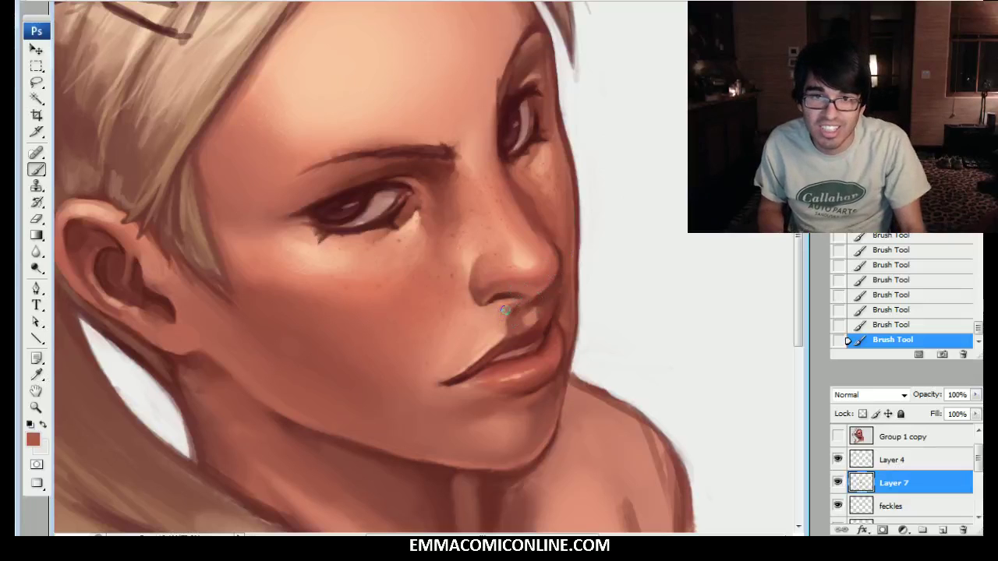
left_click(514, 301, "alt")
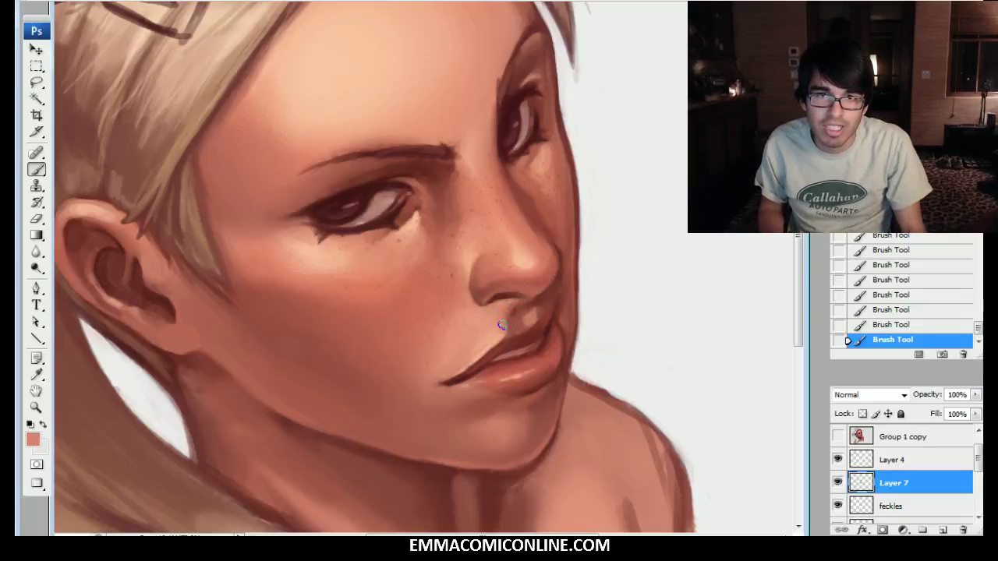
left_click(511, 305, "alt")
left_click(512, 303, "alt")
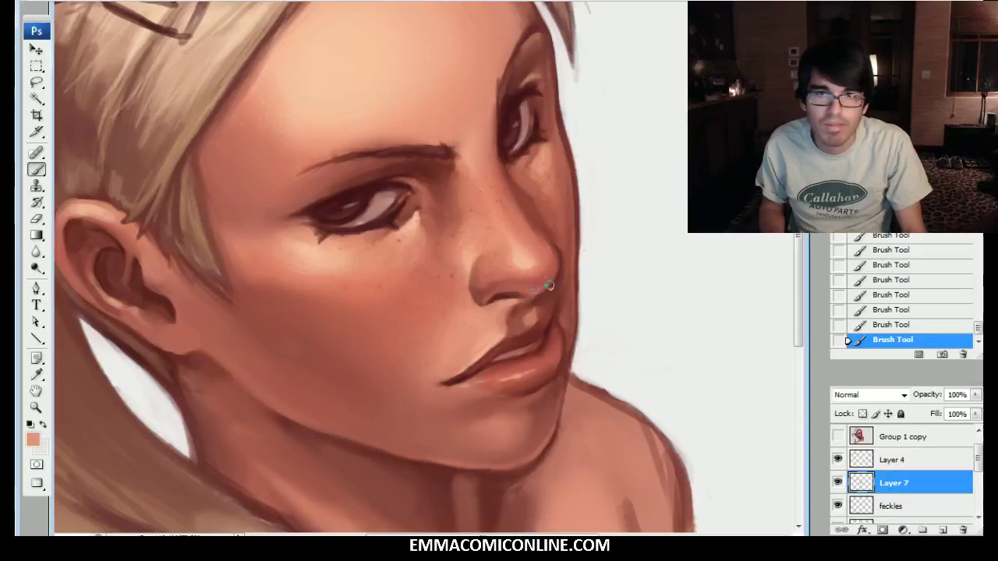
Step: Blend the shadow under the nose tip into the upper lip area using reds sampled around it
left_click(535, 297, "alt")
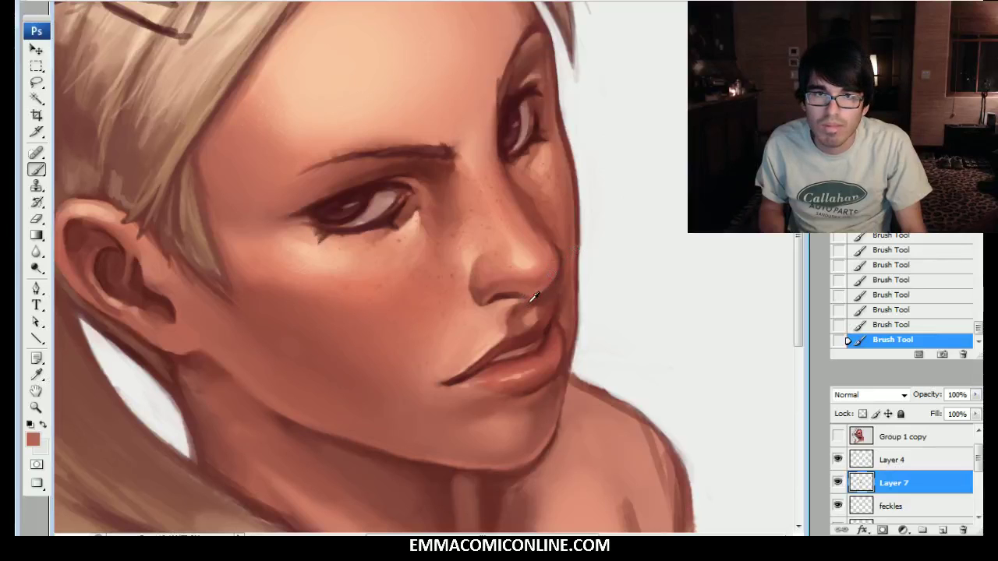
left_click(540, 294, "alt")
left_click(516, 309, "alt")
left_click(538, 285, "alt")
left_click_drag(538, 295, 517, 309)
left_click(542, 304, "alt")
left_click(539, 305, "alt")
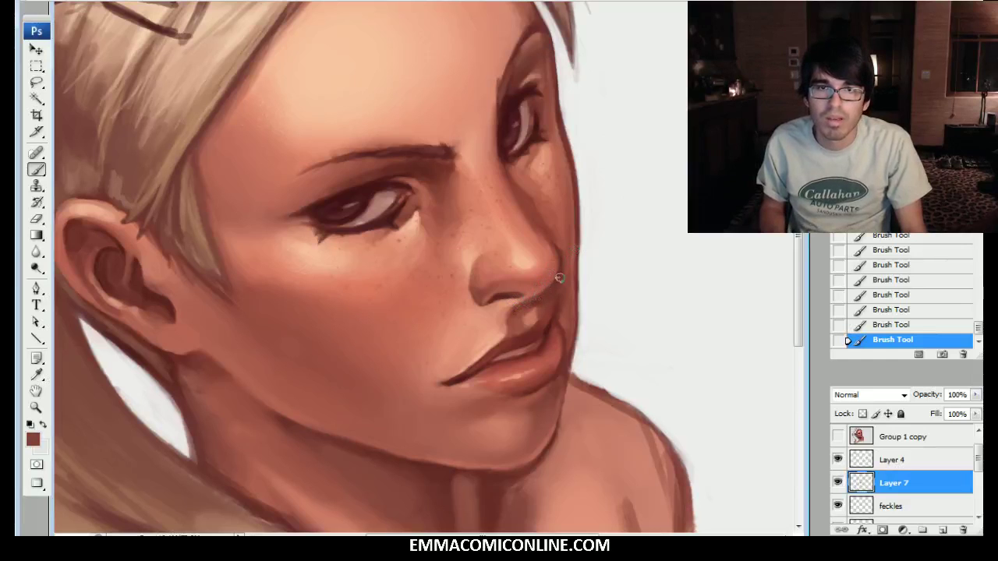
Step: Compare the nose with an earlier brush state and touch up the shadow between nose tip and upper lip
left_click(893, 265)
left_click(893, 238)
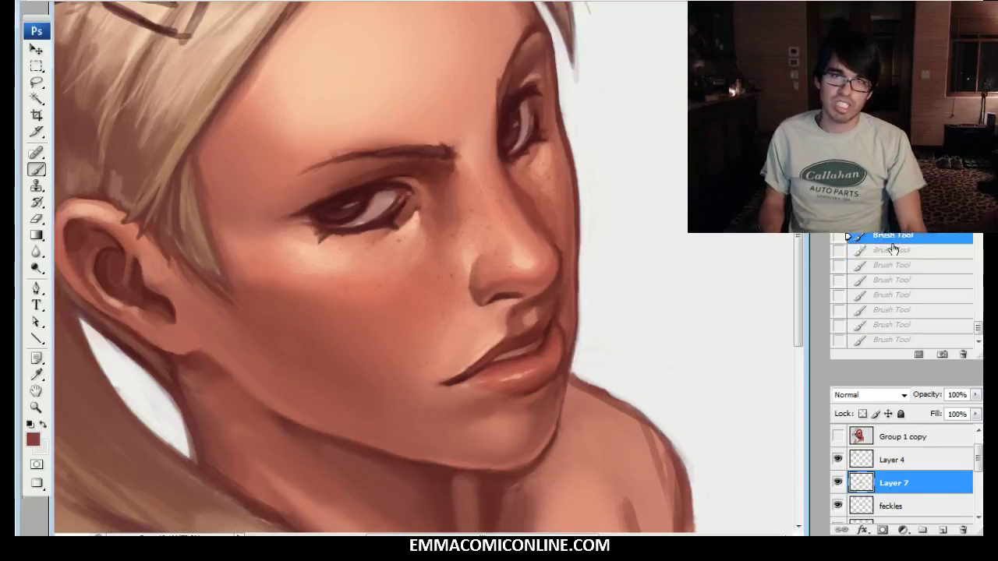
mouse_move(528, 313)
left_mouse_down()
mouse_move(518, 309)
mouse_move(544, 294)
left_mouse_up()
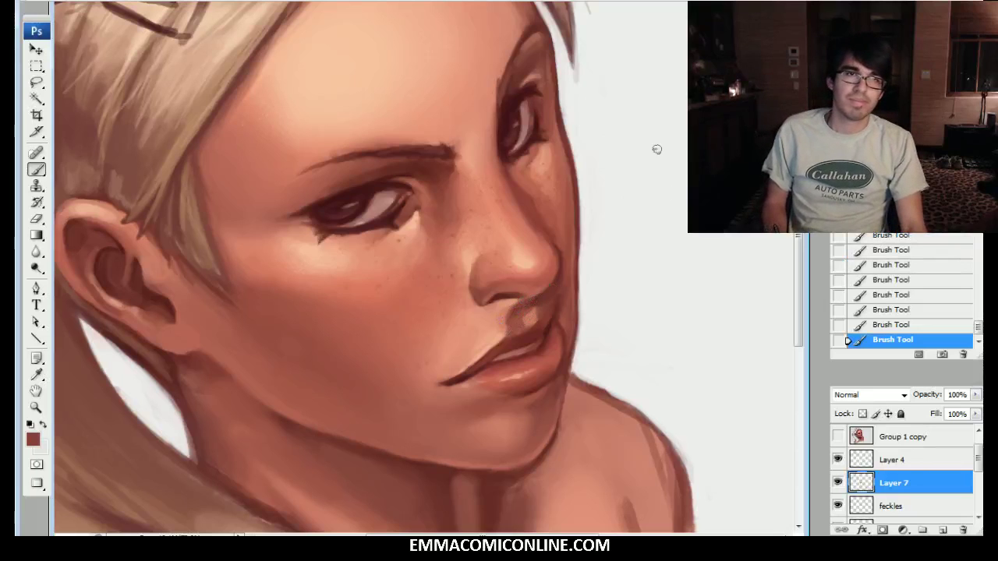
Step: Paint the shadow below the earlobe with a larger brush and blend it into the jaw with sampled skin reds
left_click_drag(468, 312, 484, 271)
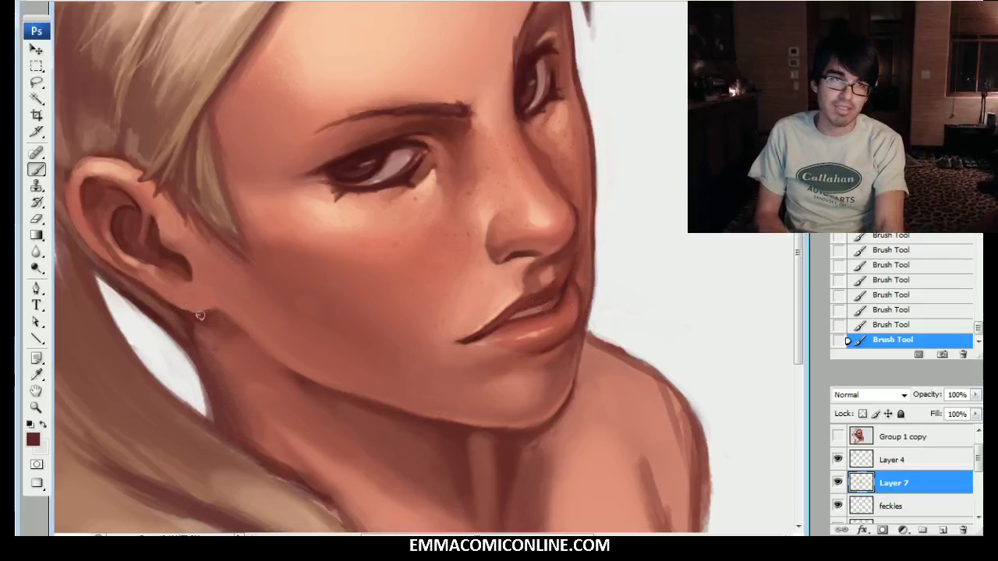
key("]")
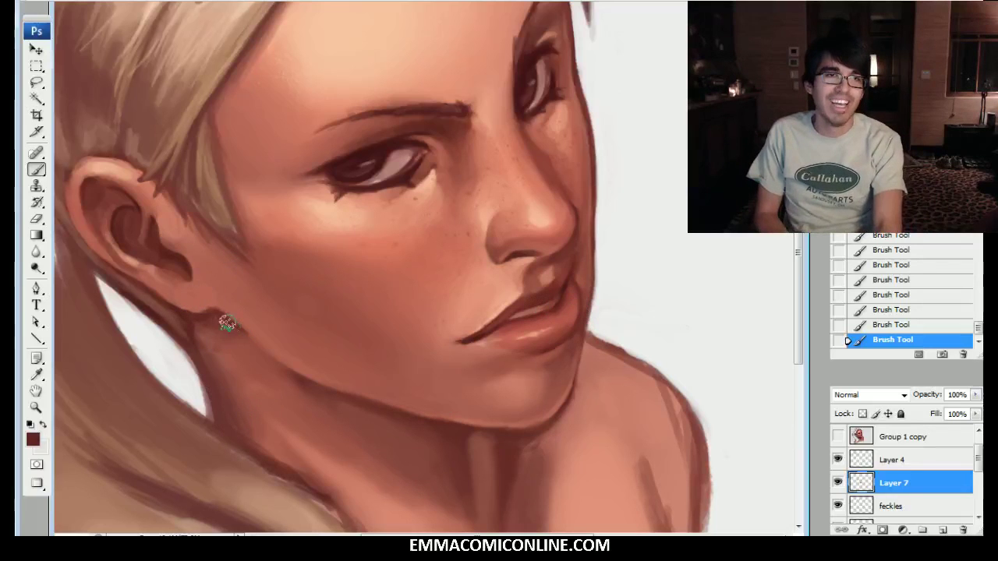
key("]")
mouse_move(194, 319)
left_mouse_down()
mouse_move(236, 328)
mouse_move(242, 341)
mouse_move(255, 330)
mouse_move(231, 335)
mouse_move(246, 342)
mouse_move(219, 325)
mouse_move(250, 349)
mouse_move(217, 335)
left_mouse_up()
left_click(232, 332, "alt")
left_click(246, 341, "alt")
left_click(234, 348, "alt")
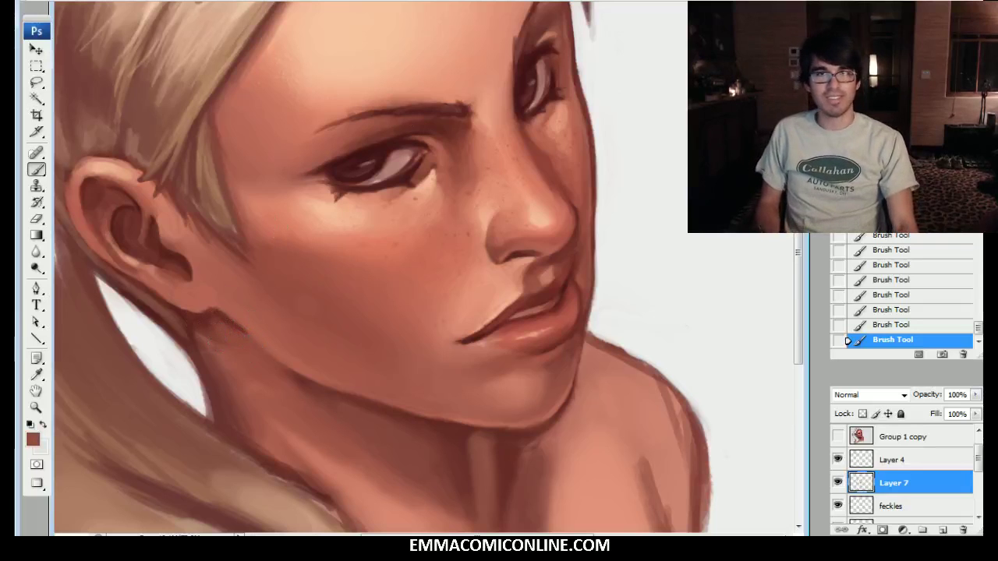
Step: Darken the shadow edge under the jaw and chin with dark reds sampled from the neck
left_click(452, 427, "alt")
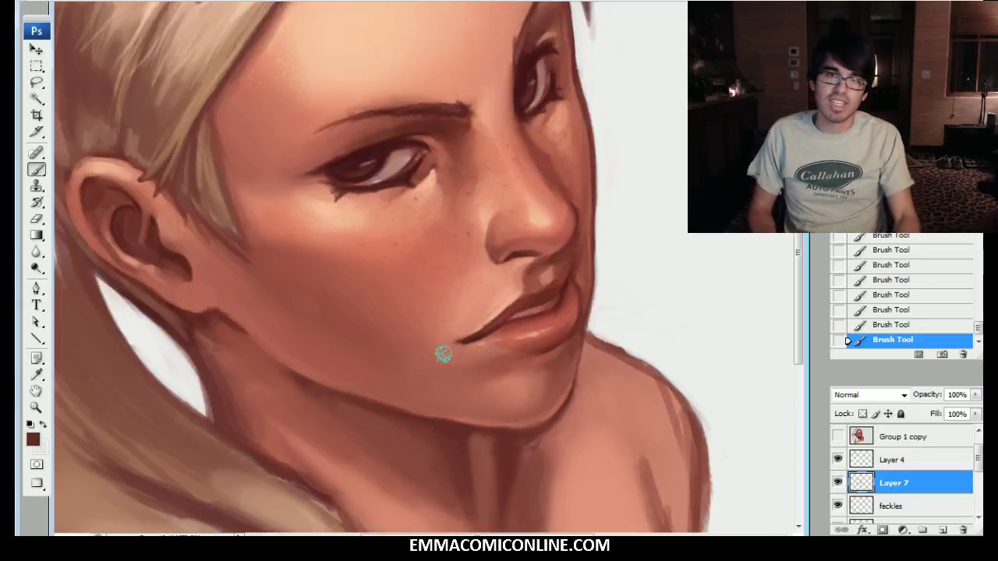
left_click(492, 435, "alt")
left_click(498, 442, "alt")
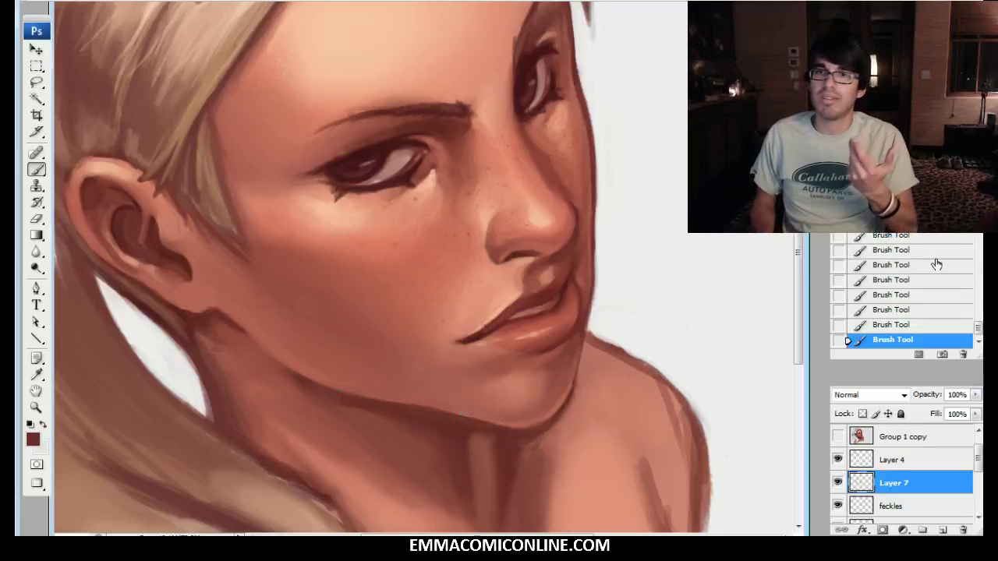
Step: Step back and forth through the recent brush strokes to compare the jawline before and after the darkening
left_click(908, 266)
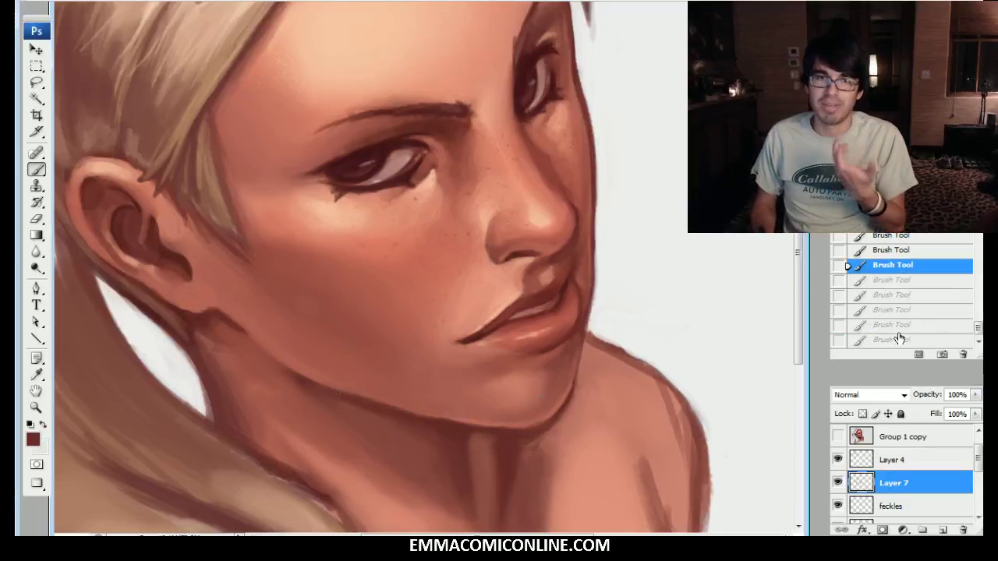
left_click(899, 339)
left_click(891, 251)
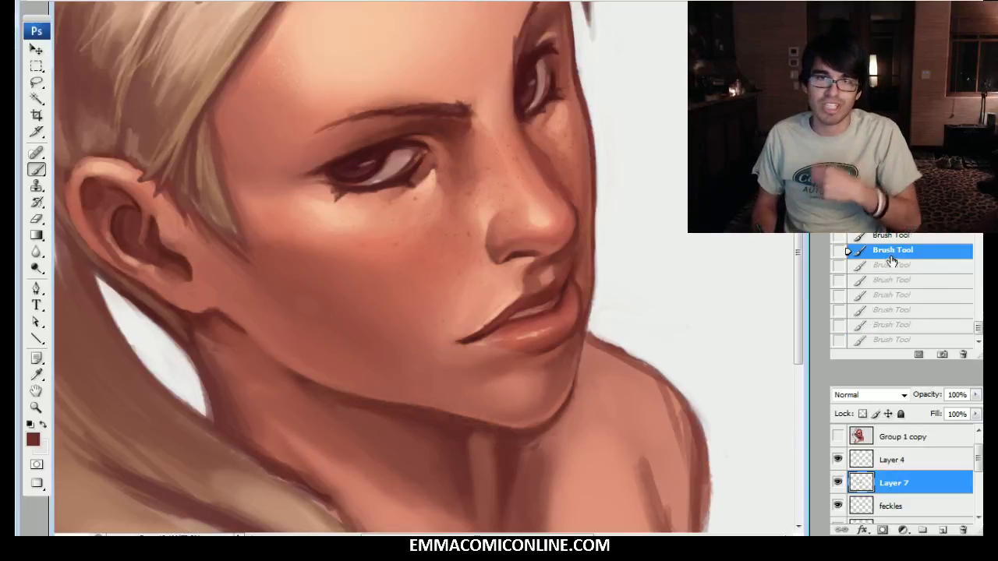
left_click(893, 266)
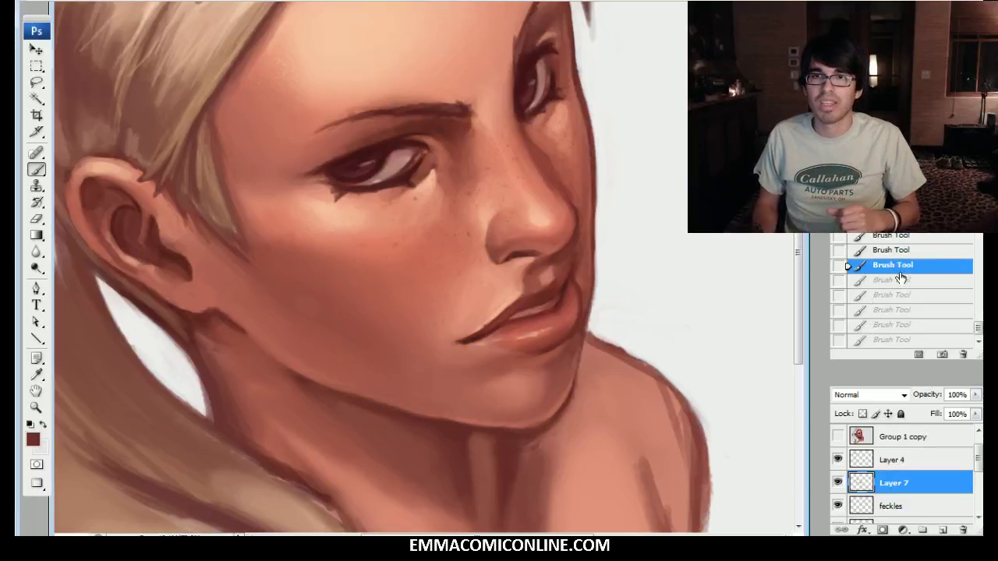
left_click(900, 280)
left_click(896, 294)
left_click(899, 309)
left_click(901, 295)
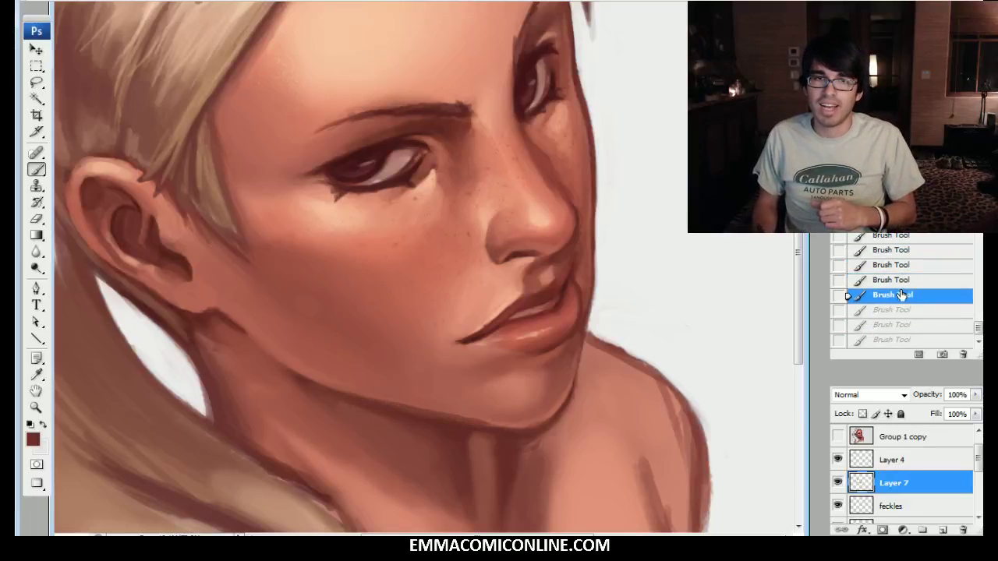
left_click(903, 281)
left_click(901, 266)
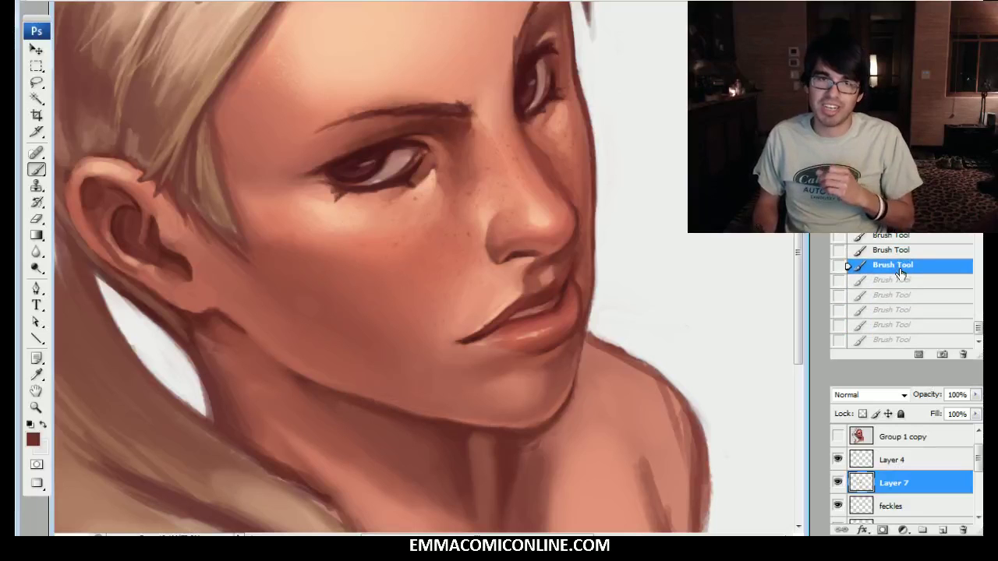
key("ctrl+shift+z")
key("ctrl+shift+z")
key("ctrl+shift+z")
key("ctrl+shift+z")
key("ctrl+shift+z")
Step: Refine the lower jaw edge toward the chin, alternating between sampled skin reds and the dark neck shadow
left_click(463, 426, "alt")
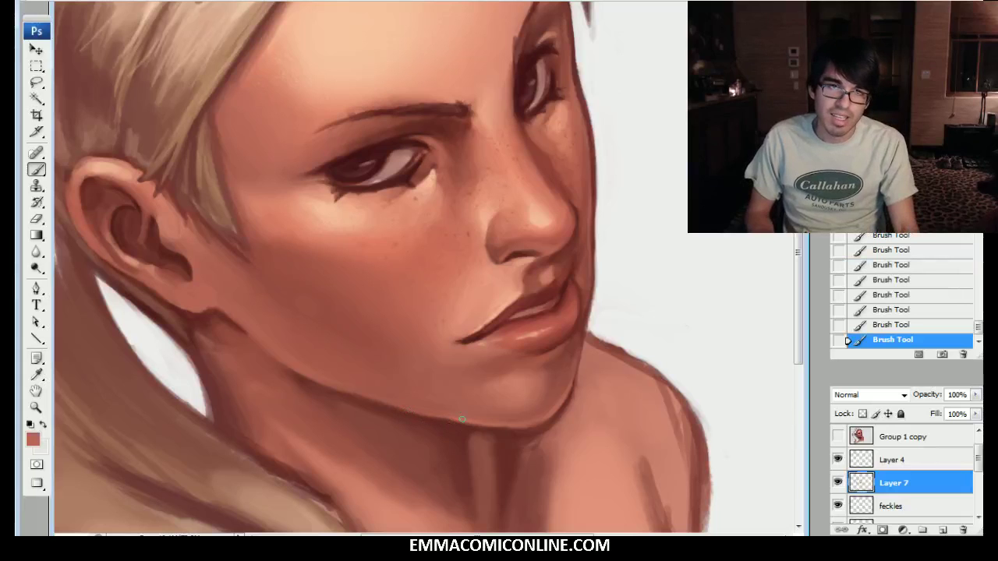
left_click(465, 428, "alt")
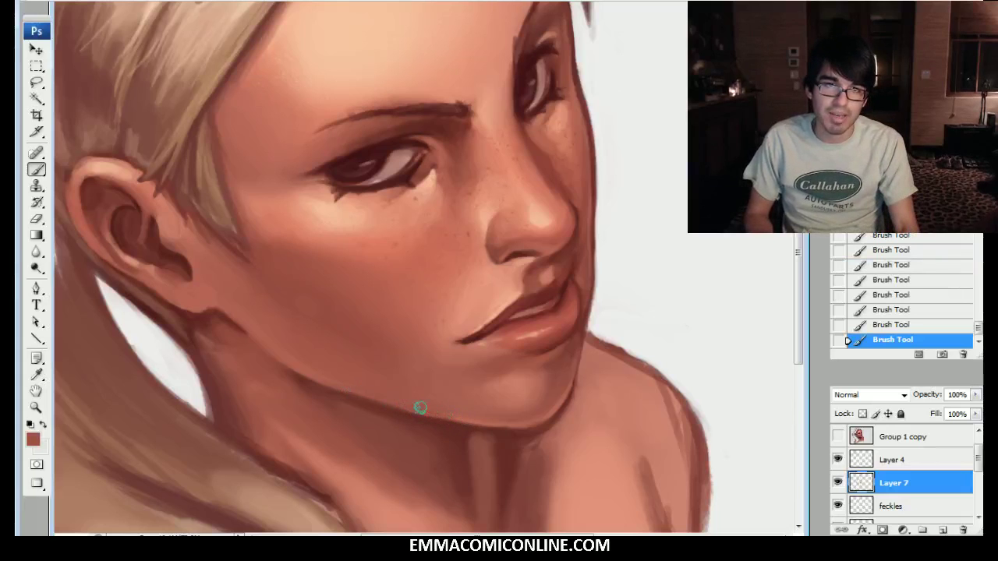
left_click(475, 427, "alt")
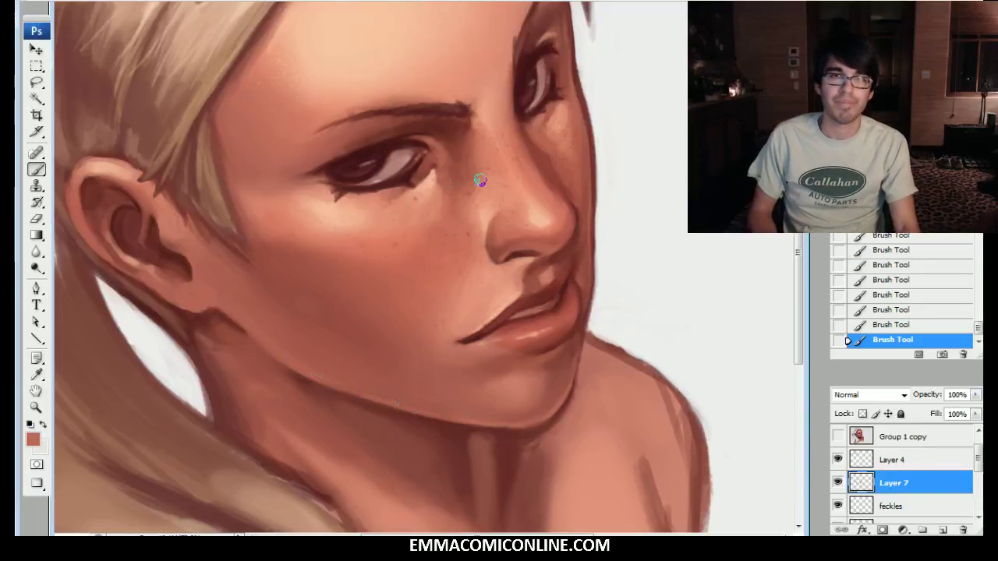
left_click(461, 434, "alt")
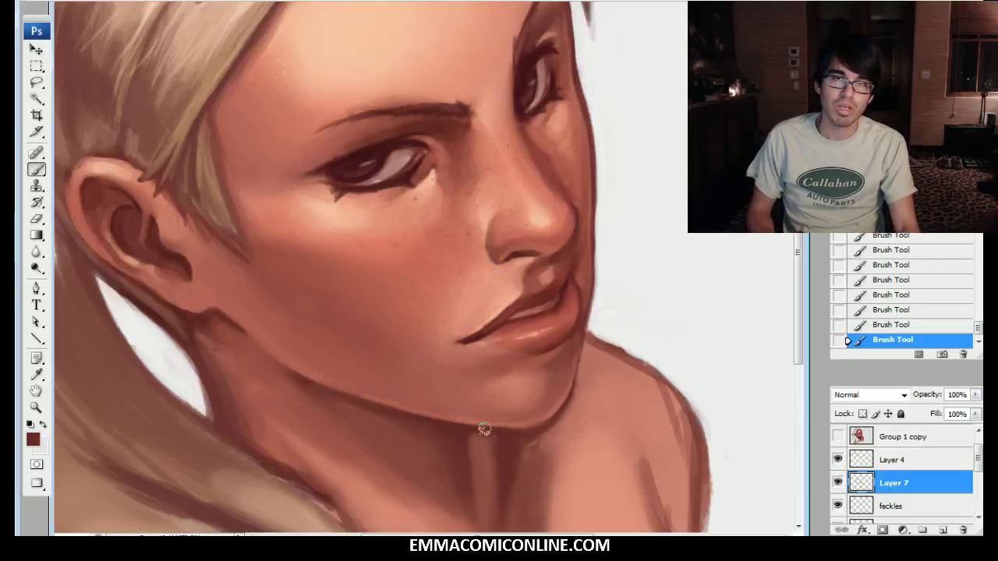
Step: Darken and define the near eyebrow from its middle to its inner end with sampled brow colours
left_click_drag(459, 71, 519, 205)
left_click(414, 248, "alt")
mouse_move(417, 246)
left_mouse_down()
mouse_move(466, 230)
mouse_move(454, 237)
left_mouse_up()
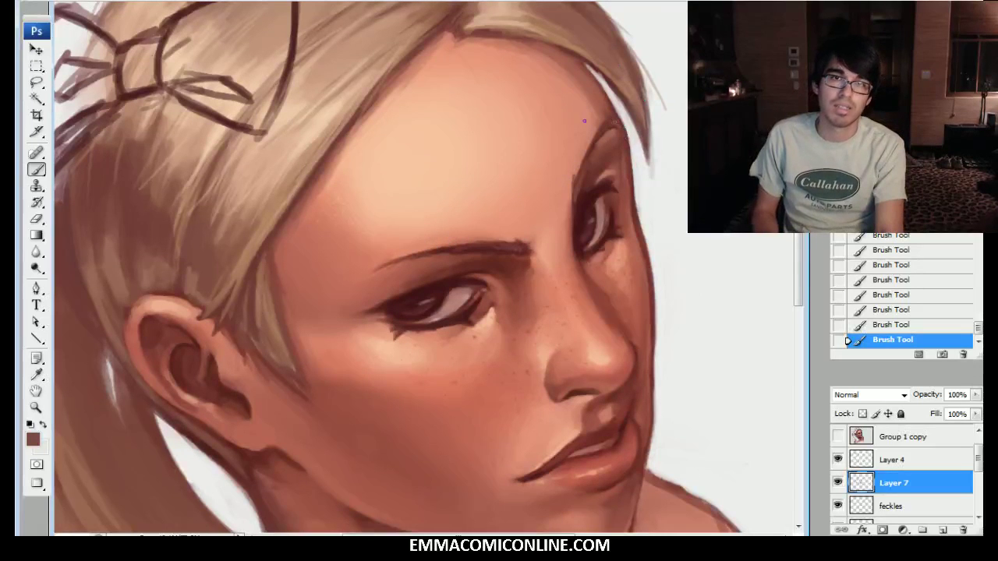
left_click(518, 246, "alt")
left_click_drag(520, 252, 508, 251)
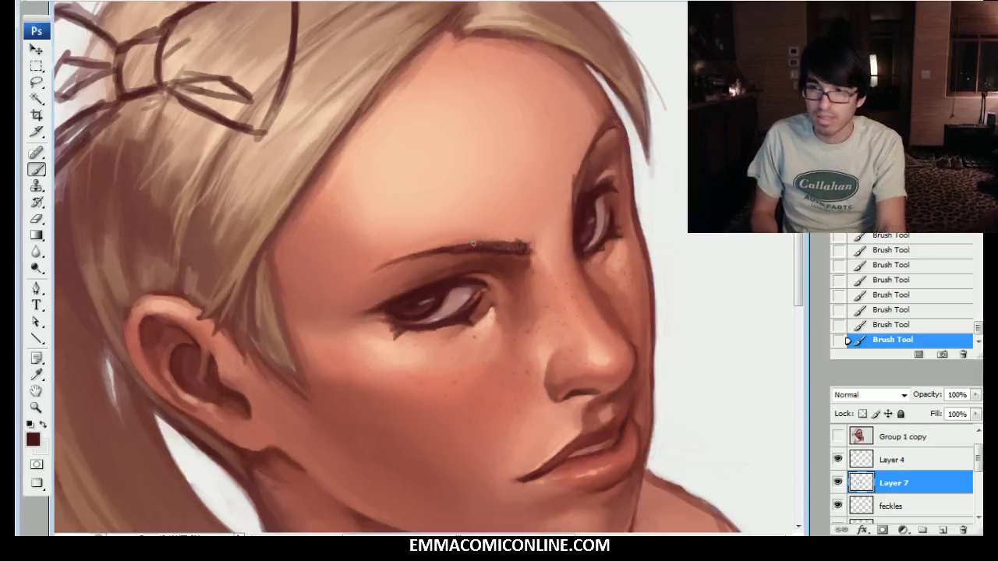
left_click_drag(495, 246, 471, 247)
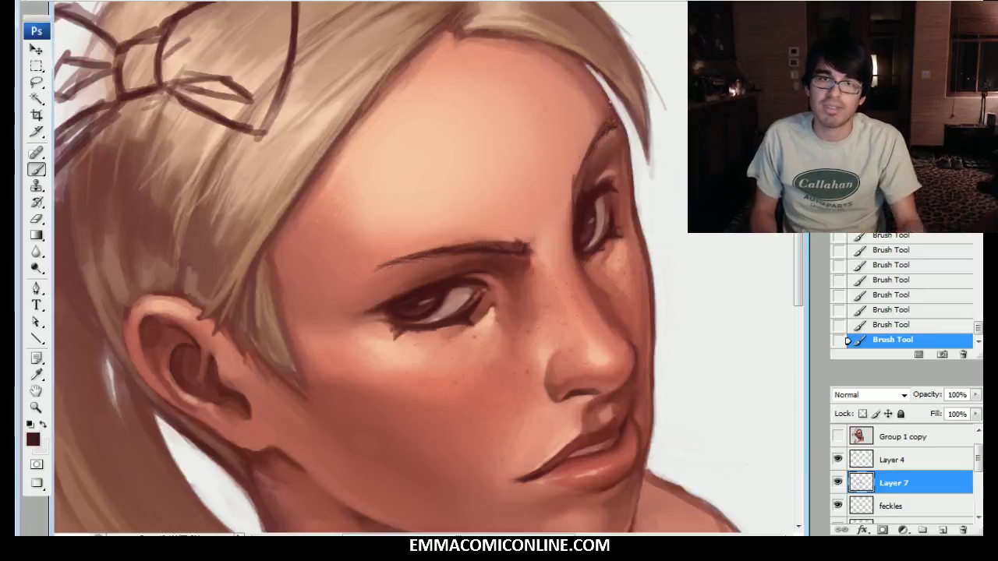
Step: Refine the near eyebrow's upper edge and texture with sampled forehead, hair and dark brow colours
left_click(480, 212, "alt")
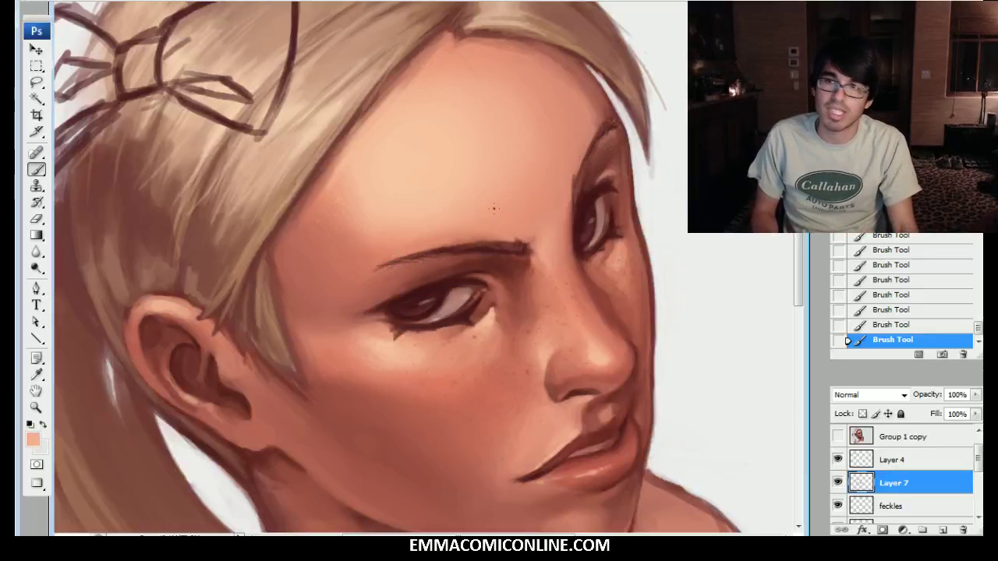
left_click(407, 45, "alt")
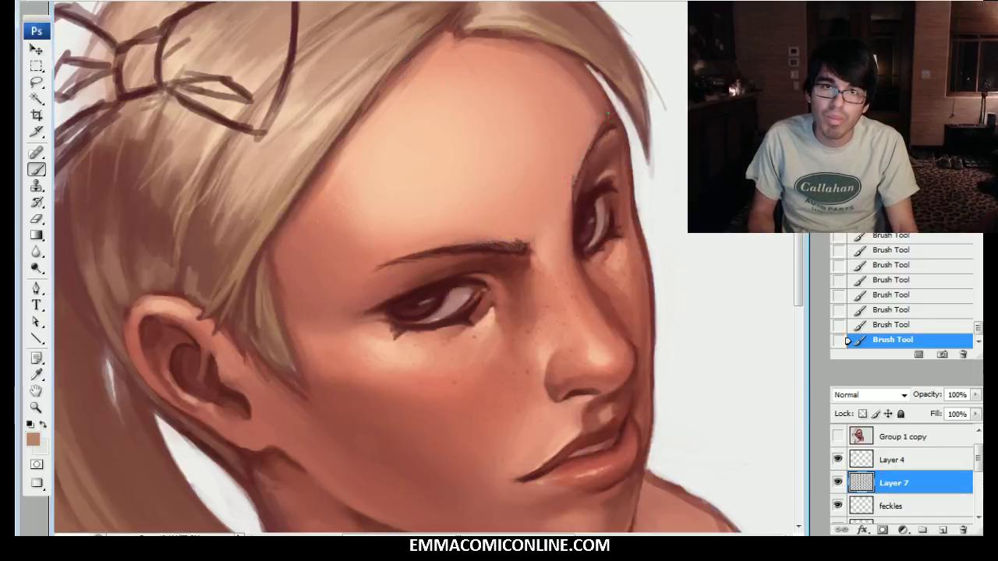
left_click(569, 37, "alt")
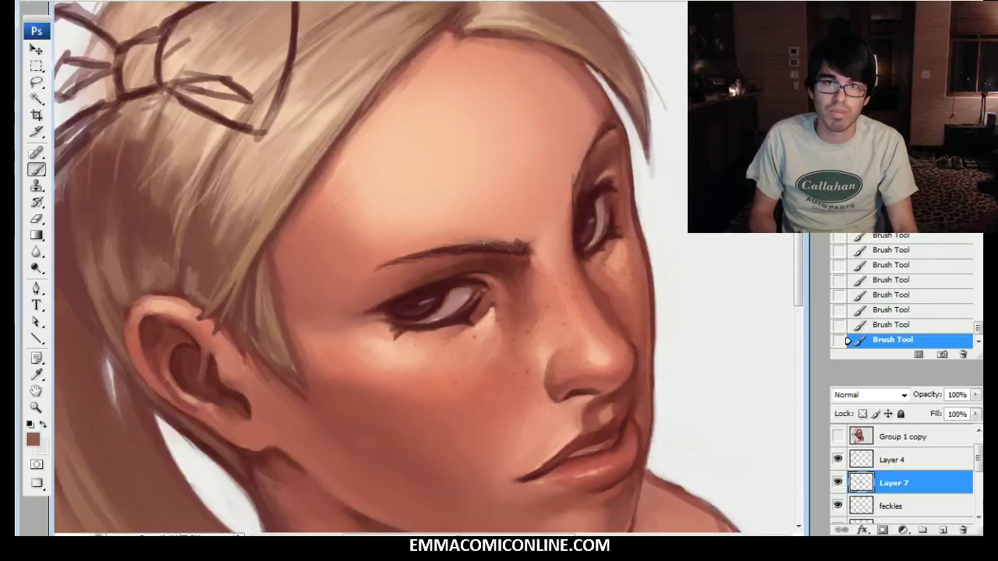
left_click(447, 258, "alt")
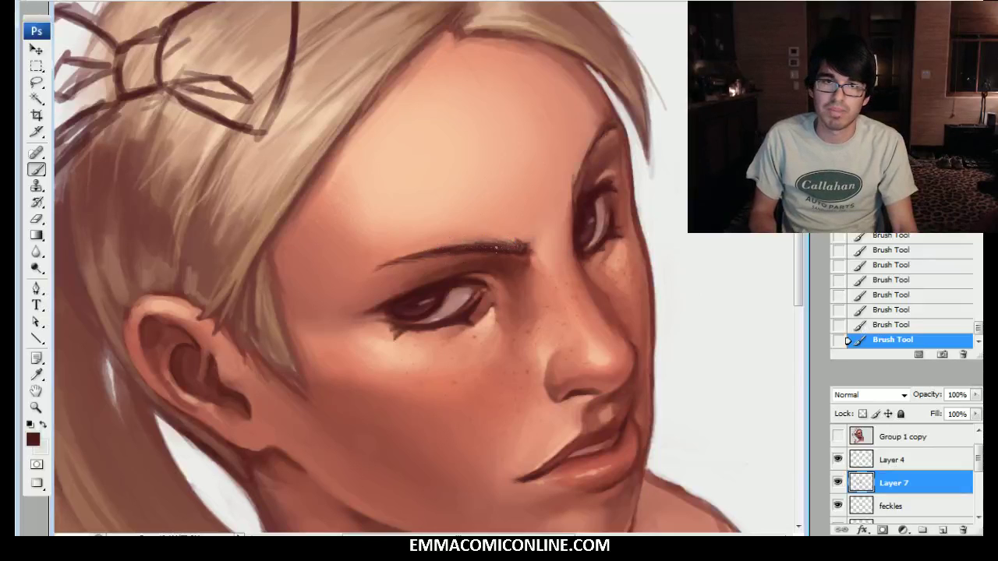
left_click_drag(497, 249, 499, 247)
left_click(460, 244, "alt")
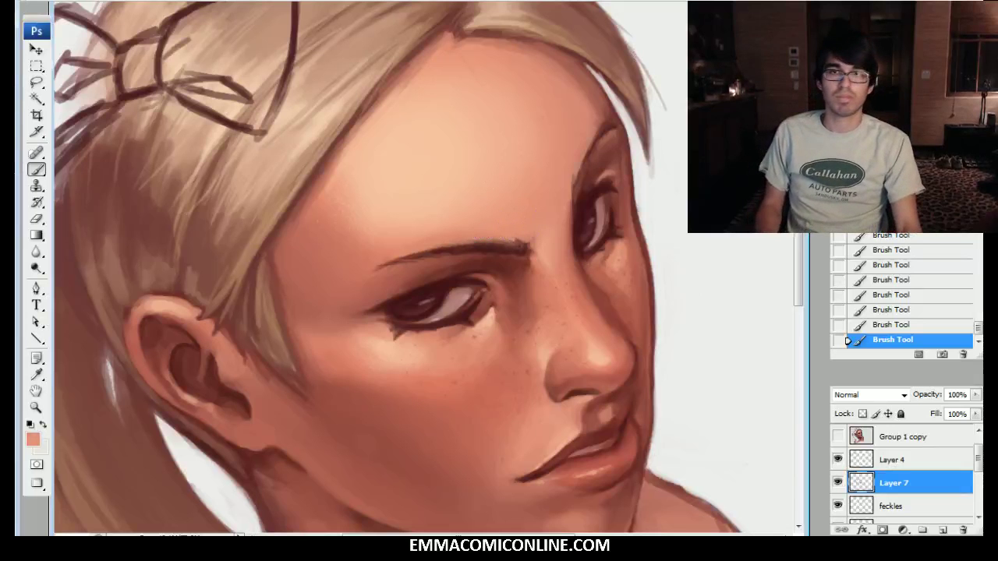
Step: Flip the canvas horizontally and review the whole portrait
left_click_drag(483, 281, 466, 246)
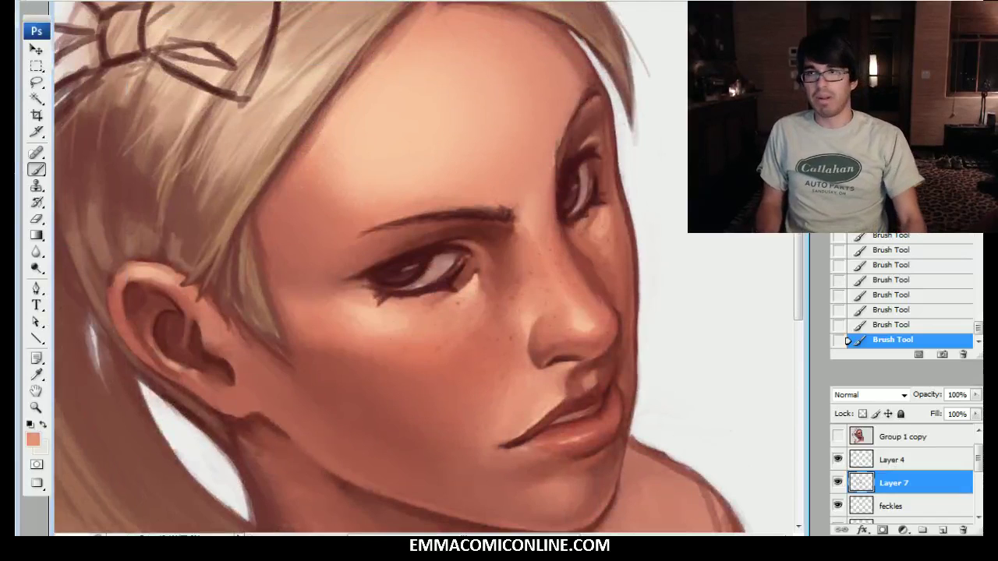
key("ctrl+shift+h")
left_click_drag(632, 280, 204, 280)
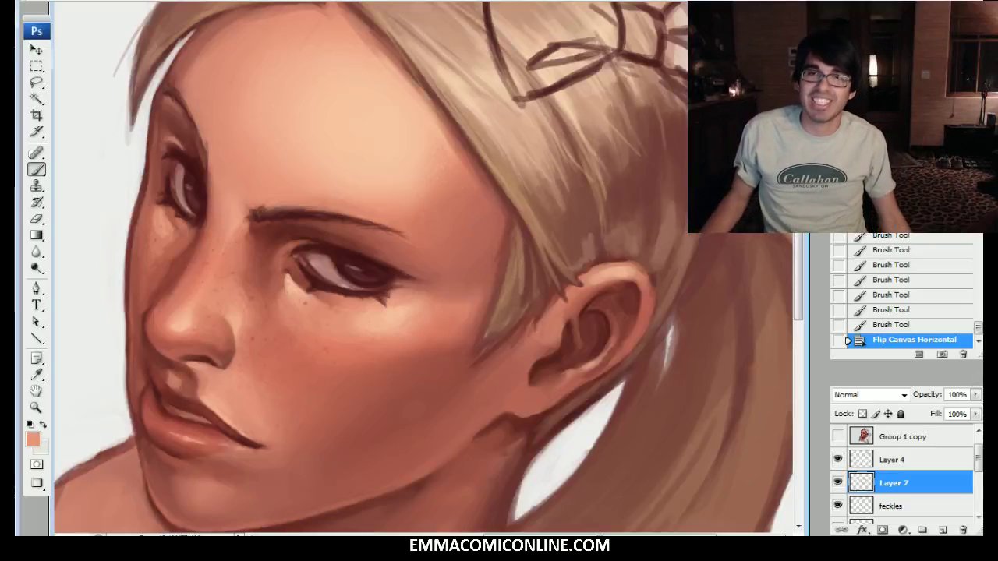
key("ctrl+minus")
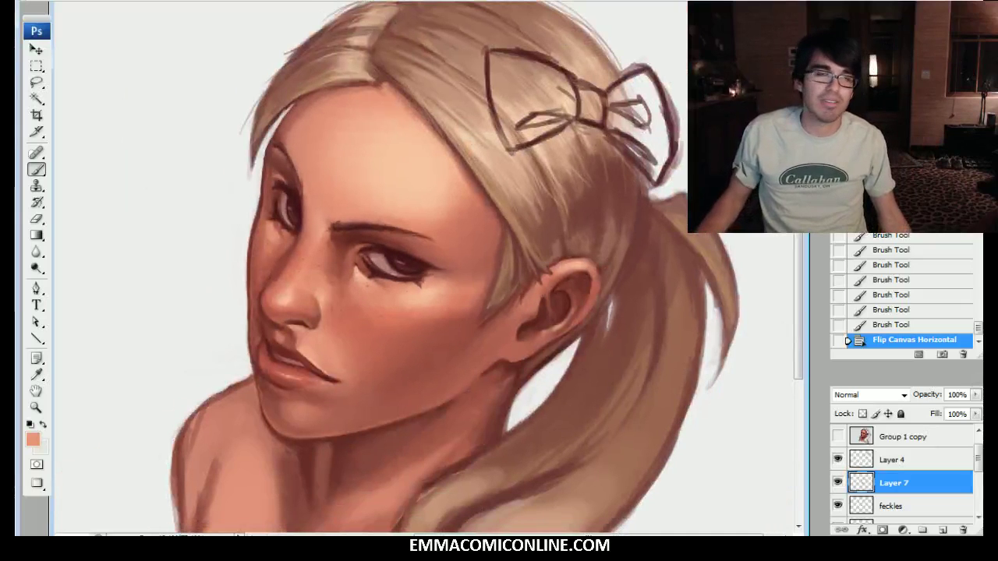
left_click(47, 2)
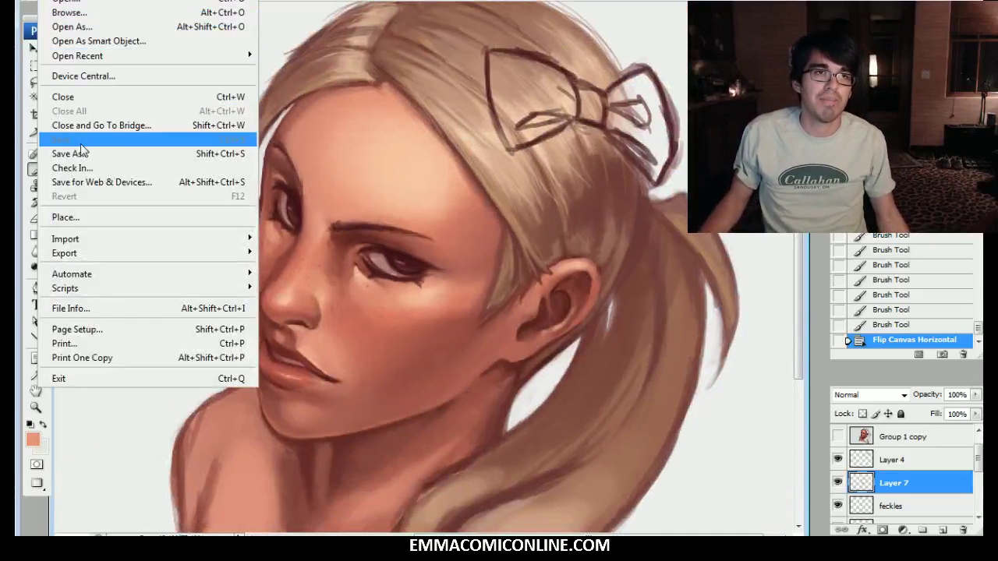
key("Escape")
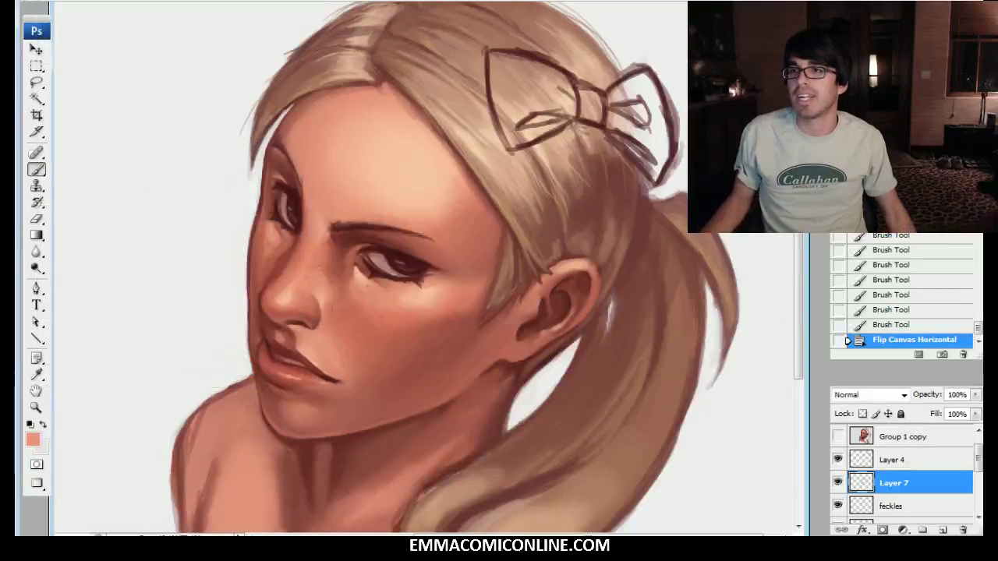